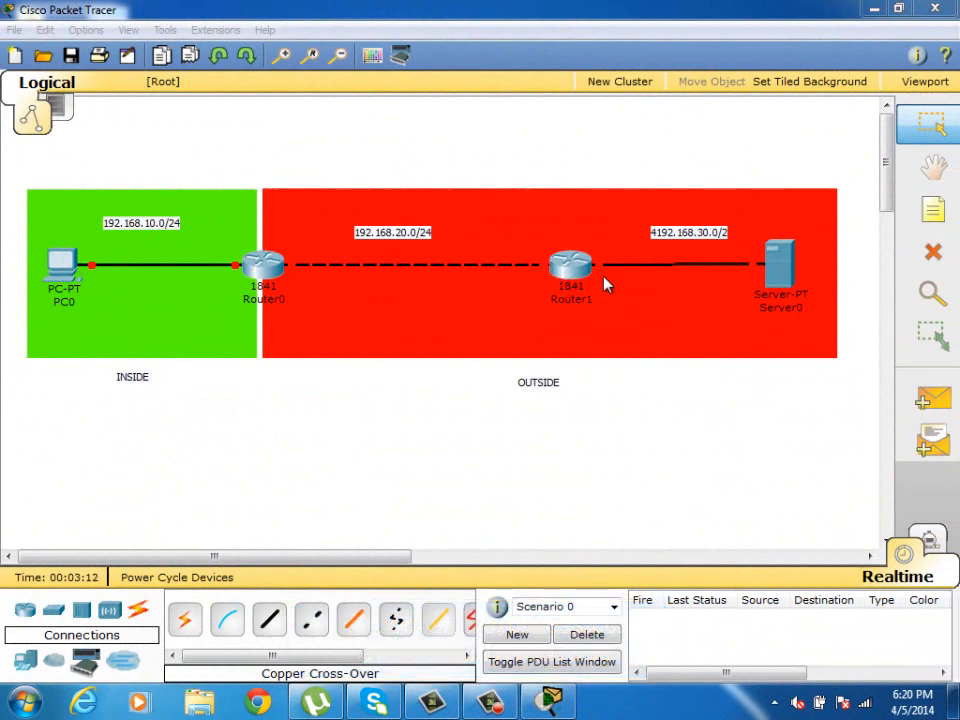
Remove the stray leading 4 from the server-side network label so it reads 192.168.30.0/2, and nudge PC0 slightly toward Router0
double_click(696, 236)
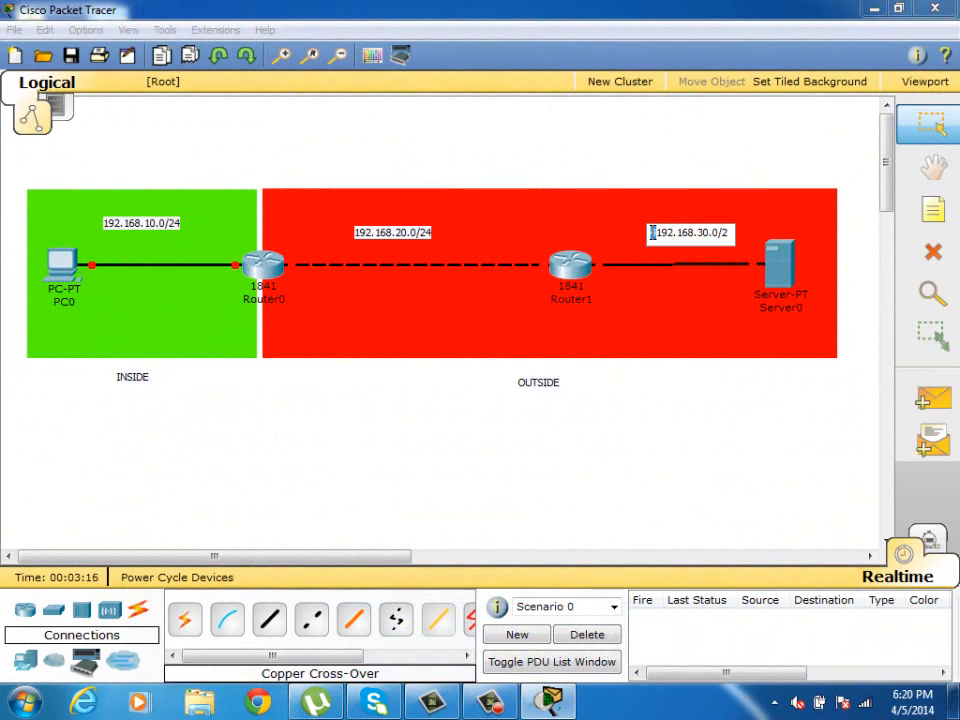
key(BackSpace)
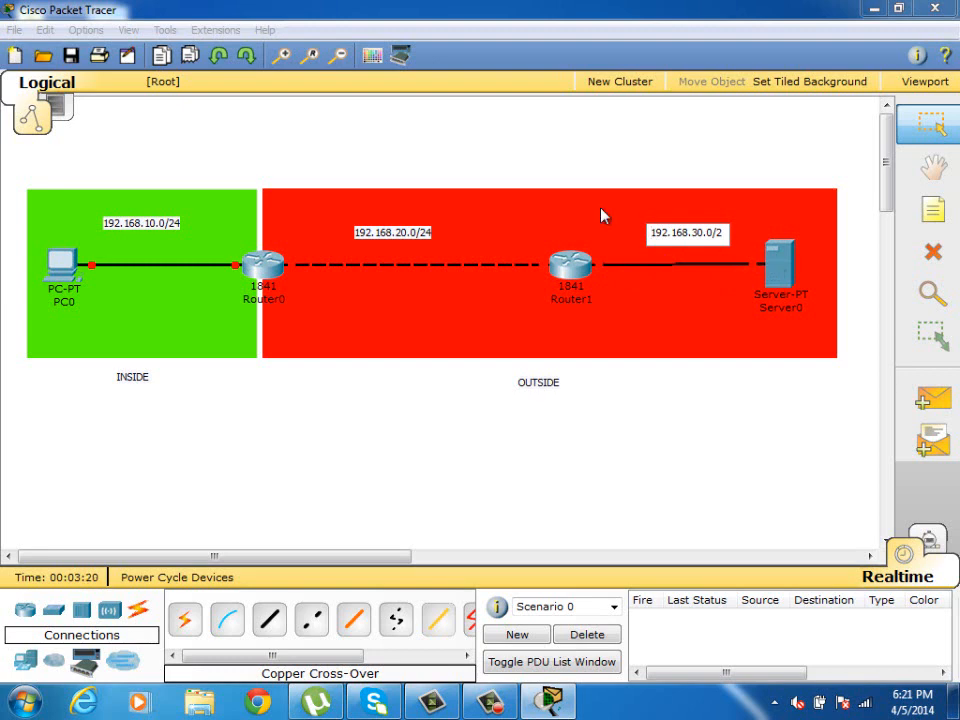
click(495, 148)
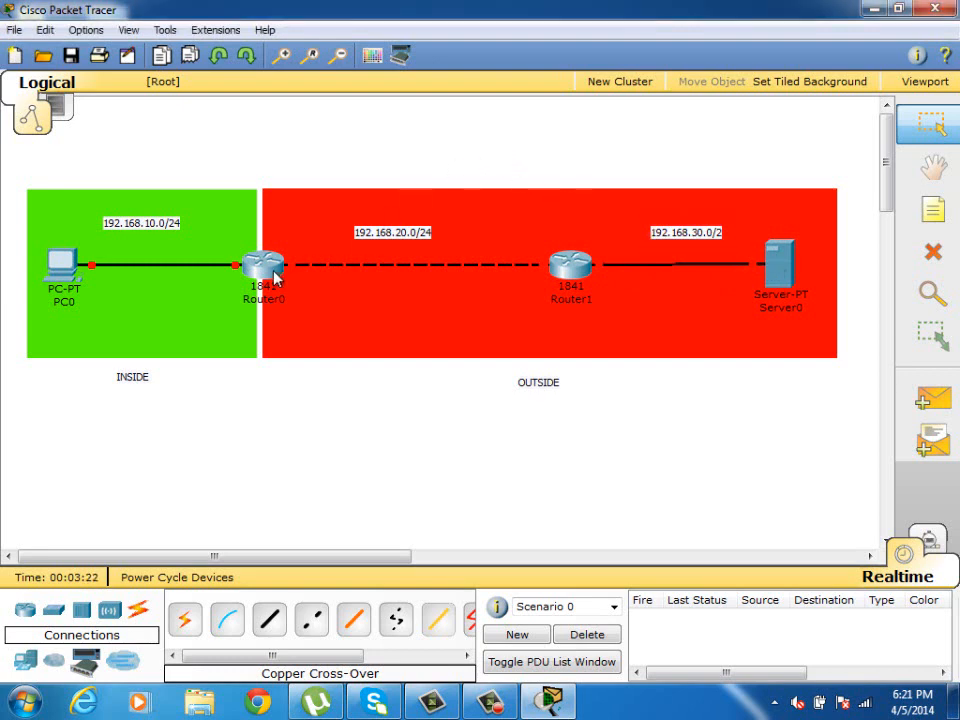
mouse_move(274, 275)
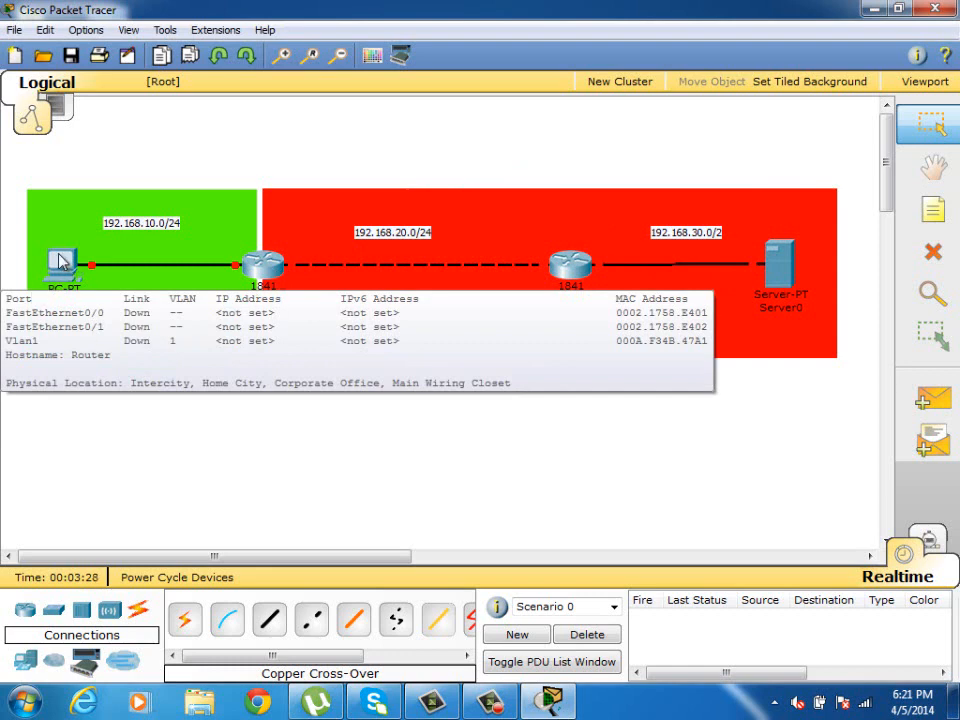
mouse_move(58, 275)
mouse_down()
mouse_move(115, 274)
mouse_move(64, 274)
mouse_up()
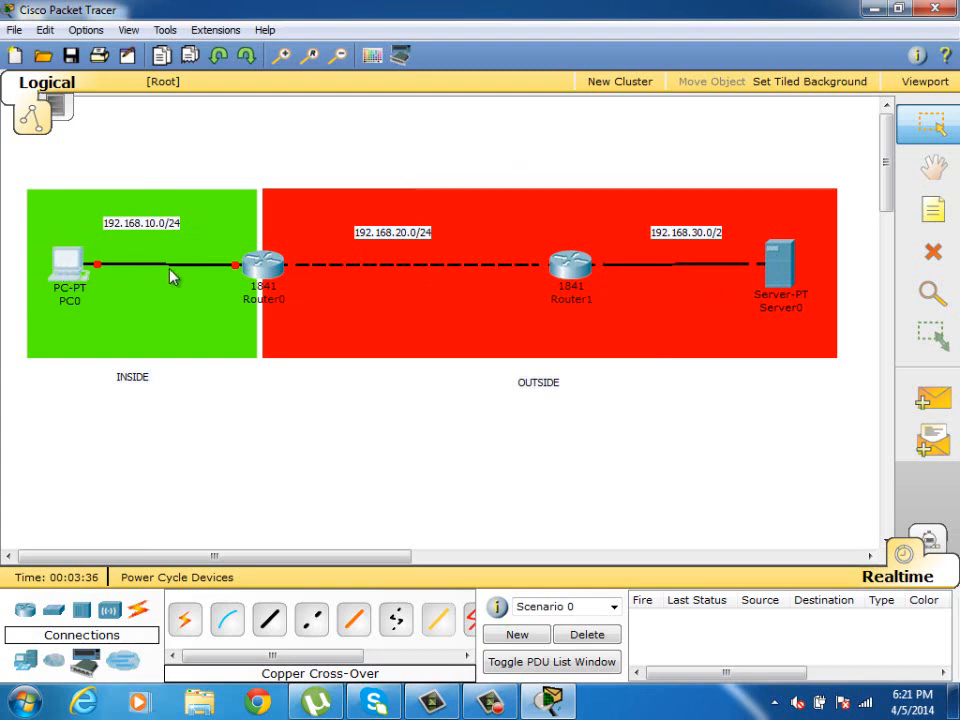
Open Router0's command-line interface in a maximized window and decline the initial configuration dialog
click(256, 272)
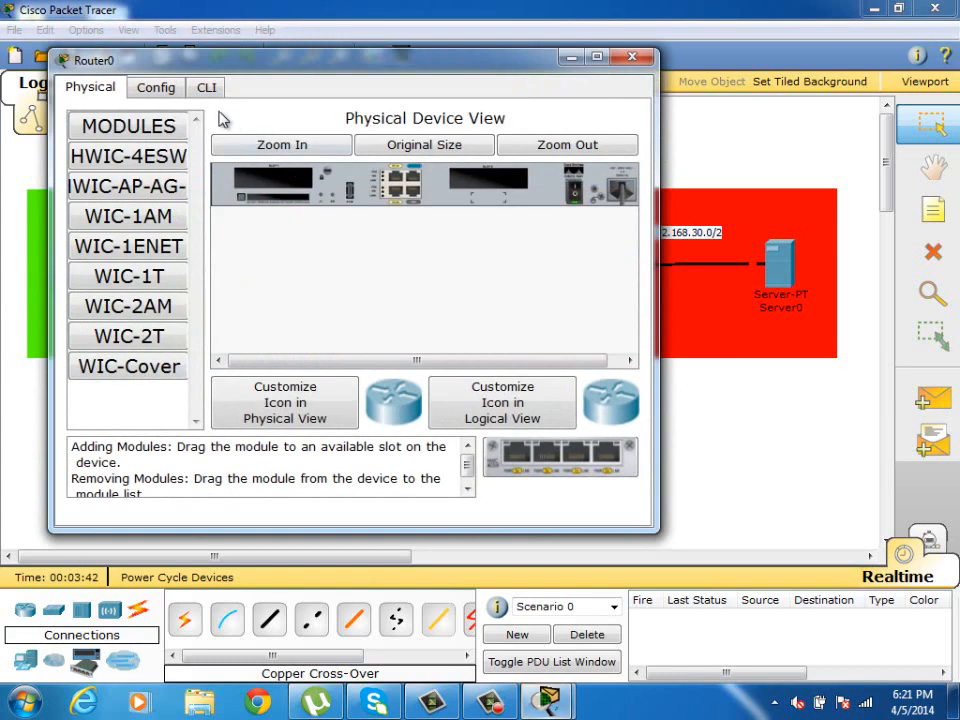
click(208, 89)
double_click(172, 57)
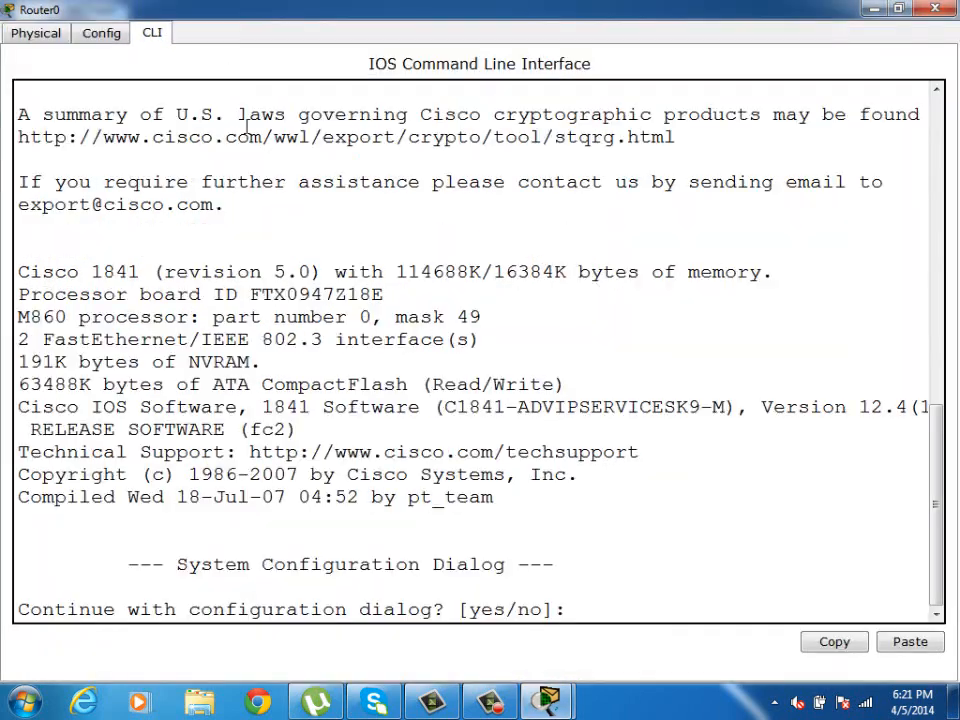
text(no)
key(Return)
key(Return)
key(Return)
Enter privileged mode and global configuration mode on Router0
text(ena)
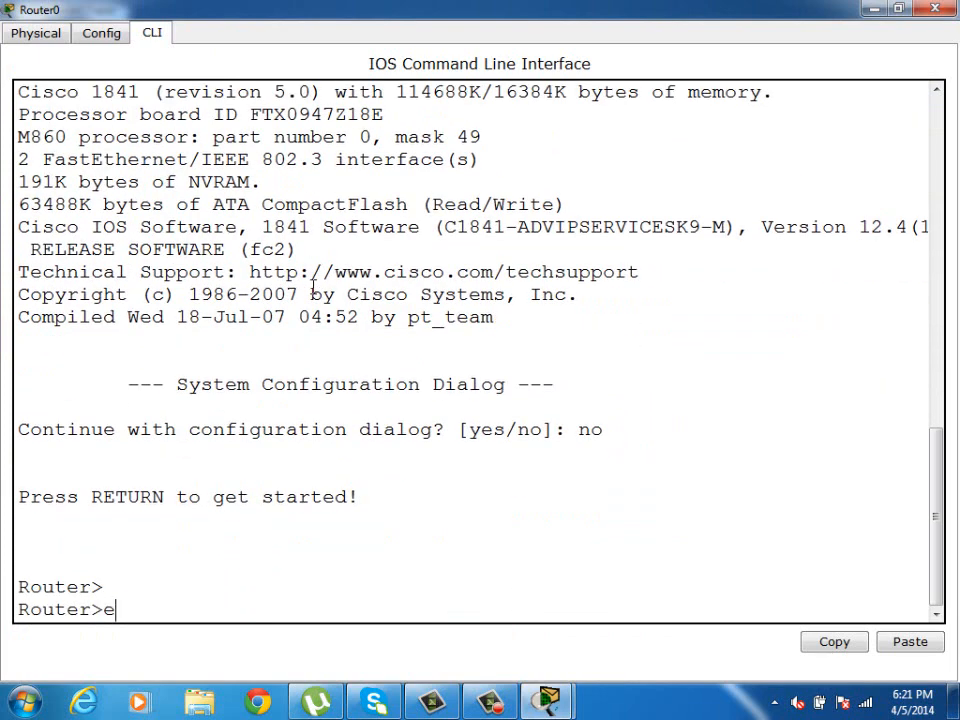
key(Return)
text(config t)
key(Return)
key(Return)
key(Return)
key(Return)
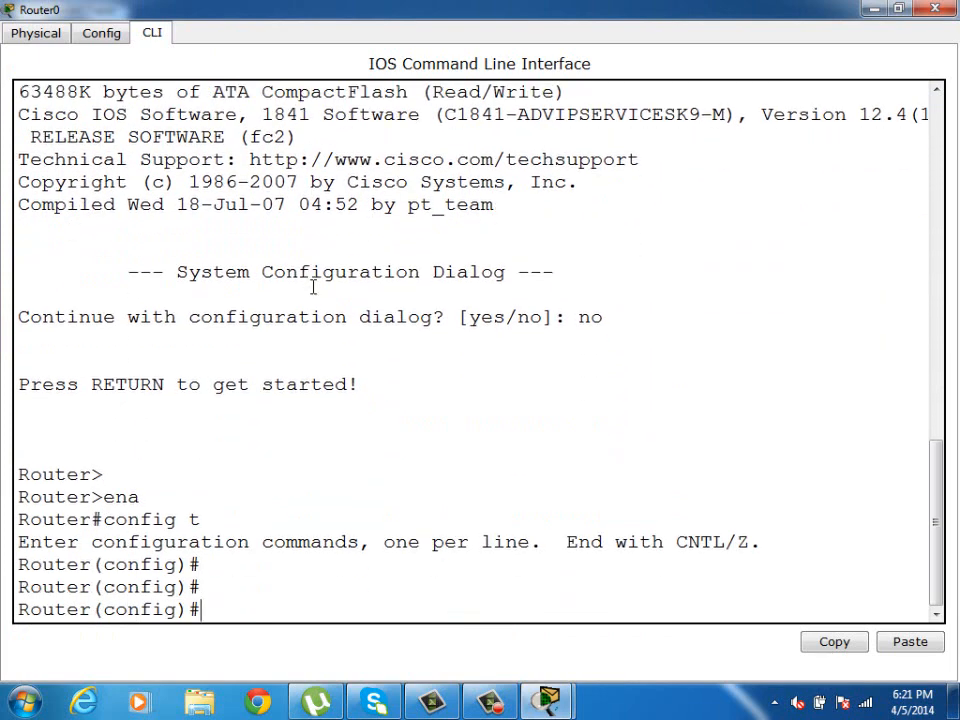
Set Router0's hostname to R1
text(host R1)
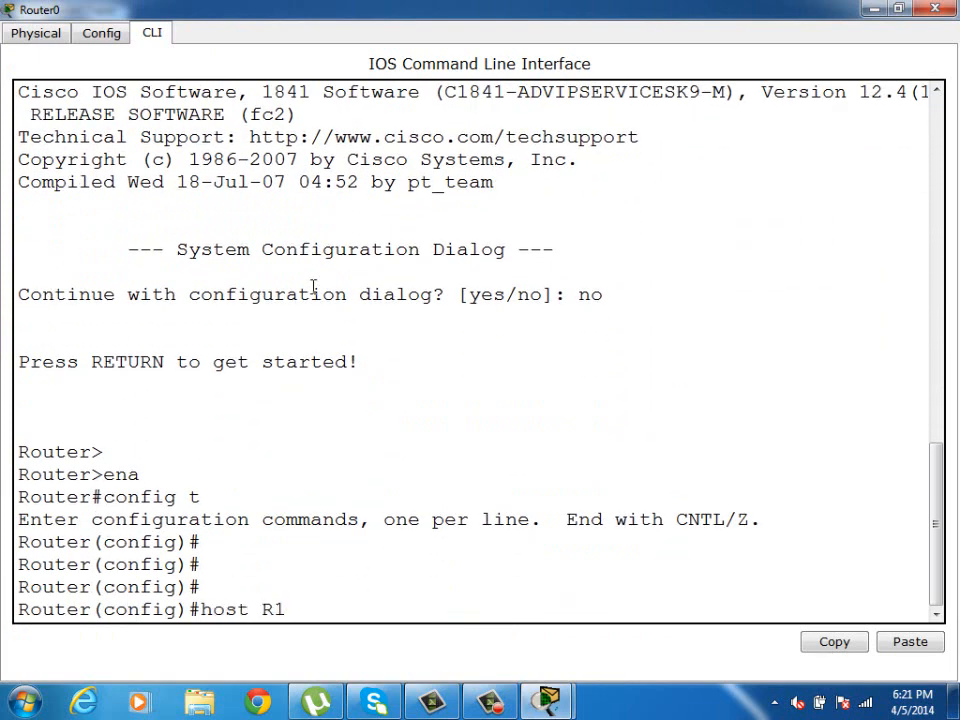
key(Return)
key(Return)
key(Return)
Assign IP address 192.168.10.1 with mask 255.255.255.0 to interface f 0/0 on R1
text(inter f)
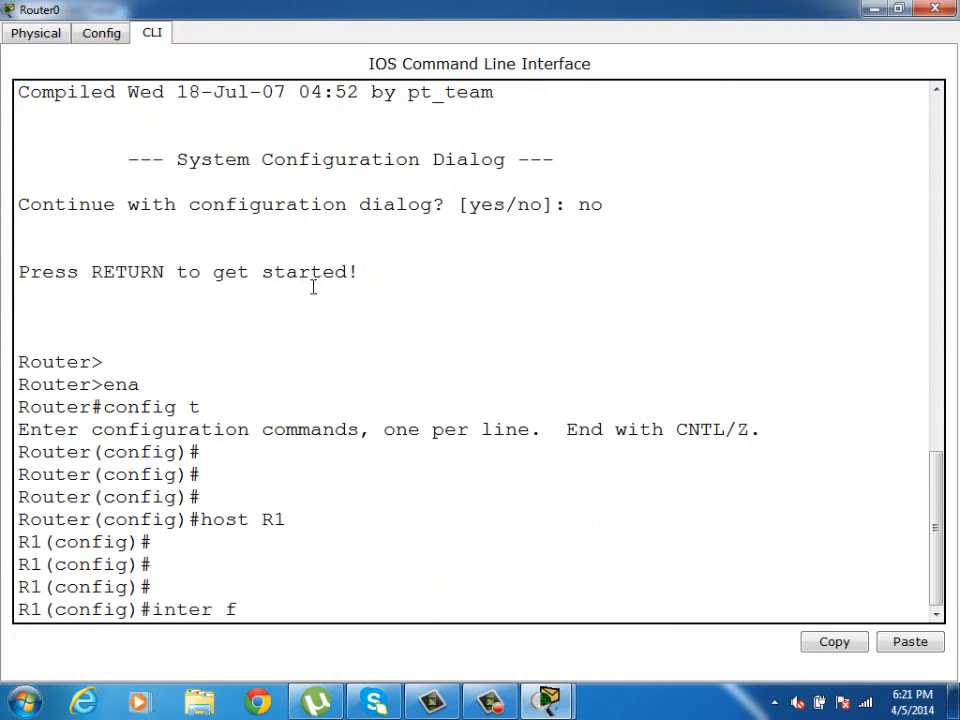
text( 0/0)
key(Return)
text(ip add)
key(Tab)
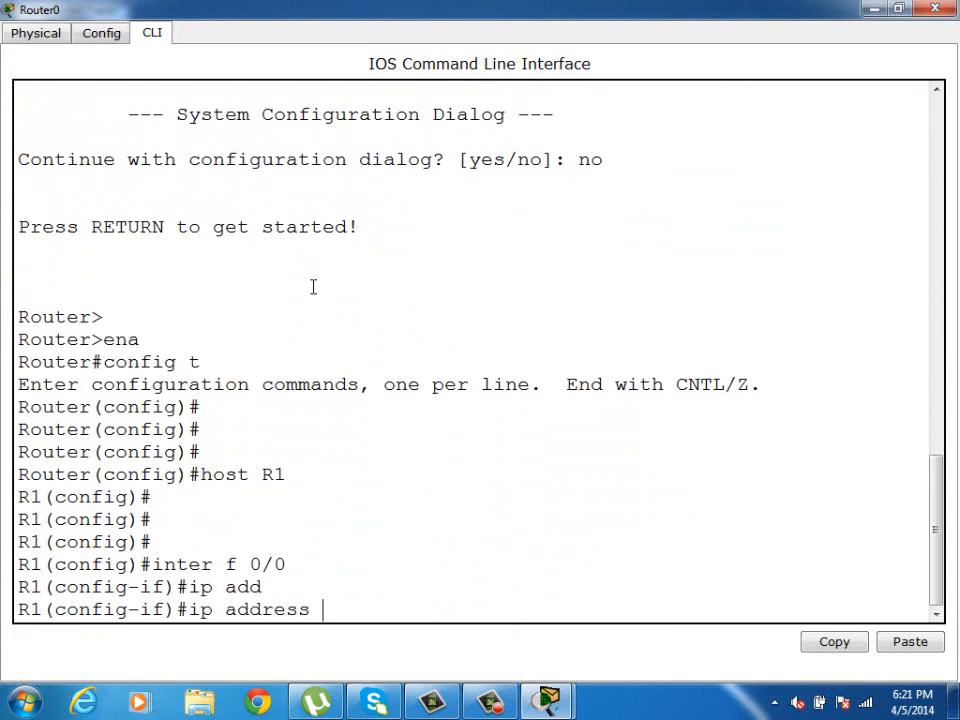
text(192.168)
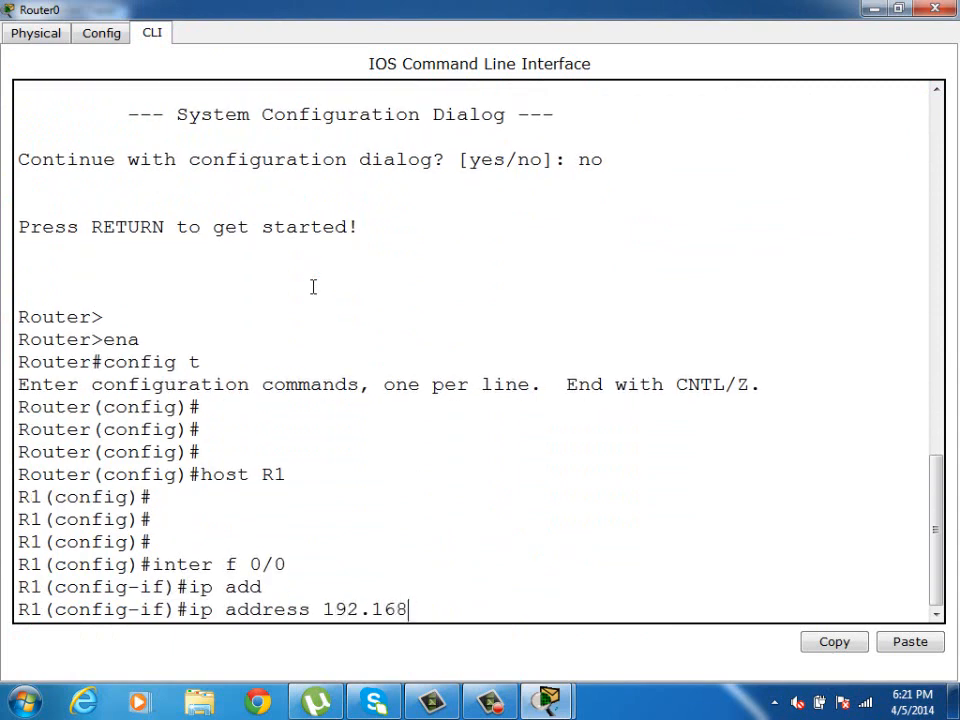
text(.10.1 255.255.255.0)
key(Return)
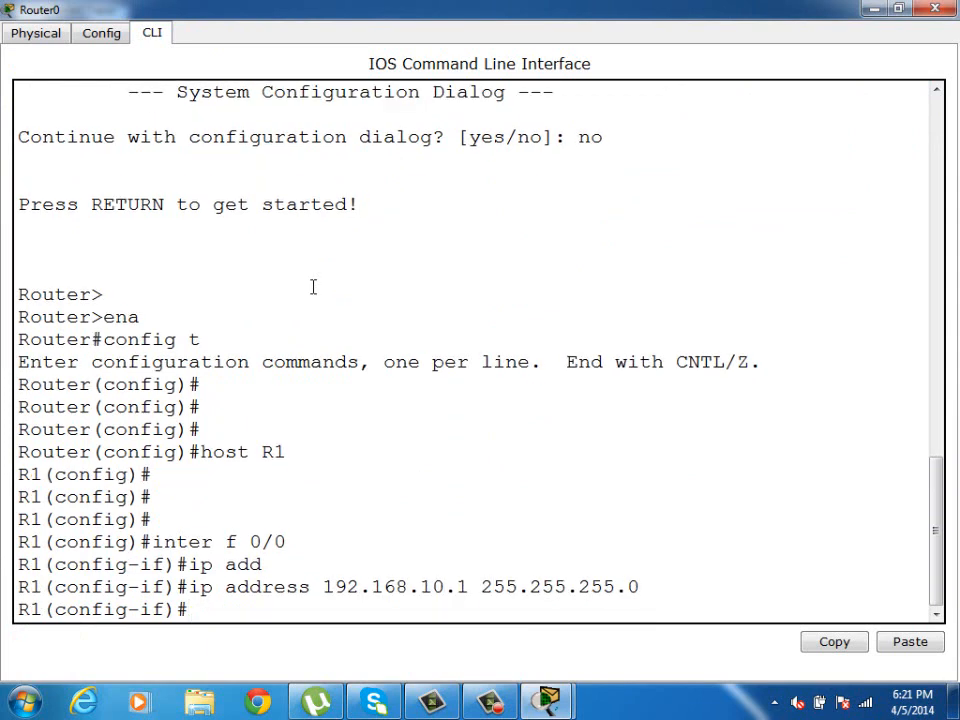
Enable interface f 0/0 on R1 with the no shutdown command
text(no sh)
key(Tab)
key(Return)
key(Return)
key(Return)
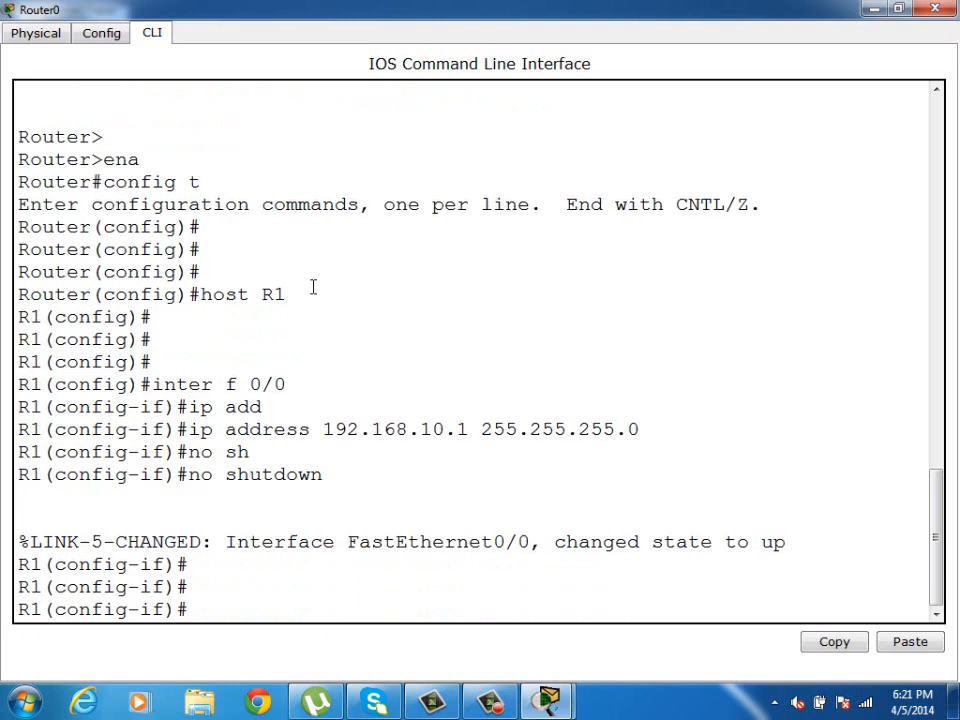
Assign IP address 192.168.20.1 with mask 255.255.255.0 to interface f 0/1 on R1
key(Up)
key(Up)
key(Up)
key(Up)
text(1)
key(Return)
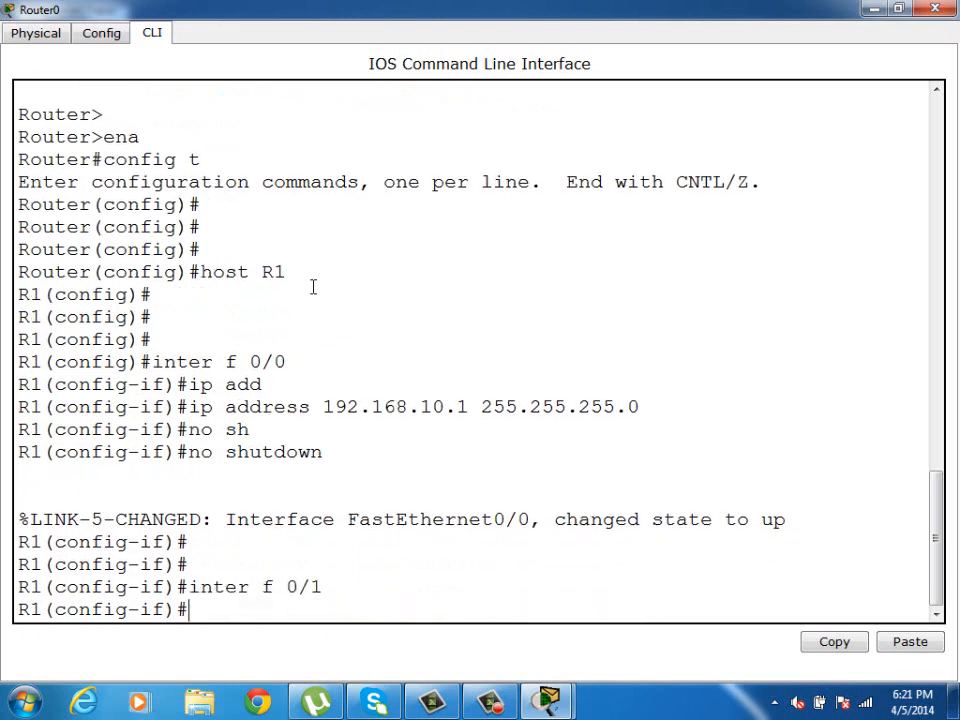
key(Up)
key(Up)
key(Up)
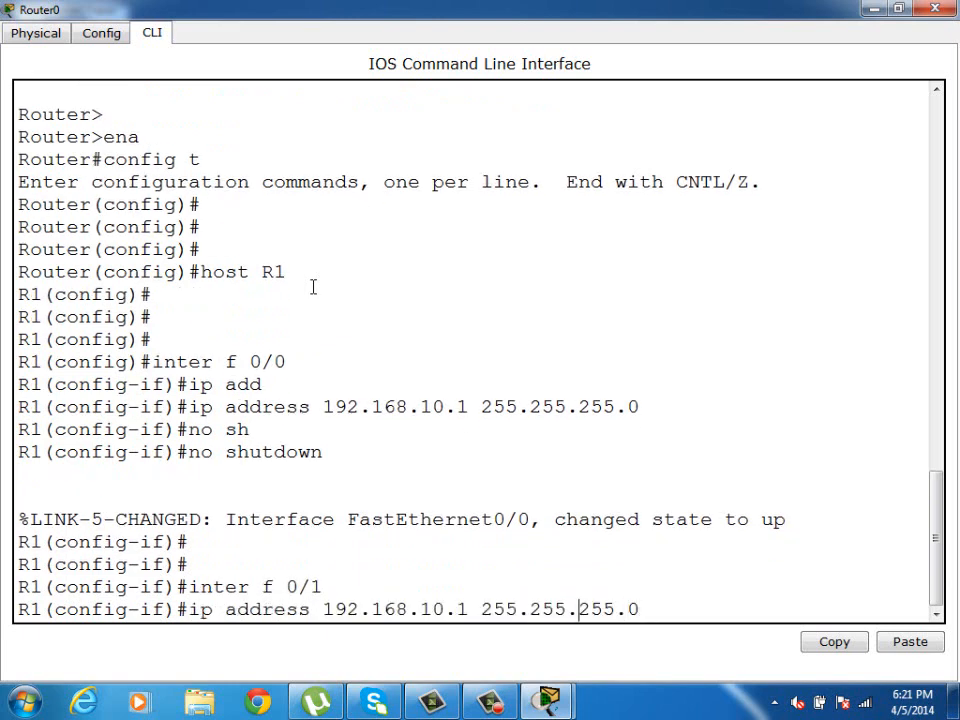
key(BackSpace)
text(2)
key(Return)
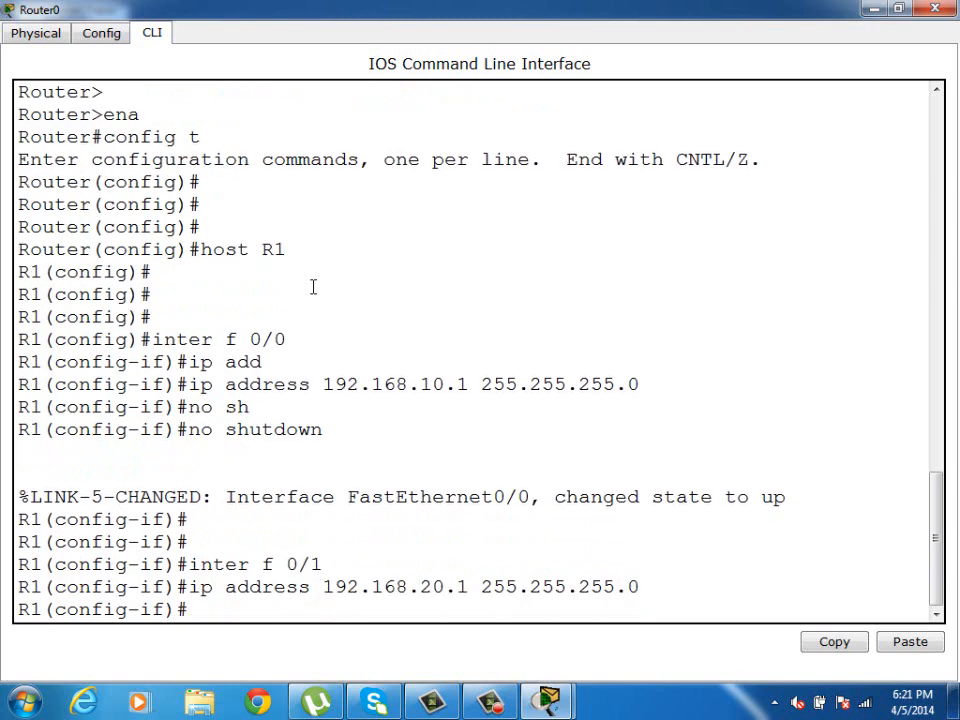
Enable interface f 0/1 on R1 with no shutdown and leave configuration mode
text(no sh)
key(Return)
key(ctrl+z)
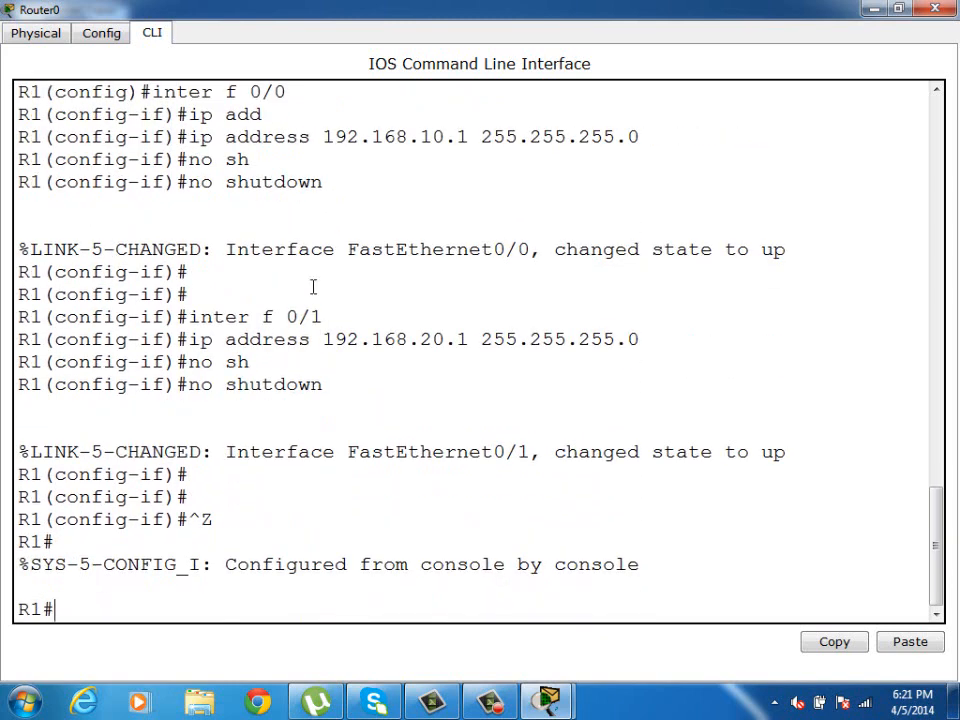
Save R1's running configuration to memory with wr me and close the Router0 window
key(Return)
text(wr me)
key(Return)
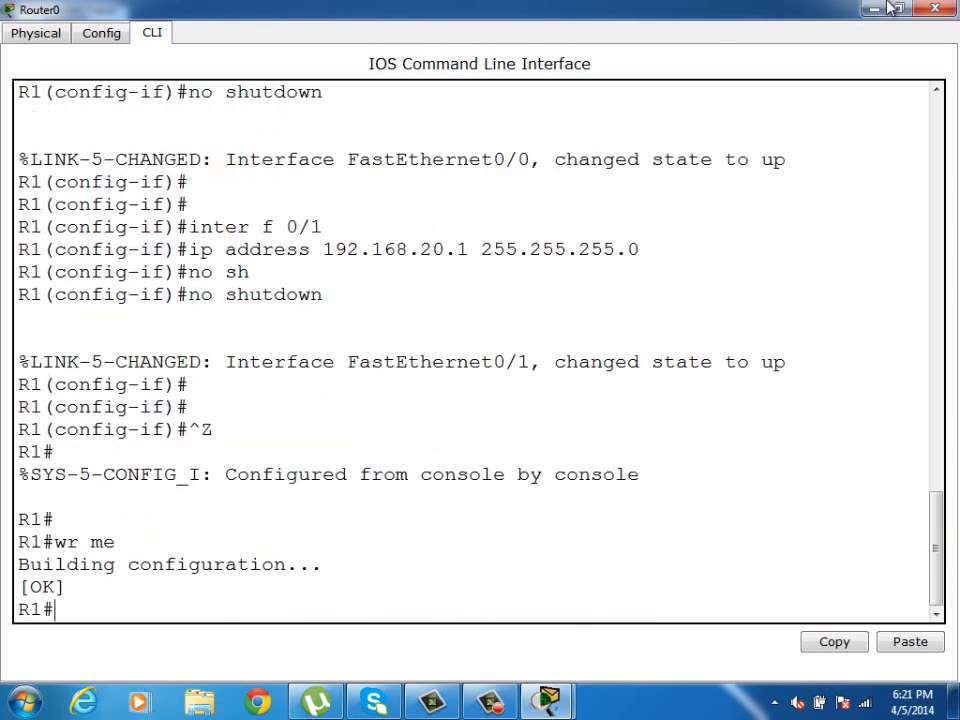
click(935, 9)
Open Router1's command-line interface in a maximized window and decline the initial configuration dialog
click(567, 263)
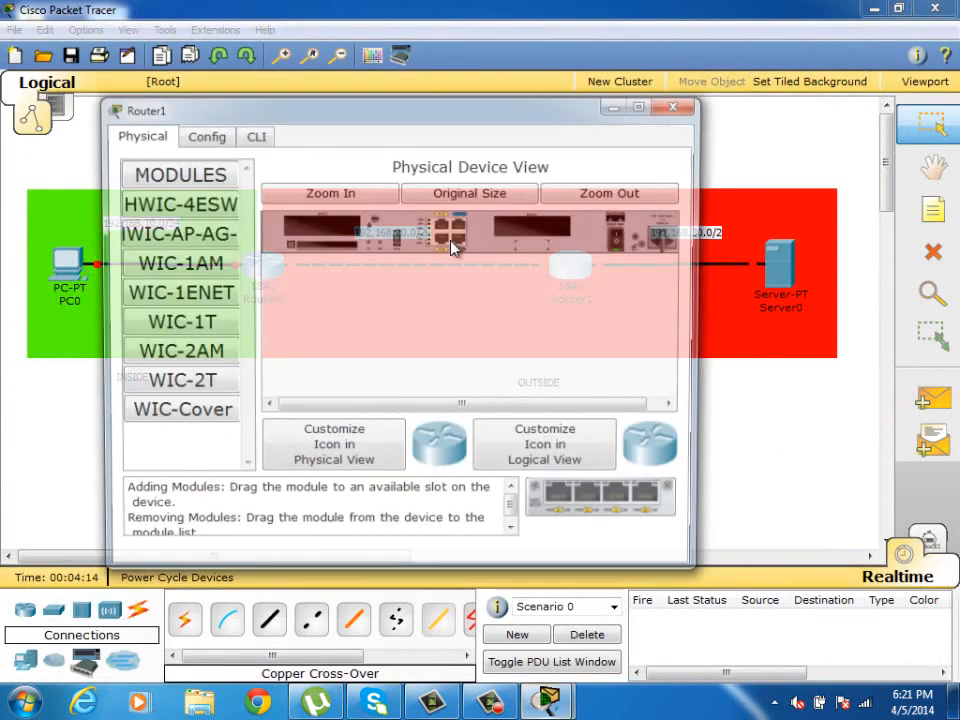
click(257, 133)
double_click(300, 105)
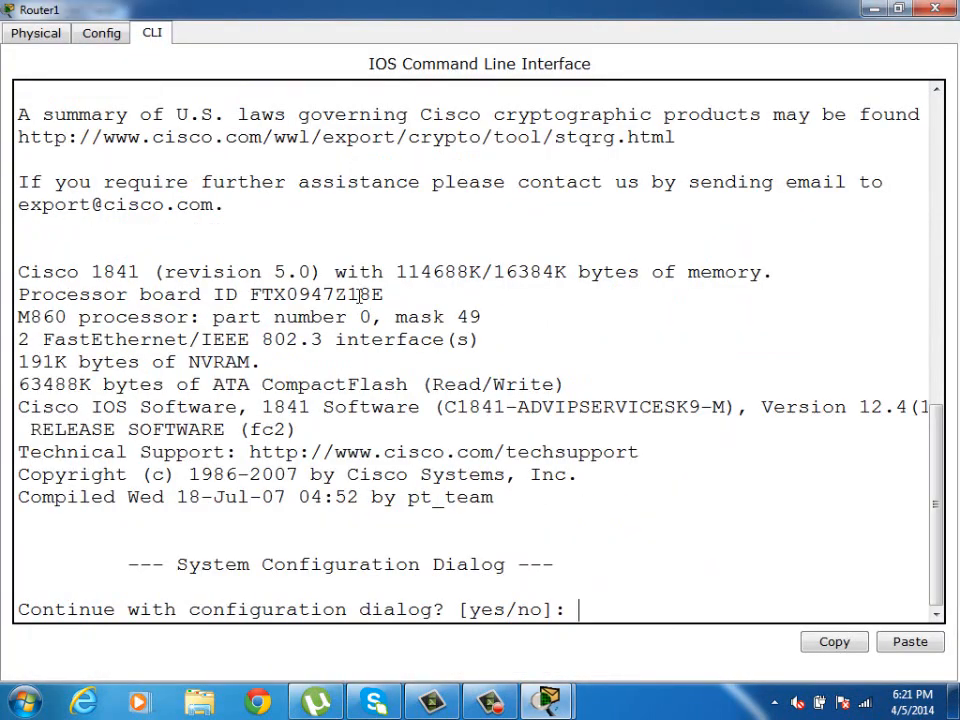
text(no)
key(Return)
key(Return)
key(Return)
key(Return)
Enter privileged mode and global configuration mode on Router1
text(ena)
key(Return)
key(Return)
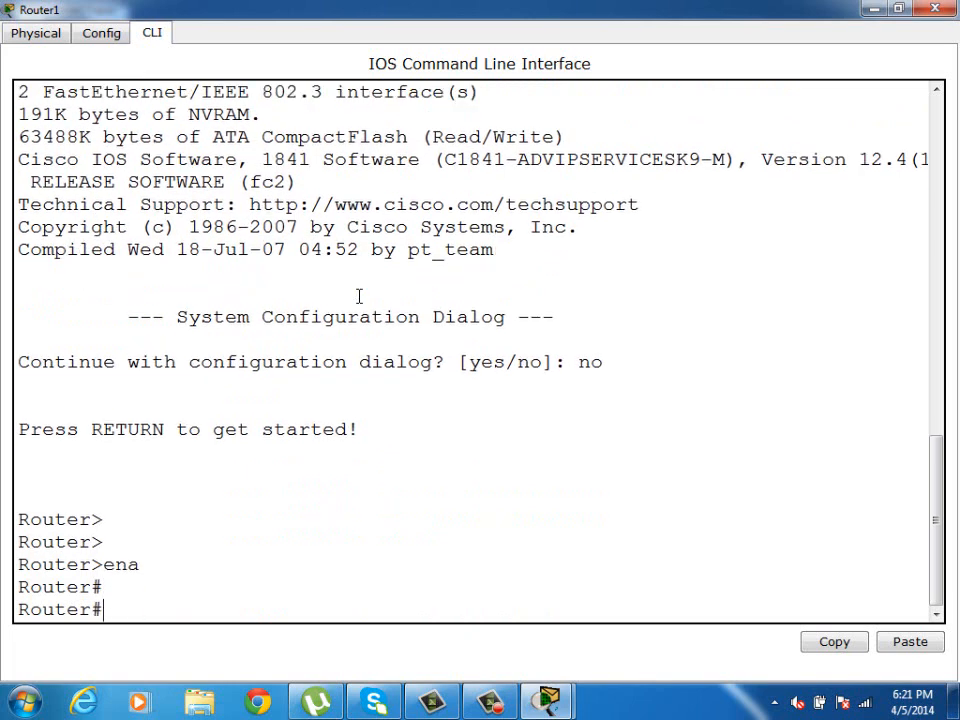
text(config t)
key(Return)
key(Return)
key(Return)
Set Router1's hostname to R2
text(h)
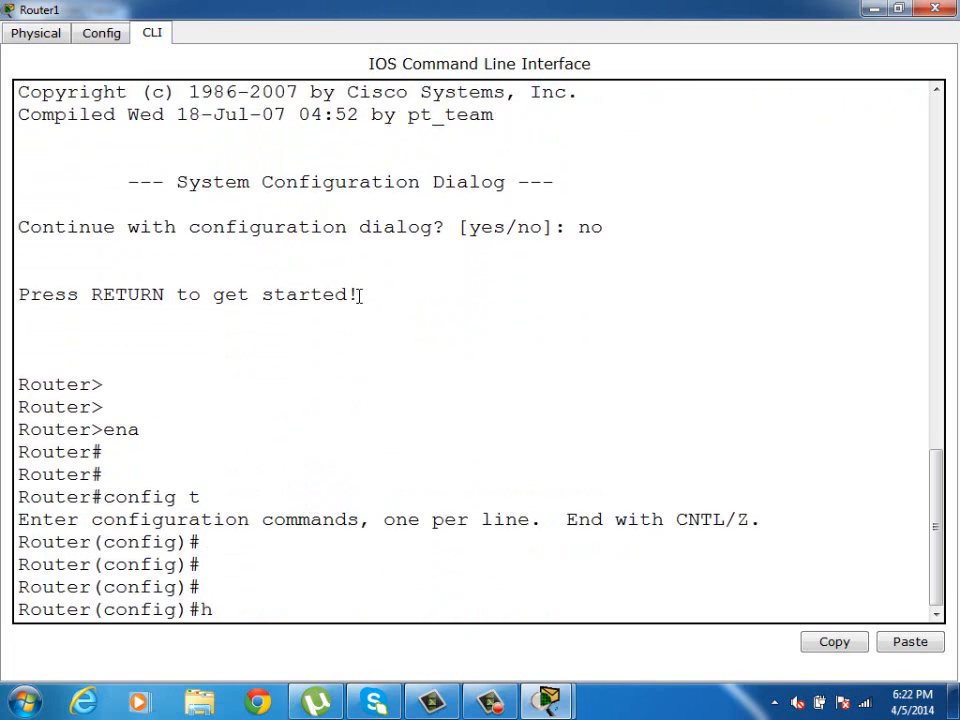
text(ost R2)
key(Return)
key(Return)
key(Return)
key(Return)
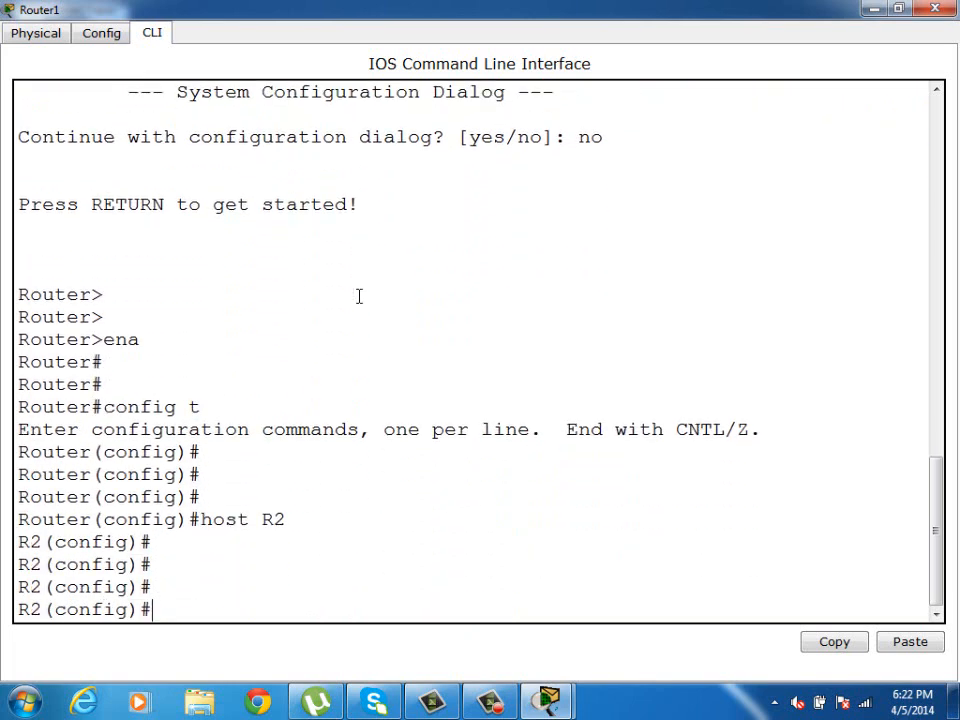
Assign IP address 192.168.20.2 with mask 255.255.255.0 to interface f 0/1 on R2
text(inter f 0/1)
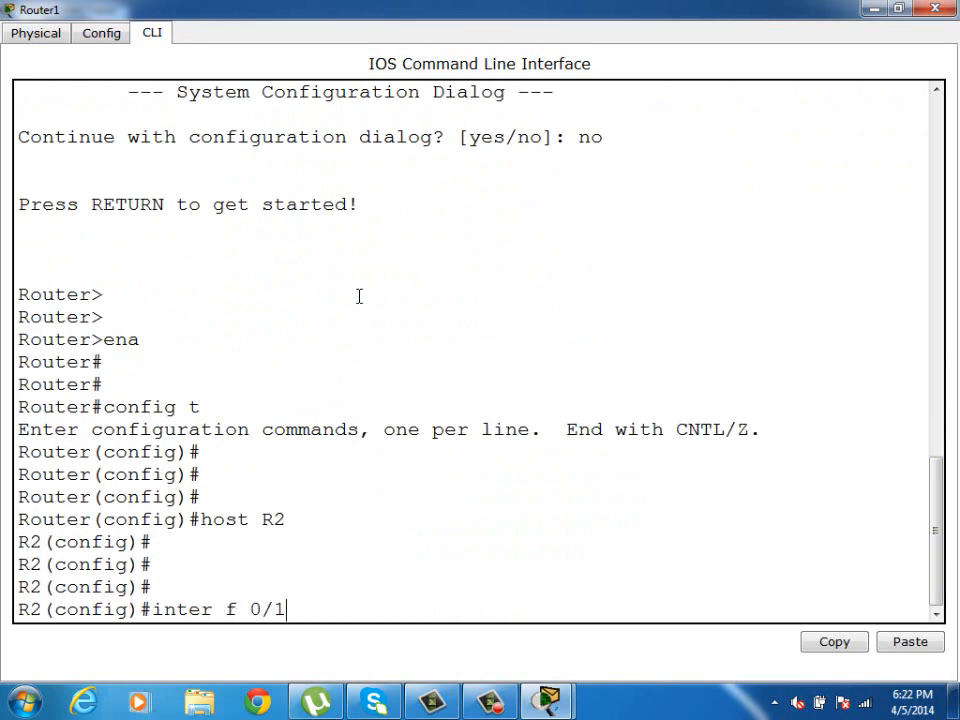
key(Return)
text(ip add)
key(Tab)
text(192)
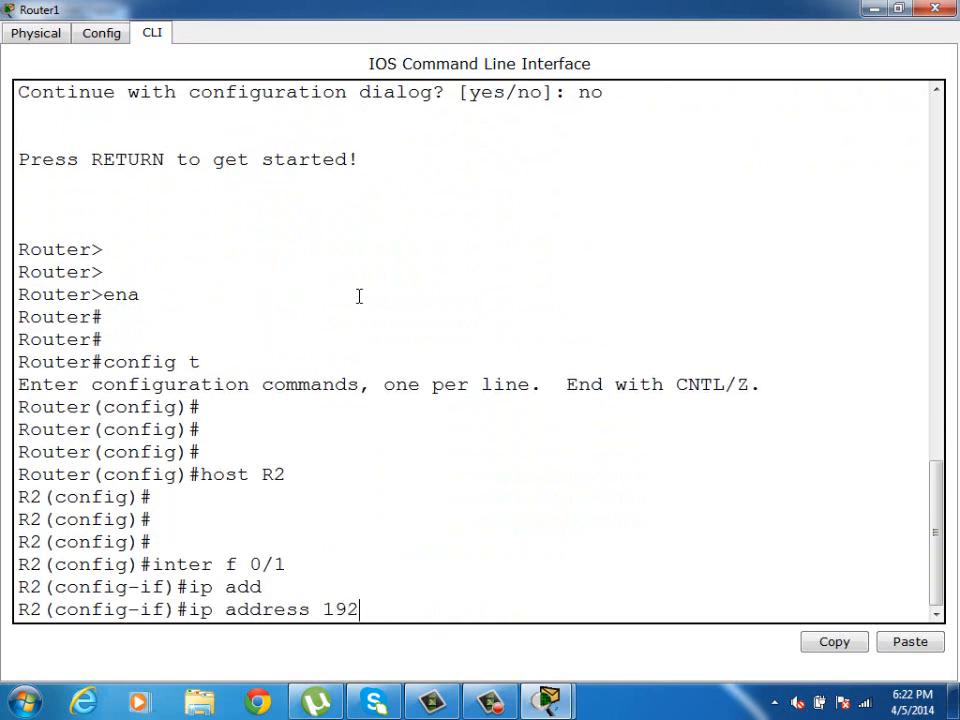
text(.168.20.2 255.255.255.0)
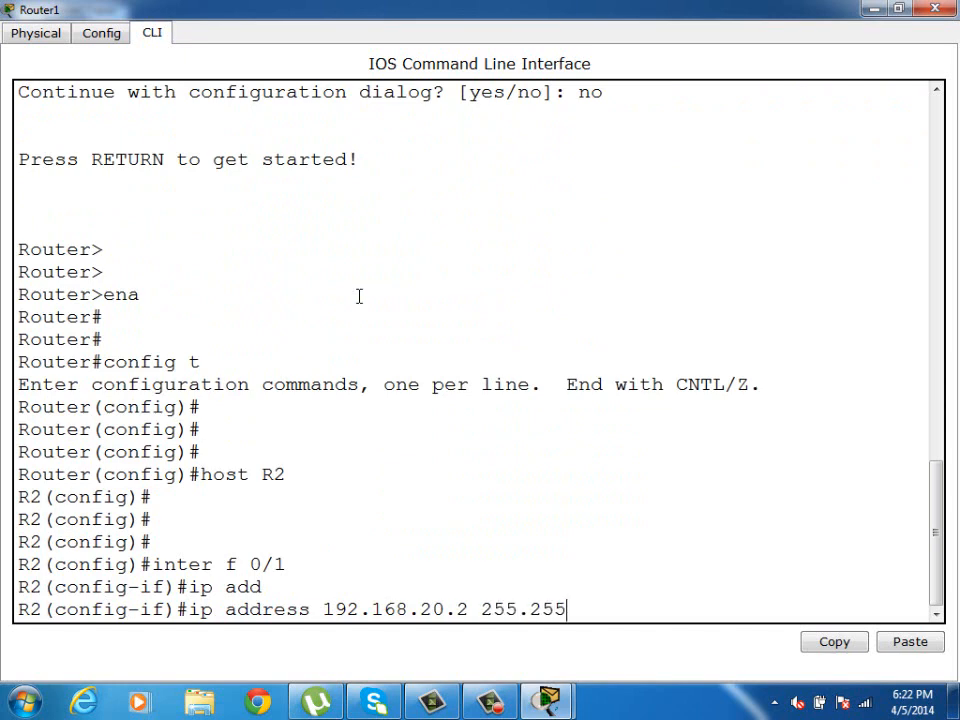
key(Return)
Enable interface f 0/1 on R2 with the no shutdown command
text(no )
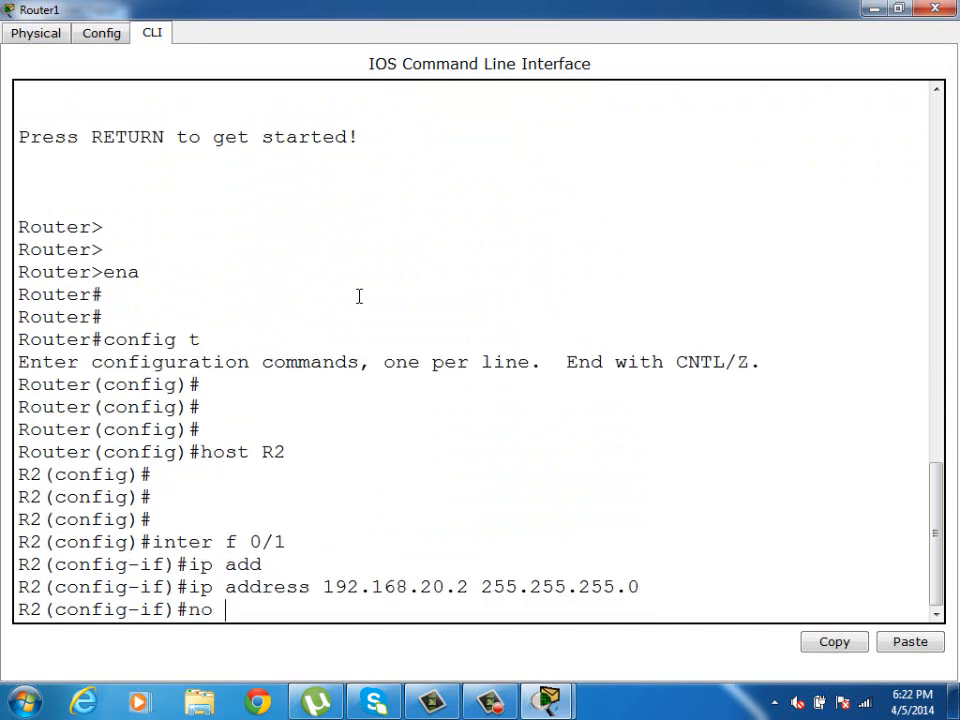
text(sh)
key(Tab)
key(Return)
key(Return)
key(Return)
Assign IP address 192.168.30.1 with mask 255.255.255.0 to interface f 0/0 on R2
text(inter f 0/1)
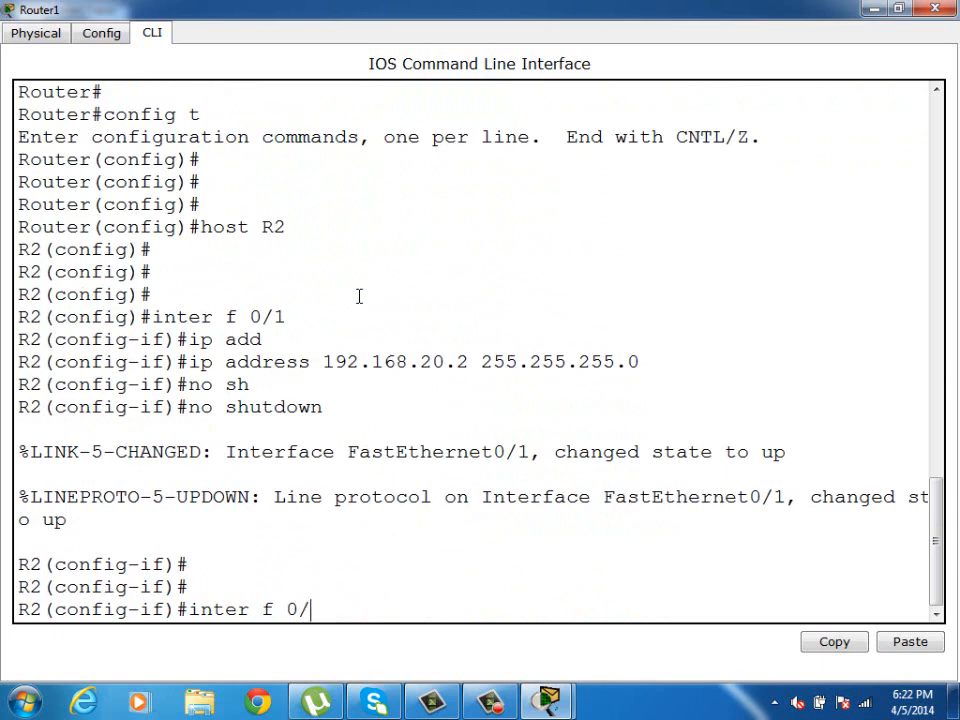
key(Return)
key(Up)
key(Up)
key(Up)
key(Up)
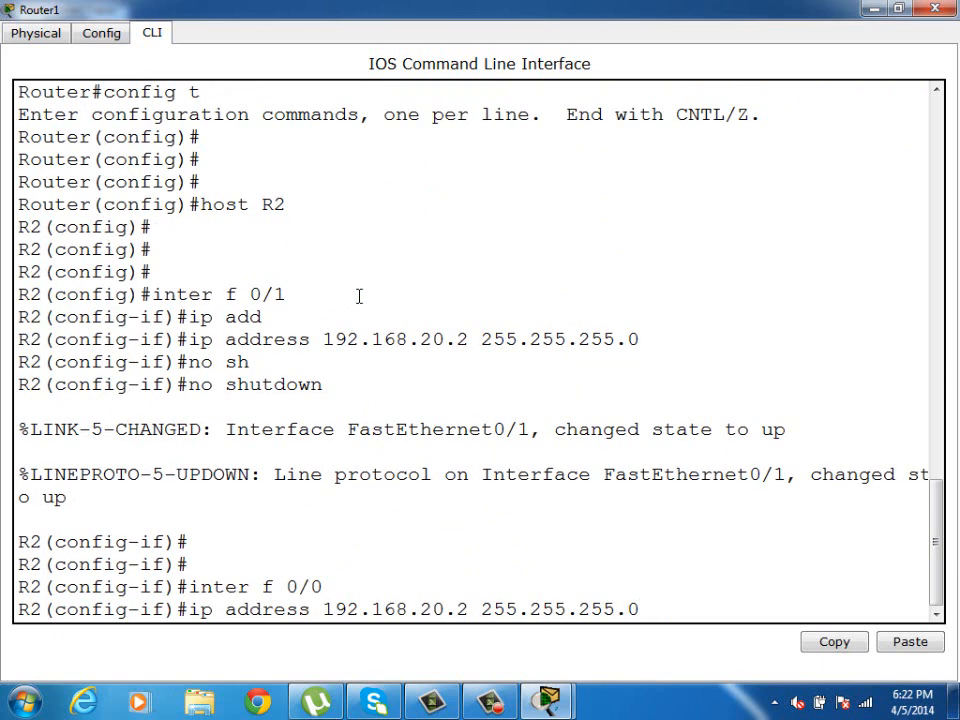
key(Left)
key(Left)
key(Left)
key(Left)
key(Left)
key(Left)
key(Left)
key(Left)
key(Left)
key(Left)
key(Left)
key(Left)
key(Left)
key(Left)
key(BackSpace)
key(BackSpace)
key(BackSpace)
key(BackSpace)
text(30.1)
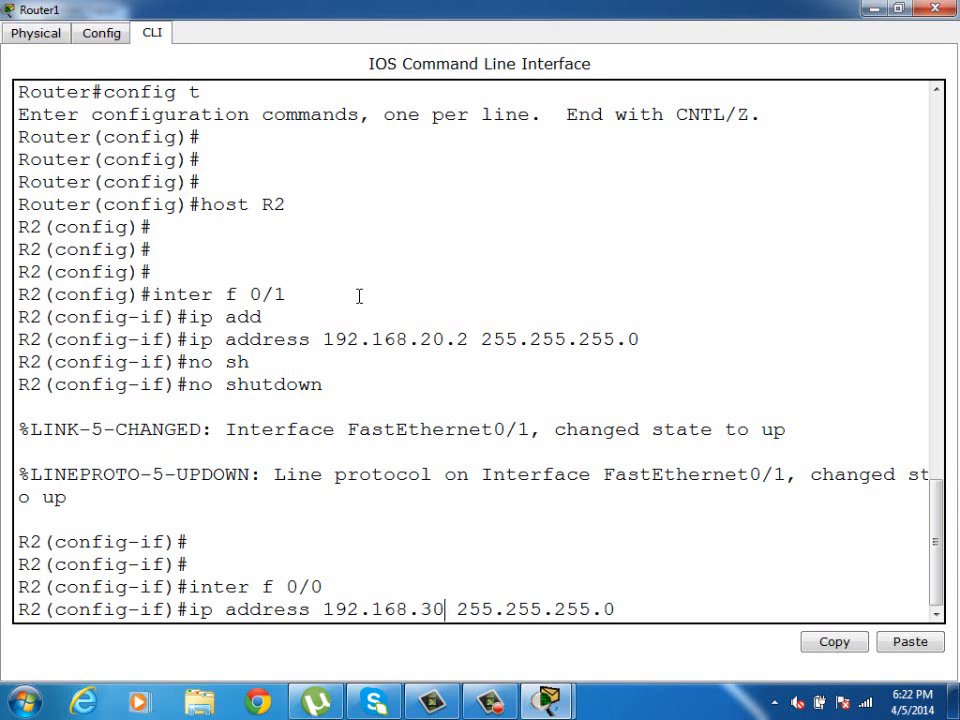
key(Return)
key(Return)
key(Return)
key(Return)
Enable interface f 0/0 on R2 with the no shutdown command
text(no)
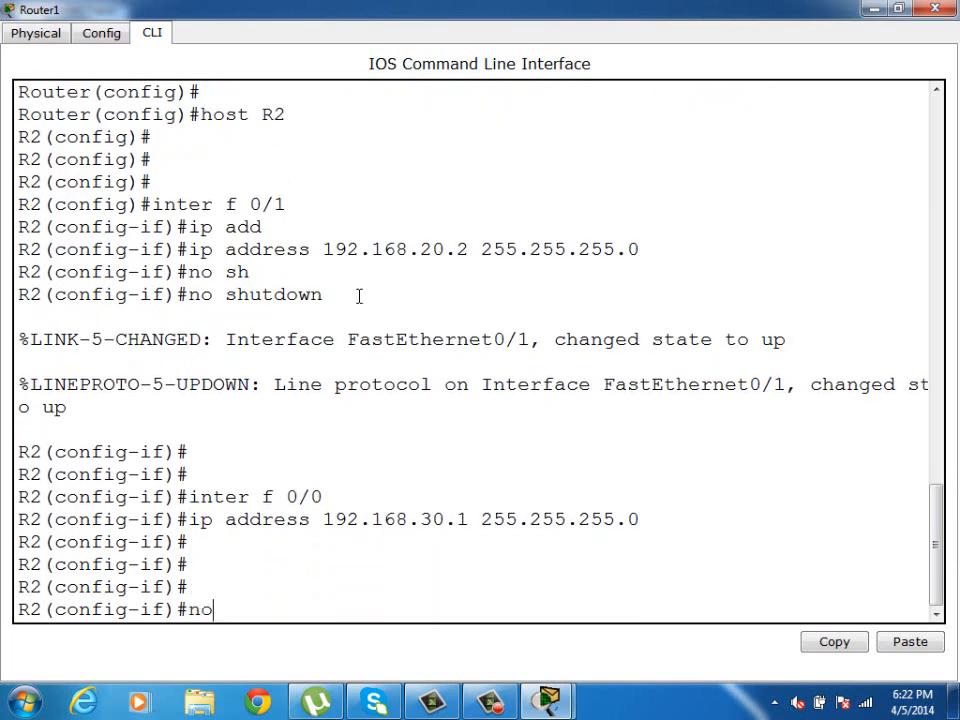
text( sh)
key(Tab)
key(Return)
key(Return)
key(Return)
Leave configuration mode on R2 and save the running configuration with wr me
key(ctrl+z)
key(Return)
key(Return)
text(wr m)
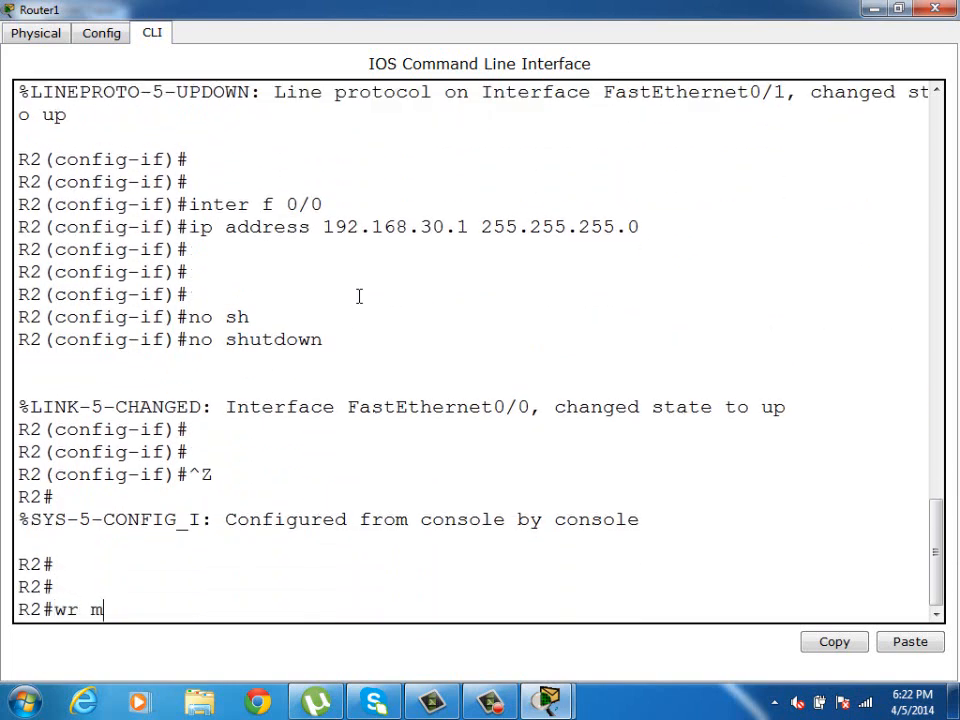
text(e)
key(Return)
key(Return)
key(Return)
key(Return)
key(Return)
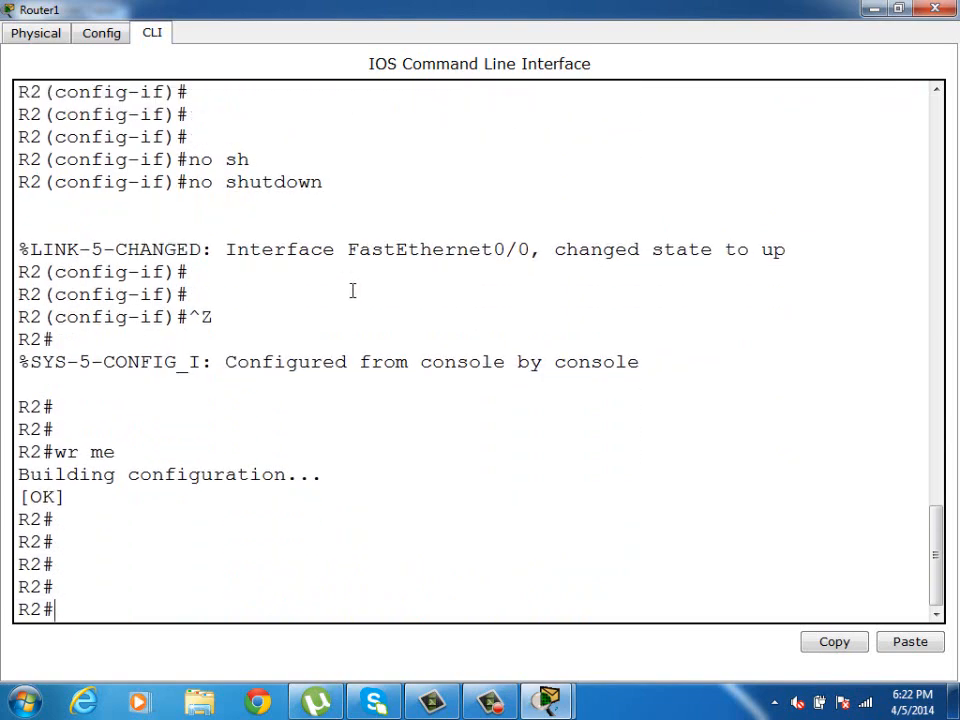
Switch to Router0's command line and enter global configuration mode on R1 with config t
click(941, 9)
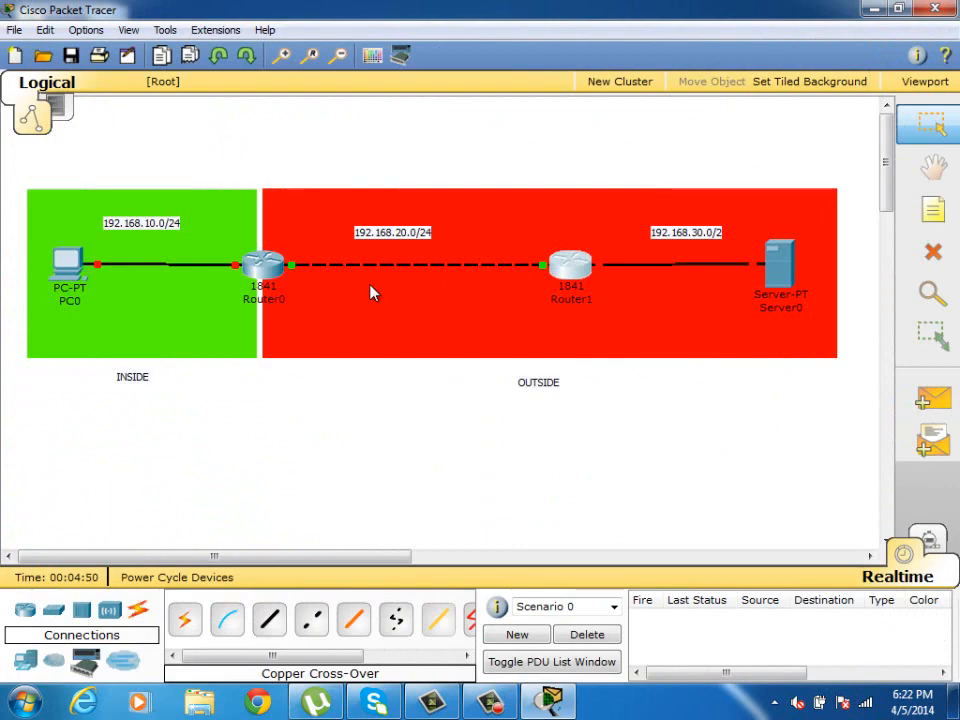
click(262, 265)
double_click(307, 154)
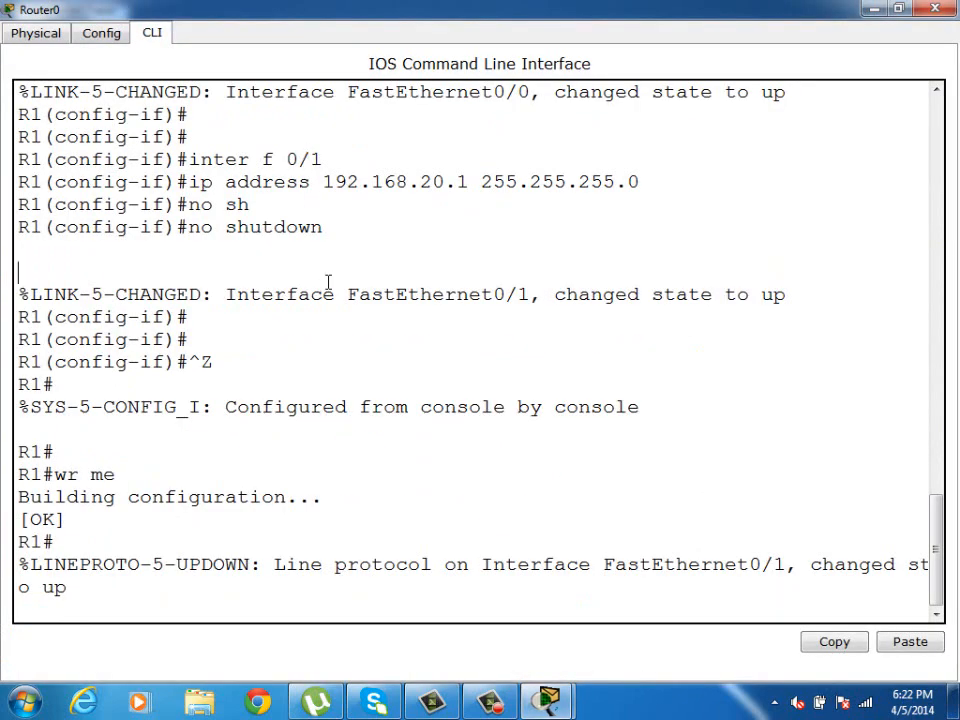
key(Return)
key(Return)
key(Return)
key(Return)
key(Return)
text(confi)
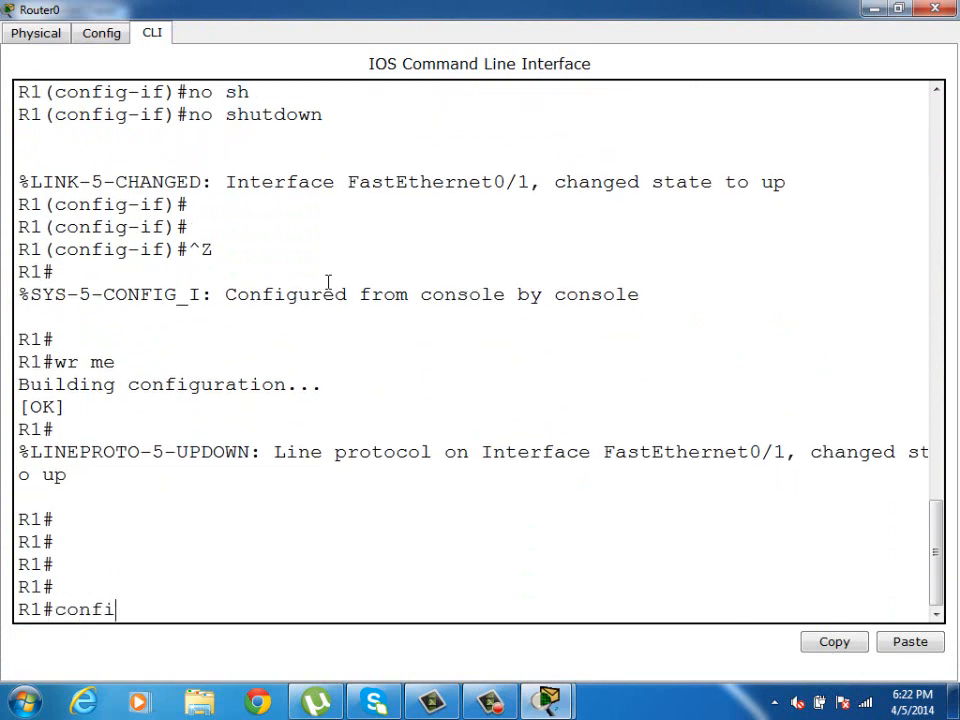
text(g t)
key(Return)
key(Return)
key(Return)
key(Return)
key(Return)
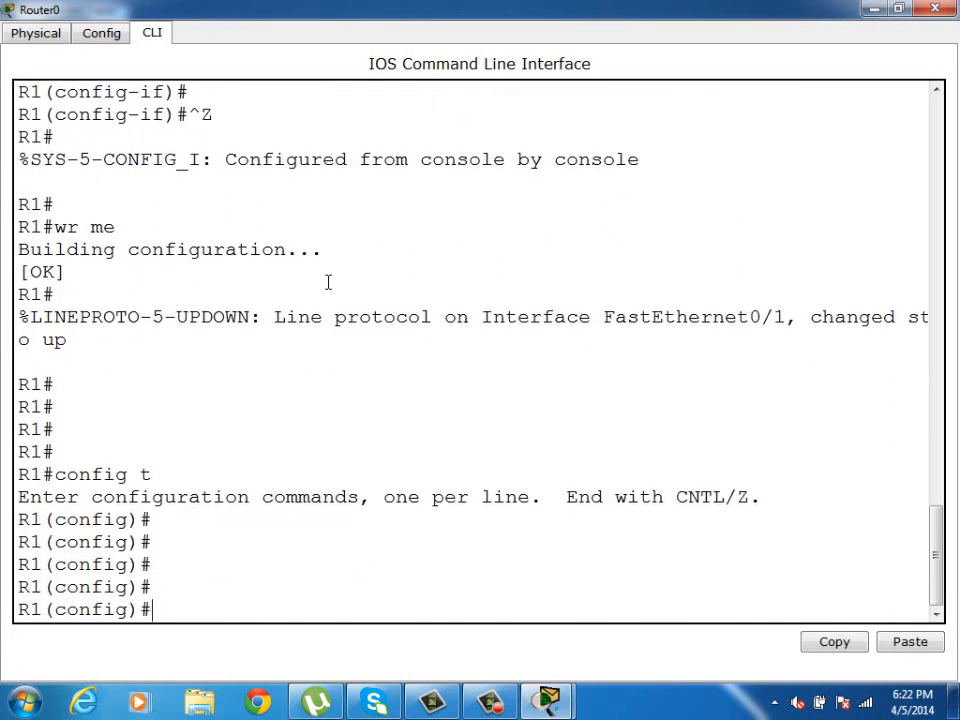
Add a default route on R1 with ip route 0.0.0.0 0.0.0.0 and next hop 192.168.20.2
text(ip router)
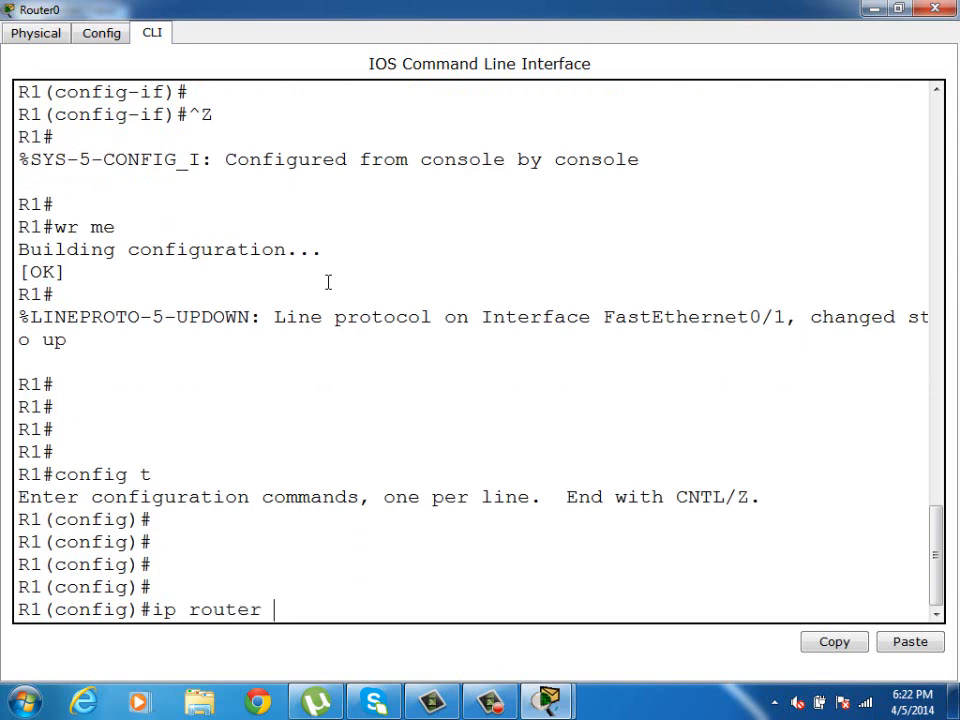
text( 0.0.0.0 0.0.0.0)
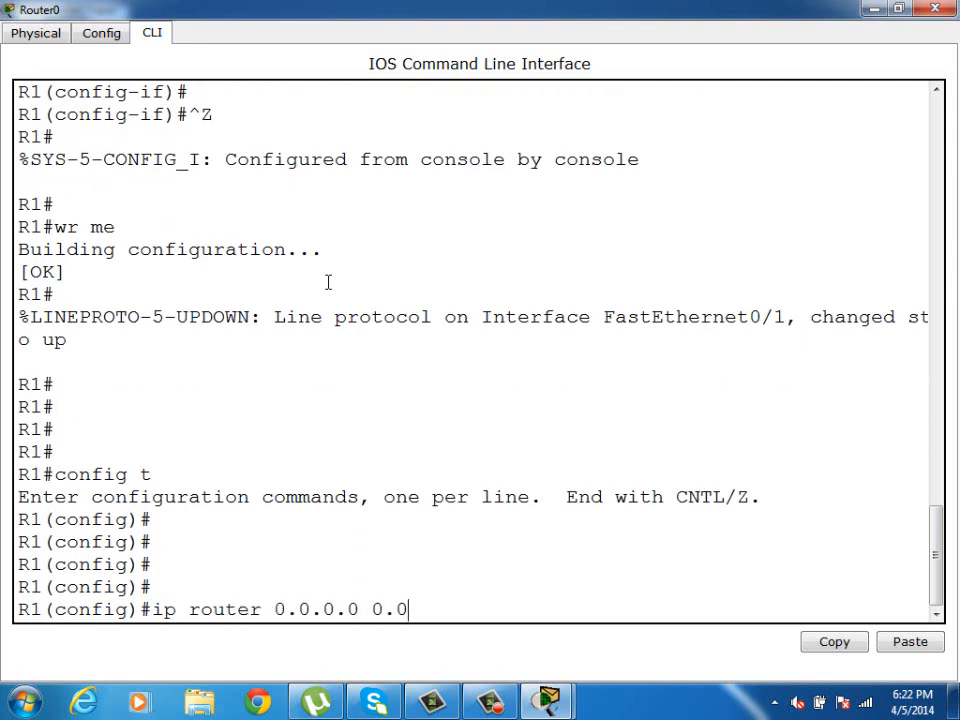
text( 192.168.)
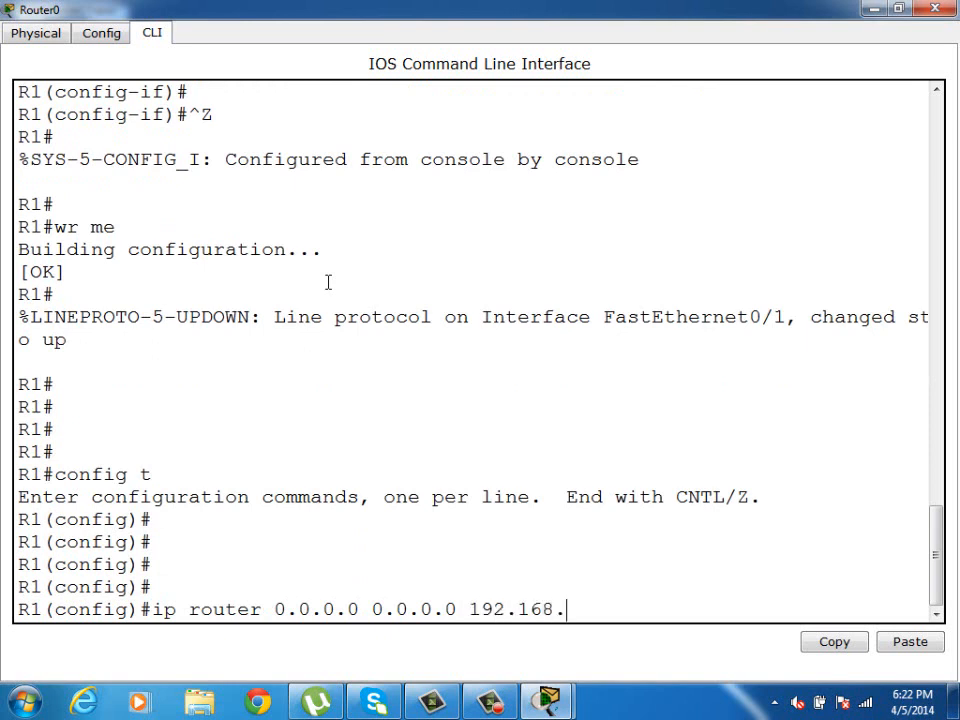
text(20.2)
key(Return)
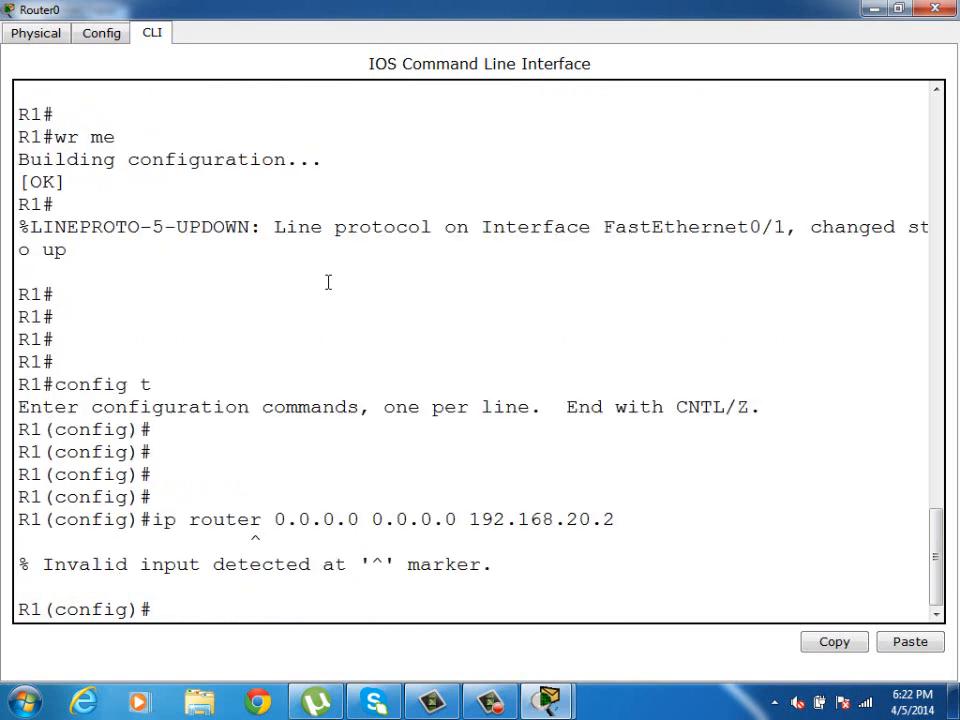
key(Up)
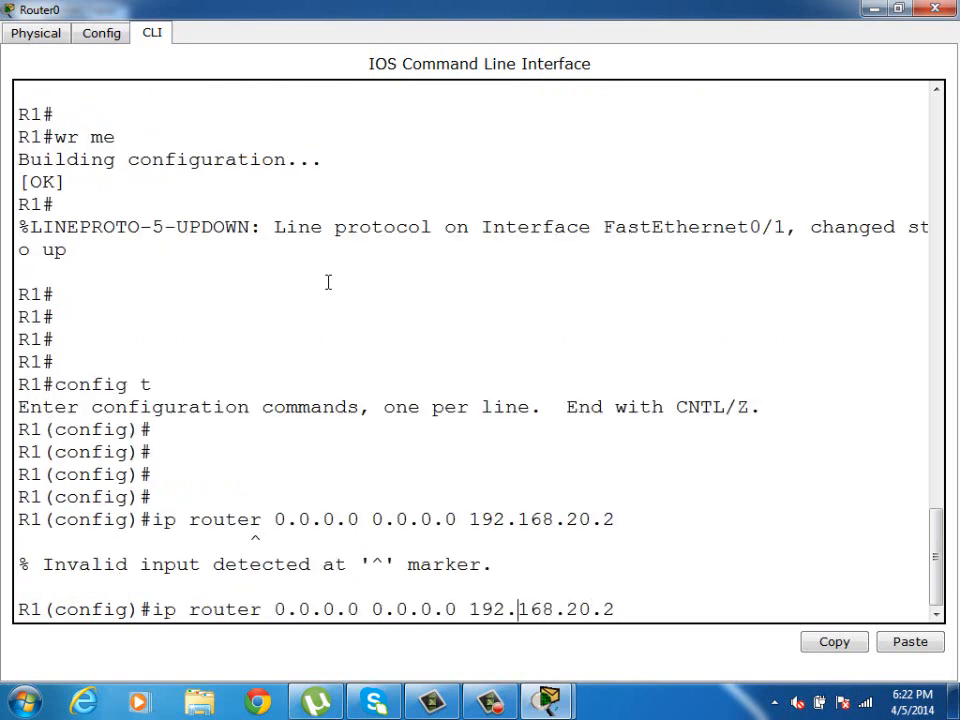
key(BackSpace)
key(Return)
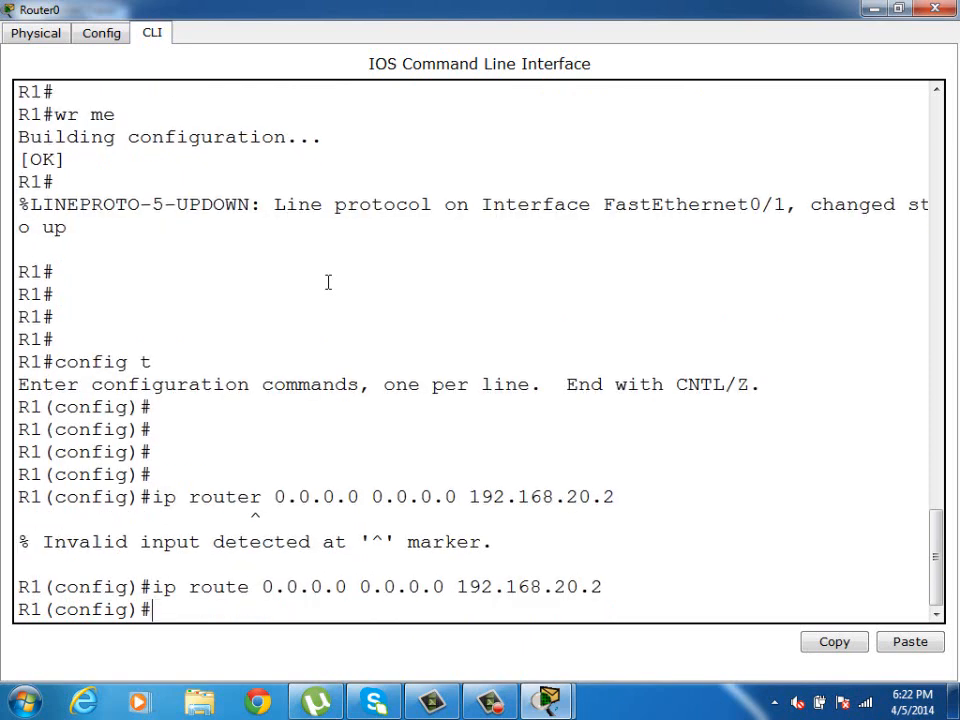
key(Return)
key(Return)
key(Return)
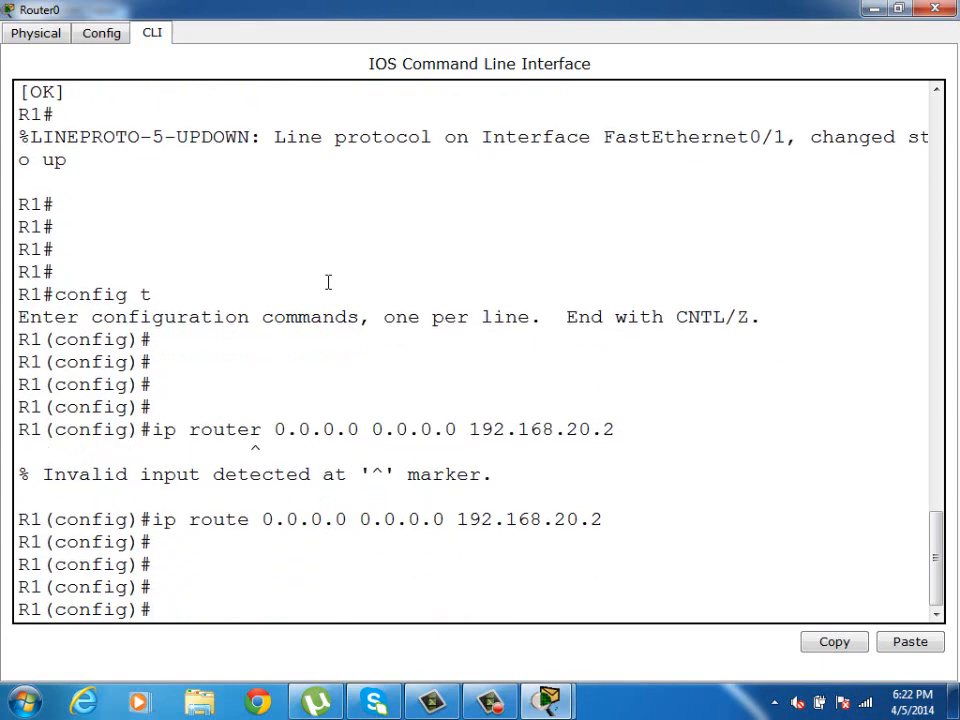
Switch to Router1's command line and enter global configuration mode on R2 with config t
click(935, 9)
click(572, 265)
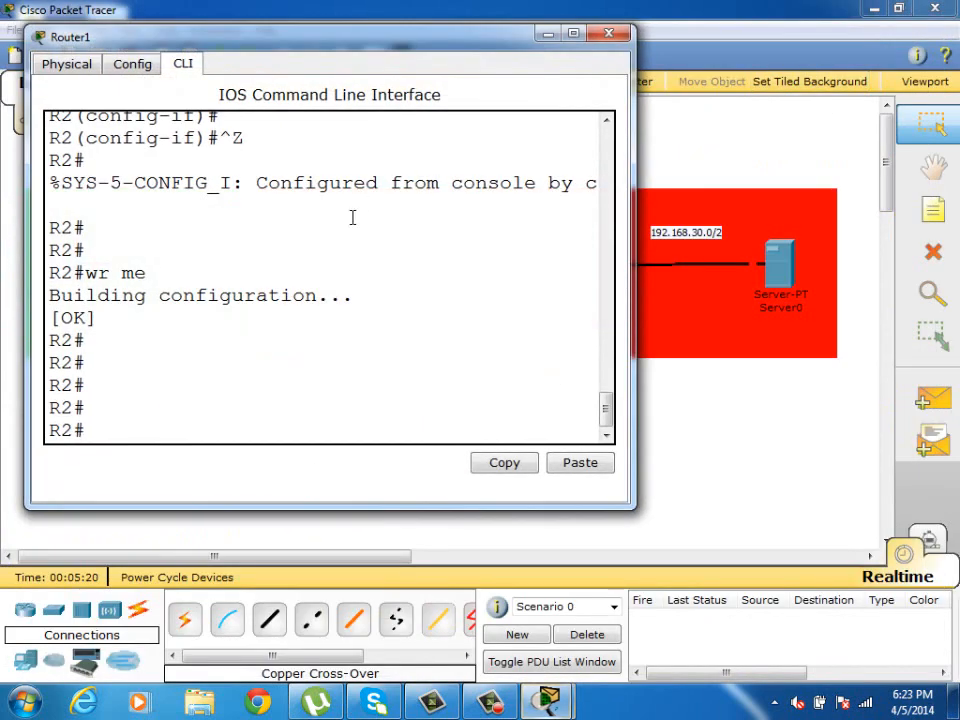
key(Return)
key(Return)
key(Return)
text(config t)
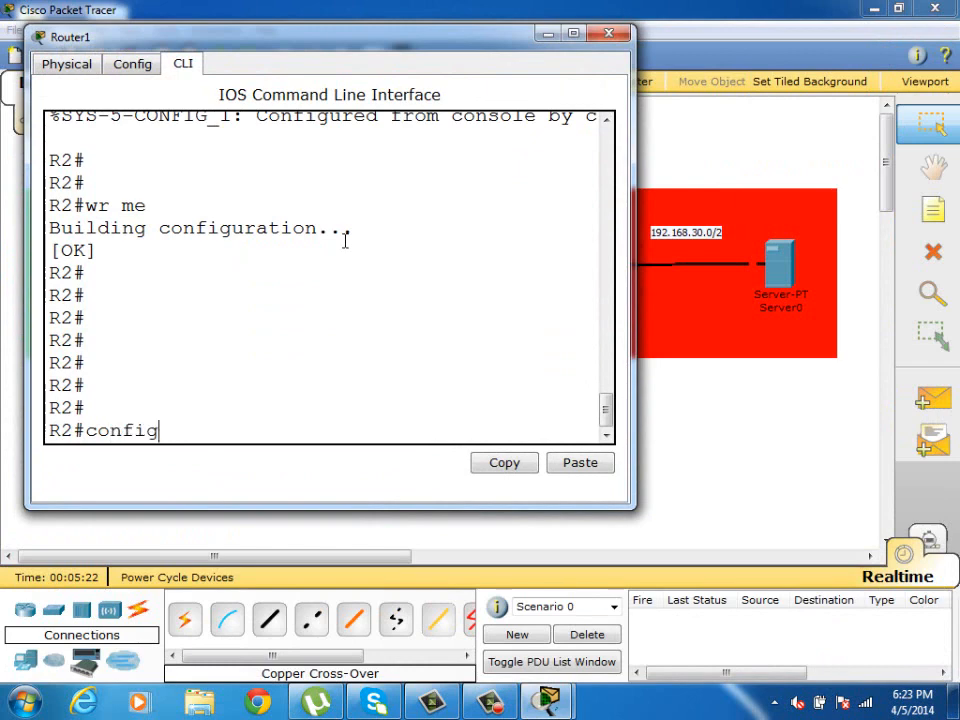
key(Return)
key(Return)
key(Return)
key(Return)
key(Return)
key(Return)
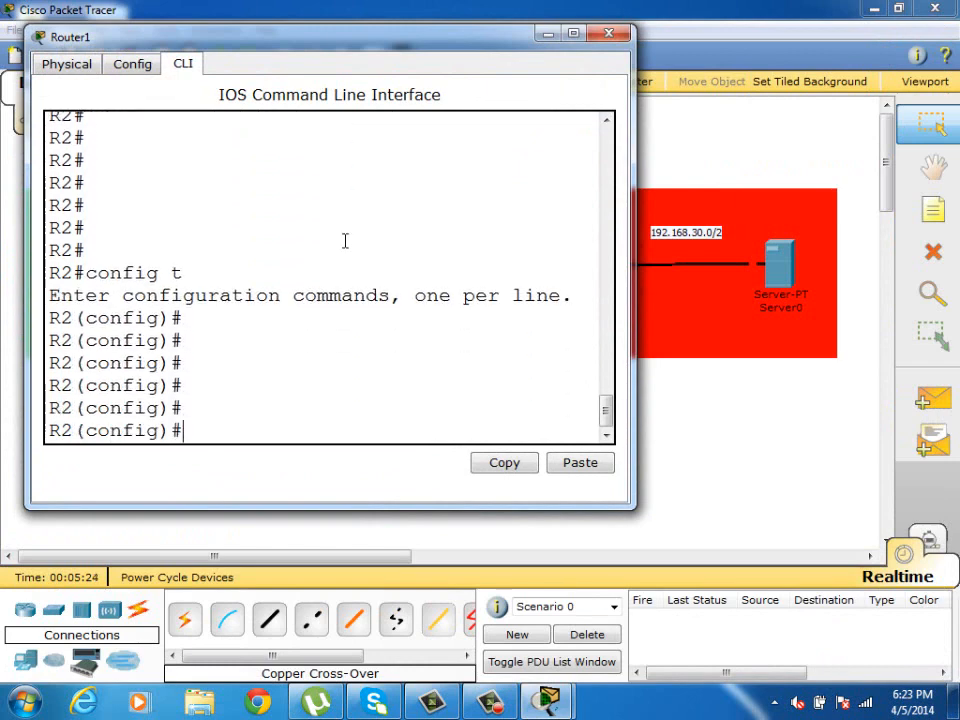
Add a default route on R2 with ip route 0.0.0.0 0.0.0.0, using R1's address on the shared link as next hop
text(ip route )
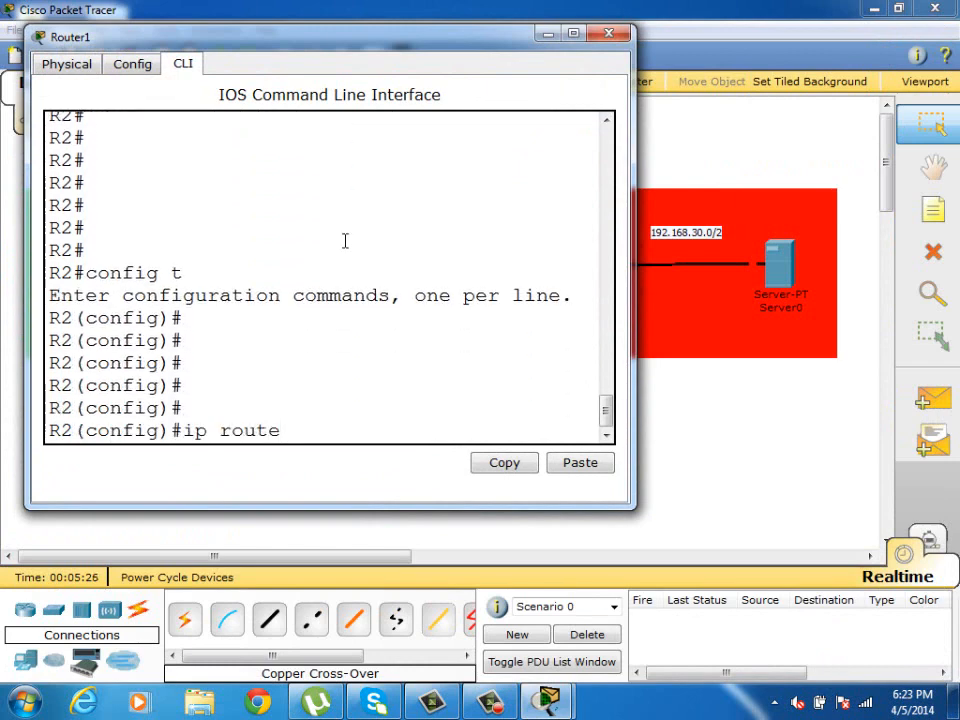
text(0.0.0.0 0.0.0.0)
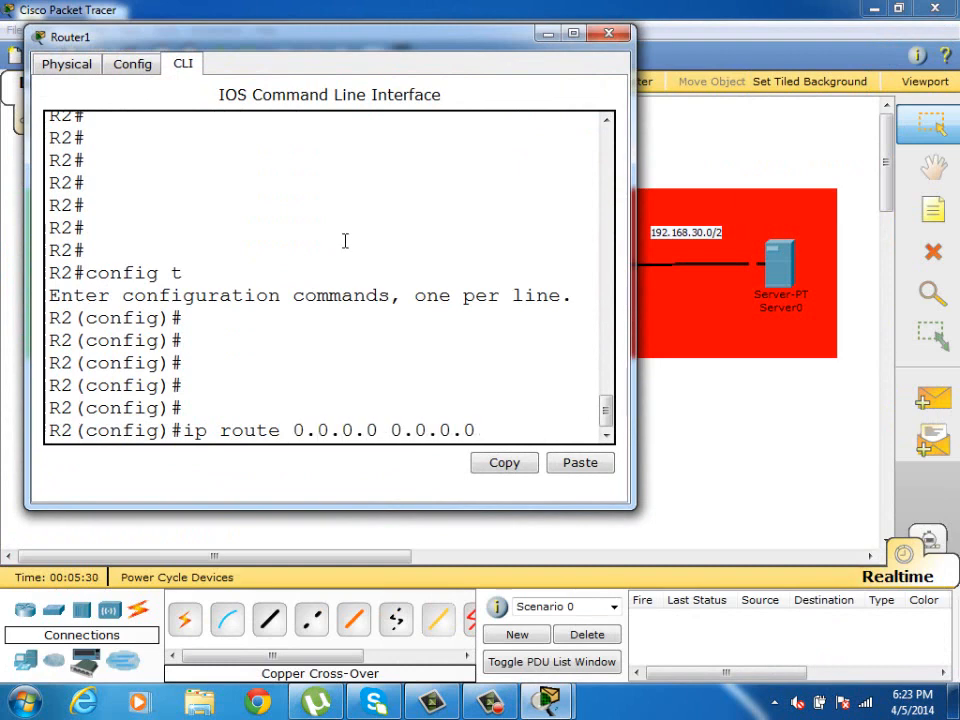
text( 192.169)
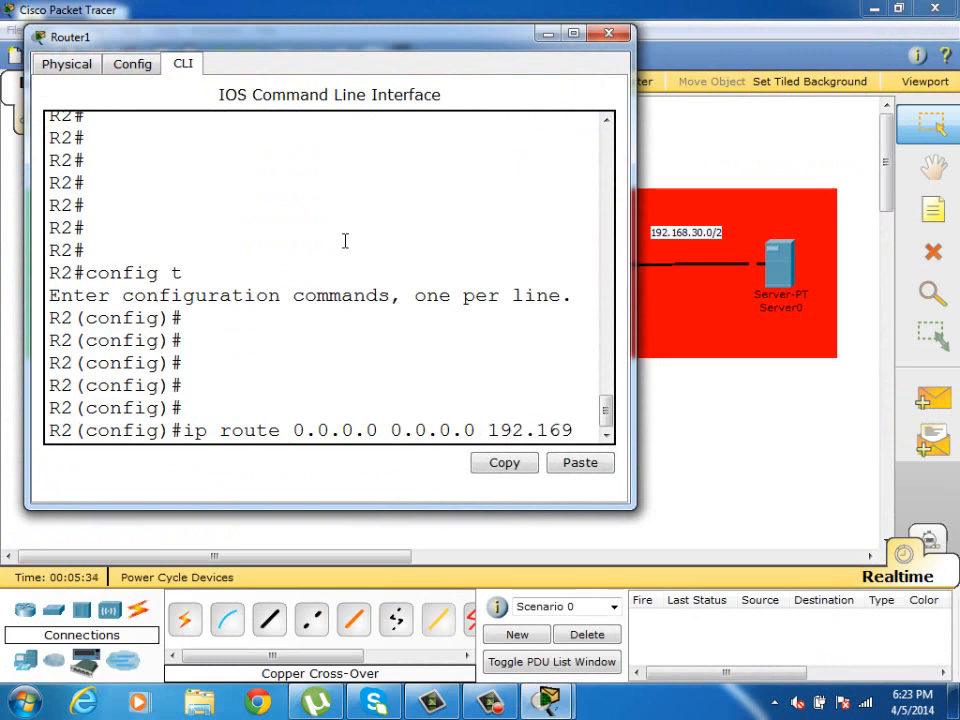
key(BackSpace)
text(8)
key(Return)
key(Return)
key(Return)
key(Return)
key(Return)
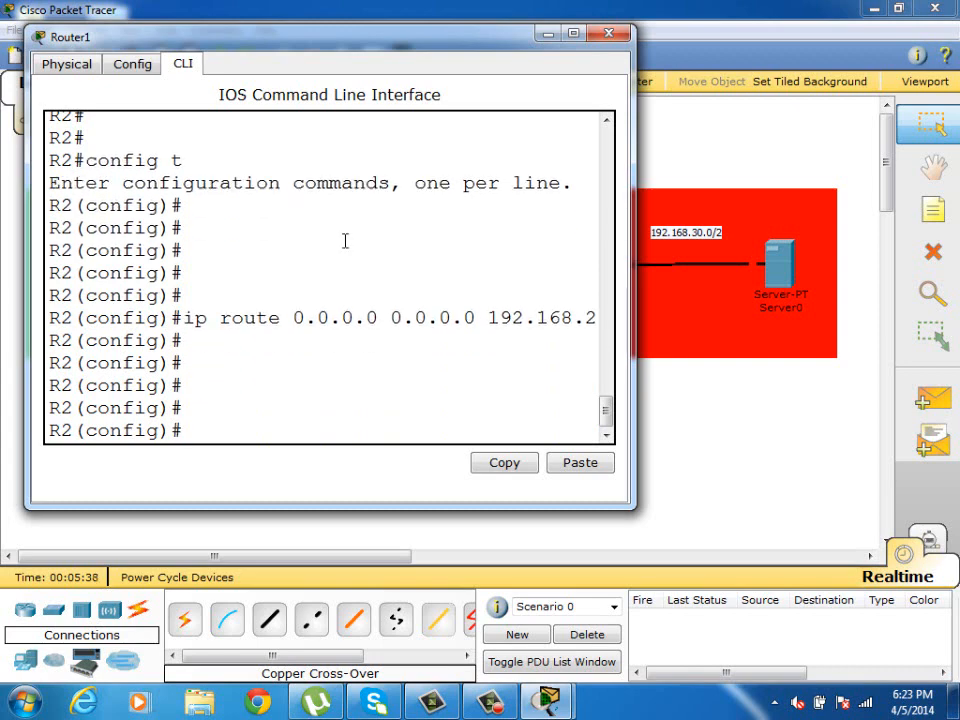
Leave configuration mode on R2, save the running configuration with wr me and close the router window
key(ctrl+z)
key(Return)
key(Return)
key(Return)
text(wr me)
key(Return)
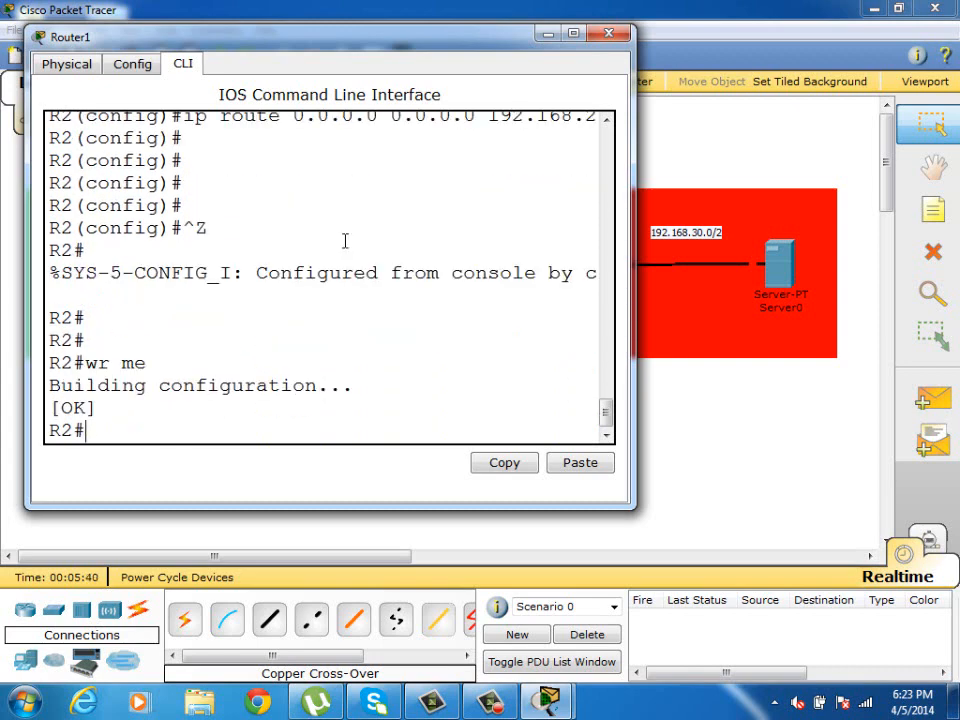
click(608, 33)
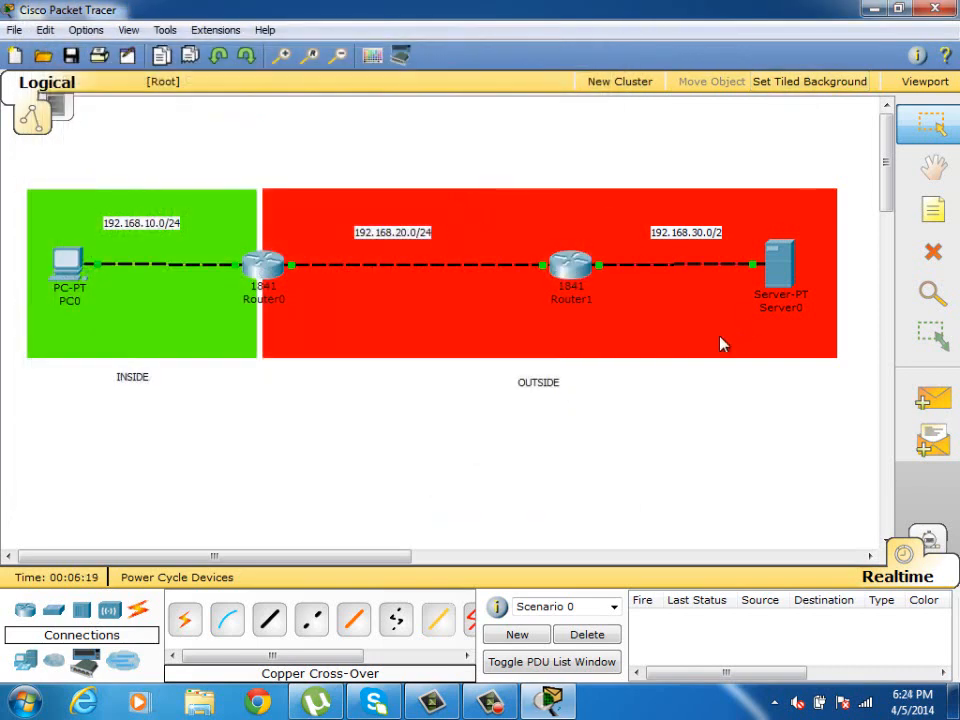
Configure PC0 with static IP address 192.168.10.10, mask 255.255.255.0 and a default gateway in the 192.168.10.0/24 network
click(70, 268)
click(262, 137)
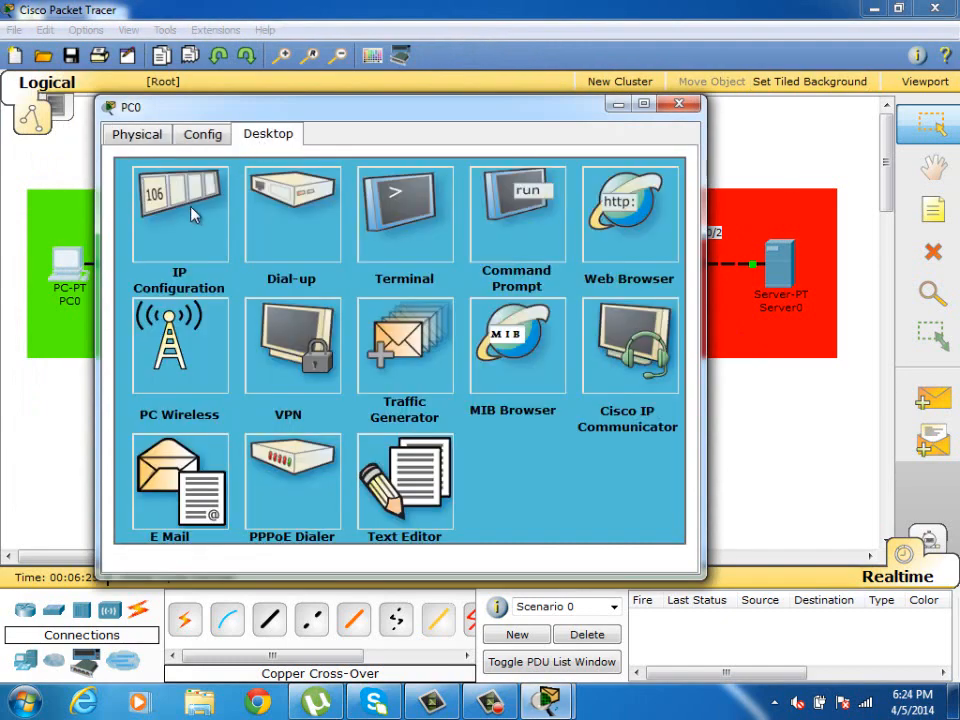
click(193, 208)
click(284, 309)
text(1)
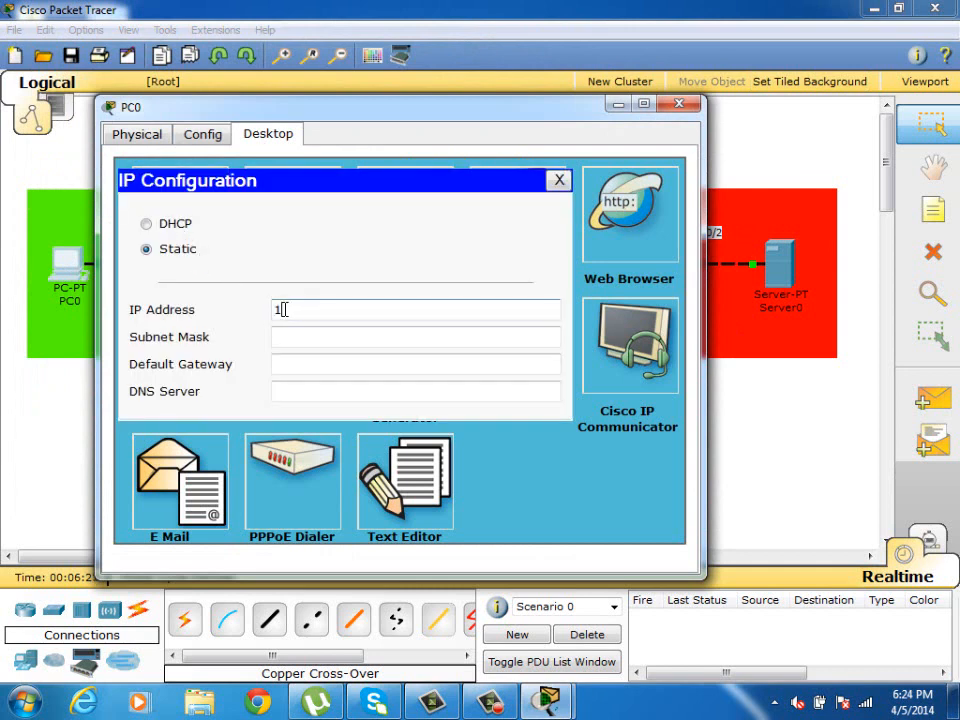
text(92.168.10.10)
key(Tab)
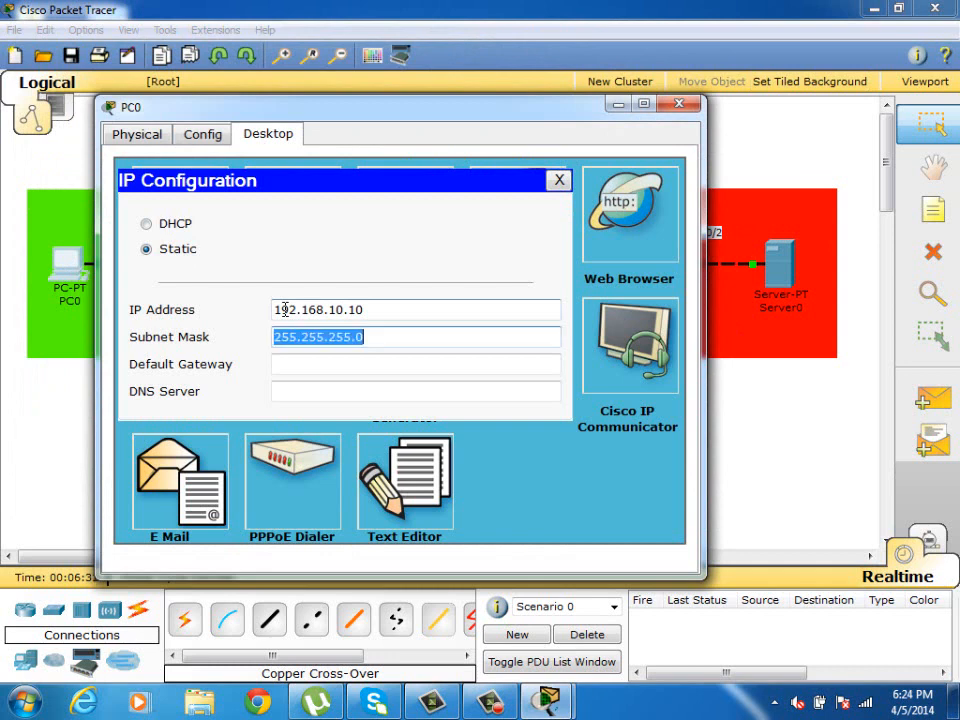
key(Tab)
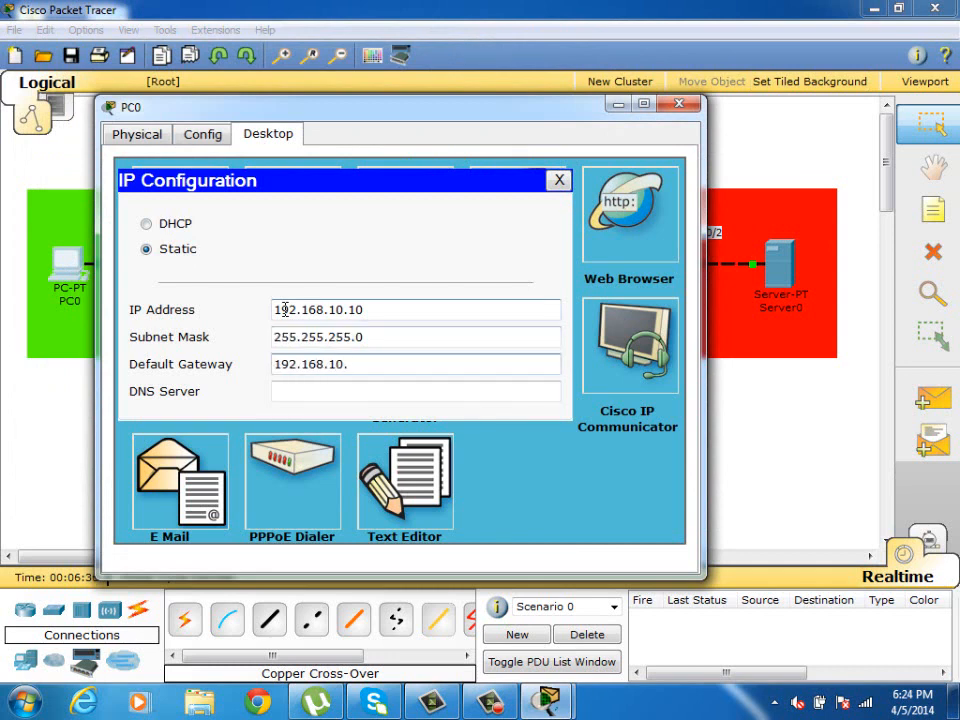
click(559, 180)
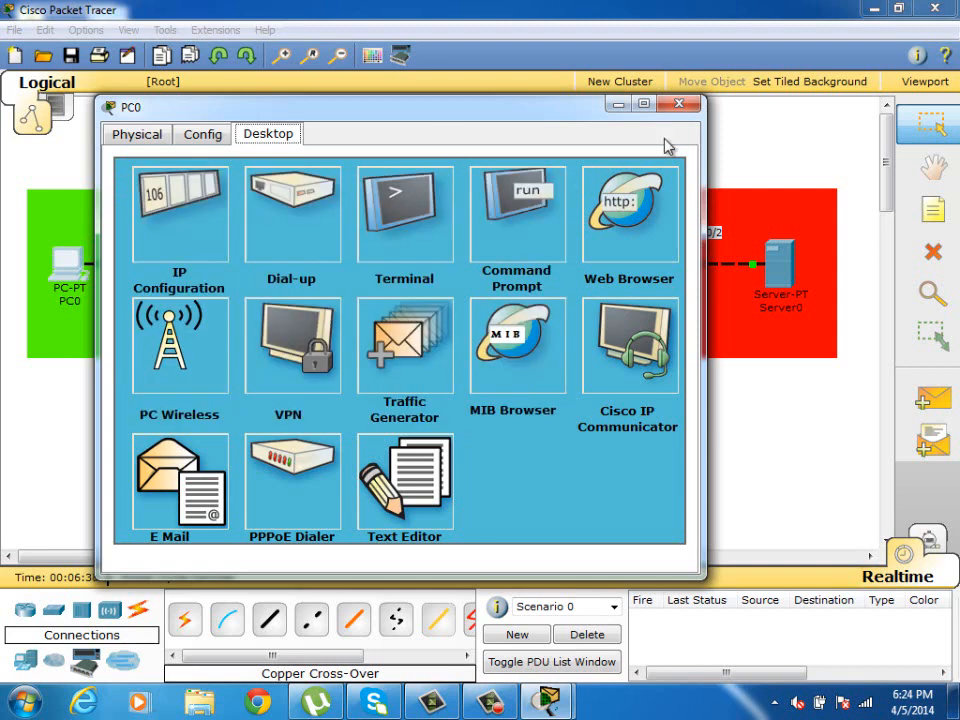
click(683, 108)
Configure Server0 with IP address 192.168.30.10, subnet mask 255.255.255.0 and default gateway 192.168.30.1
click(778, 261)
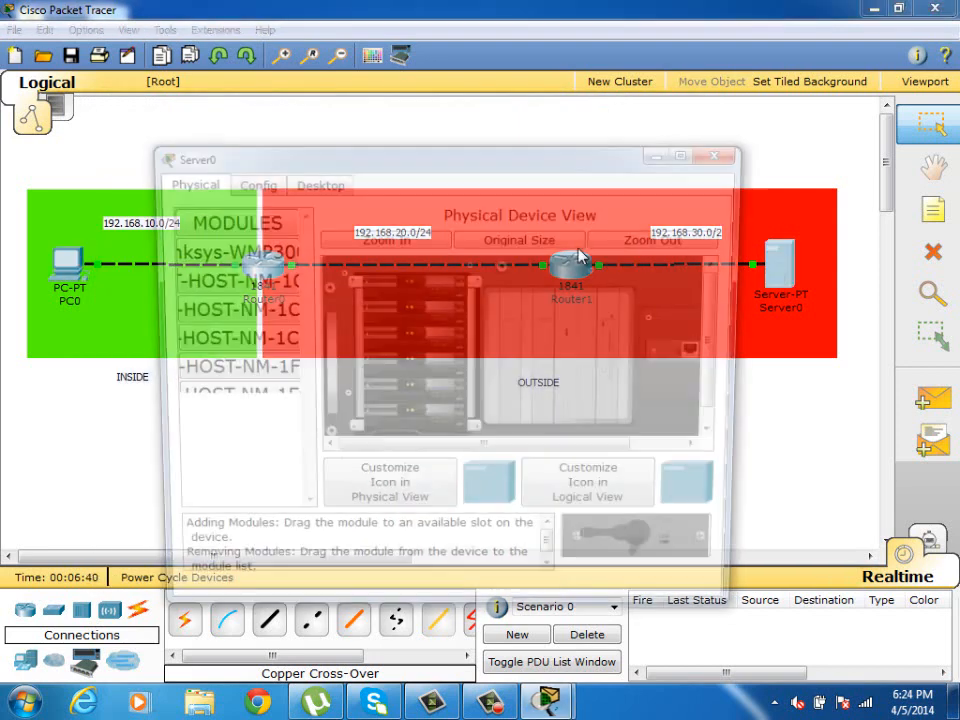
click(249, 181)
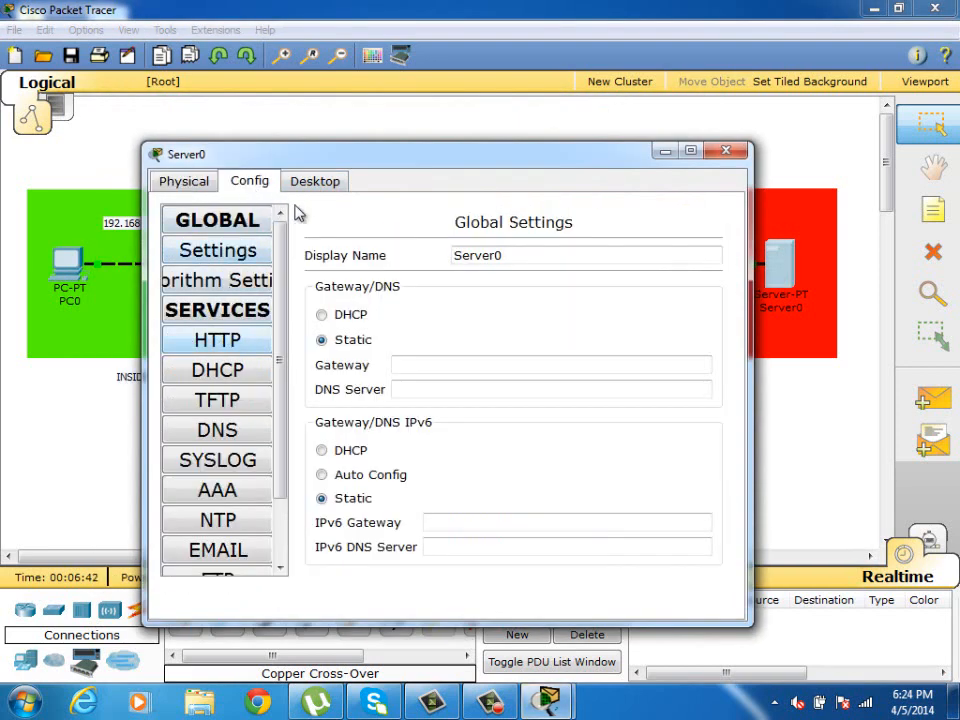
click(315, 182)
click(227, 265)
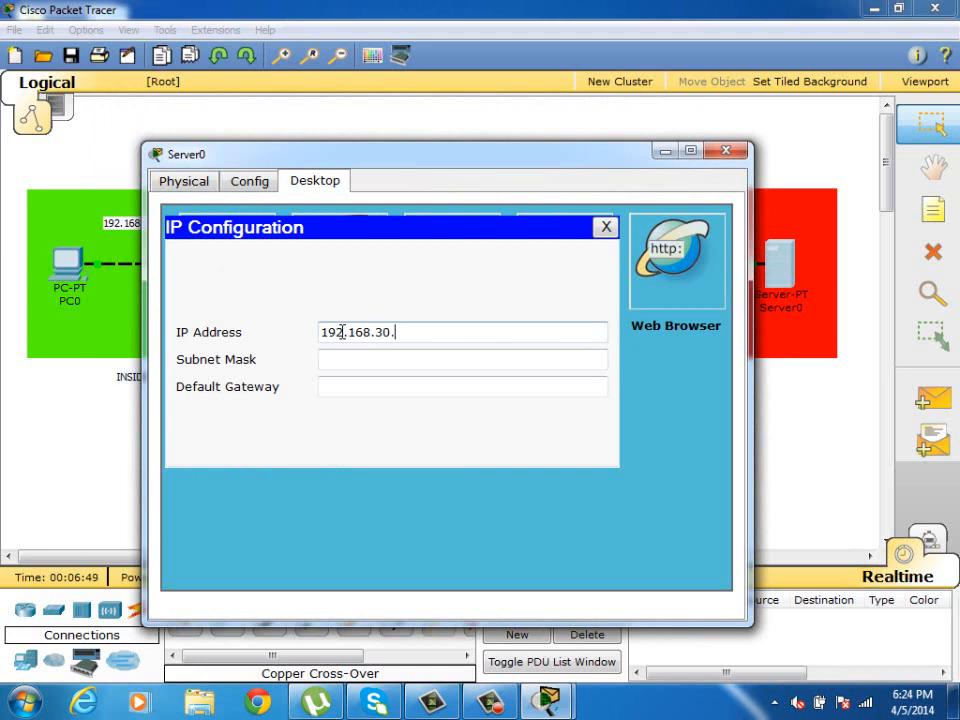
text(192.168.30.10)
key(Tab)
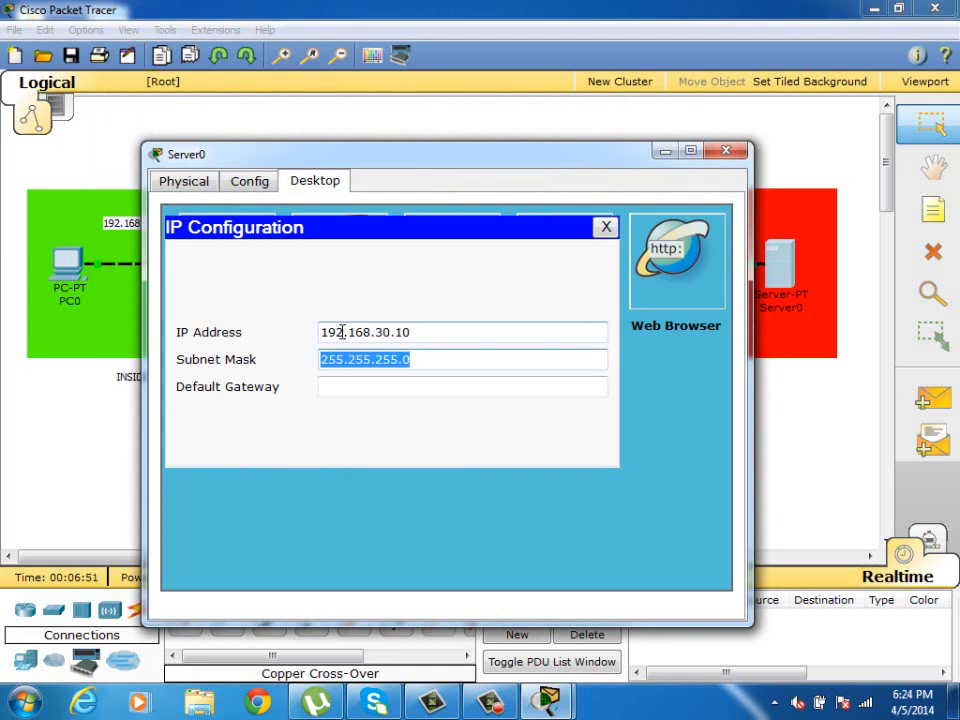
key(Tab)
text(192)
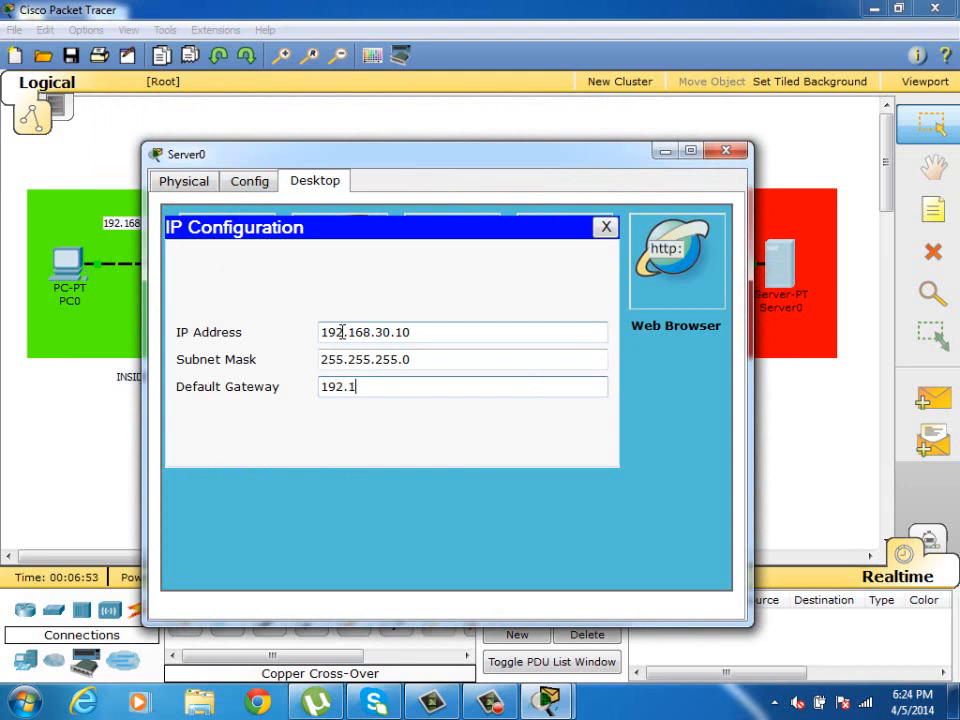
text(30.1)
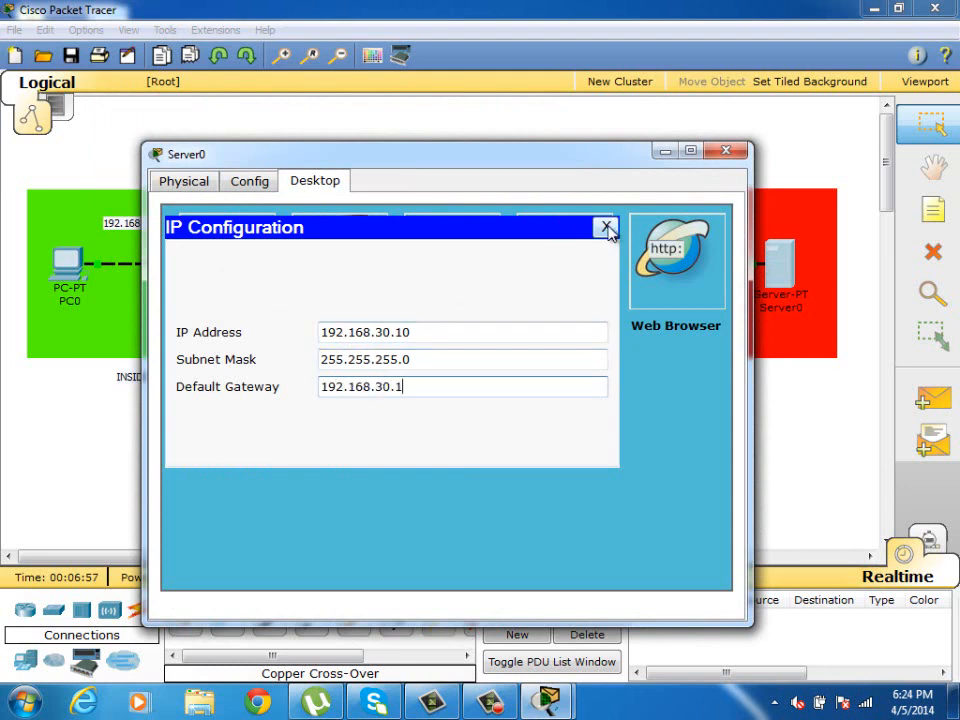
click(606, 227)
click(726, 151)
Ping the server at 192.168.30.10 from PC0's Command Prompt
click(70, 283)
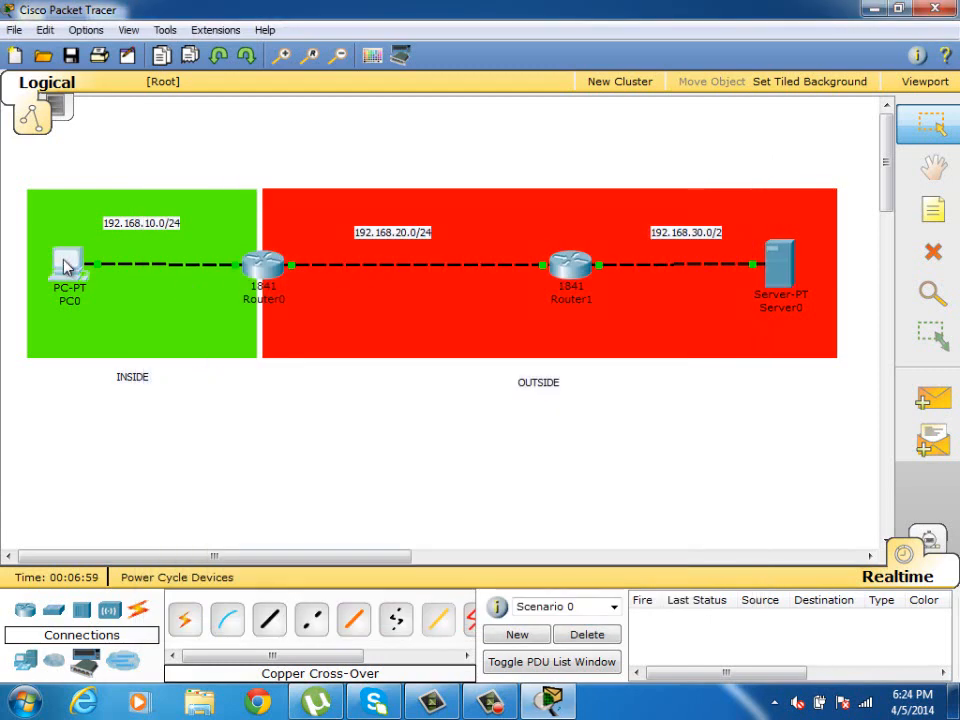
click(435, 140)
text(p)
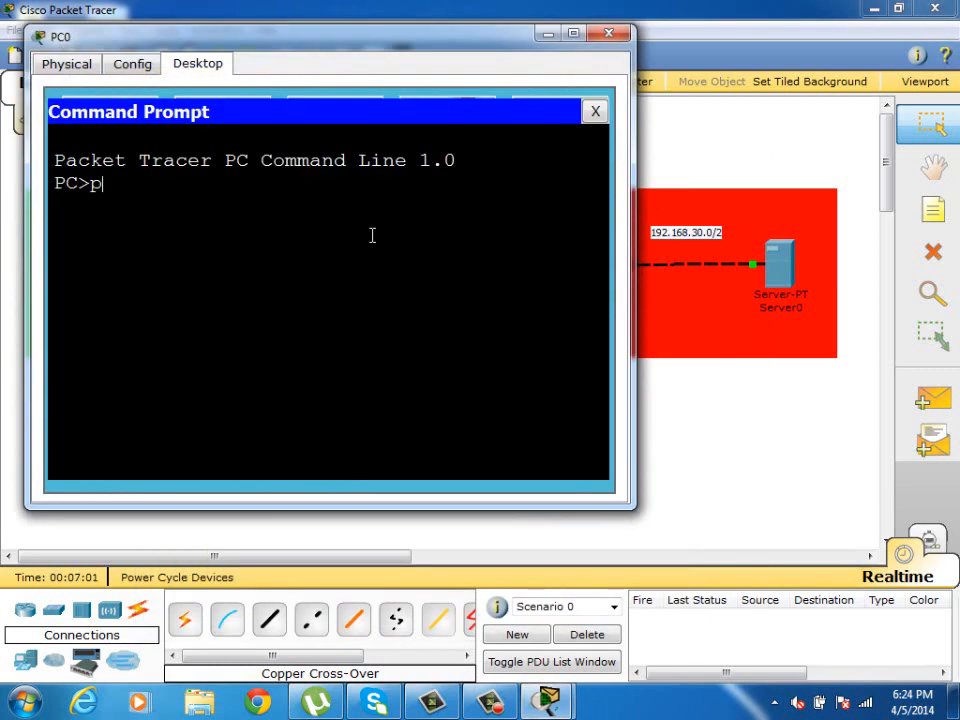
text(ing 192.16)
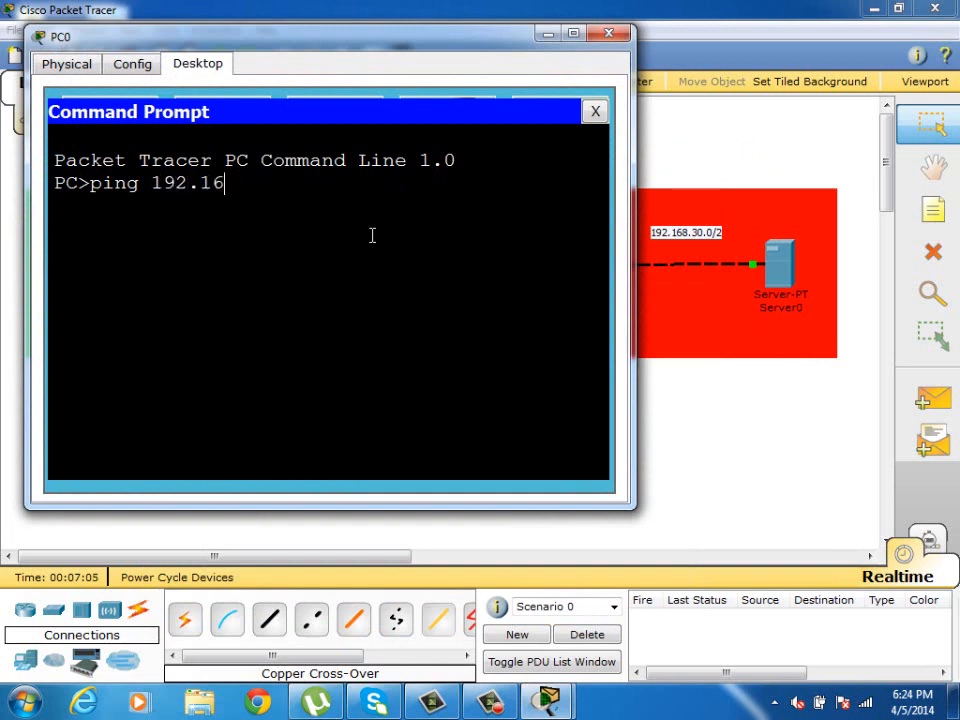
text(8.30.10)
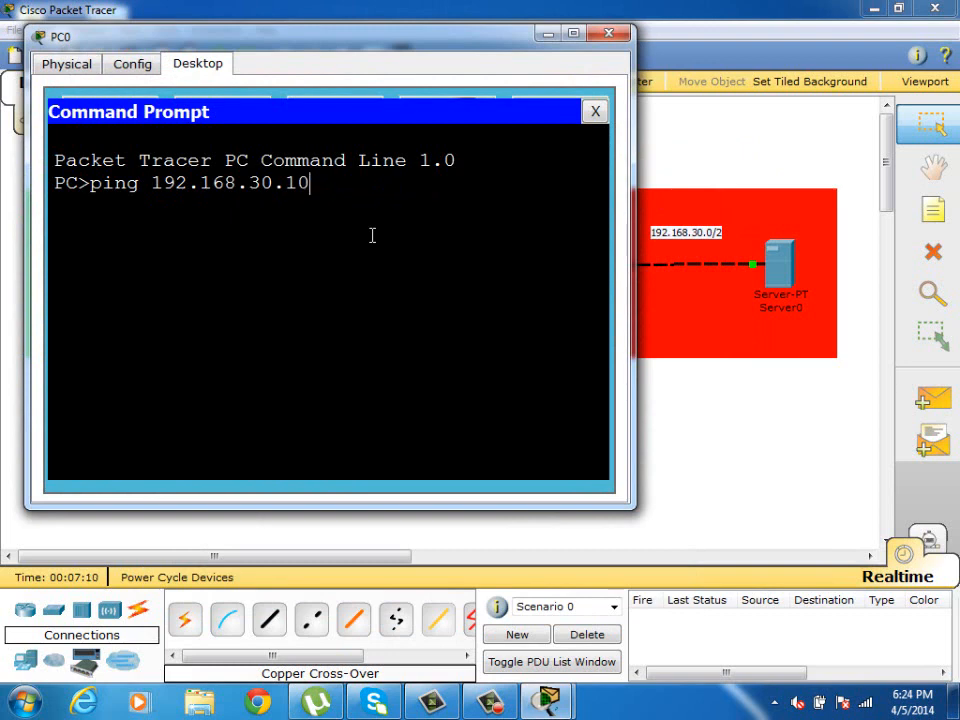
key(Return)
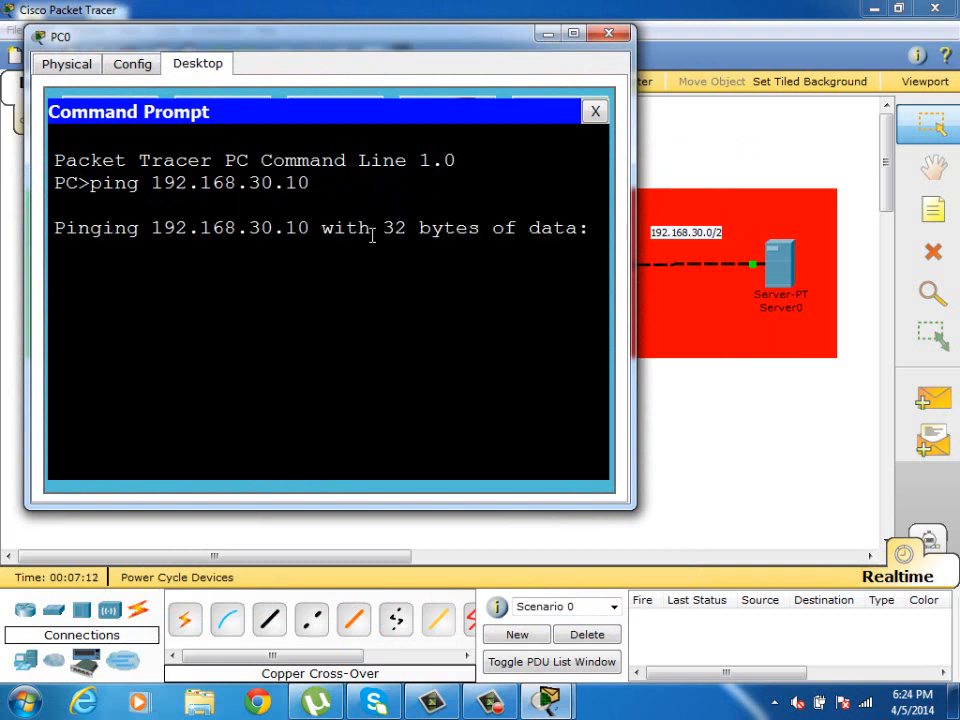
drag(397, 44, 441, 86)
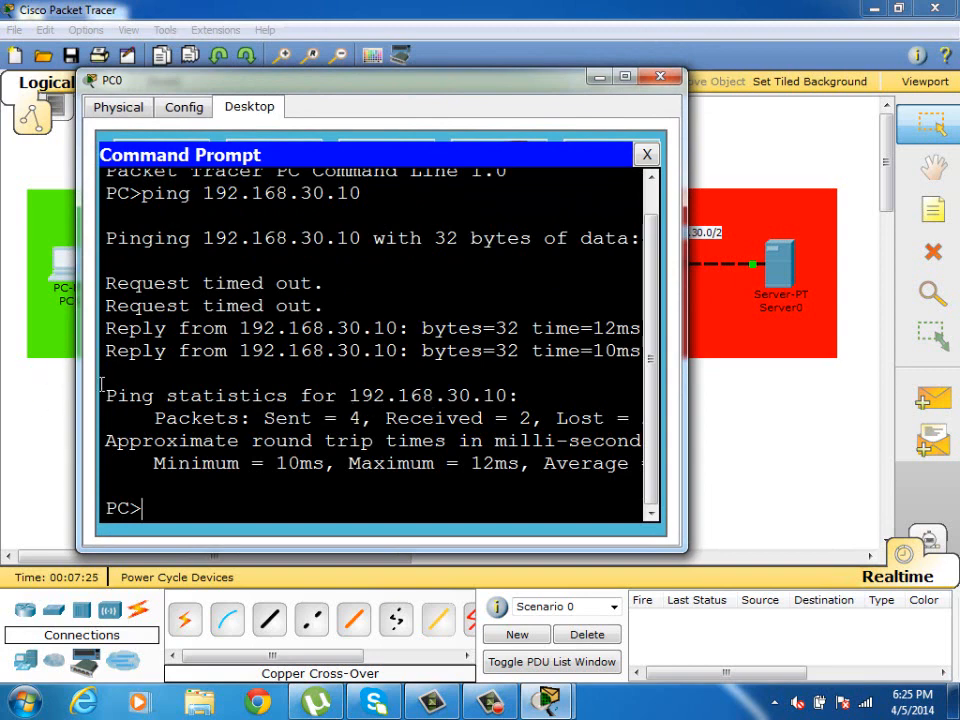
Repeat the ping to 192.168.30.10 from PC0 and close the PC0 window
key(Up)
key(Return)
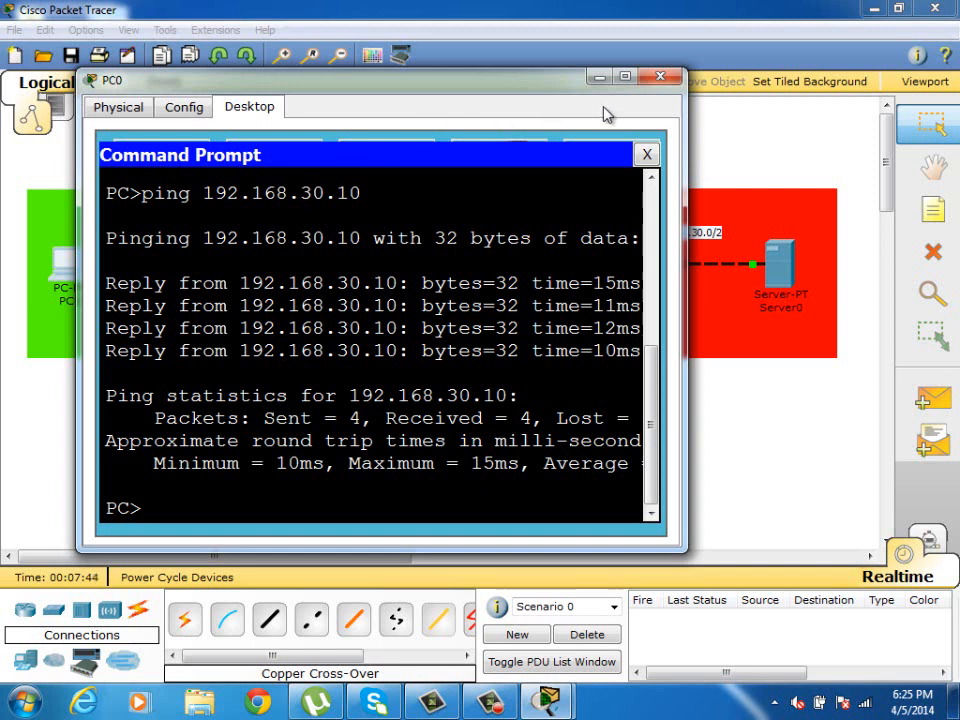
click(657, 84)
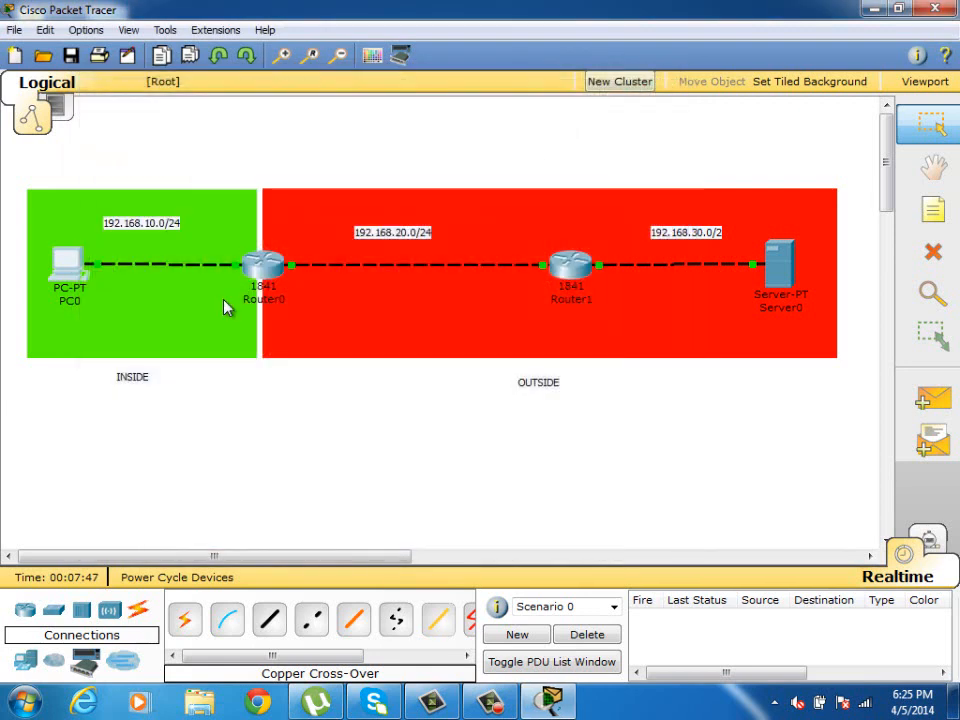
Check which Router0 port faces the inside network and shift the 192.168.10.0/24 label slightly toward the router
click(262, 265)
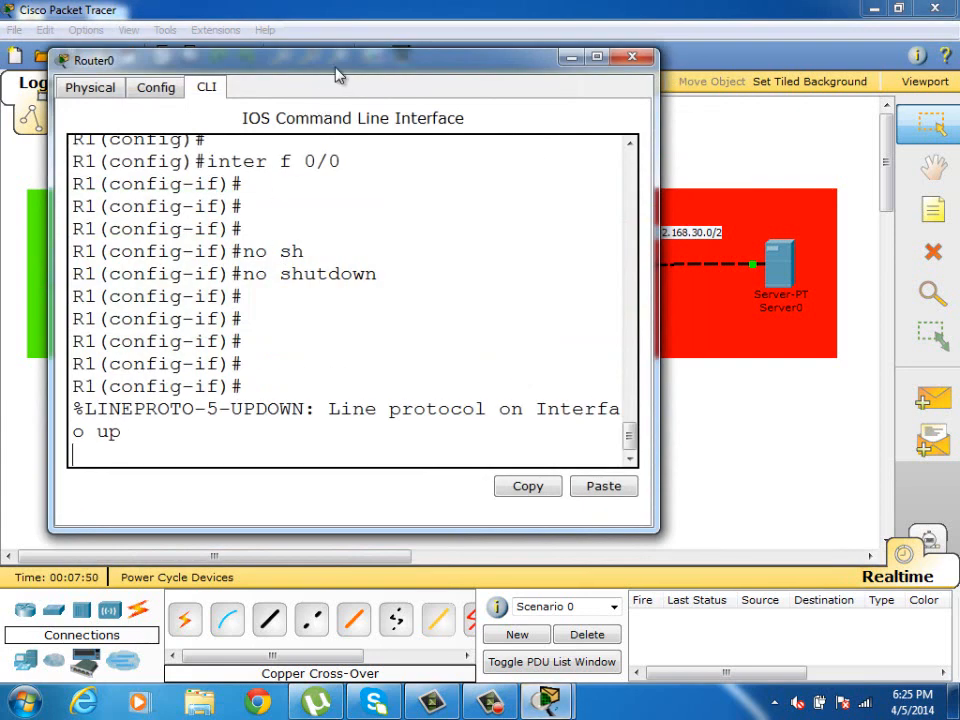
click(631, 58)
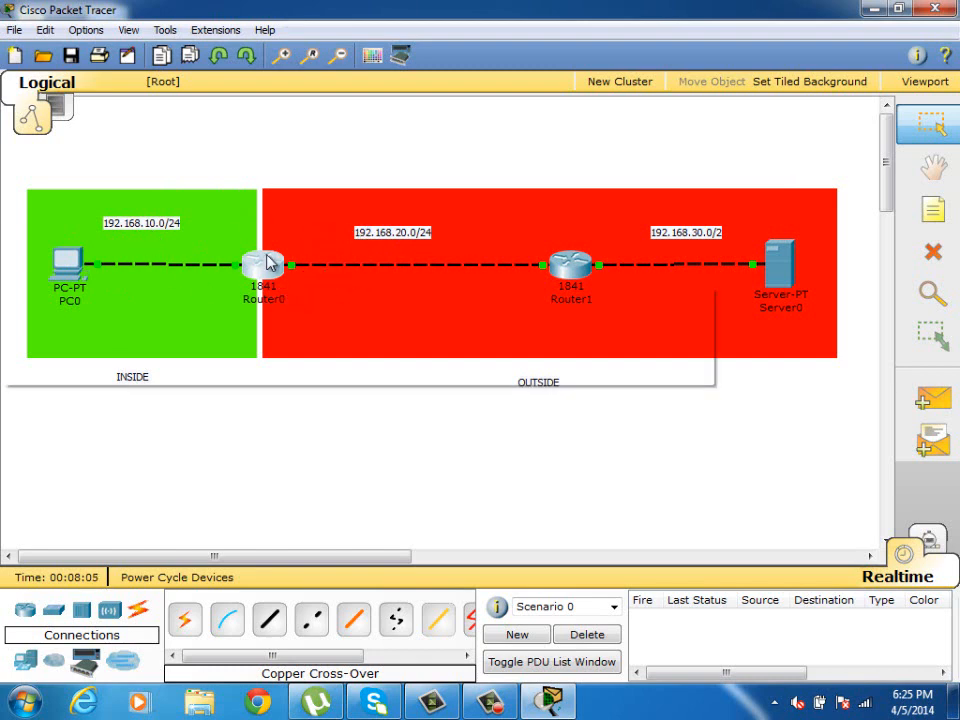
mouse_move(256, 270)
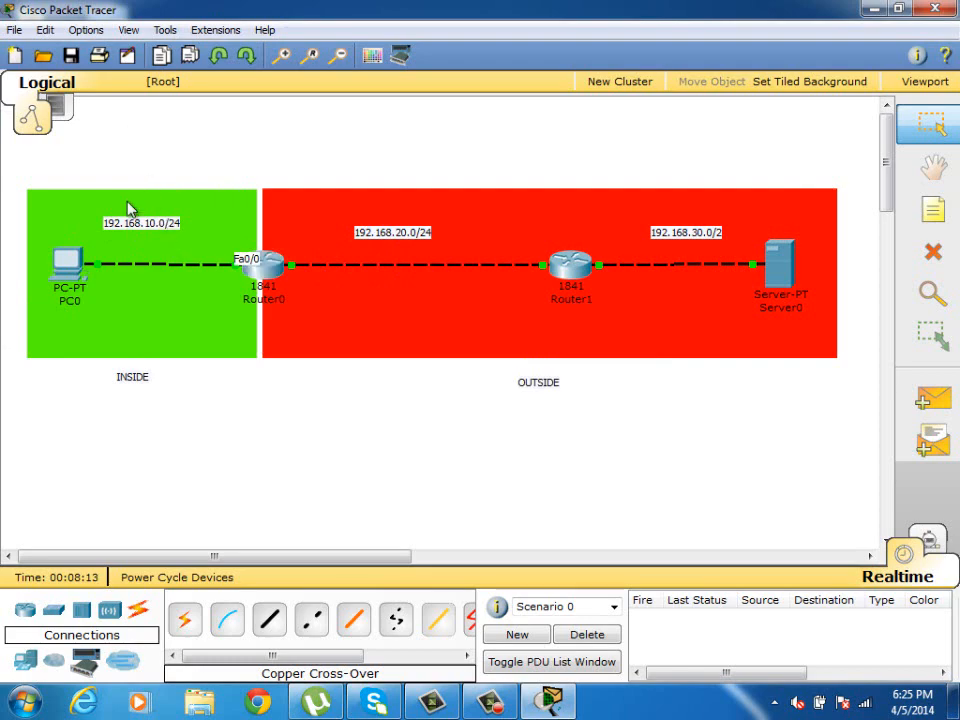
drag(139, 231, 148, 238)
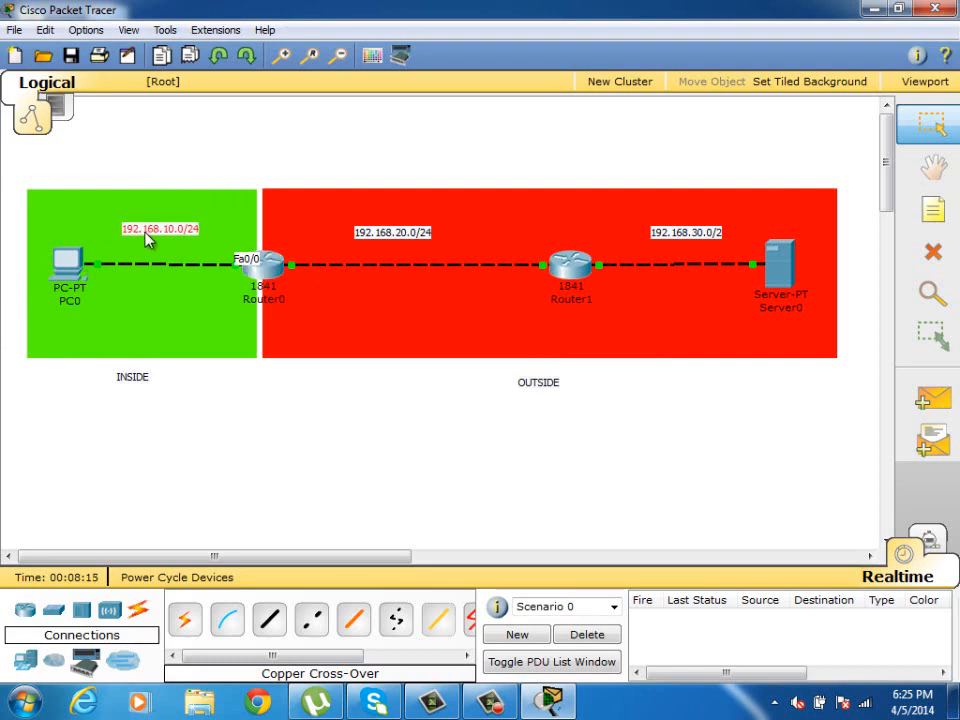
Review PC0's static IP address in its IP Configuration and close the PC0 window
click(60, 270)
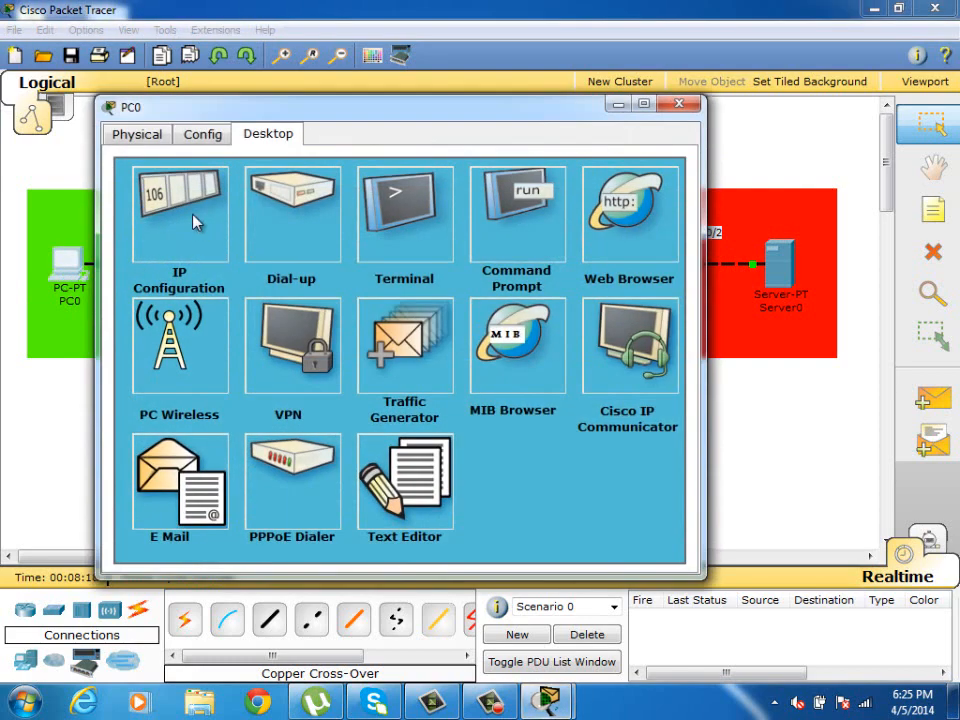
click(193, 219)
drag(371, 311, 274, 311)
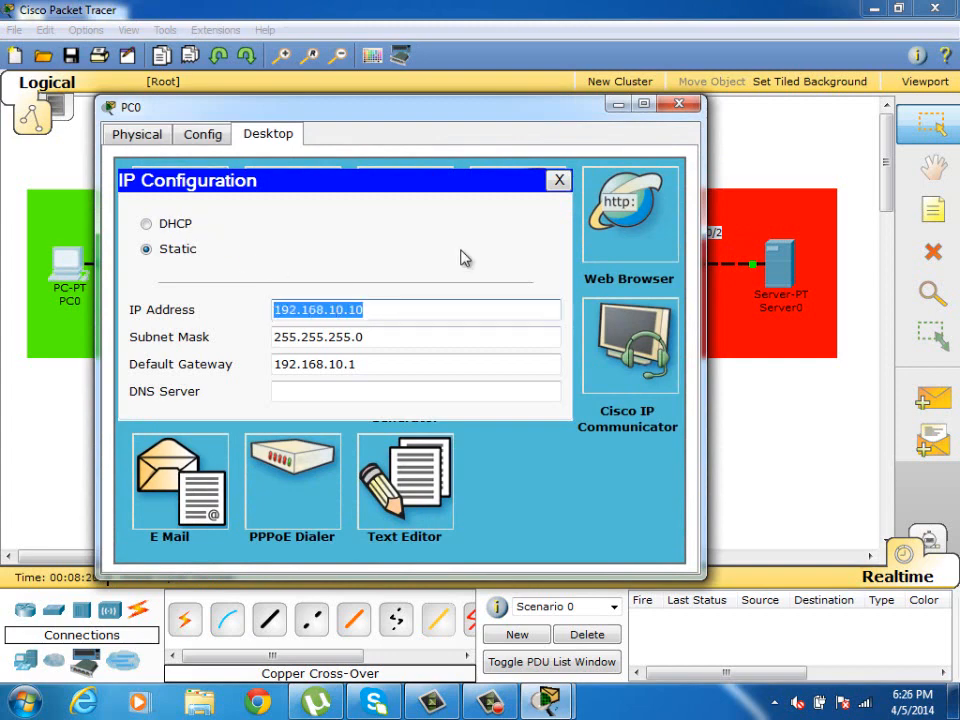
click(562, 184)
click(679, 105)
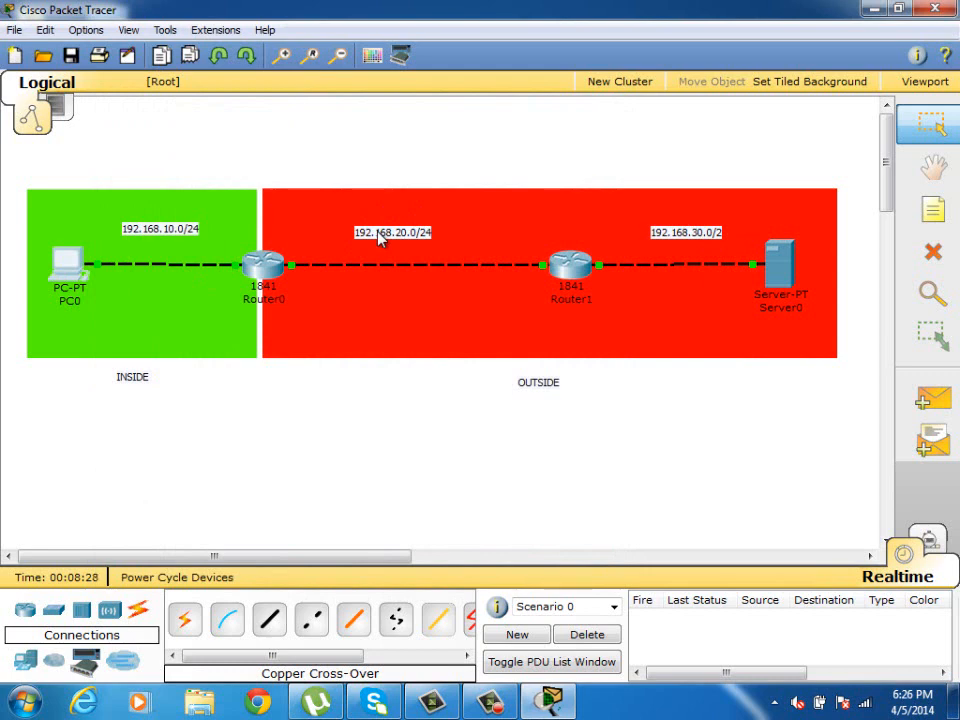
Open Router0's command line full-size and exit from interface configuration to global configuration mode
click(265, 285)
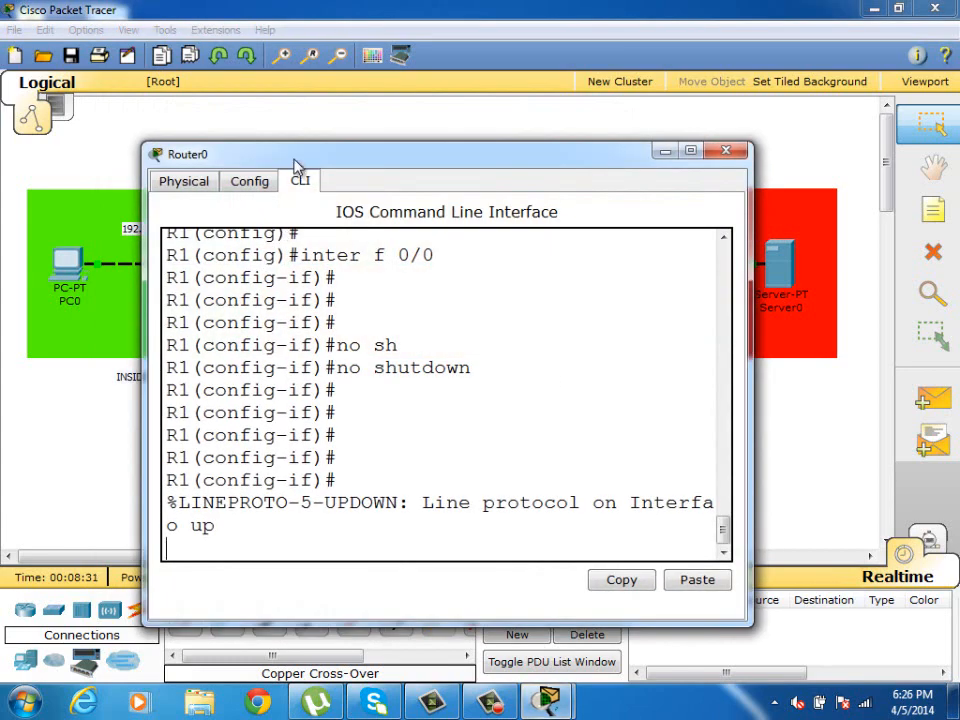
double_click(293, 158)
key(Return)
key(Return)
key(Return)
key(Return)
key(Return)
key(Return)
key(Return)
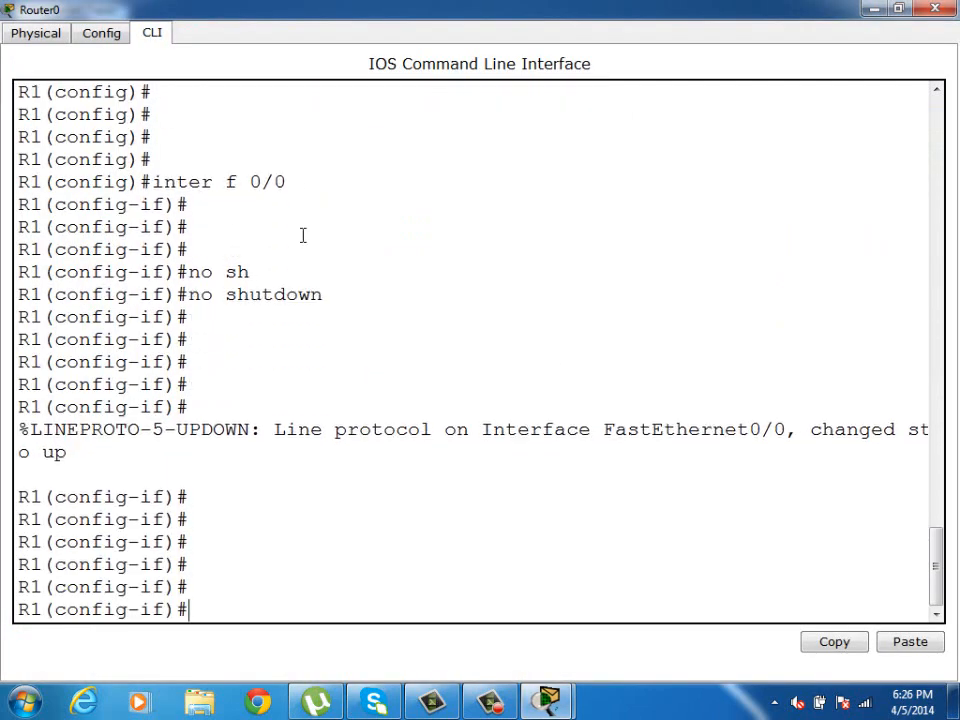
text(exit)
key(Return)
key(Return)
key(Return)
key(Return)
key(Return)
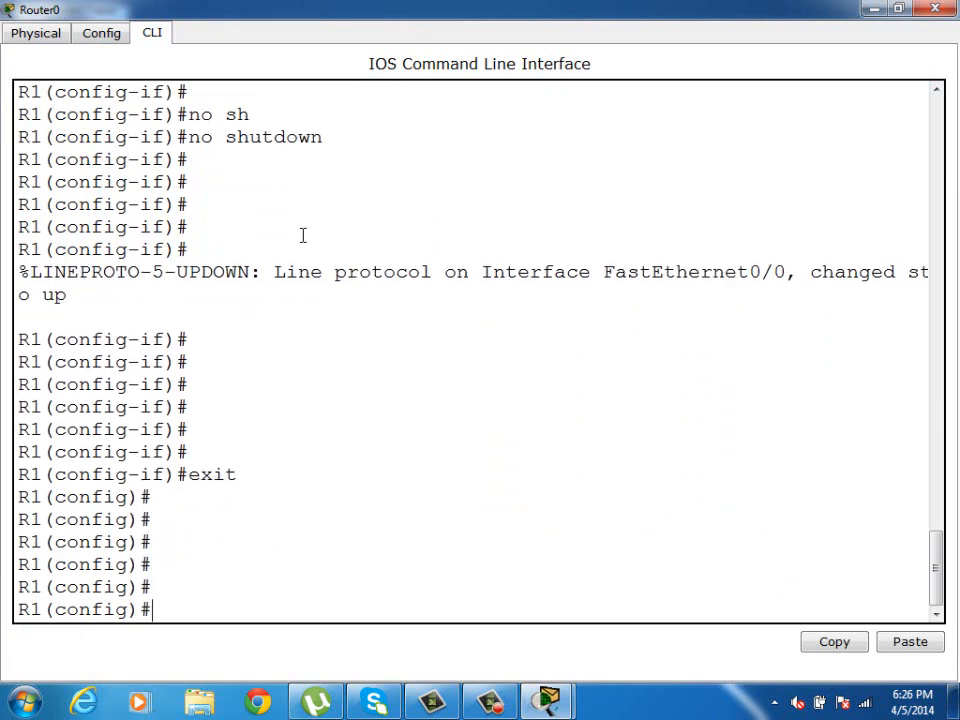
Enter interface f 0/0 on R1 and mark it as the NAT inside interface with ip nat inside
text(inter f 0/0)
key(Return)
key(Return)
key(Return)
key(Return)
text(ip n)
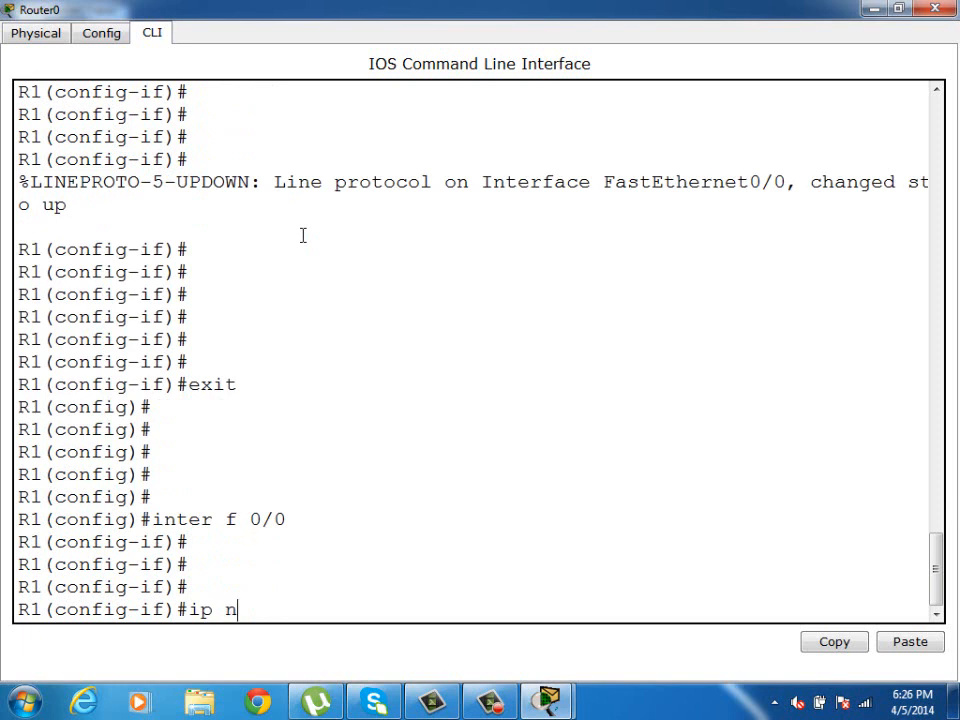
text(at in)
key(Tab)
key(Return)
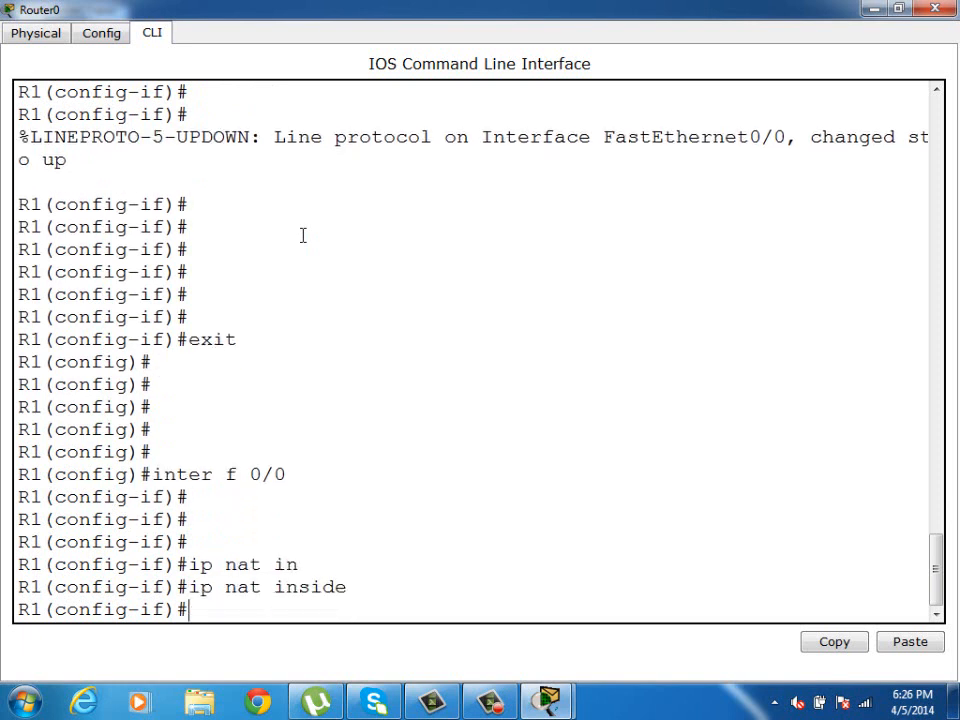
Enter interface f 0/1 on R1, mark it as NAT outside with ip nat outside, and close the router window
text(inter f 0/0)
key(BackSpace)
text(1)
key(Return)
key(Up)
key(Up)
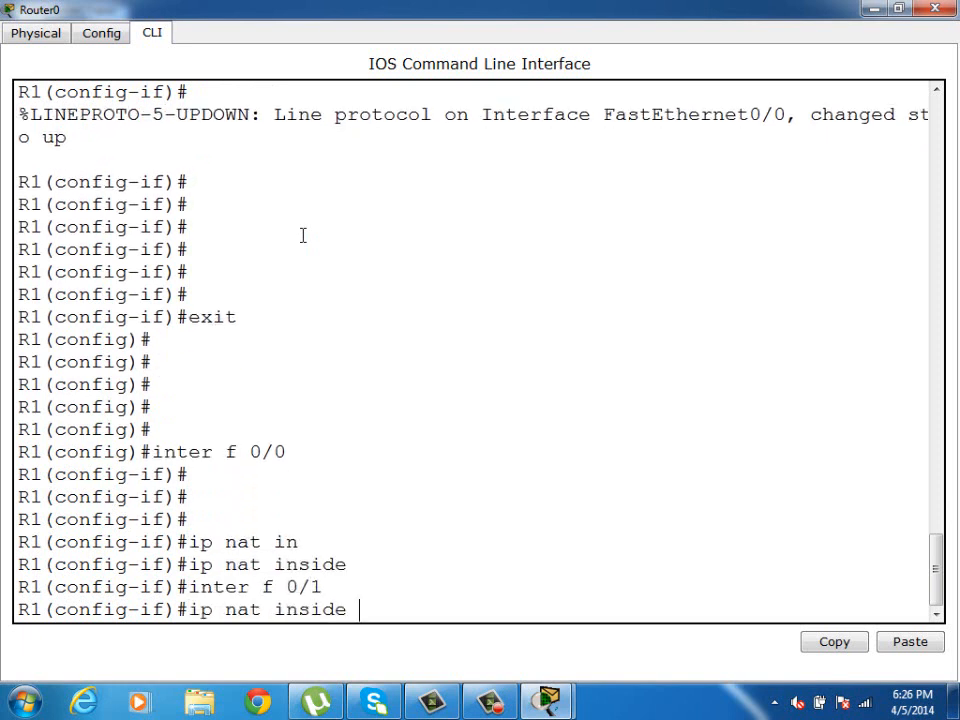
key(BackSpace)
key(BackSpace)
key(BackSpace)
key(BackSpace)
key(BackSpace)
key(BackSpace)
text(outside)
key(Return)
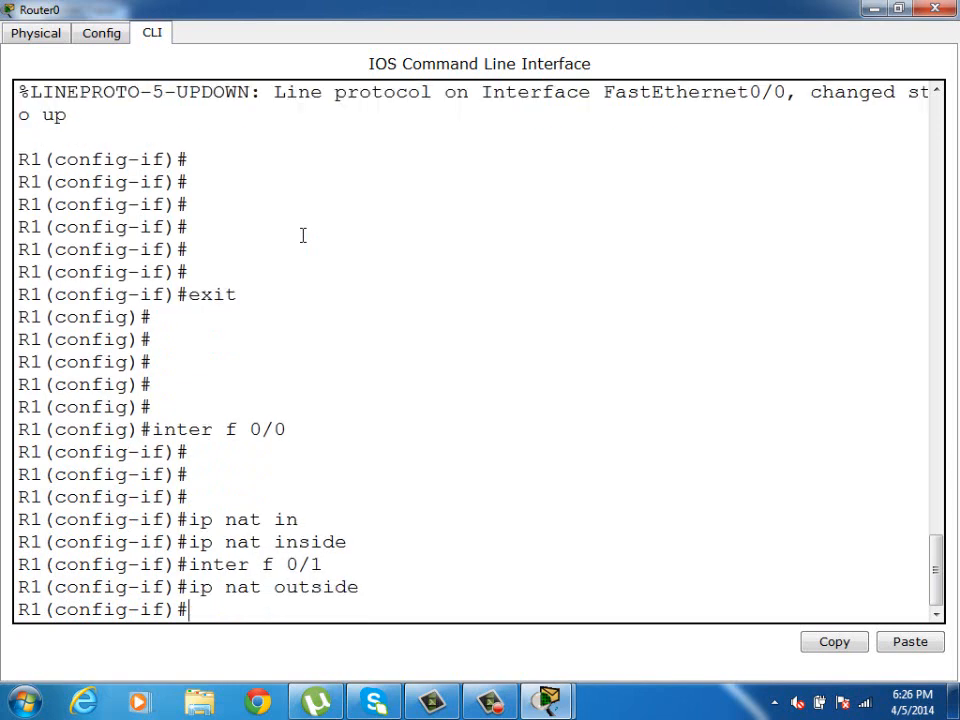
click(935, 10)
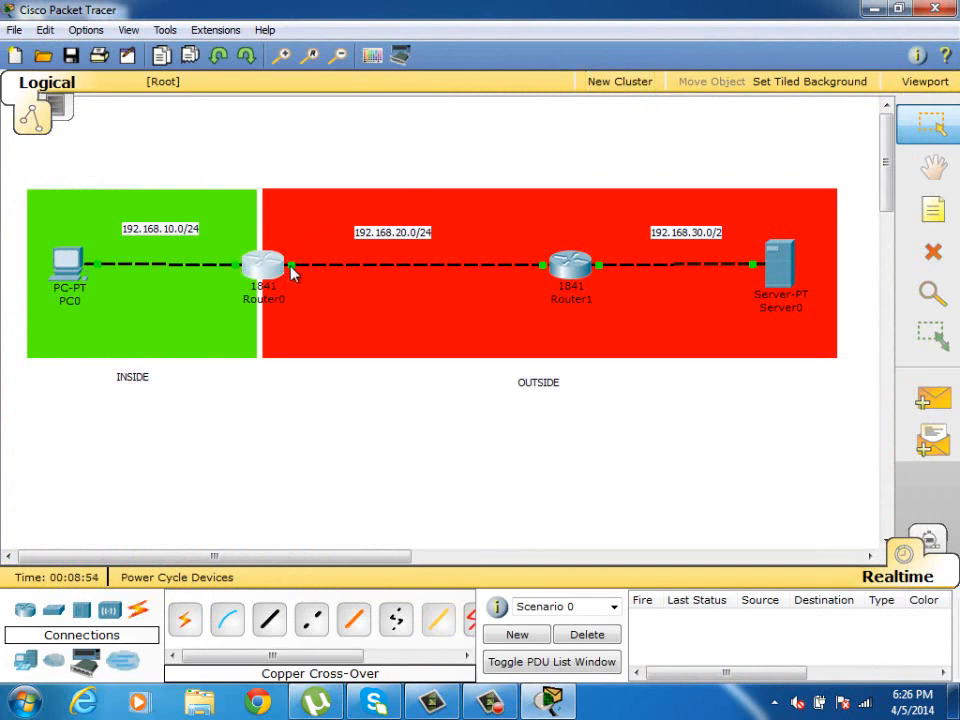
Check Router0's port on the link to Router1, and return R1's full-size command line to global configuration mode
mouse_move(292, 276)
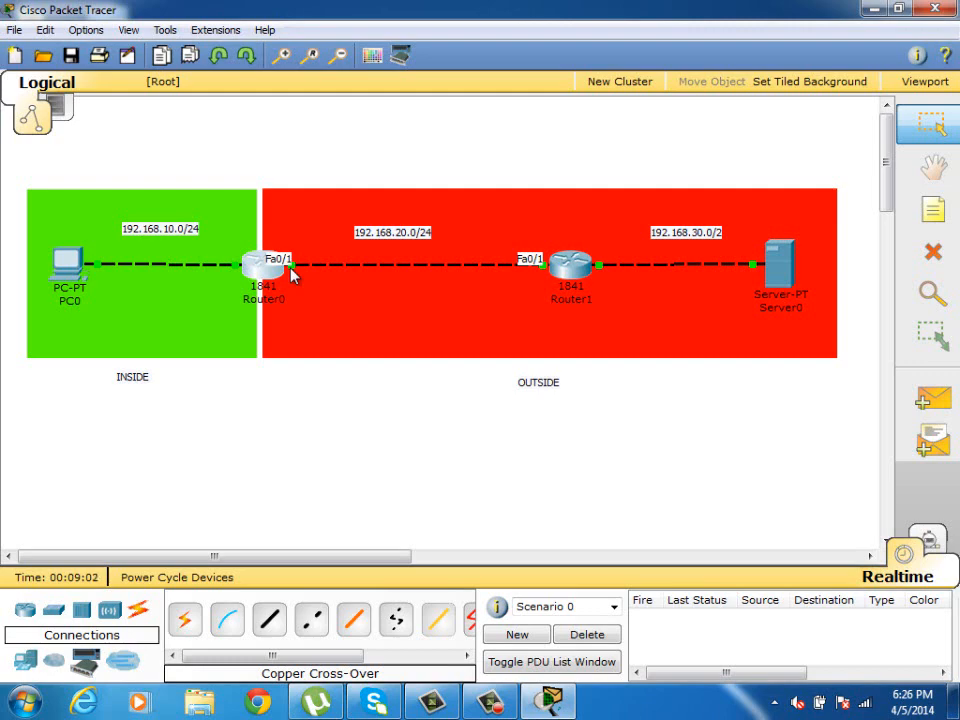
click(266, 268)
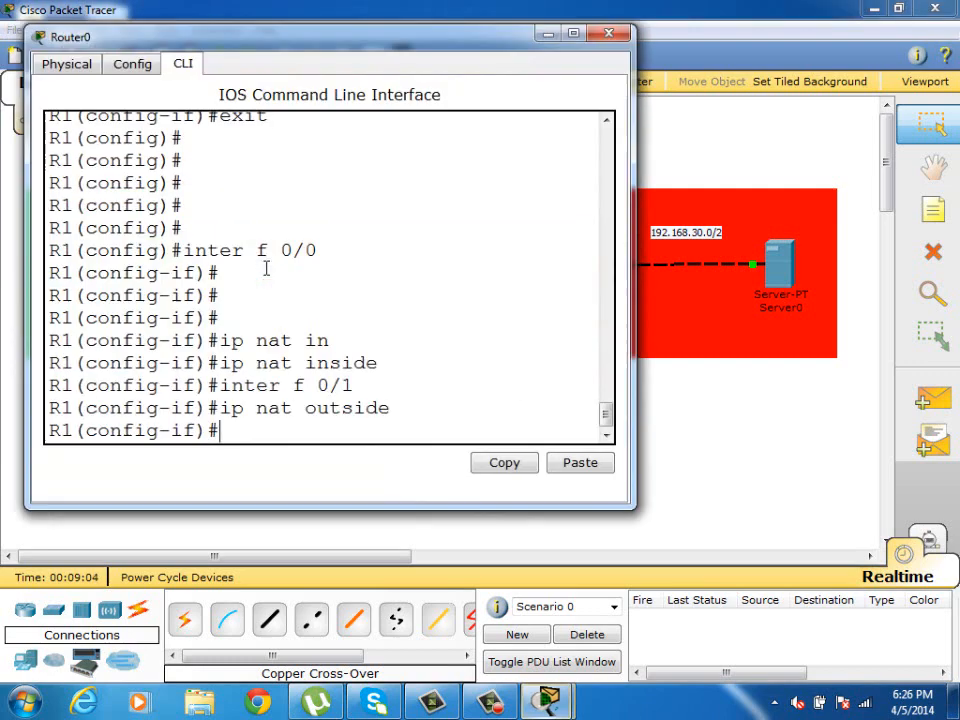
double_click(278, 22)
key(Return)
key(Return)
key(Return)
key(Return)
key(Return)
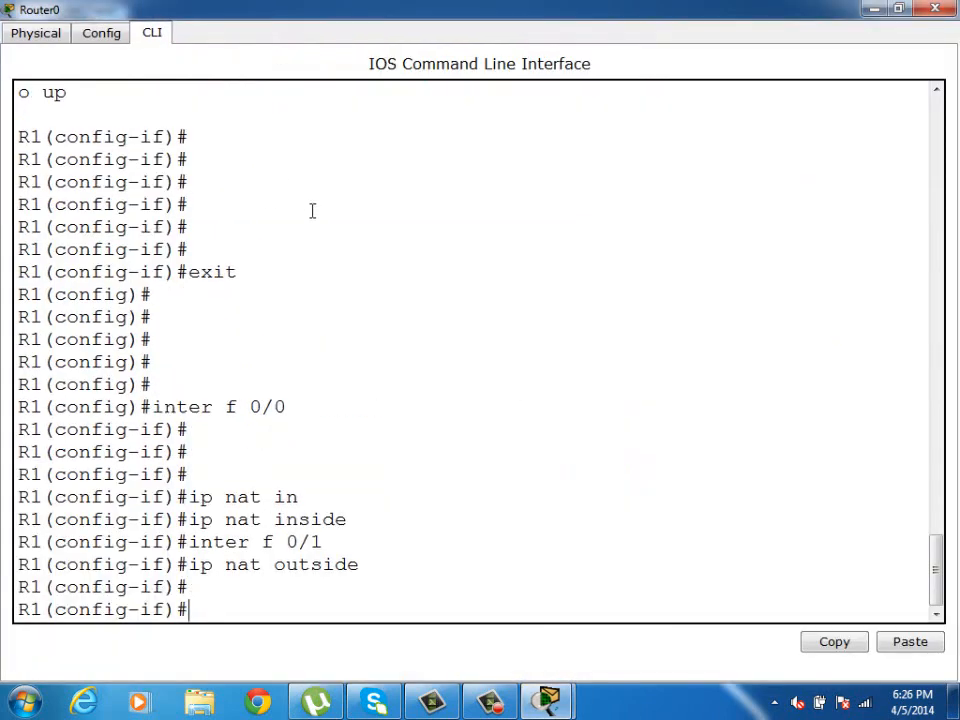
text(exit)
key(Return)
key(Return)
key(Return)
key(Return)
key(Return)
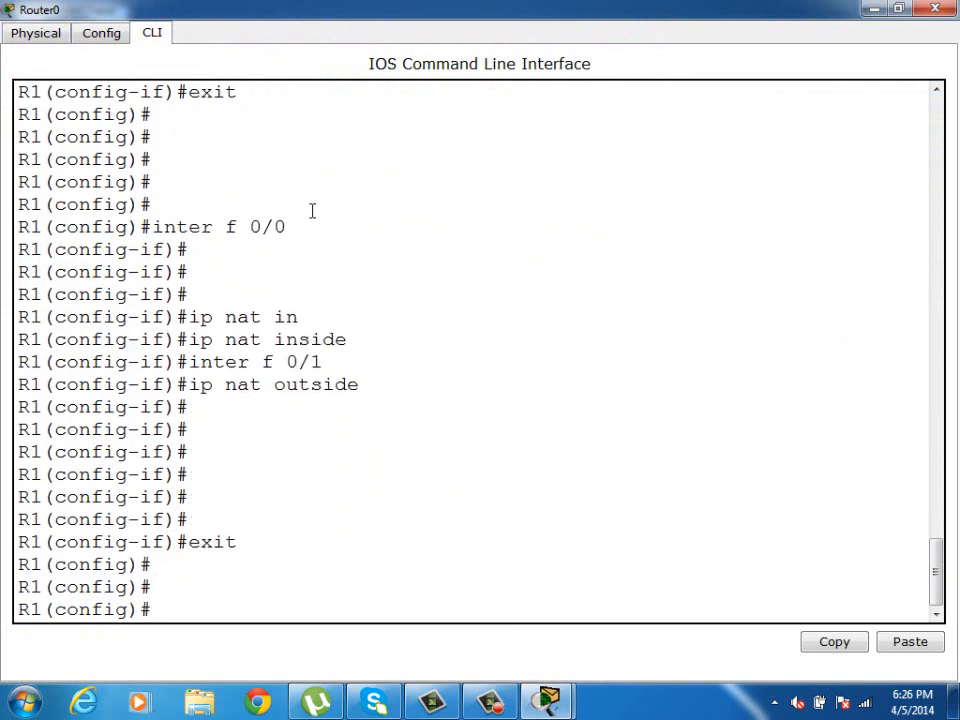
Start a static NAT rule on R1 with ip nat inside source static and list its available arguments with ?
text(ip nat )
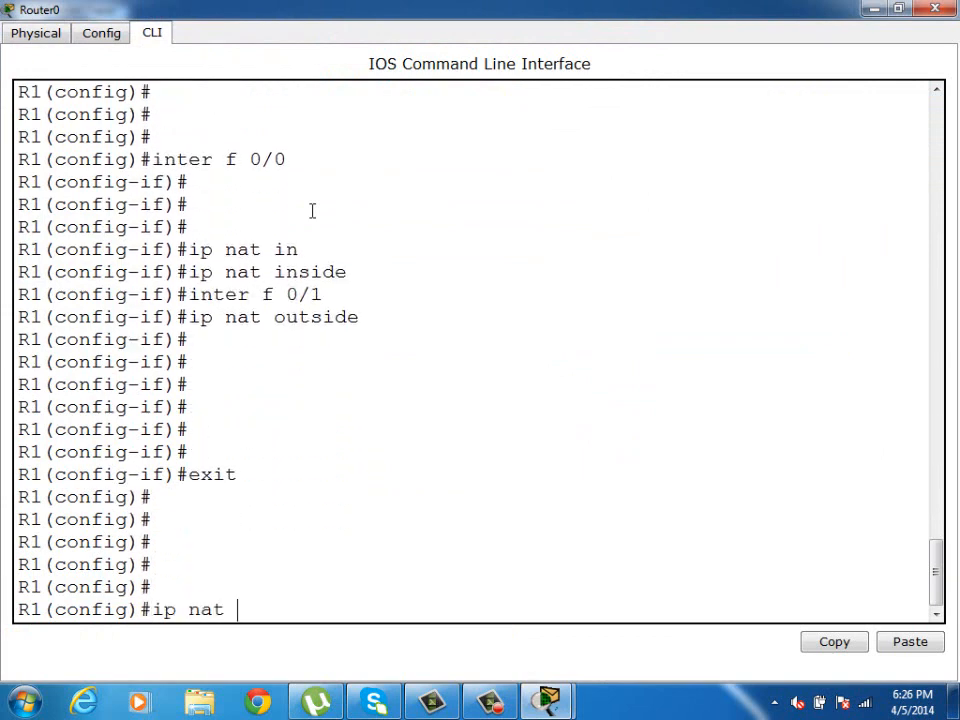
text(inside so)
key(Tab)
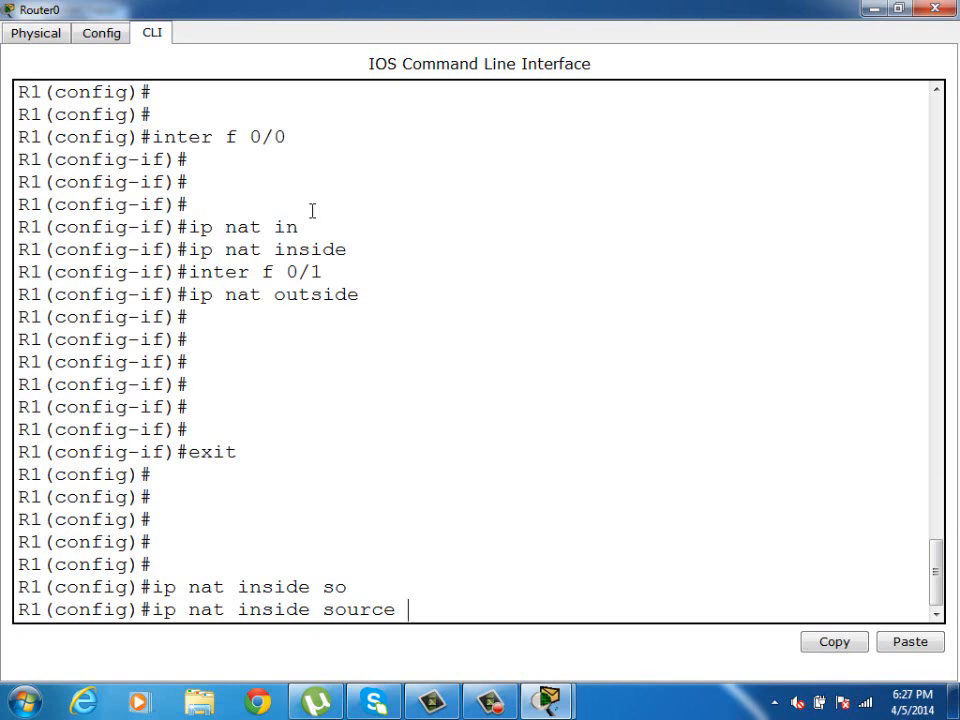
text(st)
key(Tab)
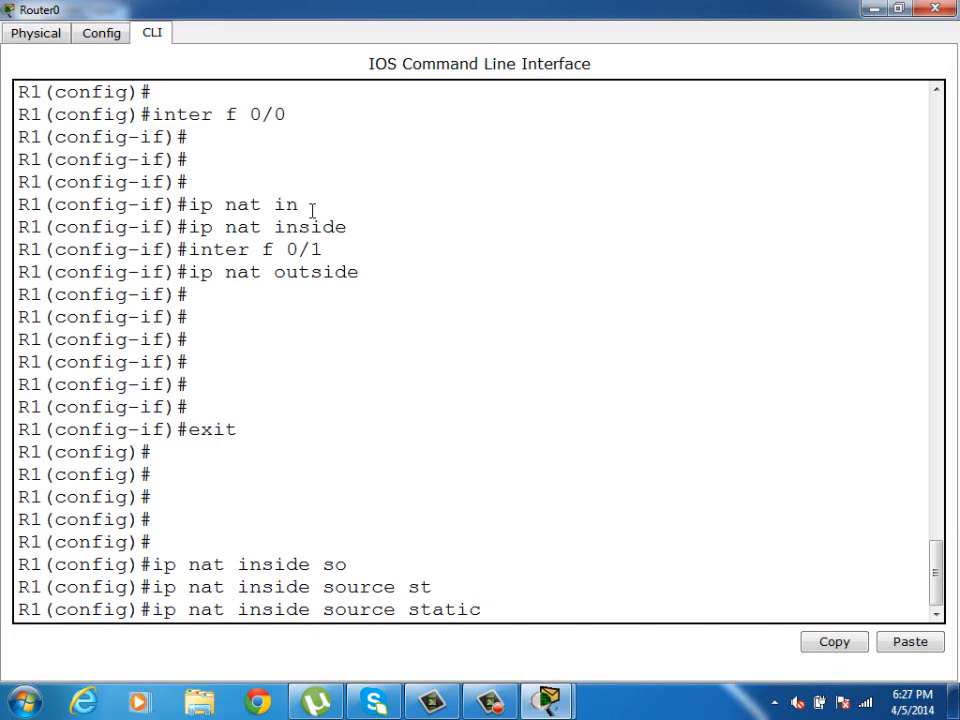
text(192.1)
key(BackSpace)
key(BackSpace)
key(BackSpace)
key(BackSpace)
key(BackSpace)
text(?)
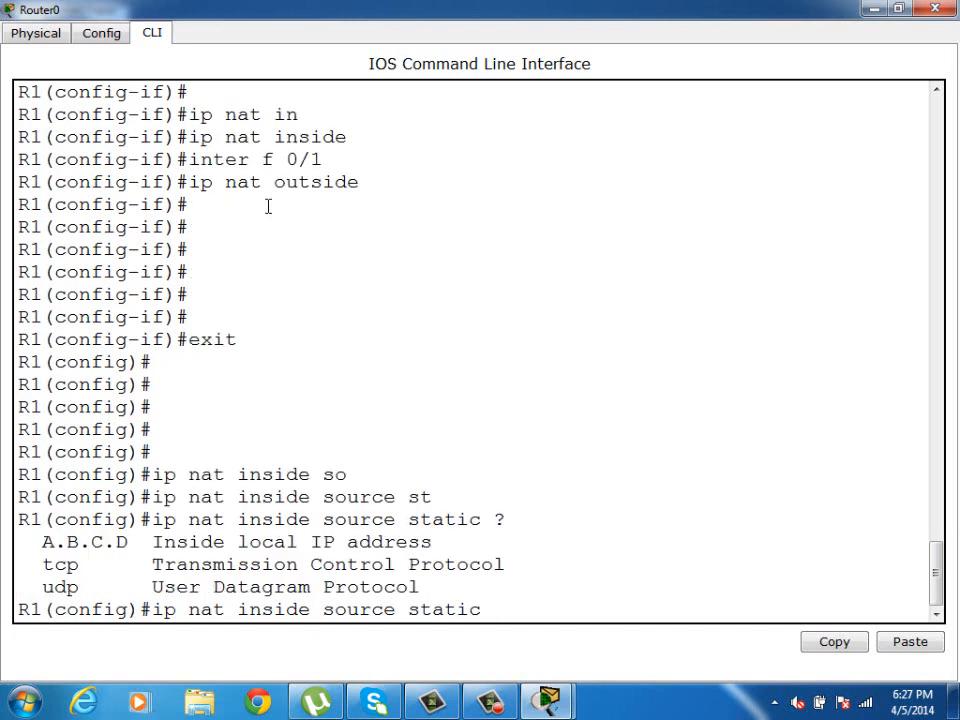
Enter 192.168.10.10 as the inside local address of R1's static NAT rule and check PC0's IP address in the topology
drag(238, 542, 378, 563)
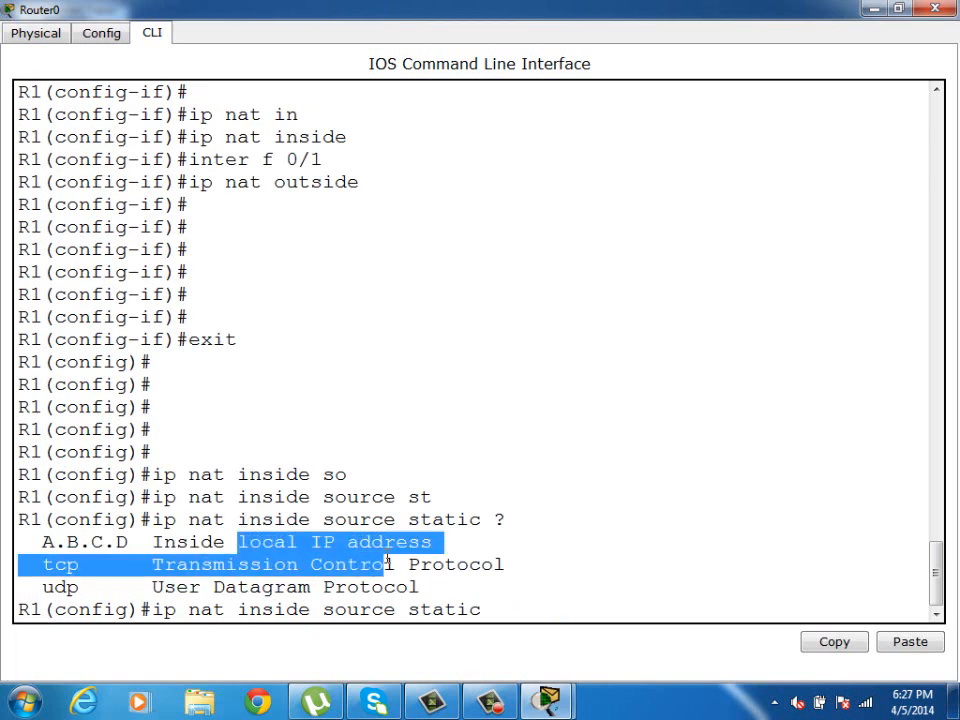
click(489, 610)
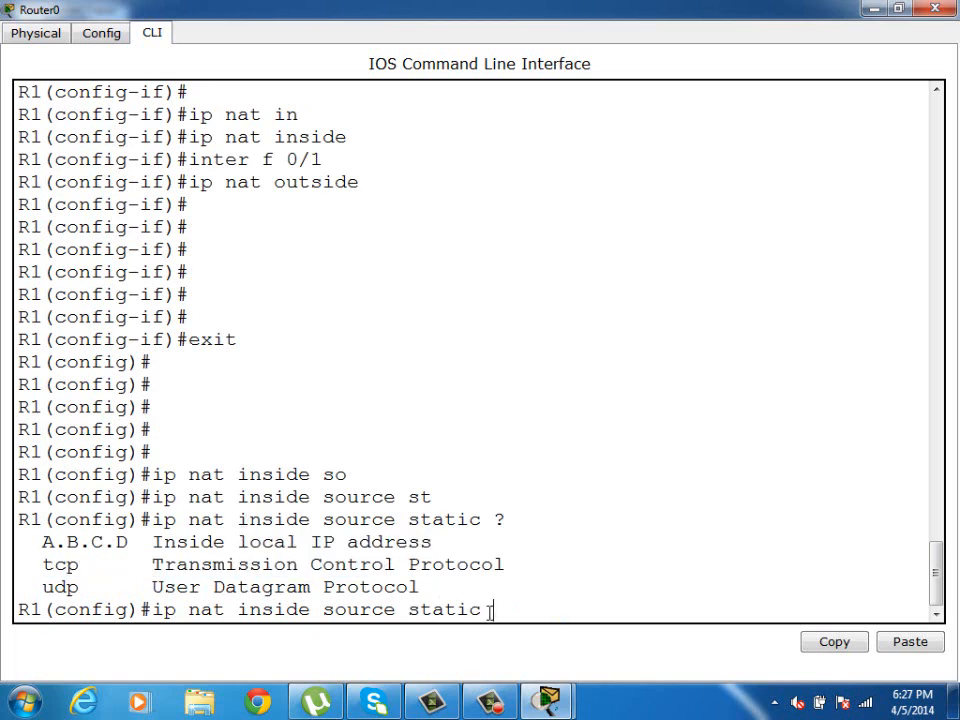
text(192.168.10.10)
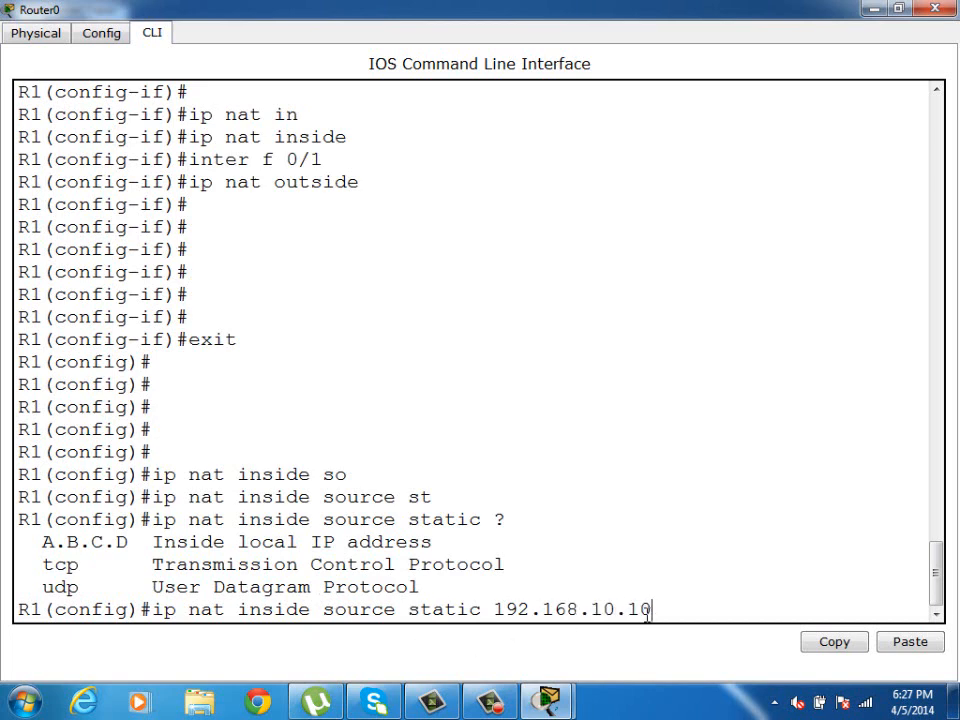
drag(652, 610, 469, 610)
click(875, 10)
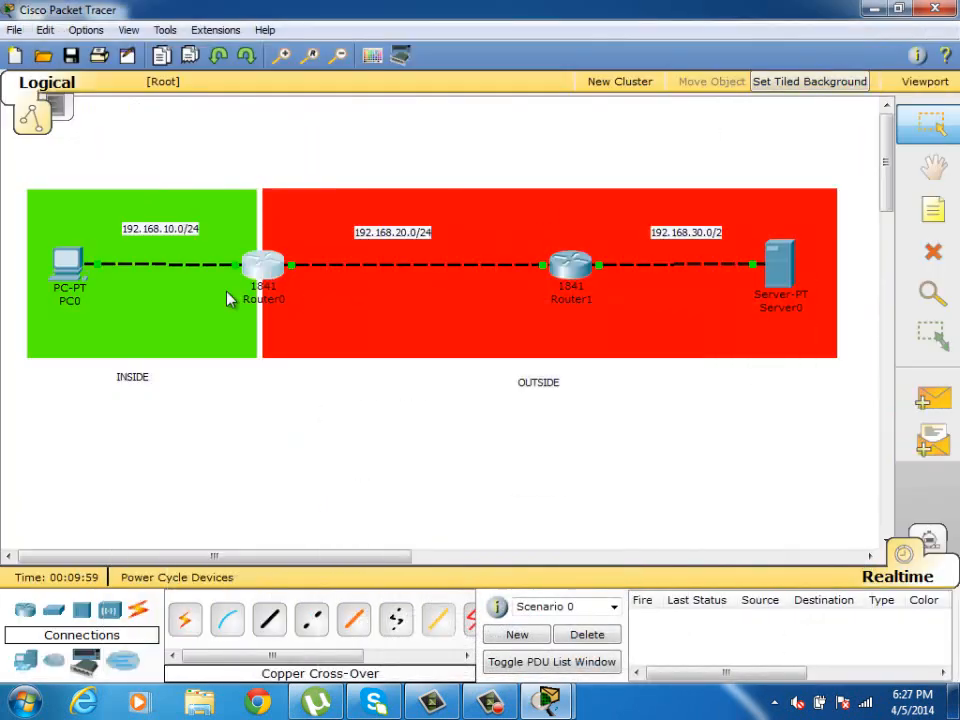
mouse_move(68, 273)
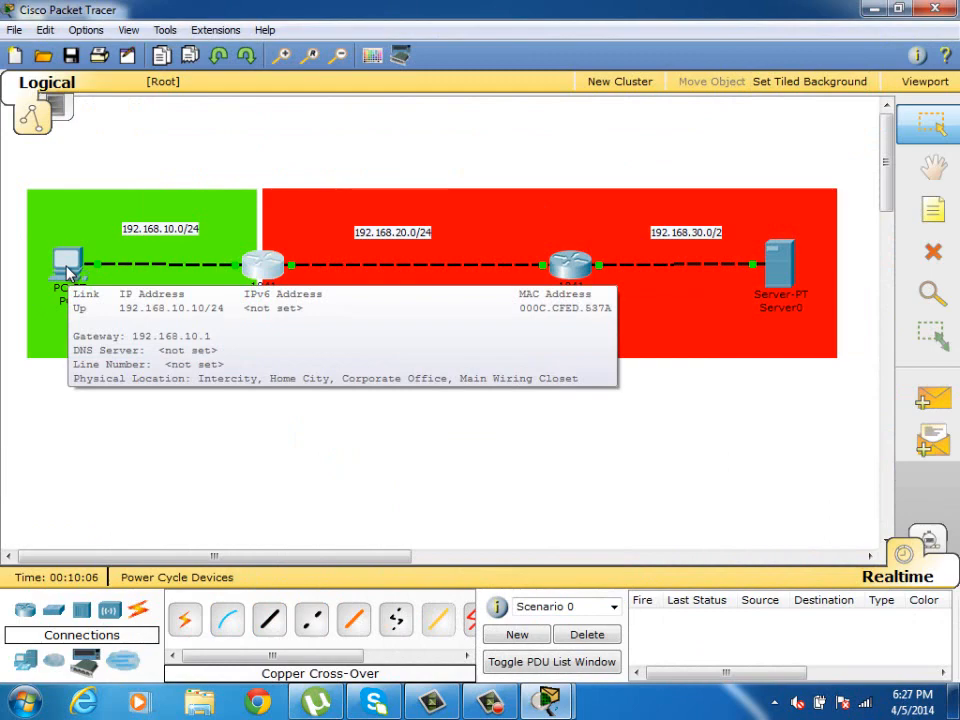
Complete R1's static NAT rule with 100.100.100.100 as the inside global address and submit the command
click(262, 265)
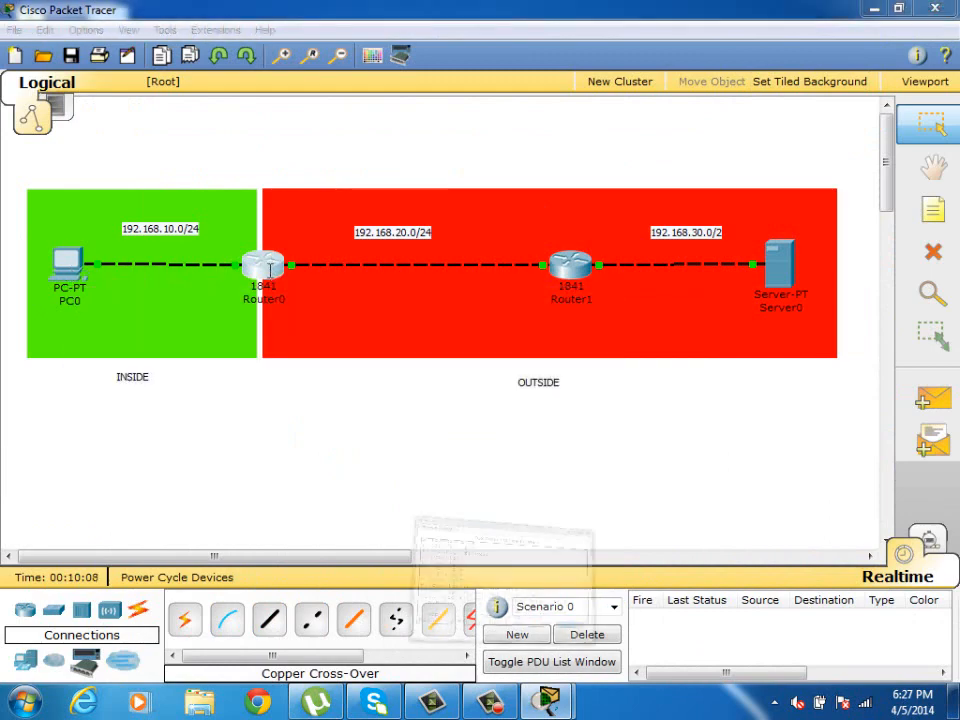
double_click(370, 38)
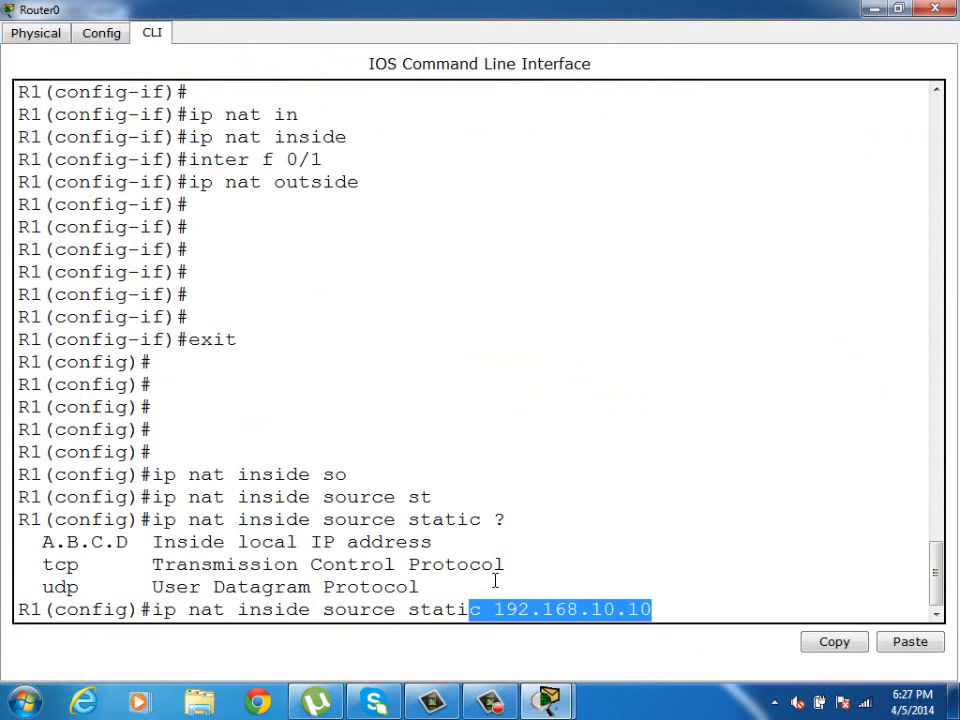
click(528, 614)
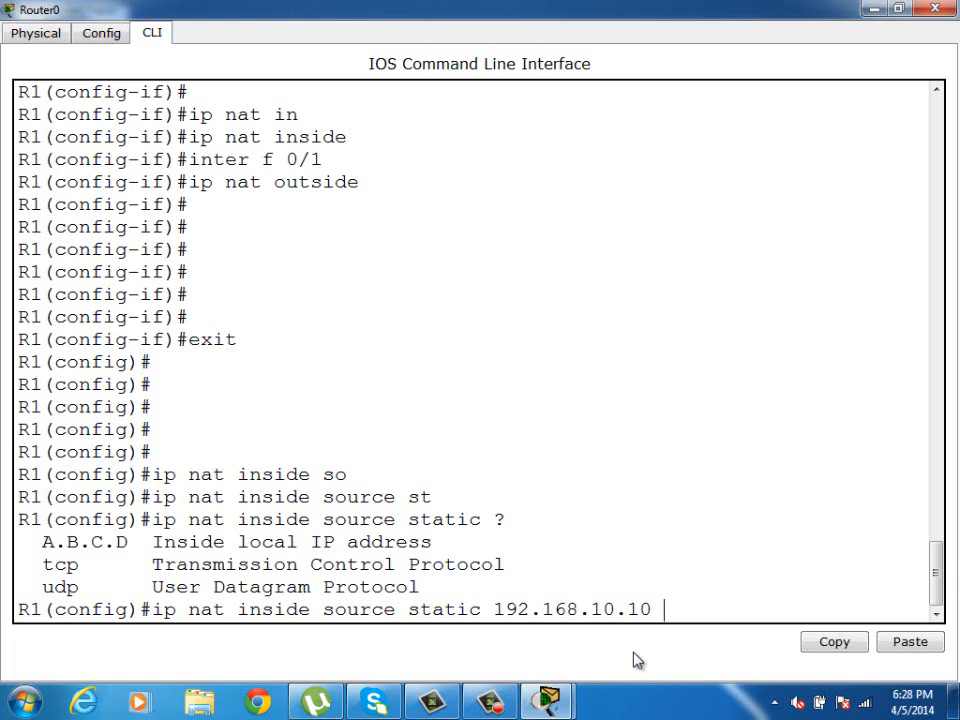
text(100.100.100.100)
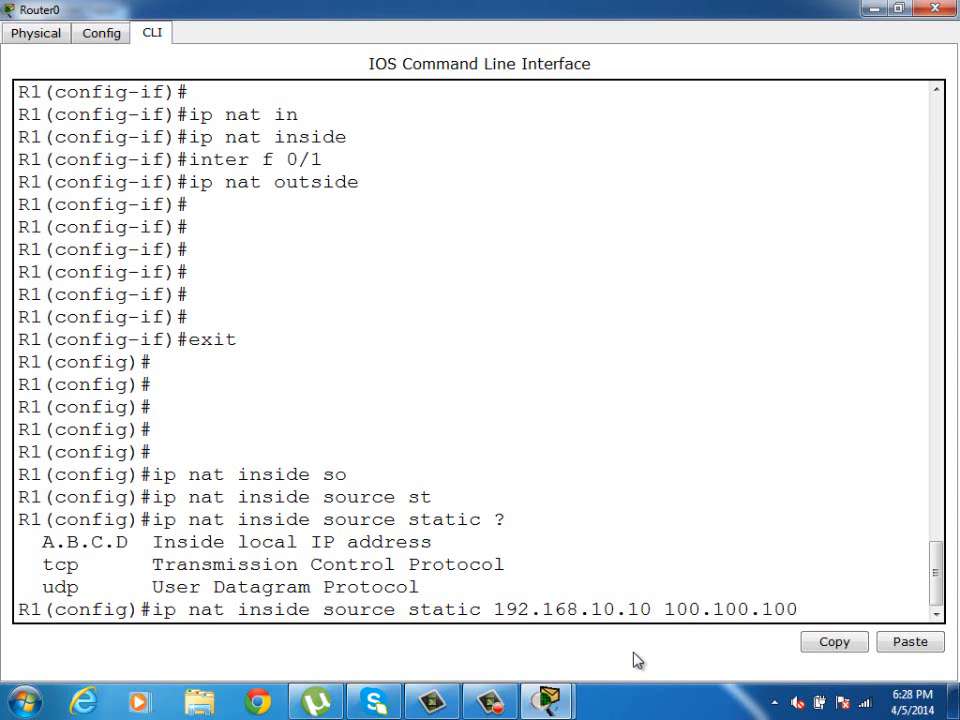
key(Return)
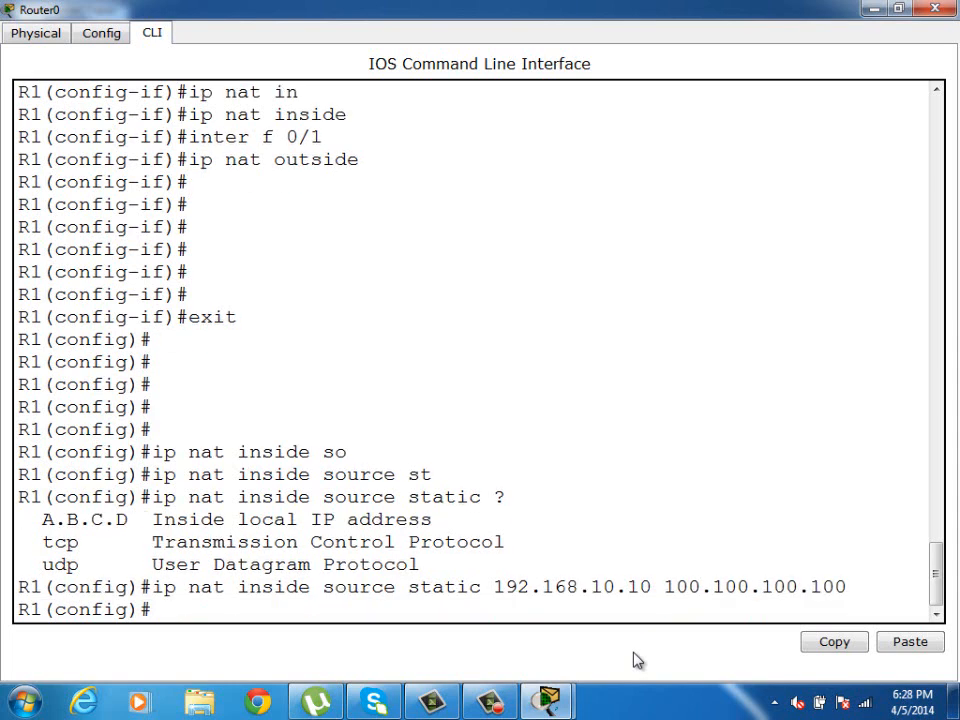
Copy the complete static NAT command line from R1 and place it as a note above the topology
triple_click(543, 587)
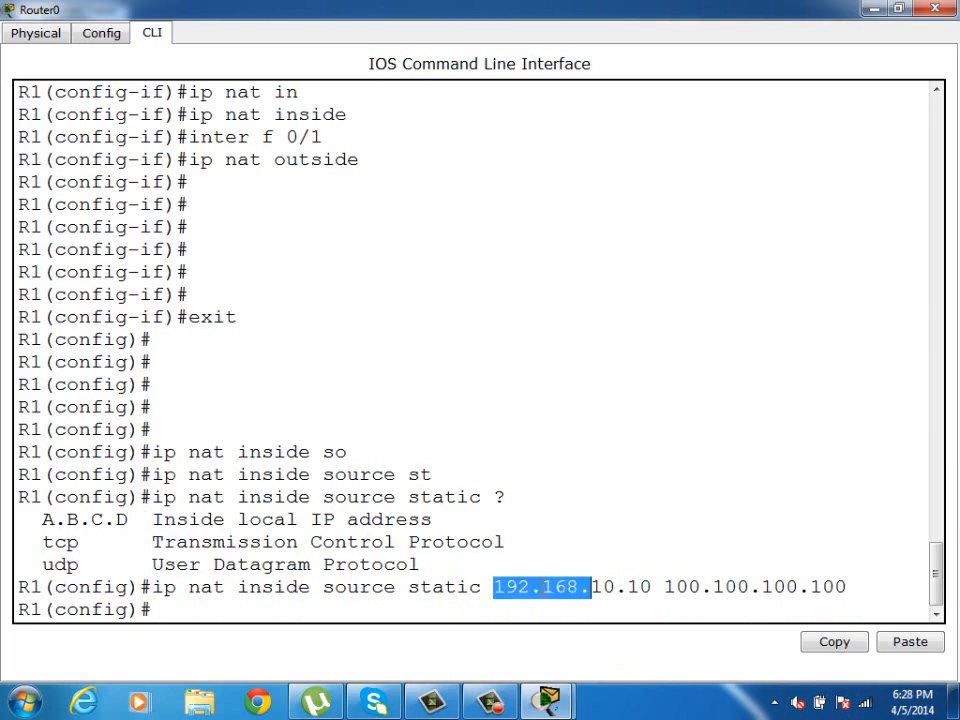
right_click(543, 589)
click(570, 600)
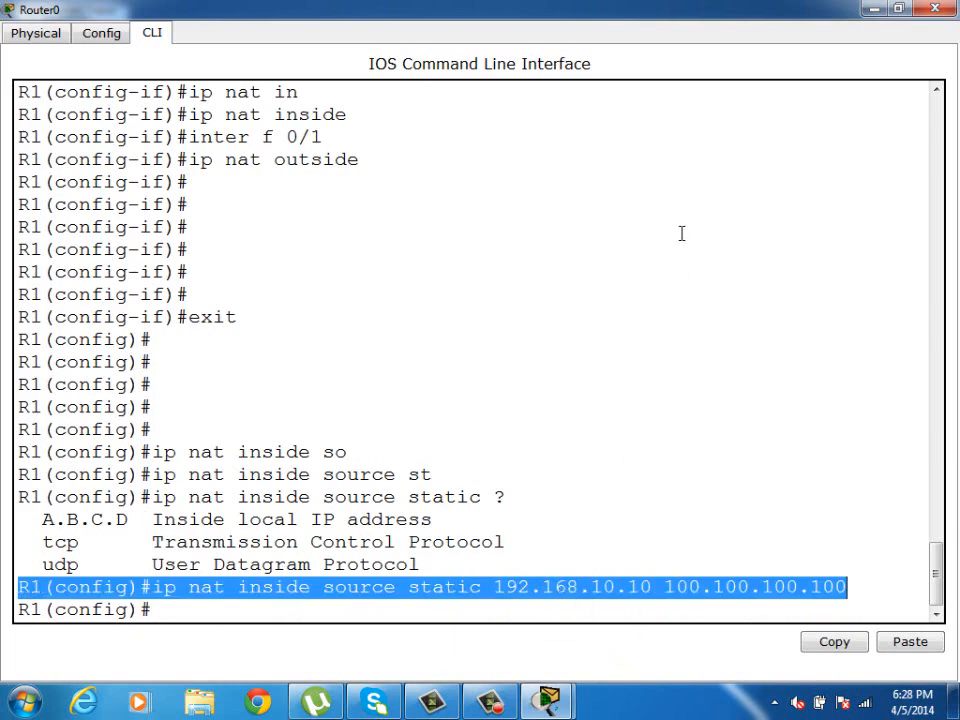
click(873, 9)
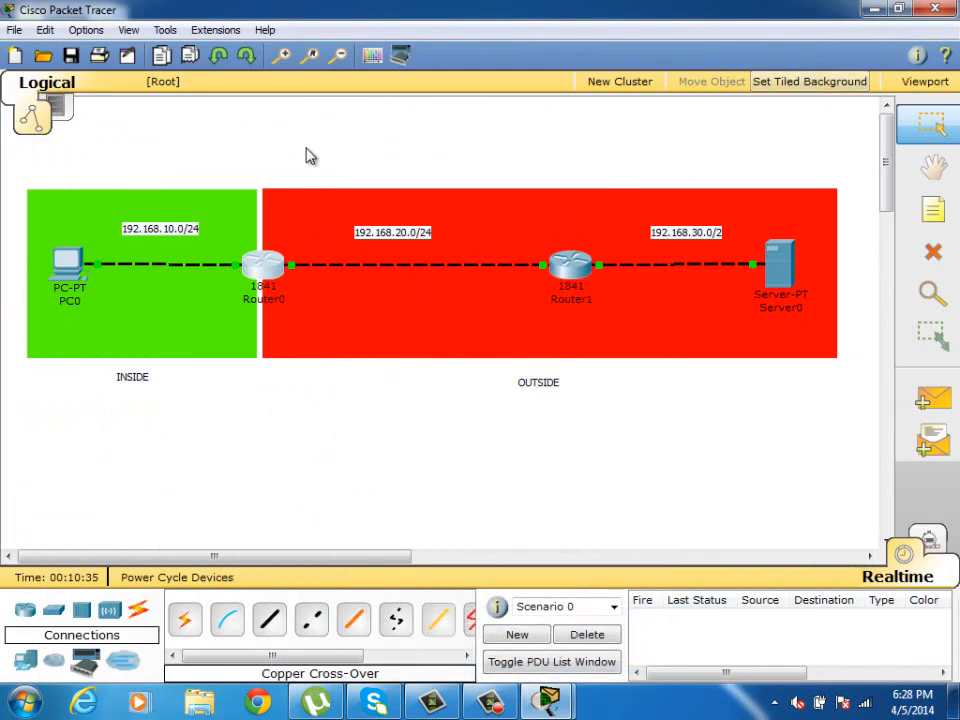
key(n)
click(267, 125)
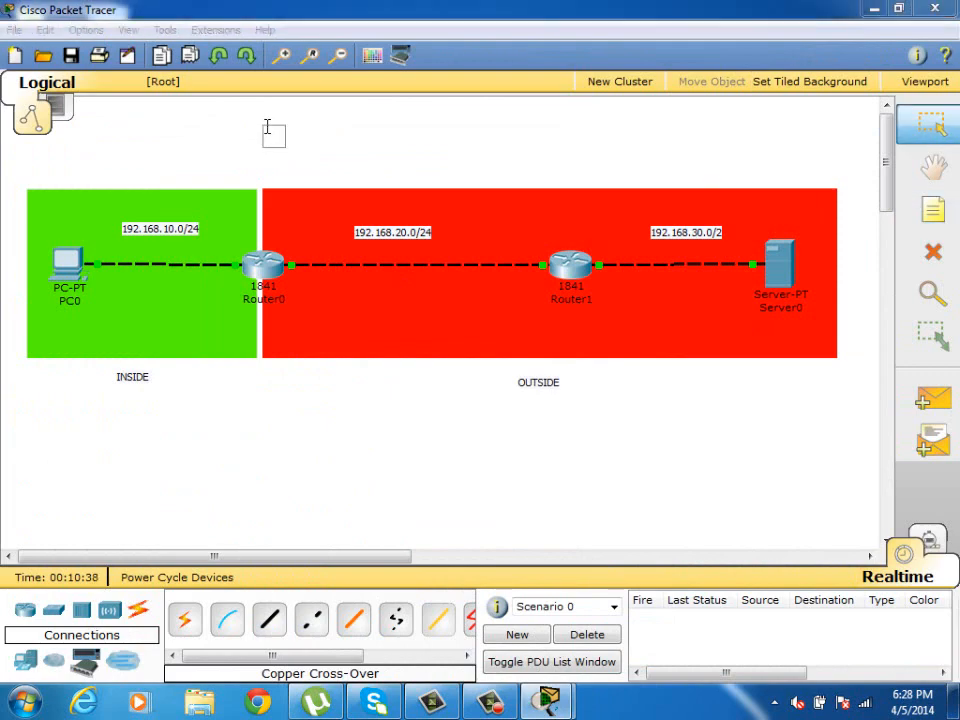
key(ctrl+v)
drag(360, 146, 264, 163)
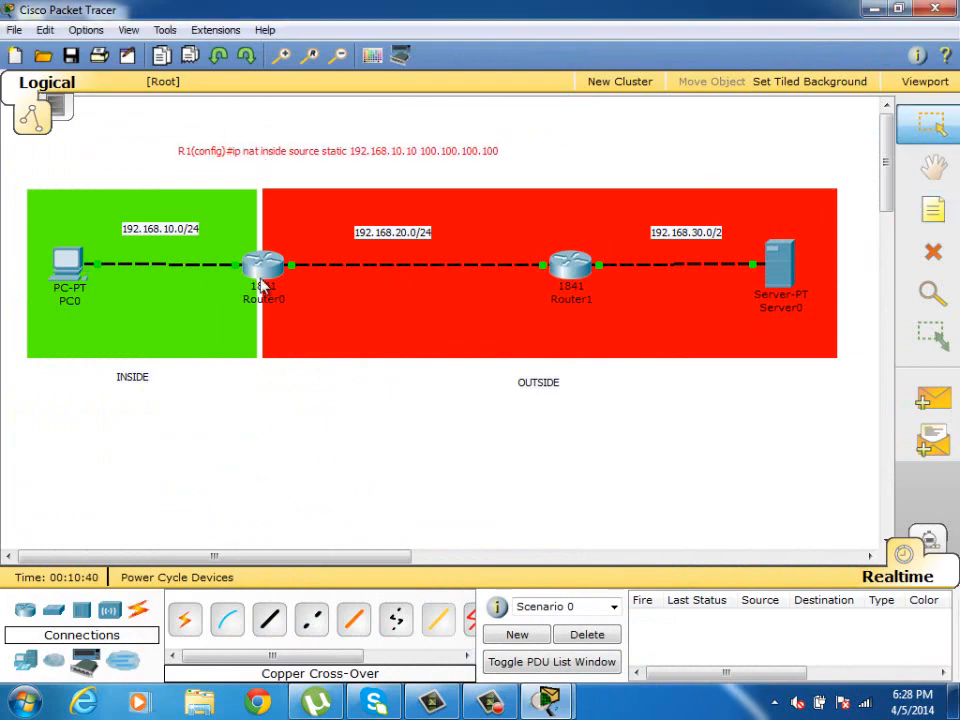
Review the inside local and inside global addresses in R1's static NAT command
click(263, 285)
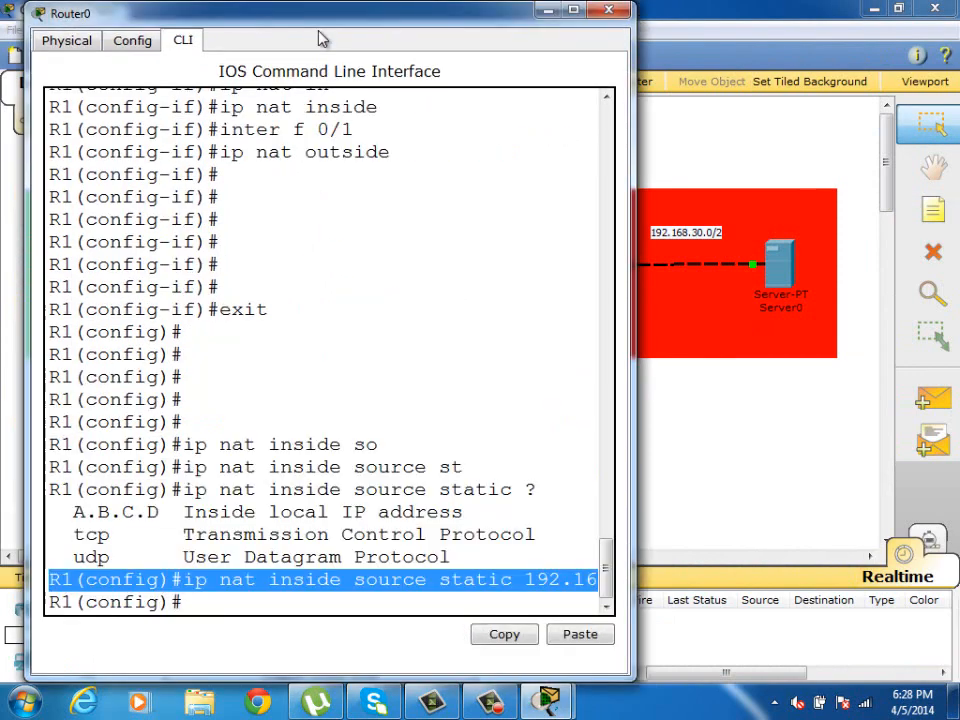
double_click(328, 30)
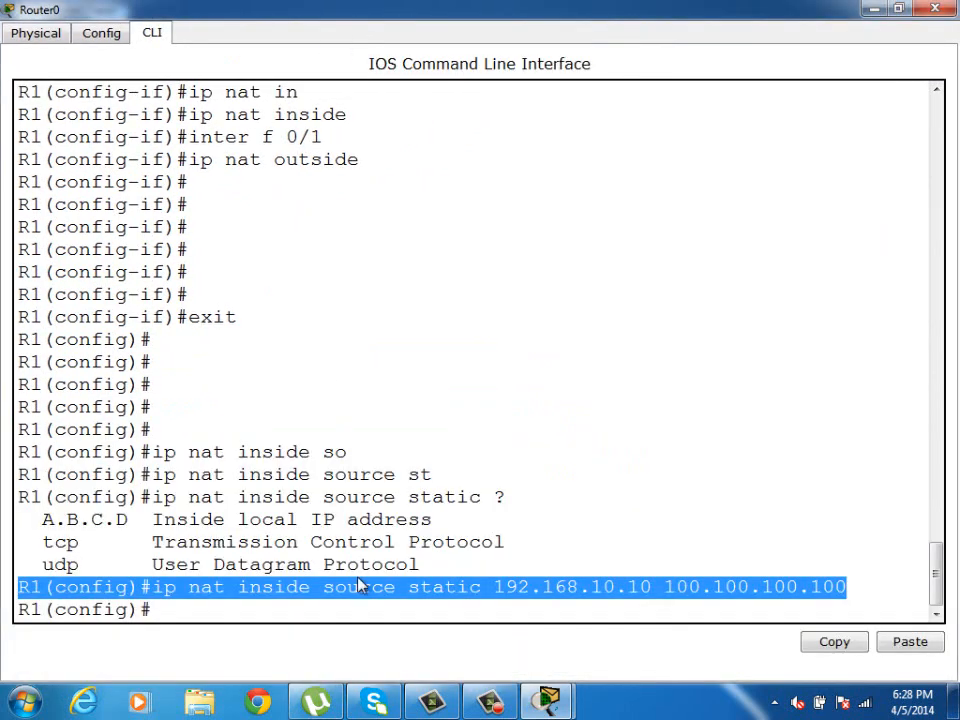
drag(652, 587, 493, 589)
drag(656, 587, 838, 588)
click(670, 465)
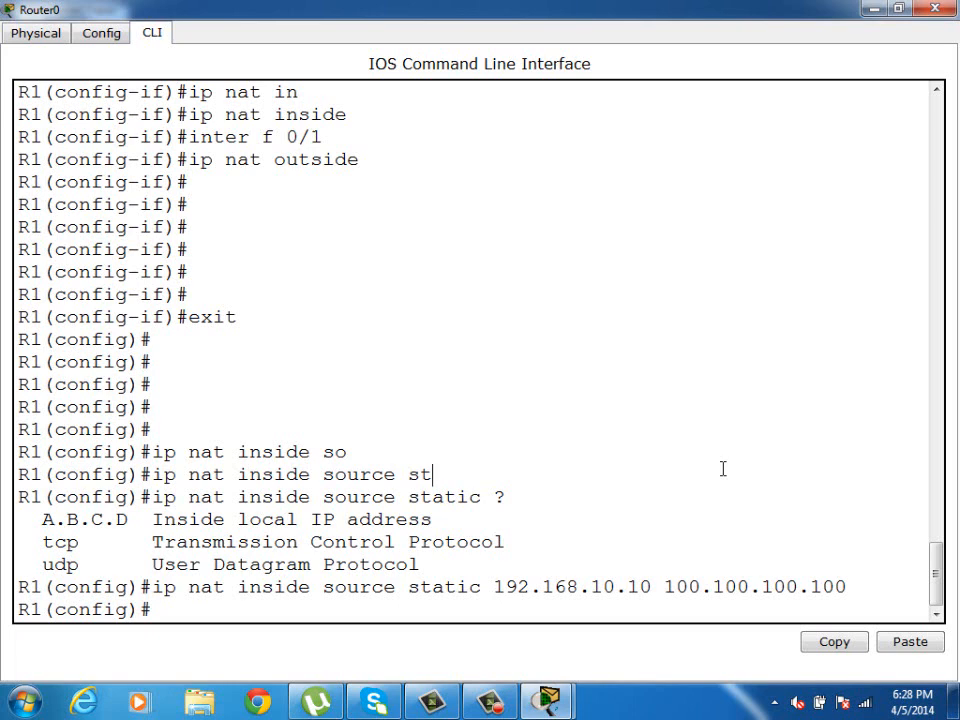
Leave global configuration mode on R1 and return to the privileged EXEC prompt
key(Return)
key(Return)
key(Return)
key(ctrl+z)
key(Return)
key(Return)
key(Return)
key(Return)
key(Return)
key(Return)
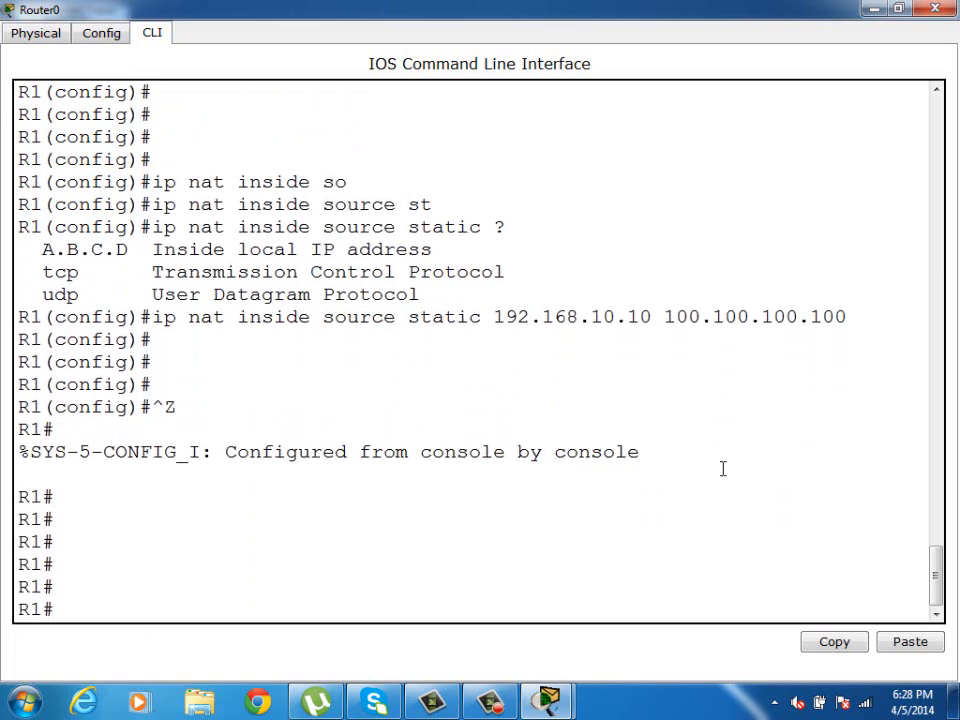
Turn on NAT debugging on R1 with debug ip nat and add blank prompt lines below it
text(deb)
key(Tab)
text(ip )
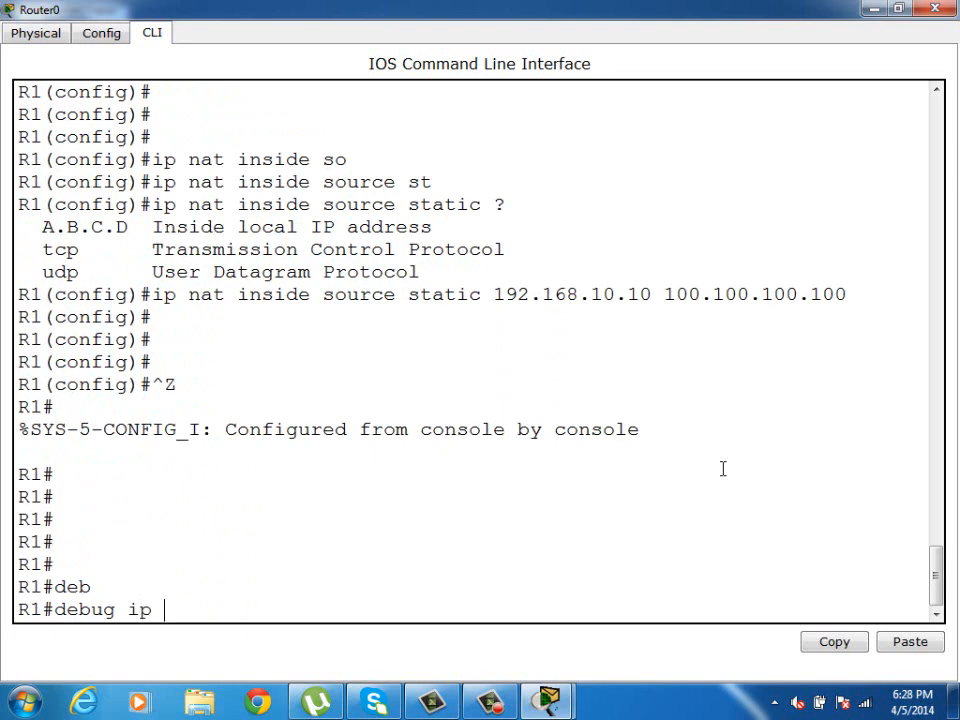
text(na)
key(Tab)
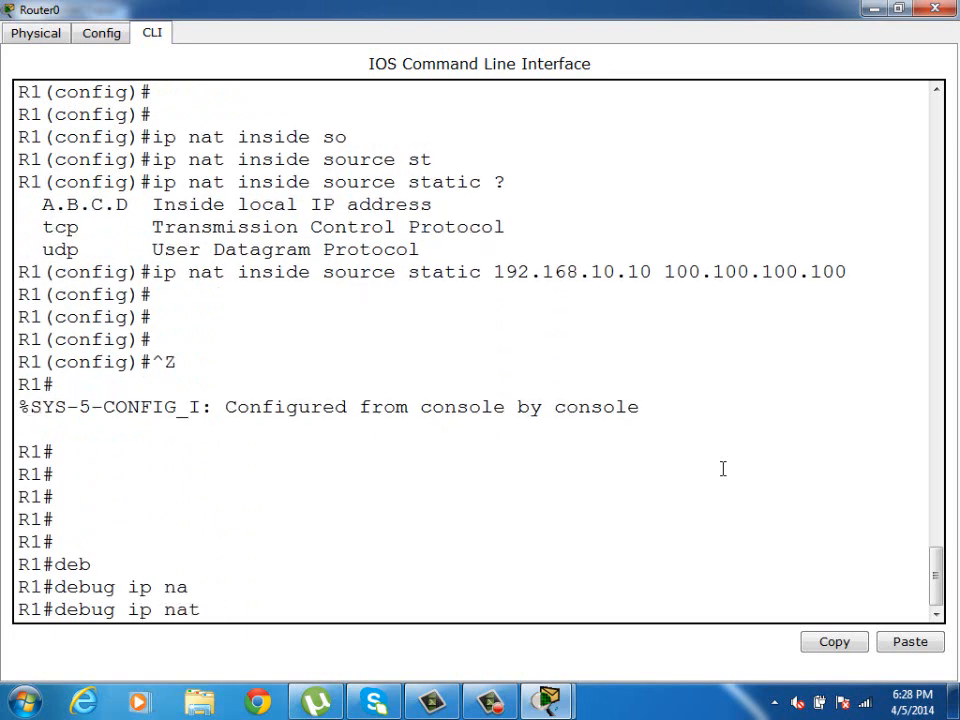
key(Return)
key(Return)
key(Return)
key(Return)
key(Return)
key(Return)
key(Return)
key(Return)
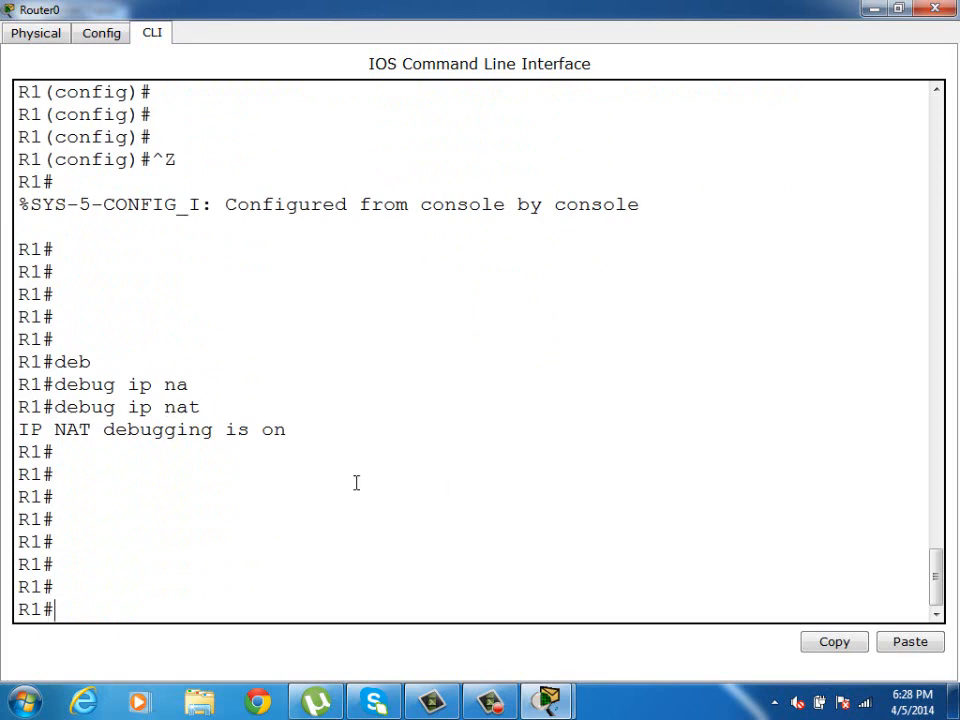
Ping the server at 192.168.30.10 again from PC0's command prompt and return to the topology
click(876, 13)
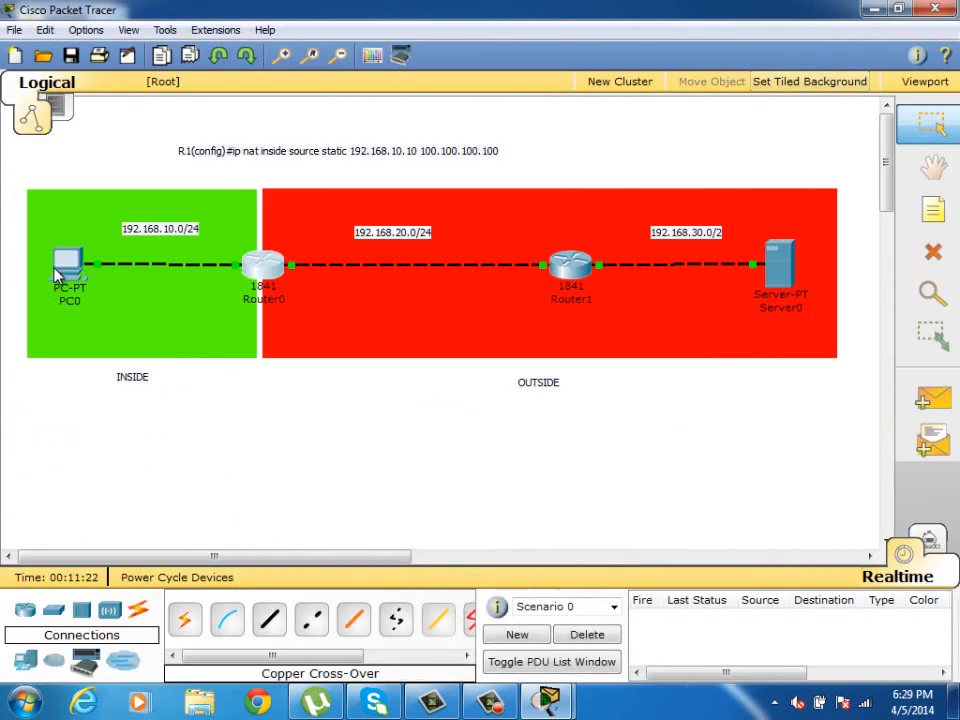
click(60, 272)
click(490, 190)
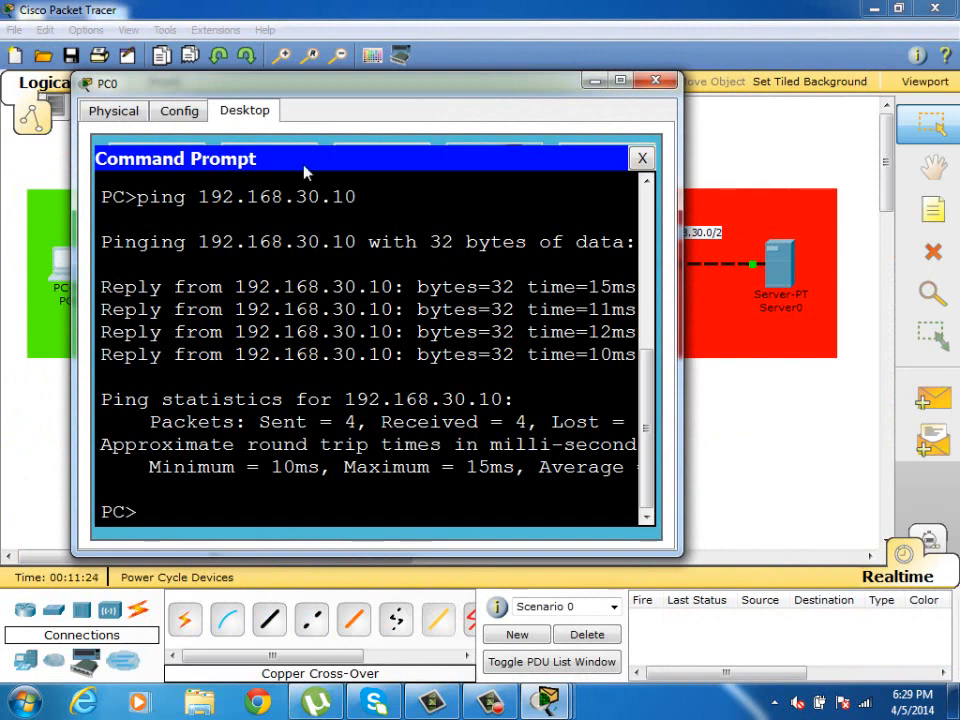
drag(330, 84, 274, 67)
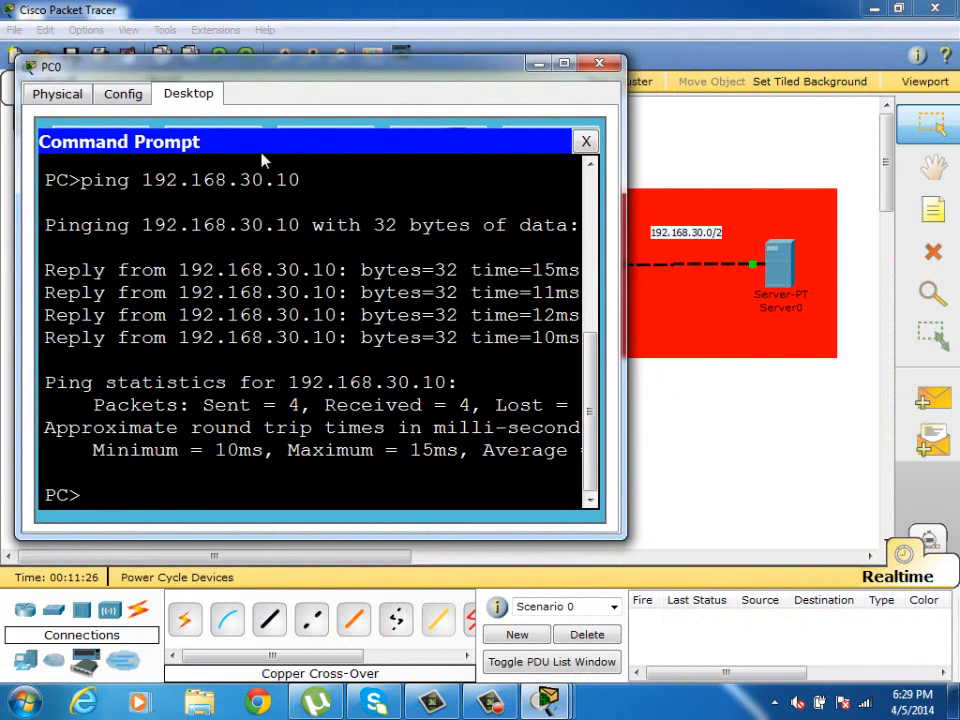
key(Up)
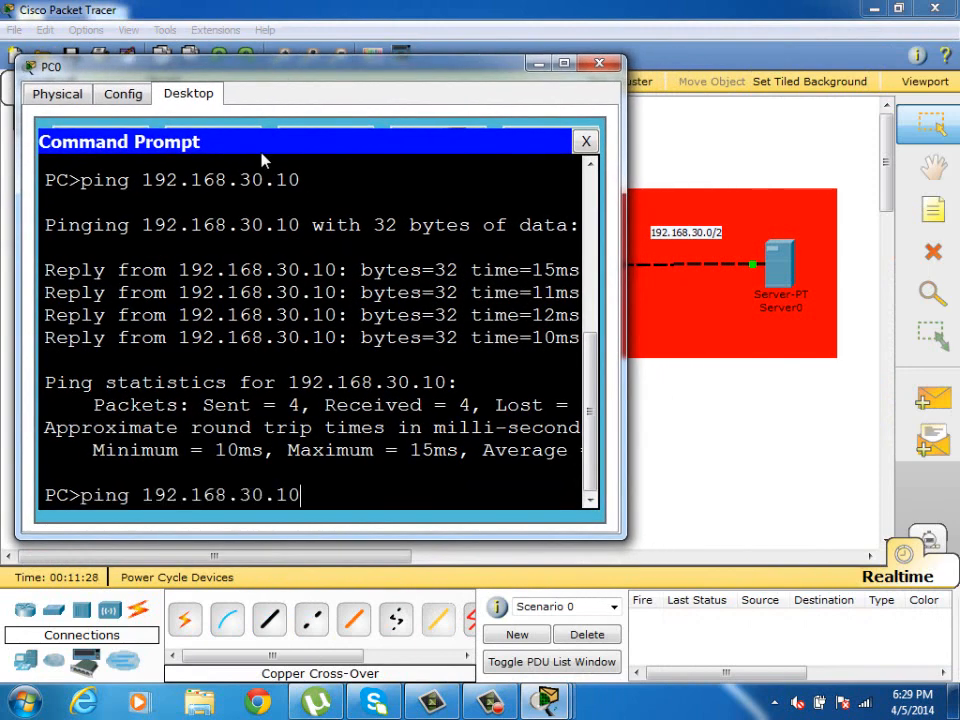
key(Return)
click(697, 420)
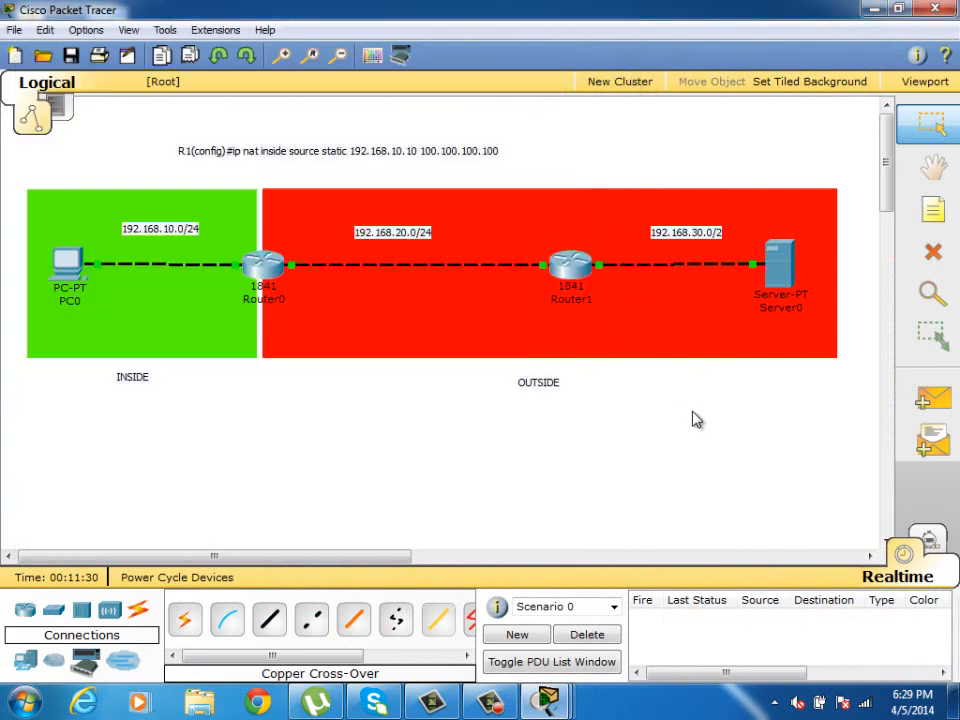
View the NAT debug output in R1's full-size command line and turn off debugging with no debug all
click(265, 268)
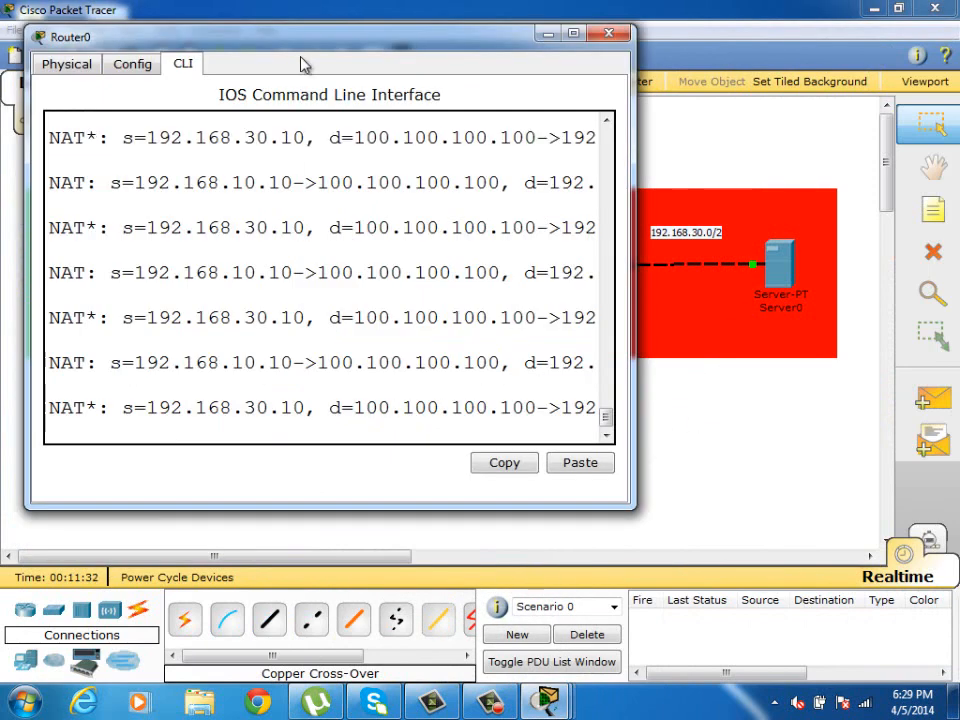
double_click(296, 40)
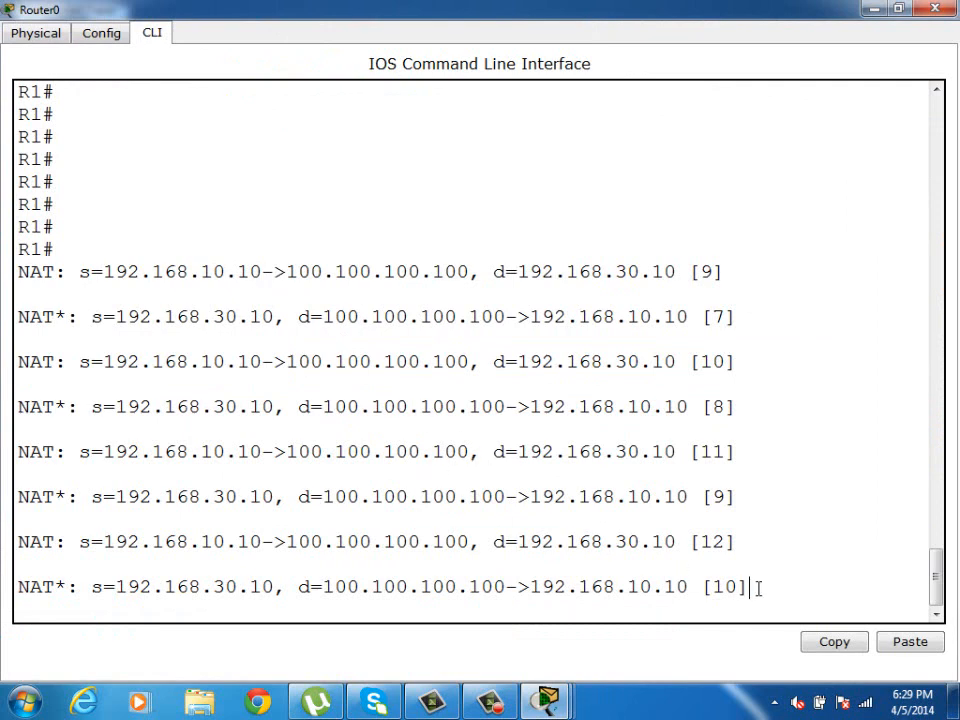
key(Return)
key(Return)
key(Return)
key(Return)
text(no deb)
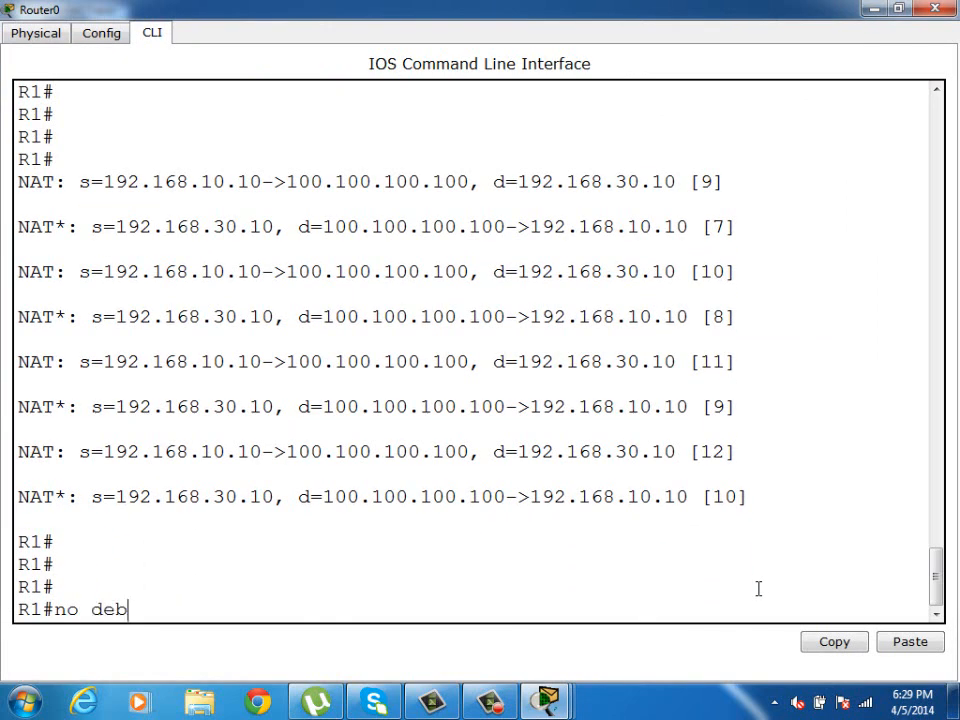
key(Tab)
text(all)
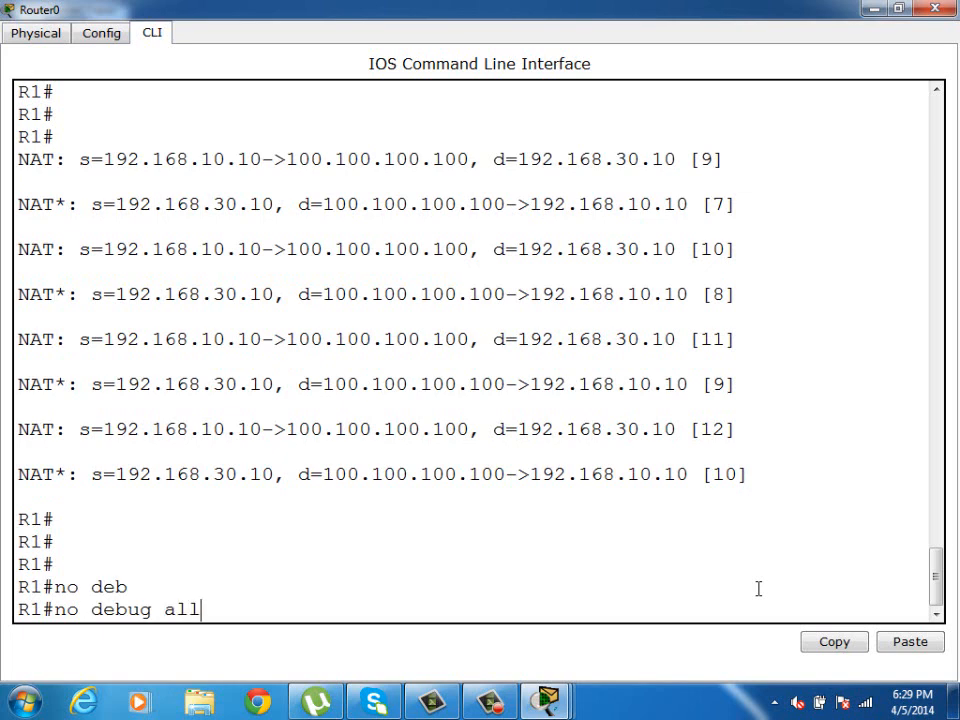
key(Return)
Examine the first pair of NAT debug lines on R1, comparing source, translated and destination addresses for the request and its reply
scroll(758, 587, up, 3)
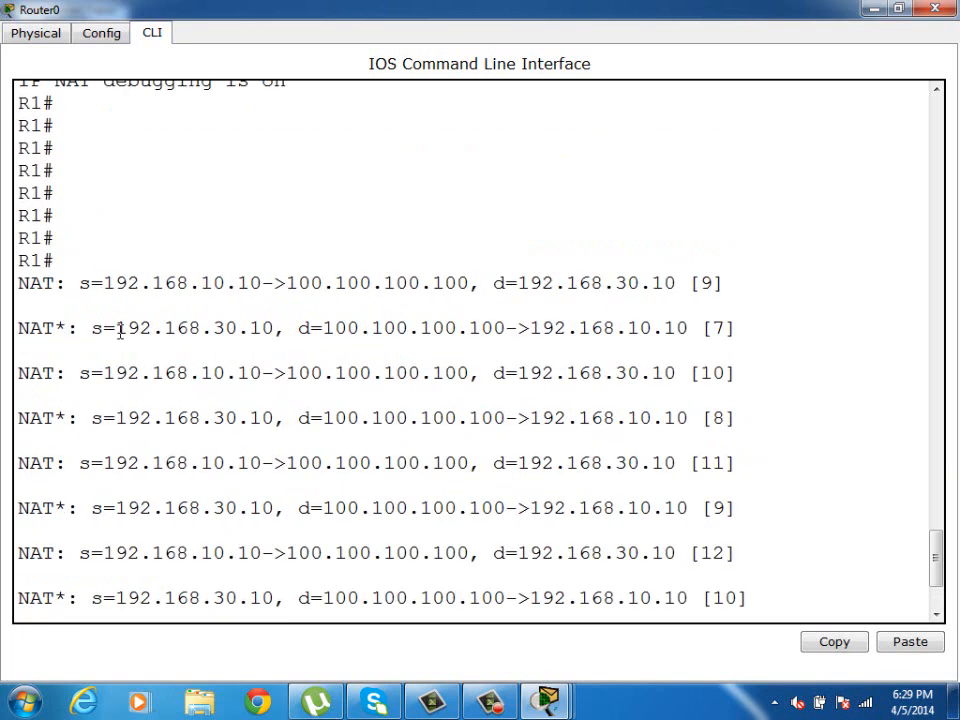
drag(68, 284, 251, 284)
drag(80, 284, 257, 296)
click(258, 307)
drag(288, 285, 262, 284)
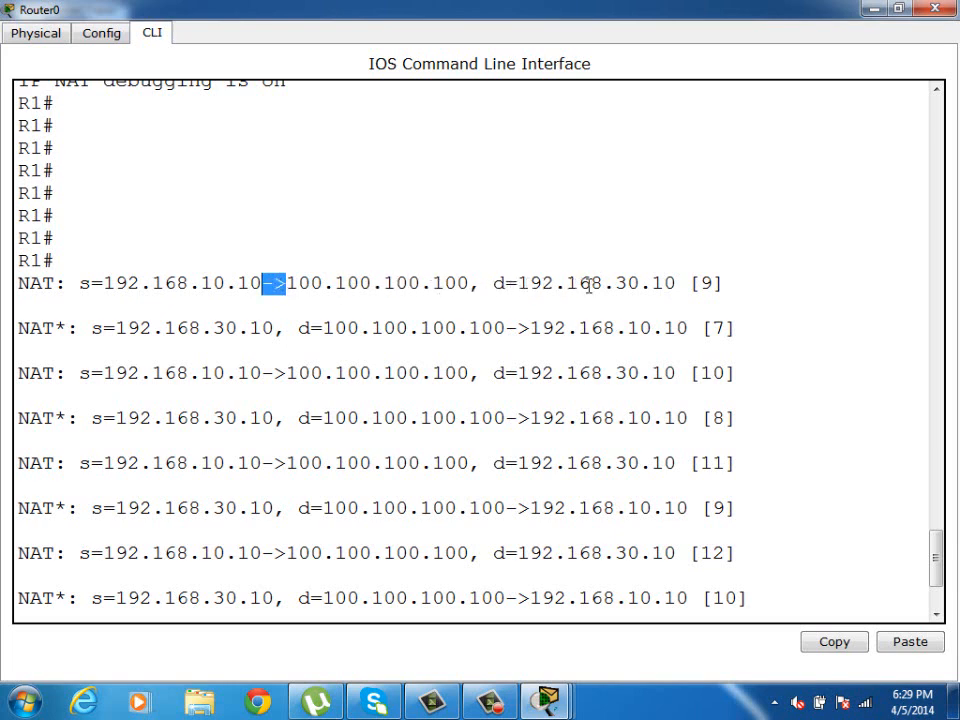
drag(605, 285, 678, 285)
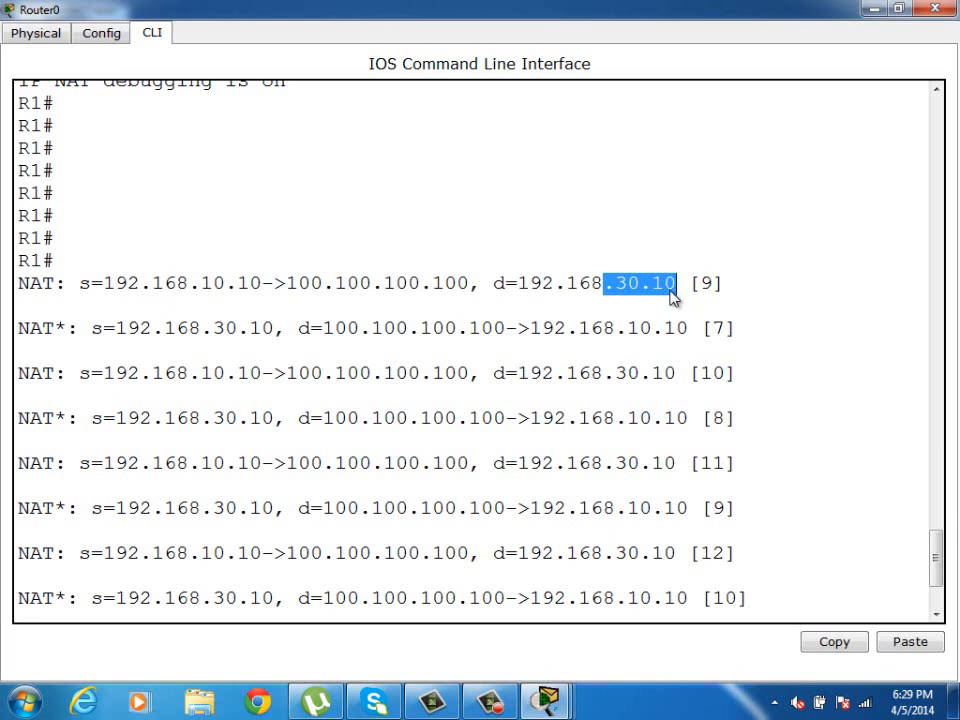
click(218, 330)
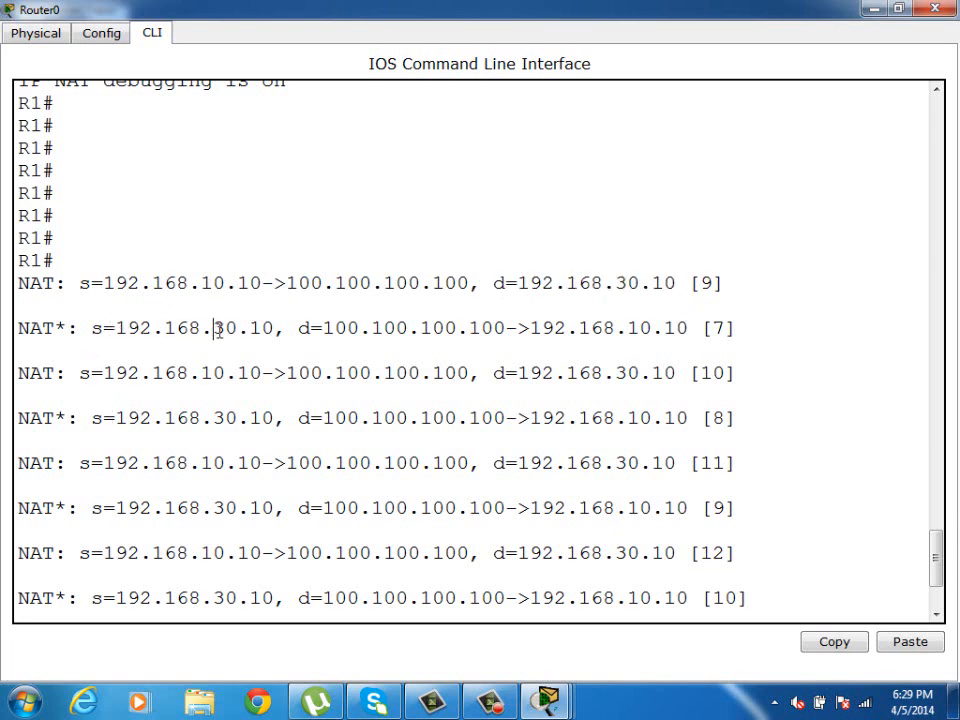
double_click(218, 330)
drag(90, 328, 487, 330)
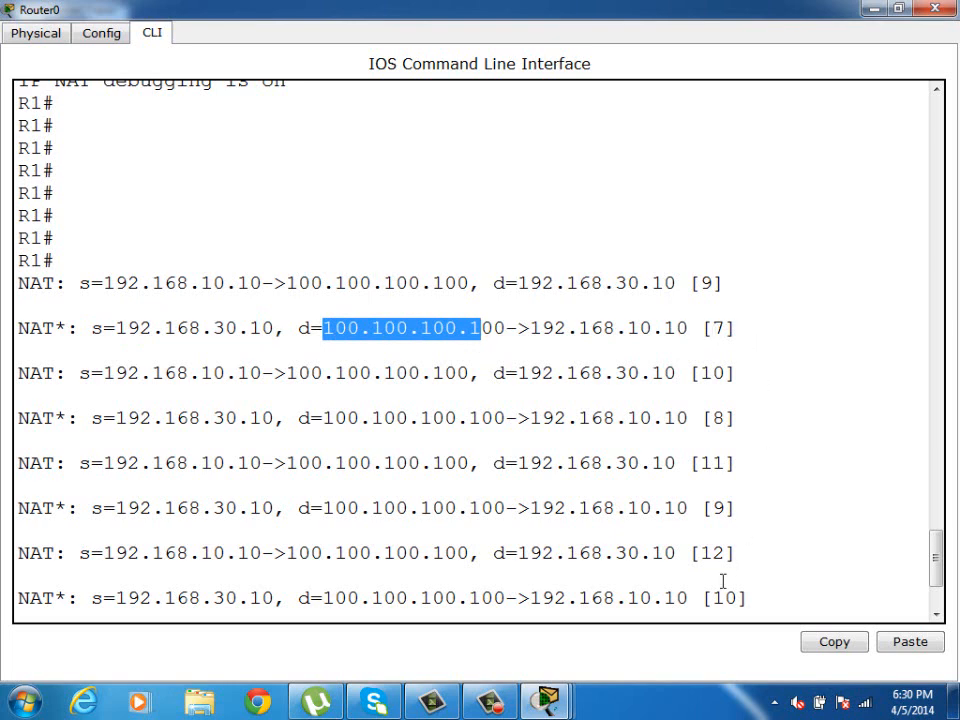
drag(751, 343, 9, 277)
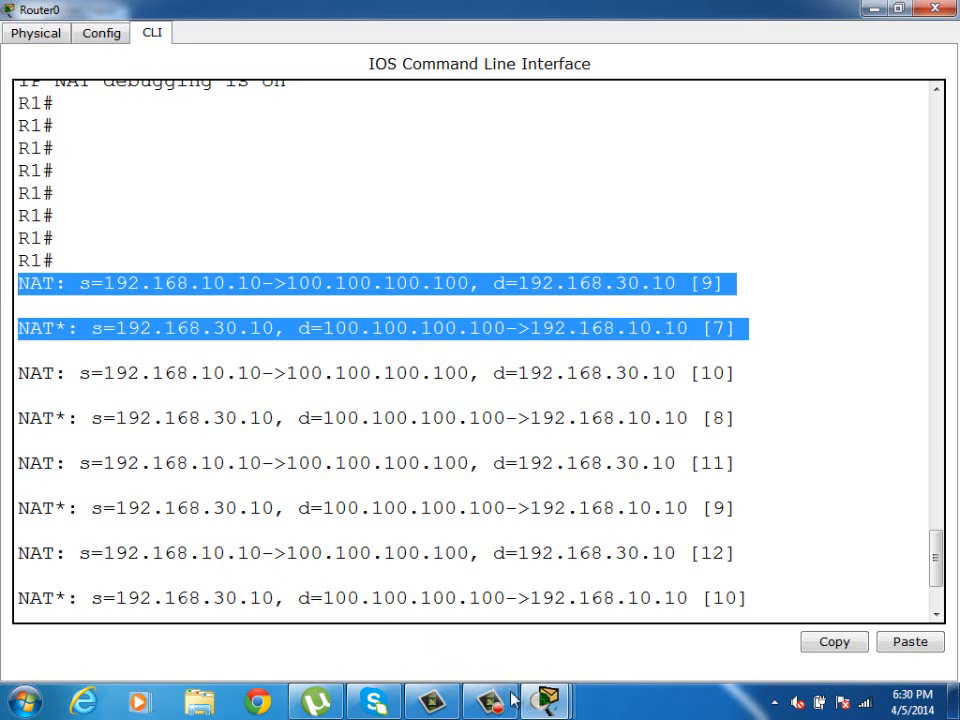
Compare the debug lines with the ping replies in PC0's command prompt and return to R1's command line
click(545, 700)
click(700, 600)
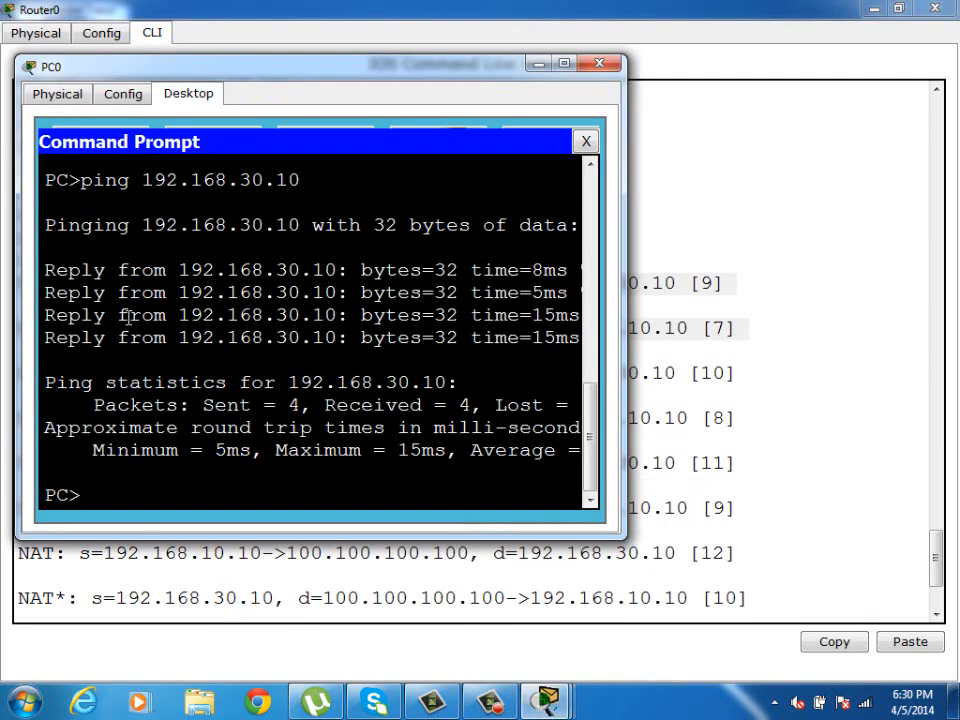
drag(45, 270, 100, 340)
click(85, 268)
drag(58, 270, 147, 270)
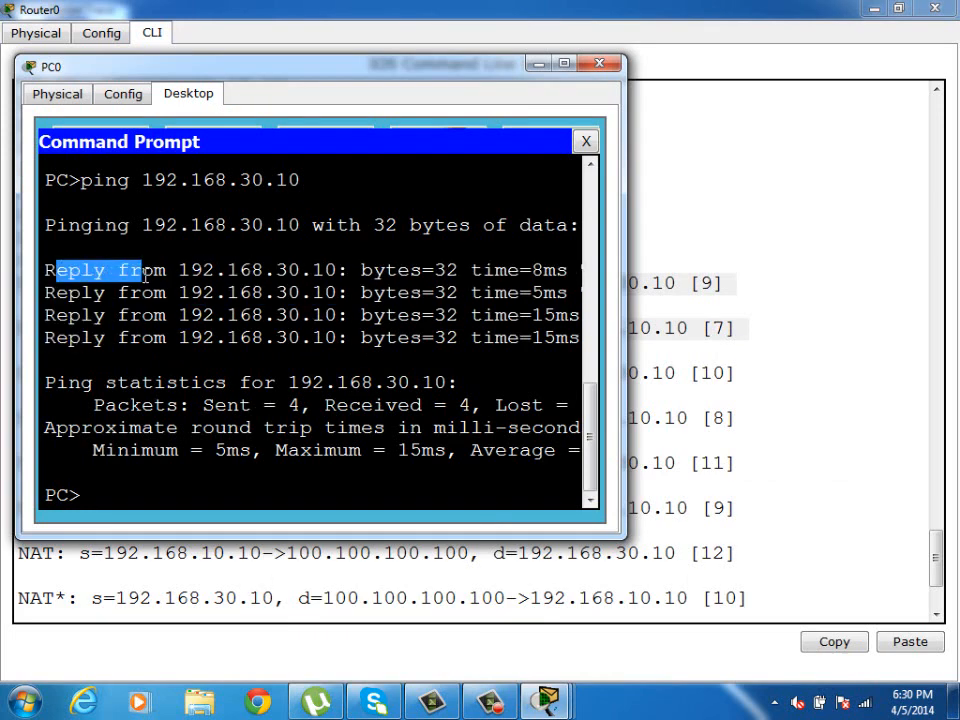
click(911, 403)
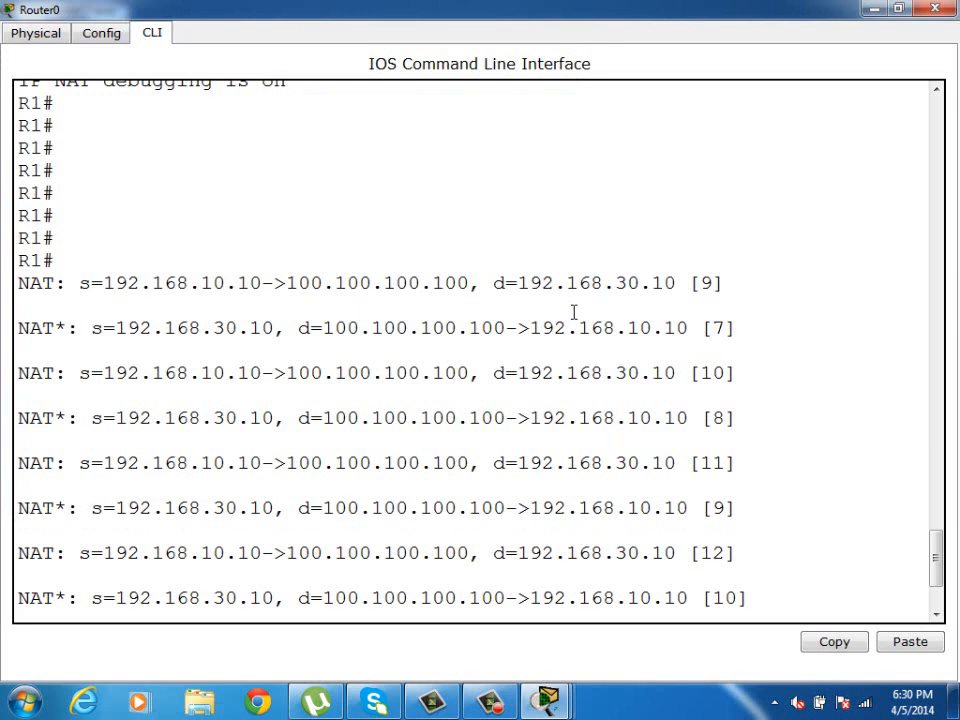
Review each request and reply pair in R1's NAT debug output, then close the Router0 and PC0 windows
drag(737, 328, 591, 283)
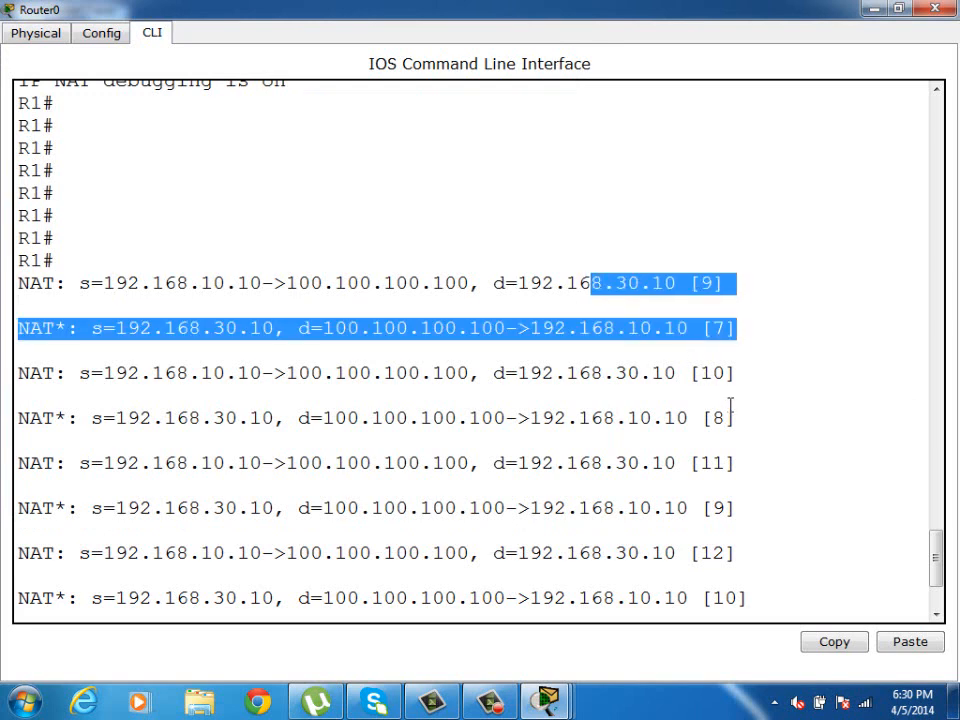
drag(731, 410, 651, 372)
drag(726, 508, 652, 465)
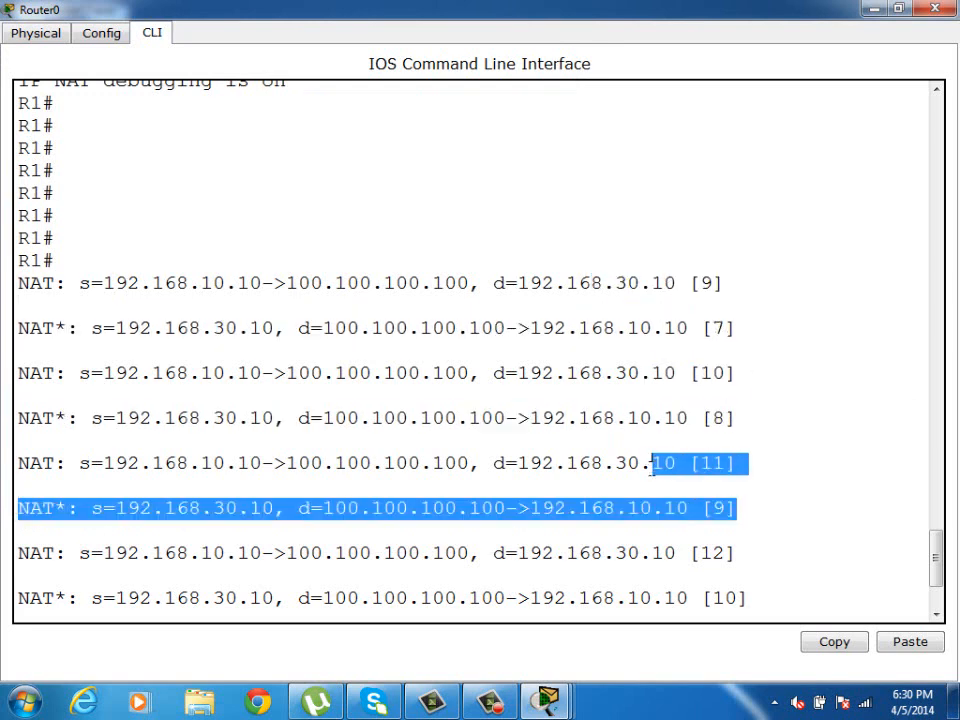
drag(754, 598, 648, 541)
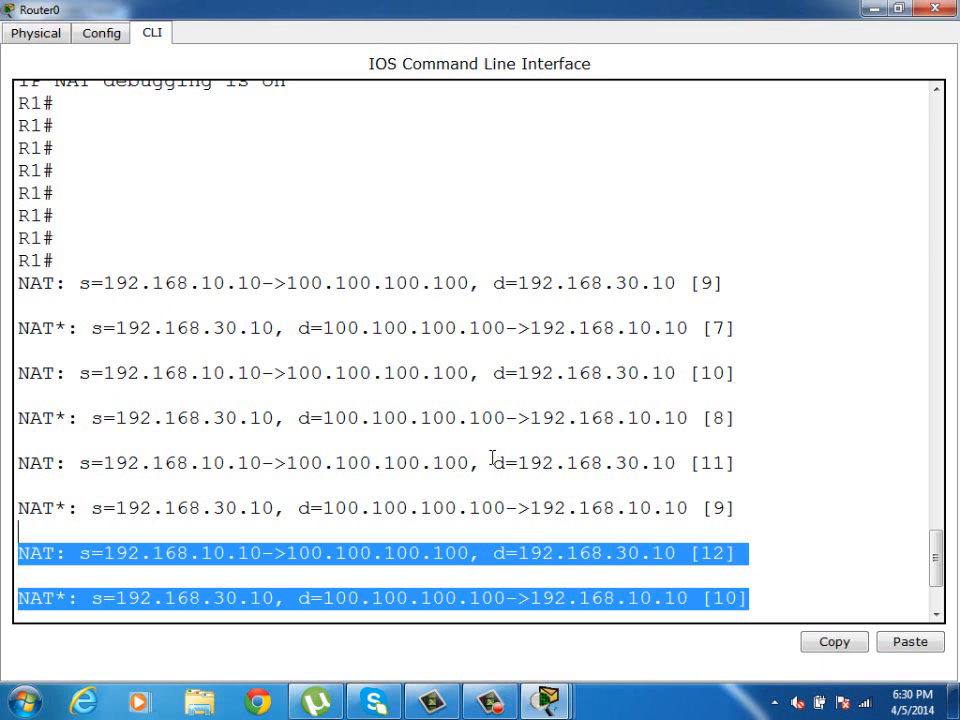
click(461, 420)
drag(200, 285, 463, 290)
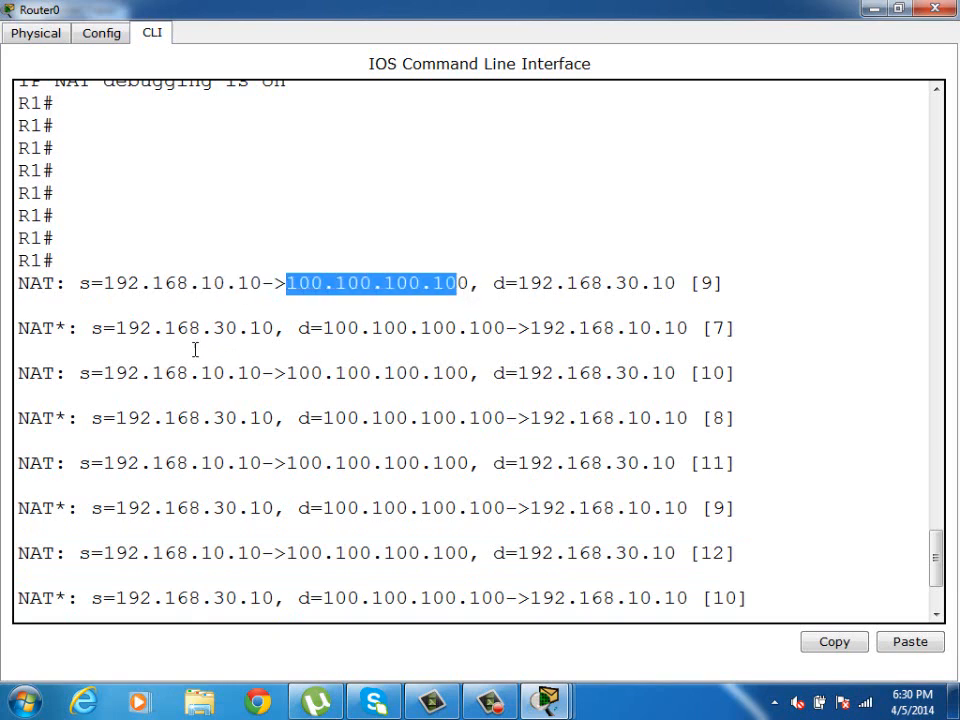
drag(105, 328, 533, 333)
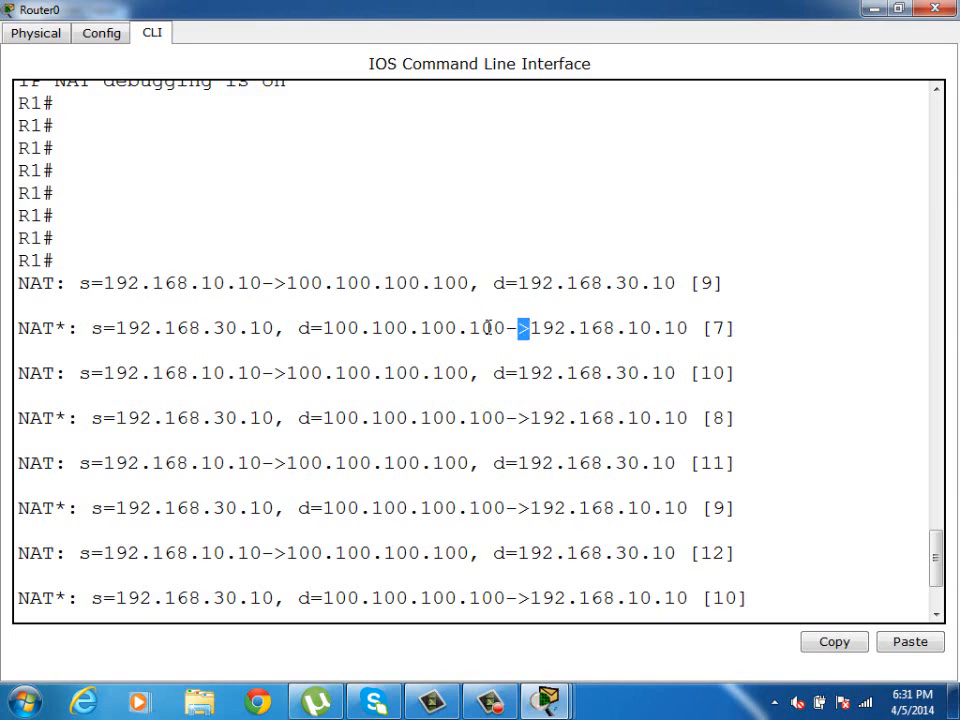
click(583, 279)
click(932, 12)
click(605, 78)
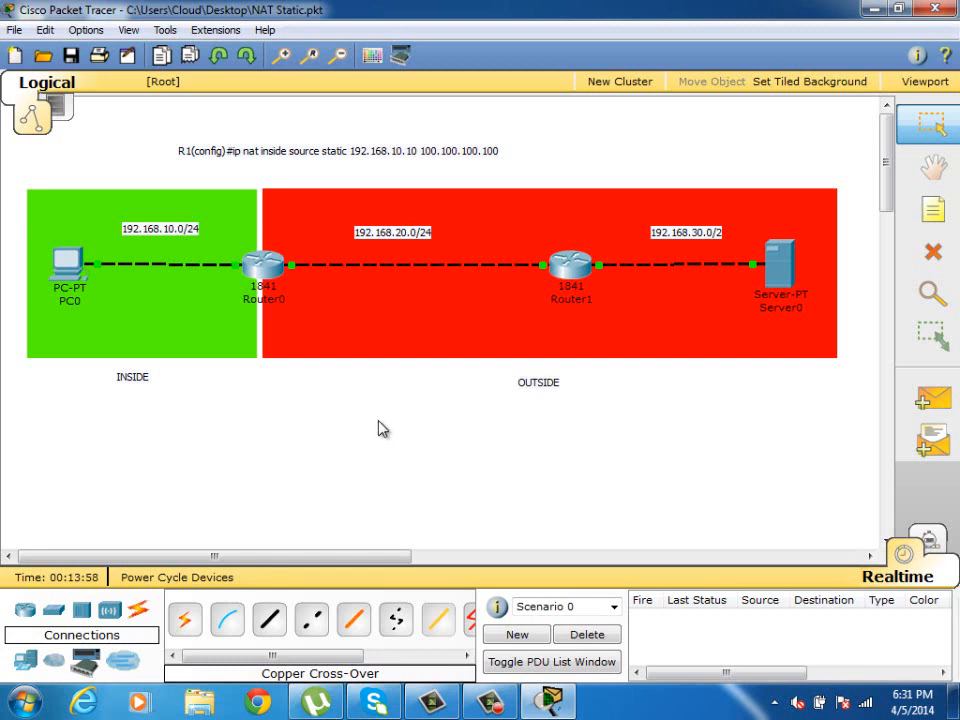
Delete the cable between PC0 and Router0 and move PC0 to the upper part of the green inside area
click(933, 251)
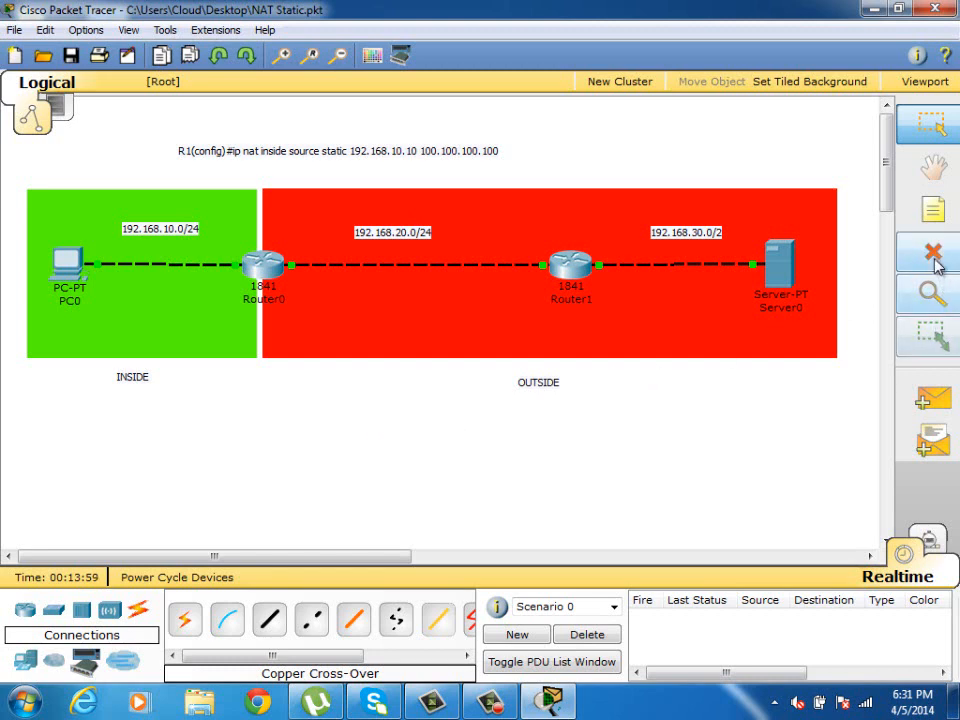
click(184, 266)
key(Escape)
drag(68, 265, 70, 226)
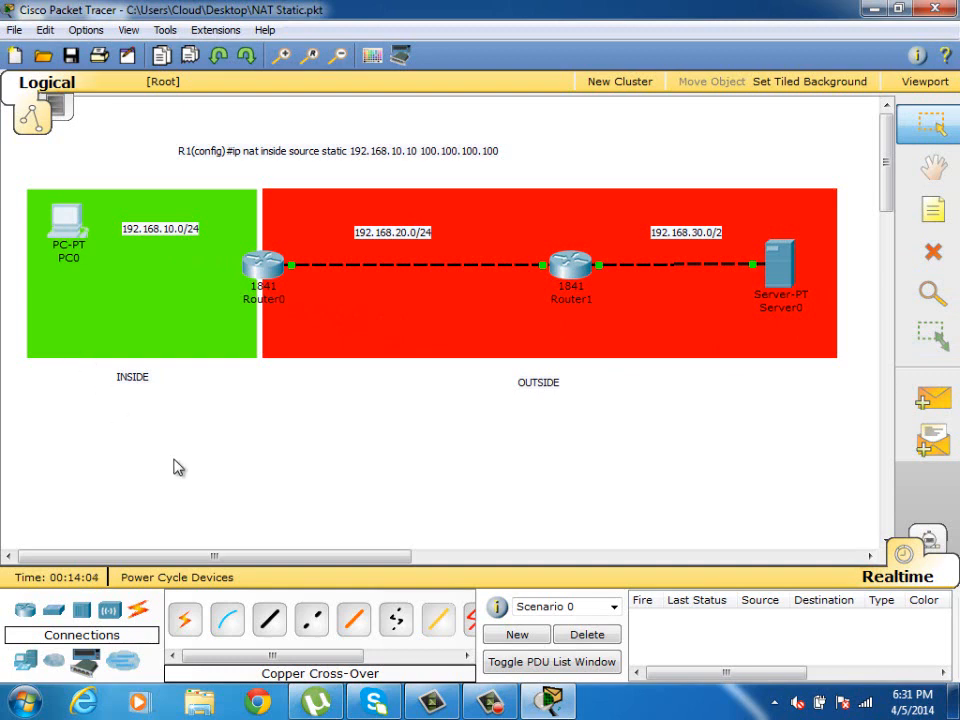
Add a second generic PC below PC0 and a 2950-24 switch between the PCs and Router0
drag(30, 655, 12, 680)
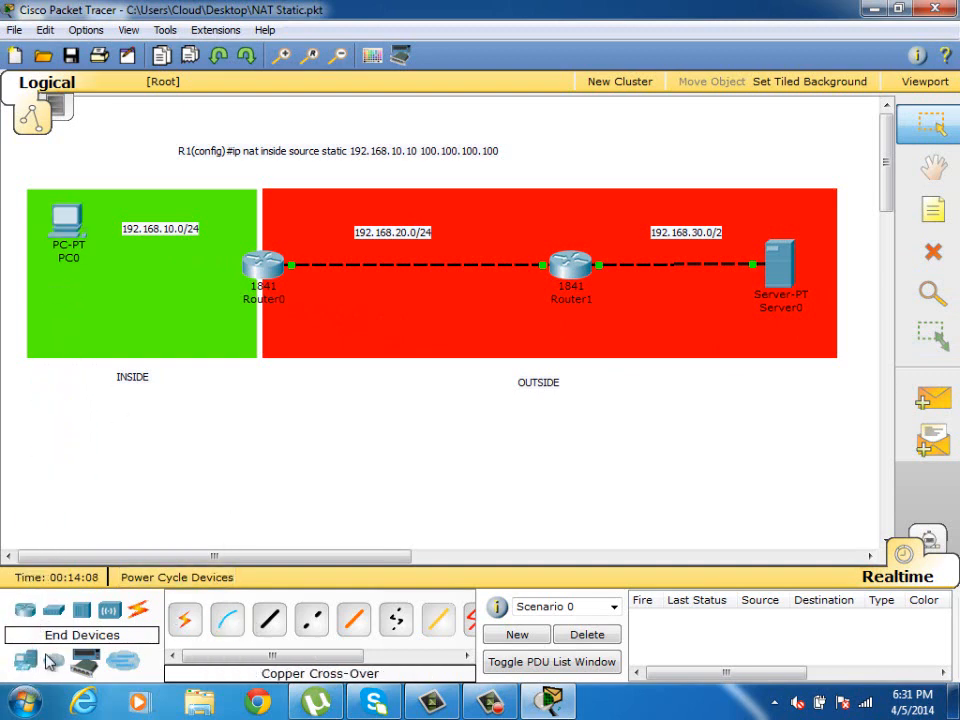
click(27, 660)
drag(185, 633, 64, 312)
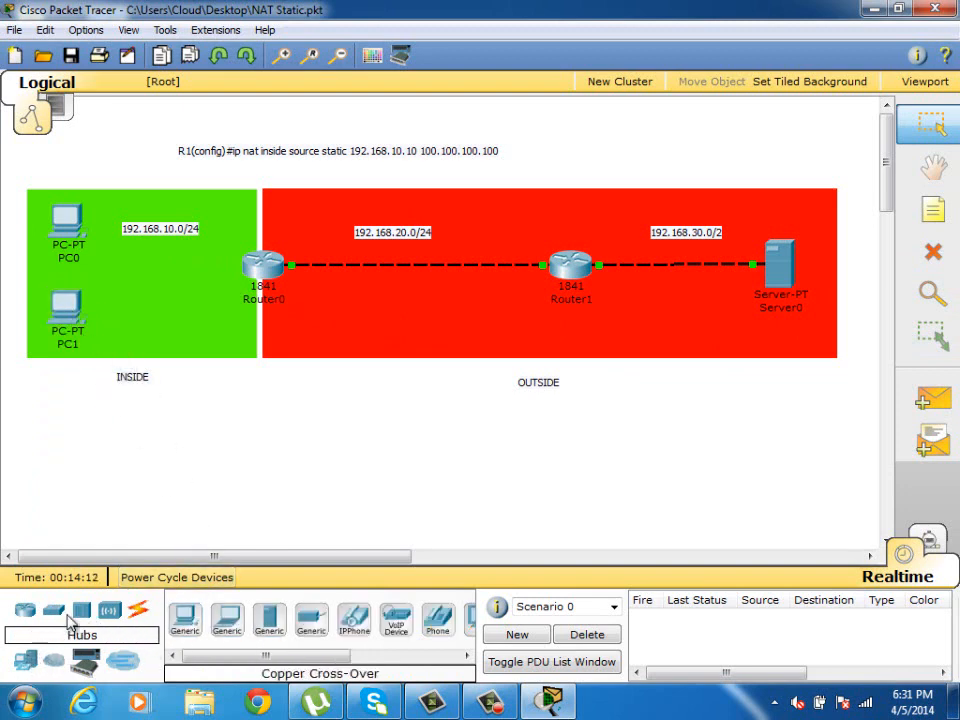
click(53, 617)
drag(185, 617, 155, 281)
click(155, 287)
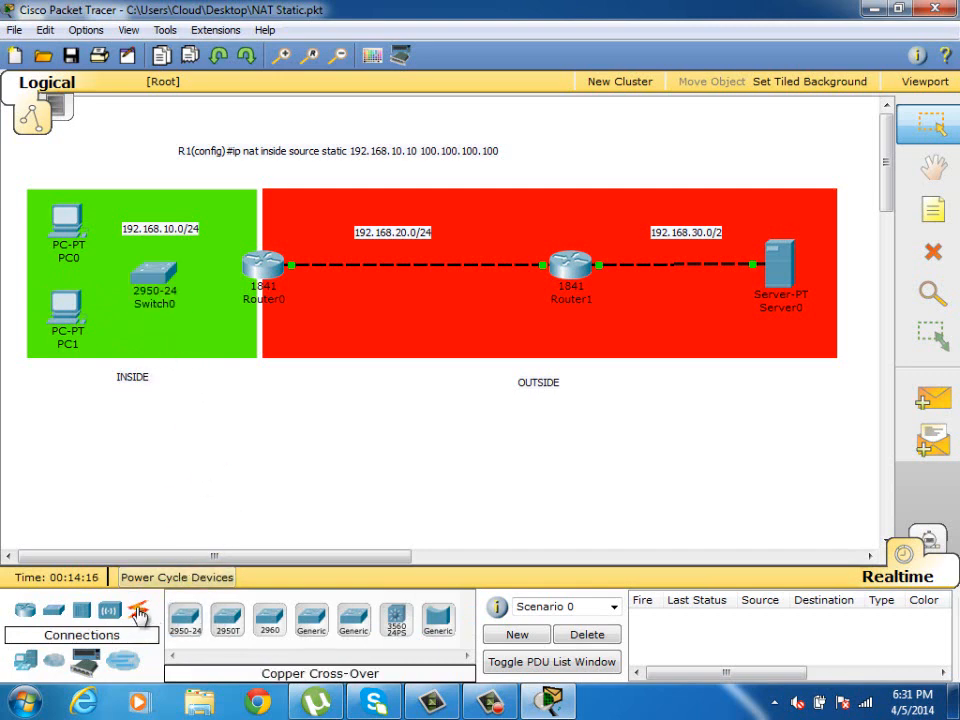
Connect PC0 to FastEthernet0/1 on the switch with a copper straight-through cable
click(138, 609)
click(268, 620)
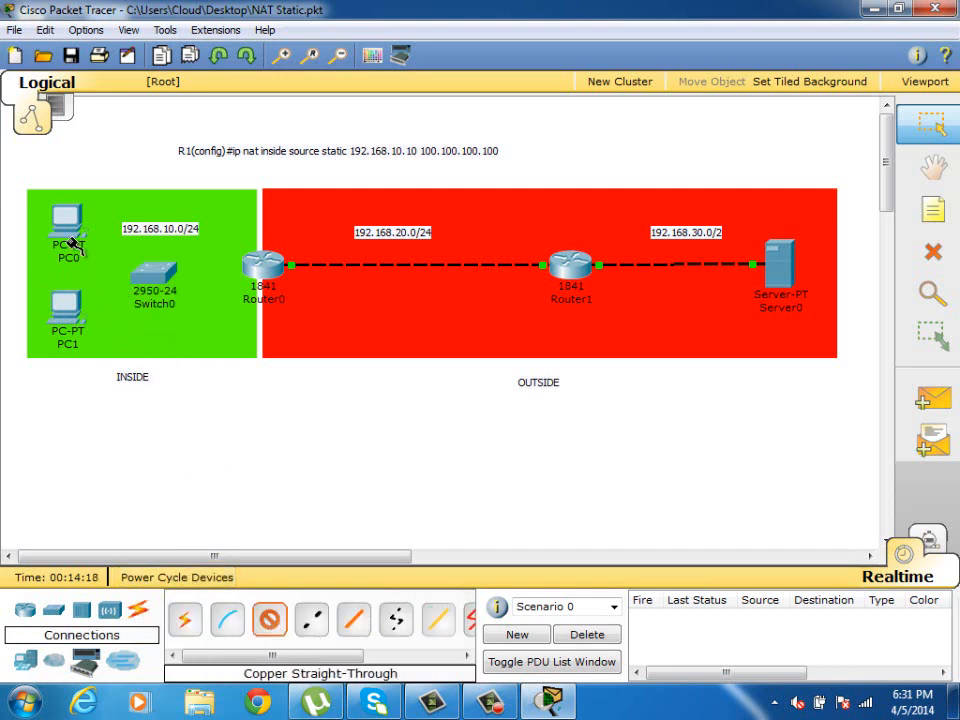
click(66, 222)
click(88, 236)
click(150, 272)
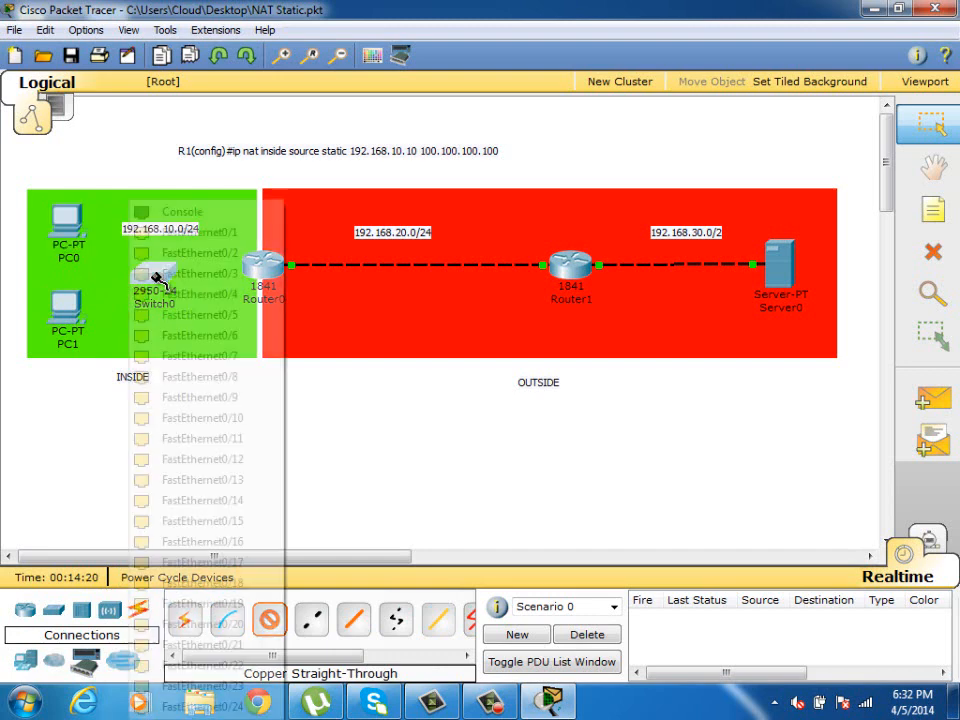
click(165, 250)
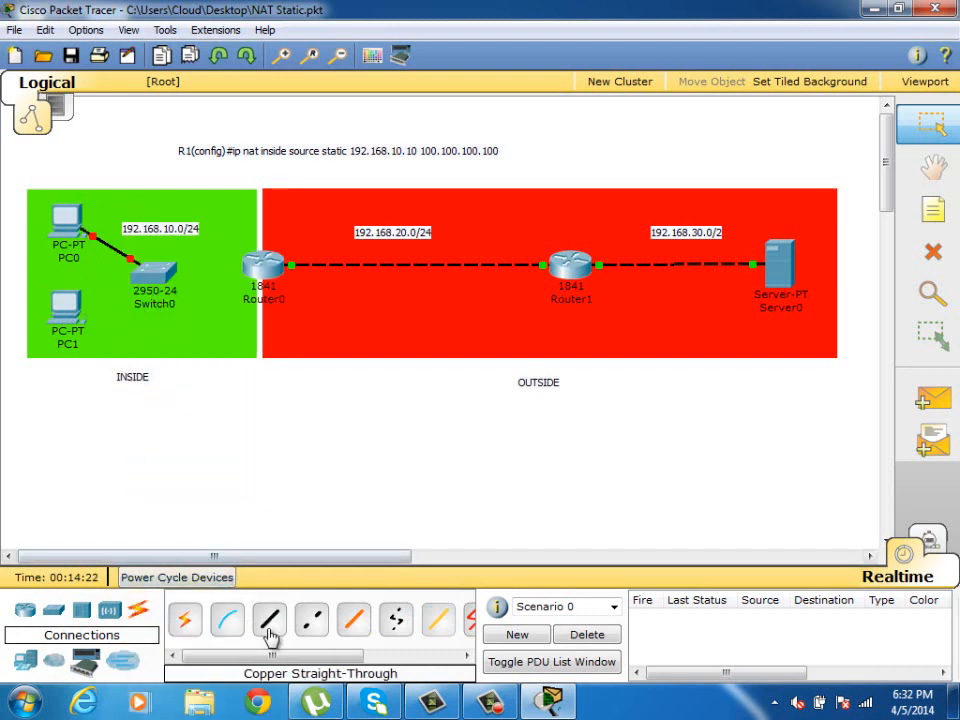
Connect FastEthernet0/2 on the switch to PC1 with a copper straight-through cable
click(268, 622)
click(150, 278)
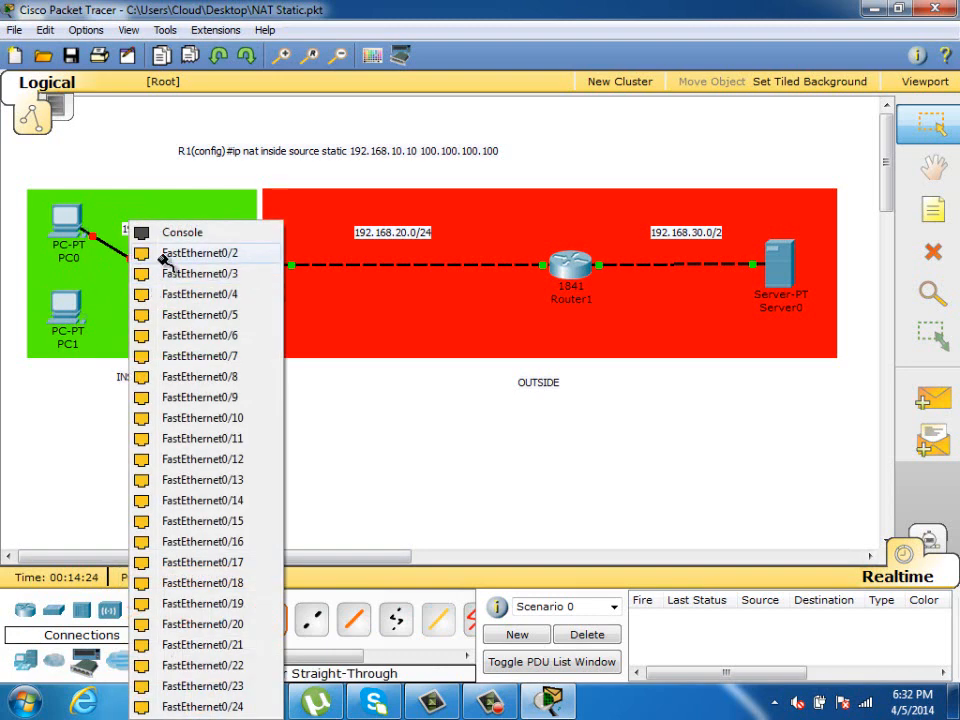
click(140, 250)
click(66, 305)
click(84, 323)
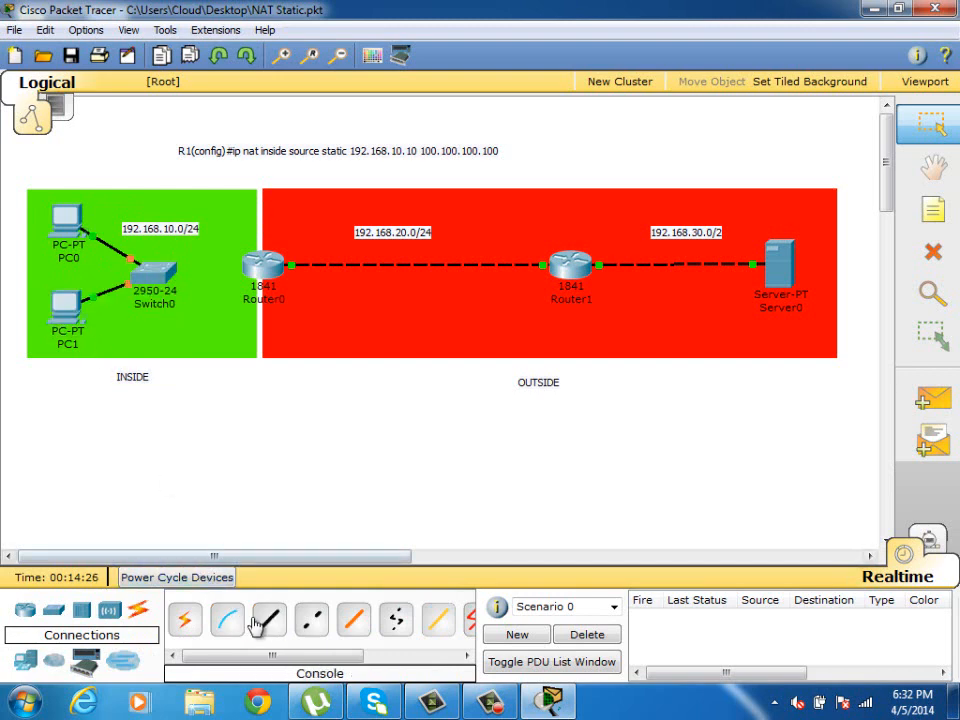
Connect the switch to Router0 with a copper straight-through cable
click(147, 270)
click(162, 275)
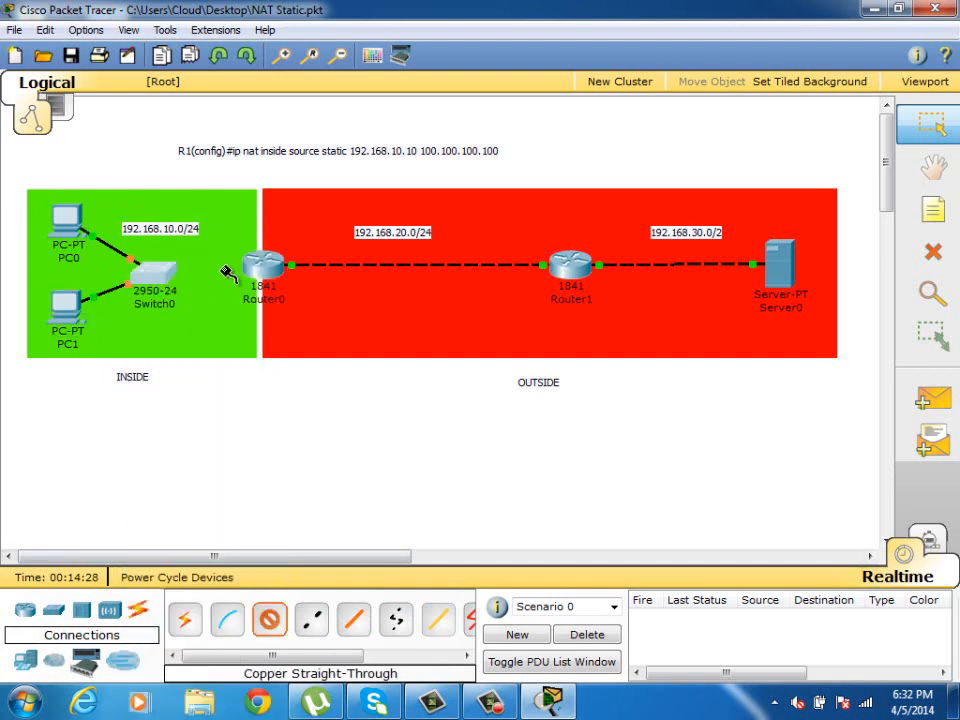
click(252, 264)
click(279, 284)
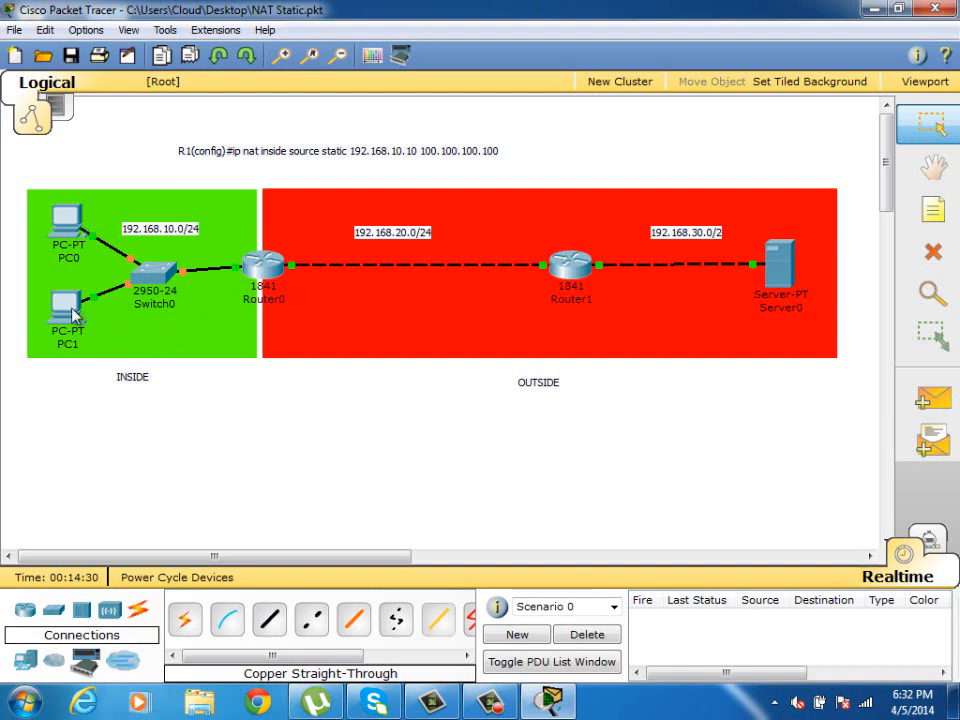
Give PC1 the static IP address 192.168.10.11, subnet mask 255.255.255.0 and default gateway 192.168.10.1
click(65, 305)
click(288, 158)
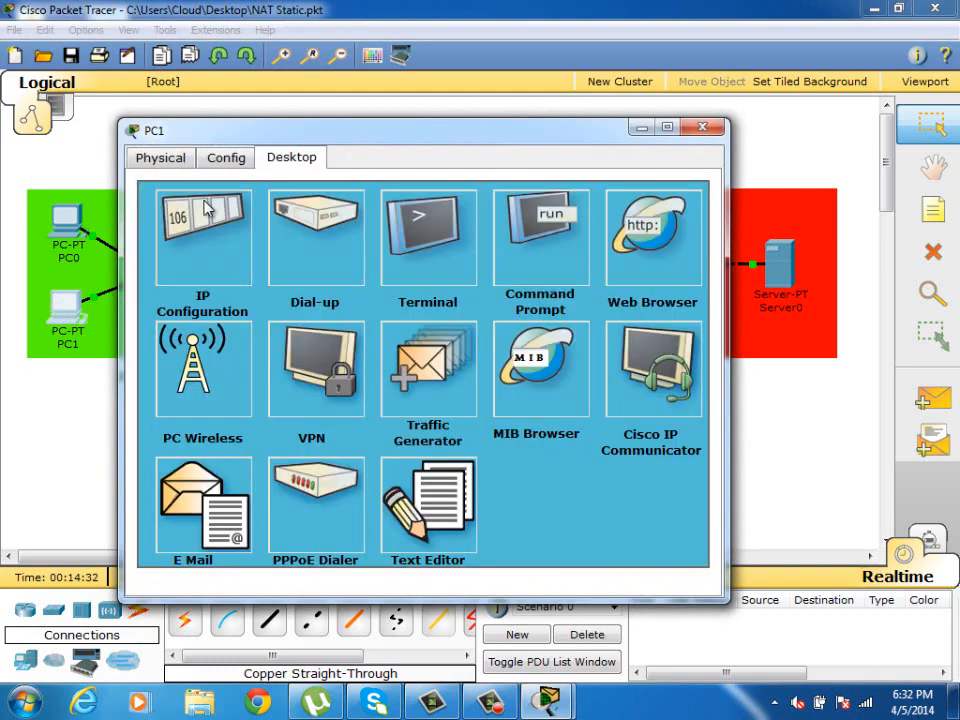
click(206, 236)
click(305, 334)
text(192.16)
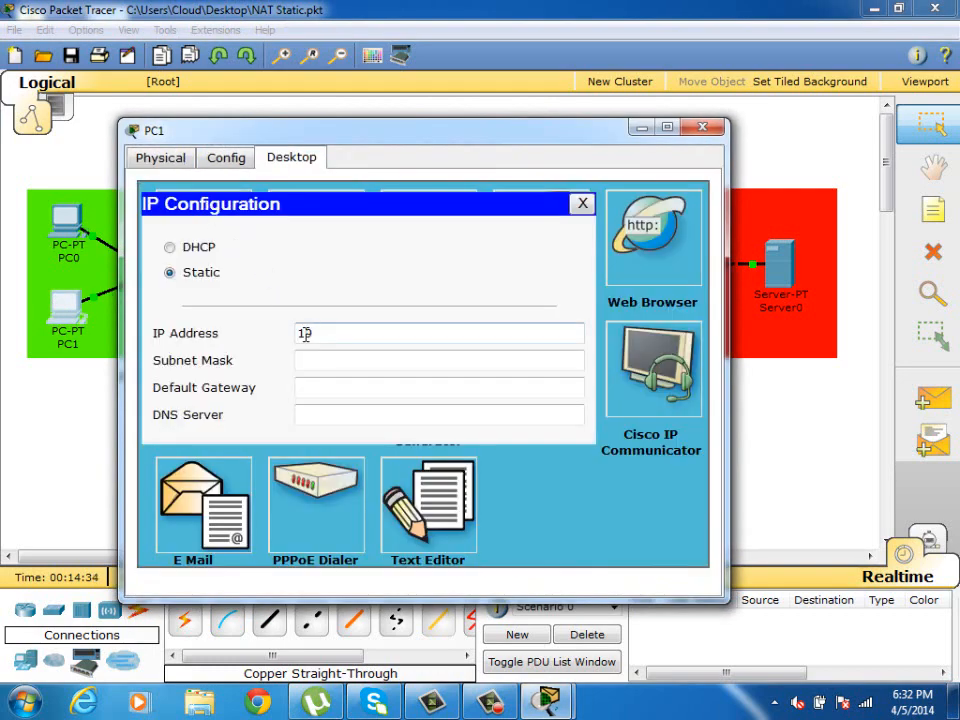
text(8.10.11)
key(Tab)
key(Tab)
text(19)
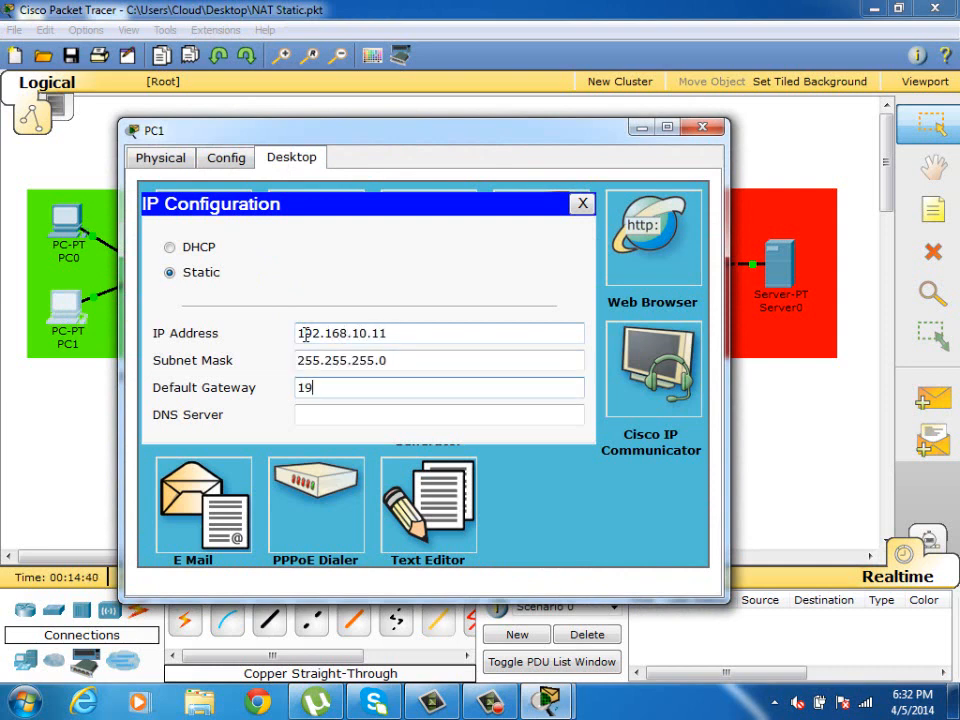
text(2.168.10.1)
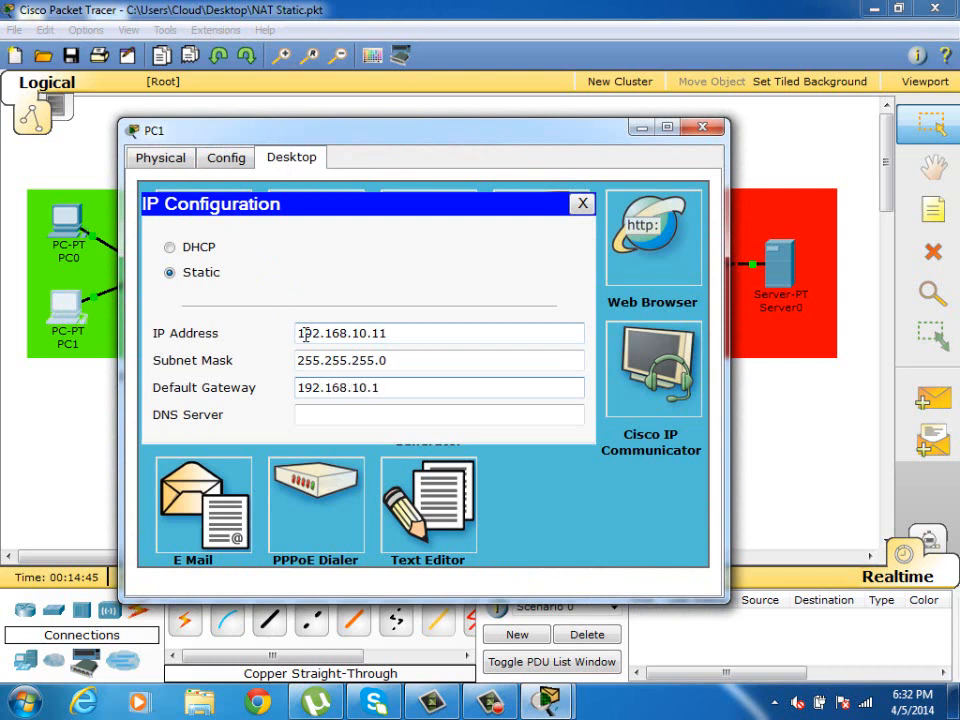
click(582, 204)
Ping the server at 192.168.30.10 from PC1's command prompt and close the PC1 window
click(520, 272)
text(p)
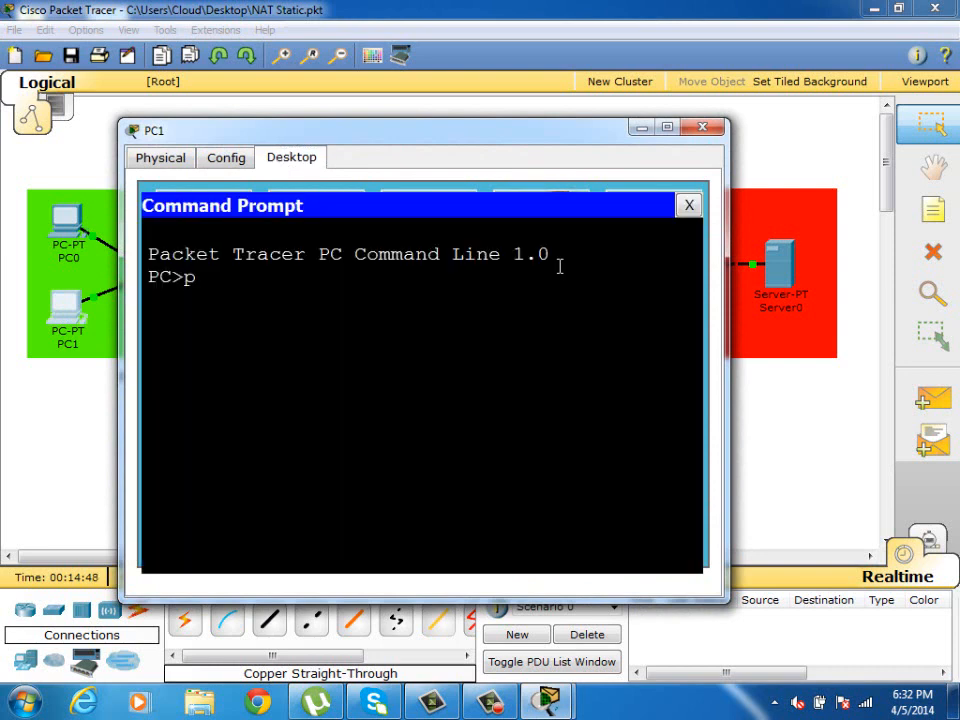
text(ing 192.1)
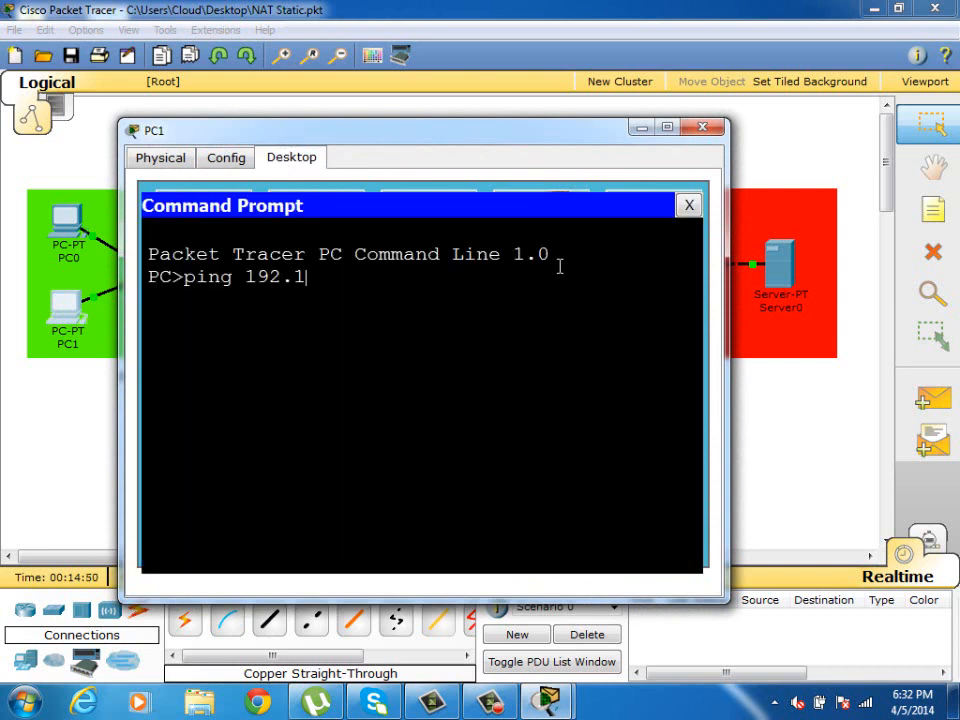
text(68.30.10)
drag(529, 138, 258, 127)
key(Return)
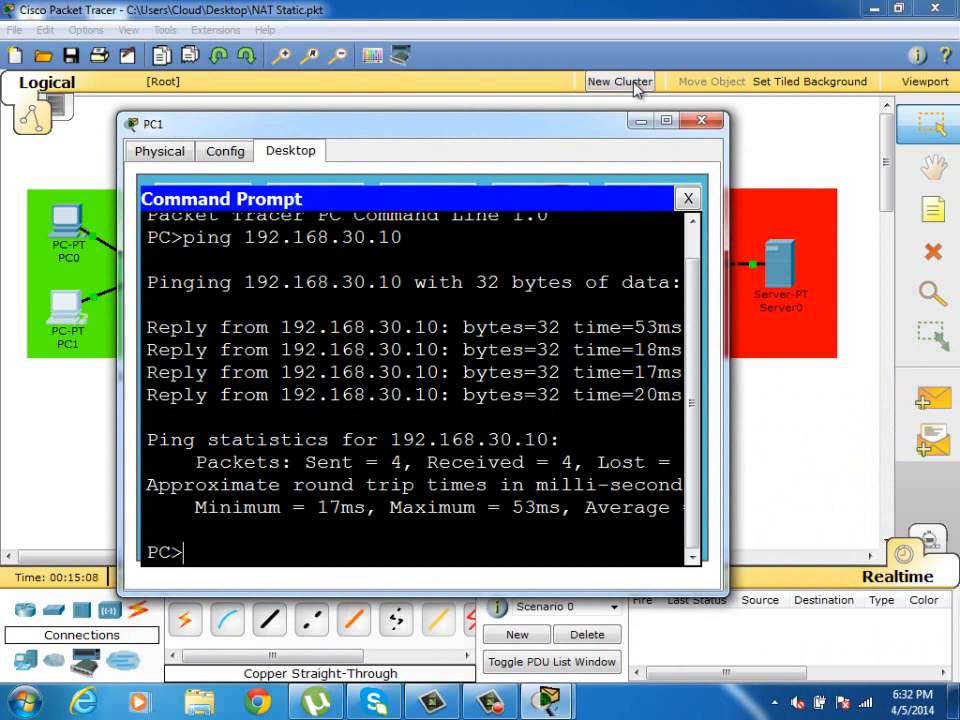
click(701, 120)
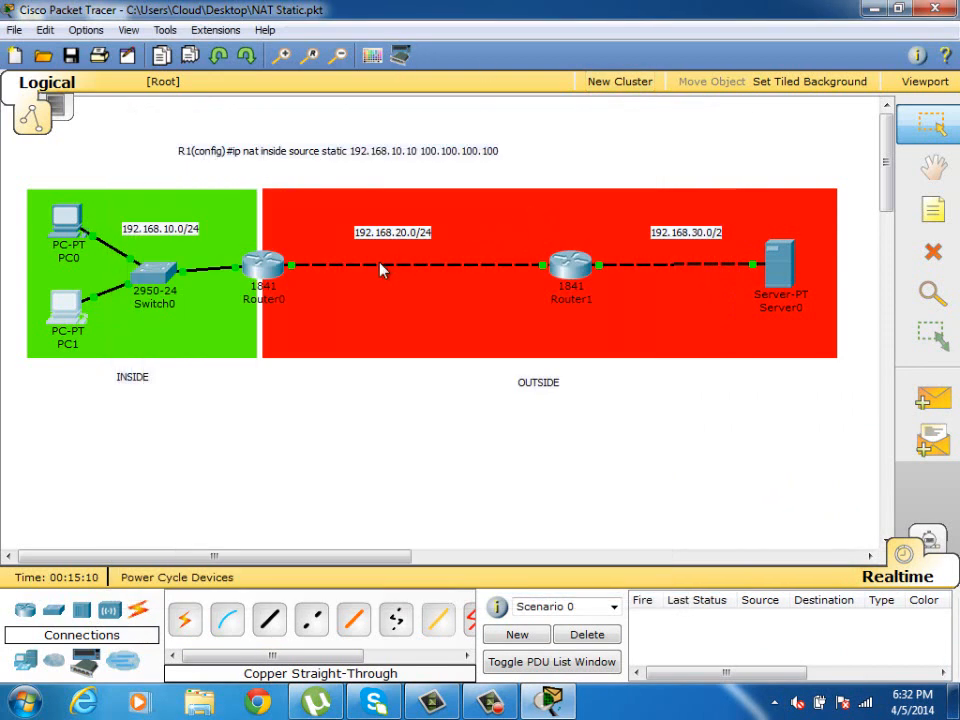
Open Router0's command line and enter global configuration mode
mouse_move(381, 268)
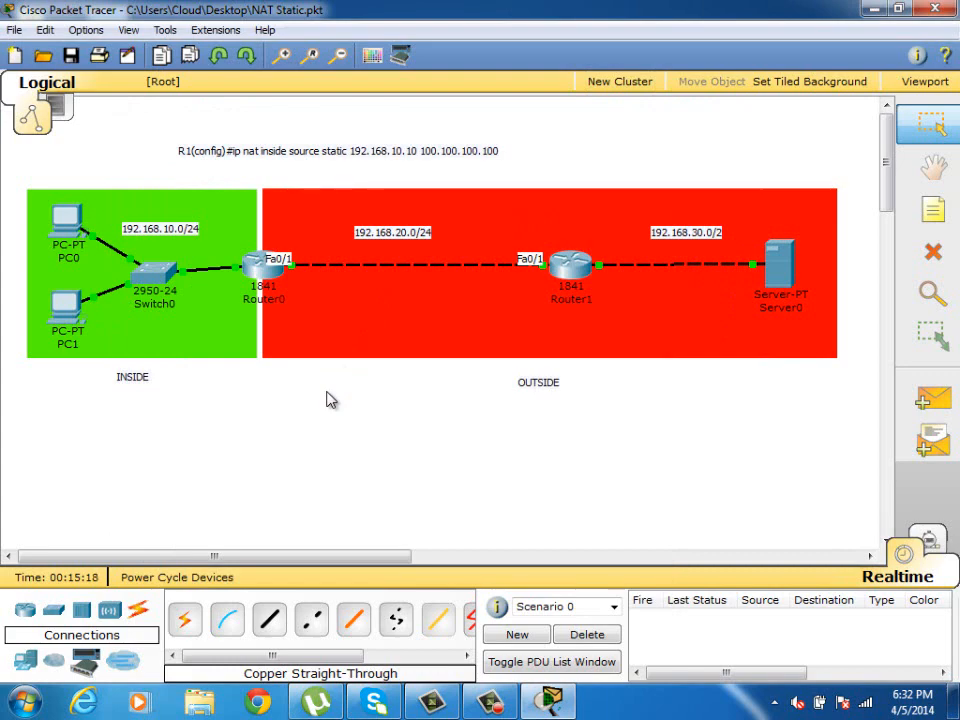
click(263, 268)
double_click(285, 180)
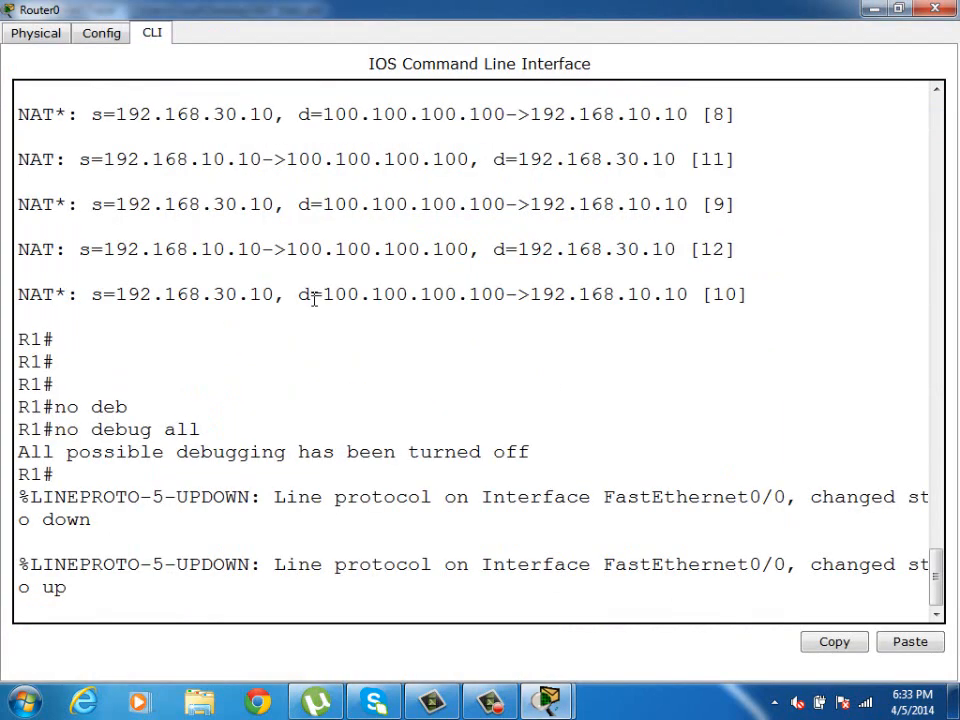
key(Return)
key(Return)
key(Return)
key(Return)
key(Return)
key(Return)
key(Return)
key(Return)
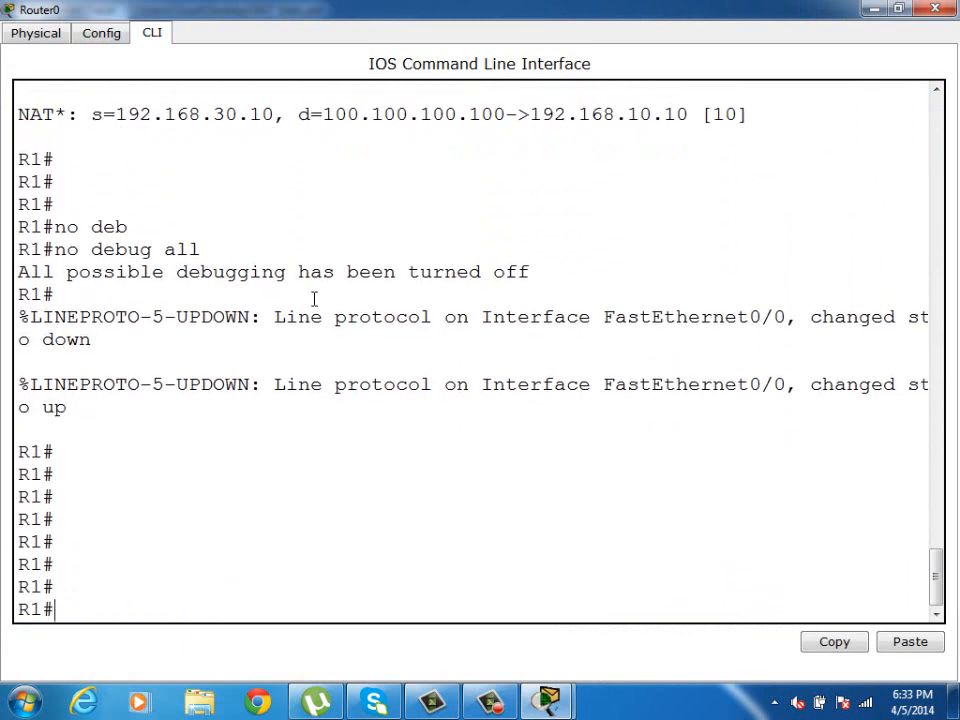
text(config t)
key(Return)
key(Return)
key(Return)
key(Return)
Remove the static NAT mapping of 192.168.10.10 to 100.100.100.100 from R1
text(exit)
key(Up)
key(Up)
key(Up)
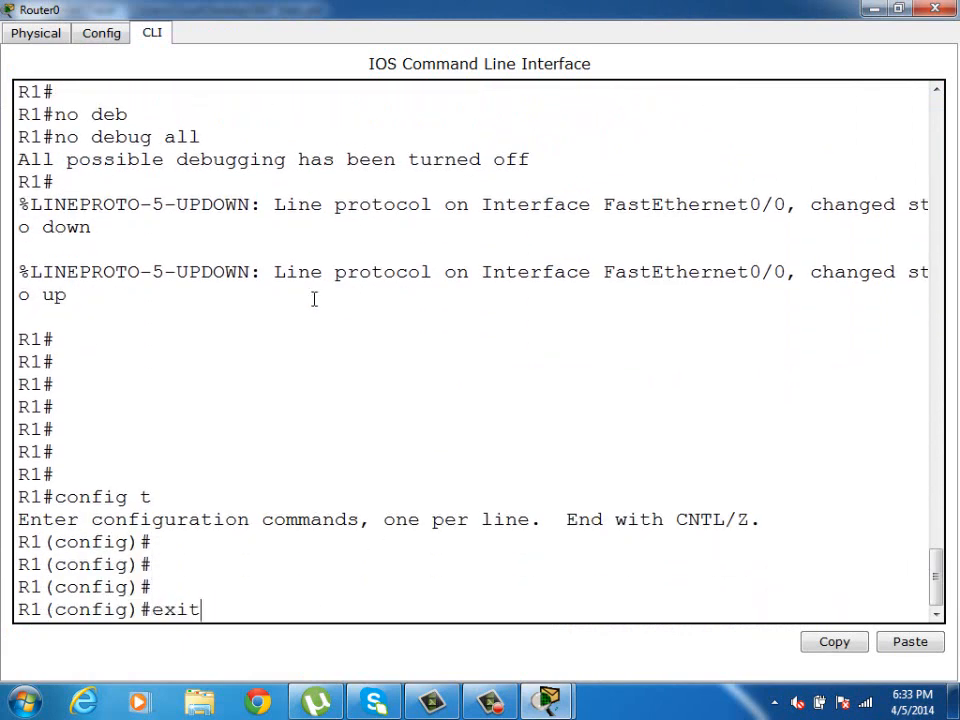
key(Left)
key(Left)
key(Left)
key(Left)
key(Left)
key(Left)
key(Left)
key(Left)
key(Left)
key(Left)
key(Left)
key(Left)
key(Left)
key(Left)
key(Left)
key(Left)
key(Left)
key(Left)
key(Left)
key(Left)
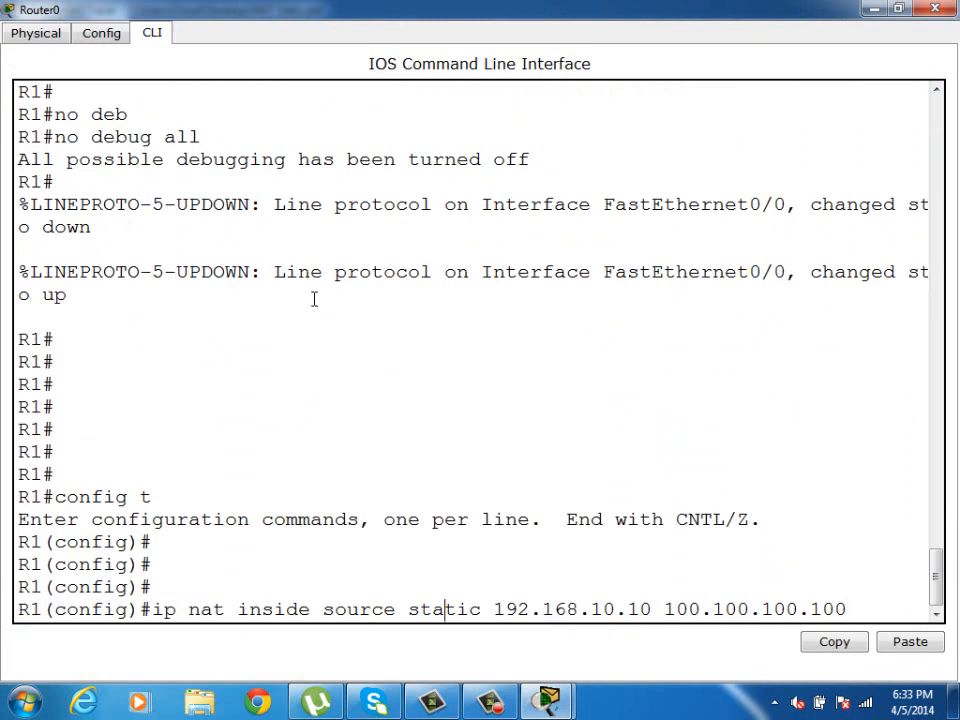
text(no)
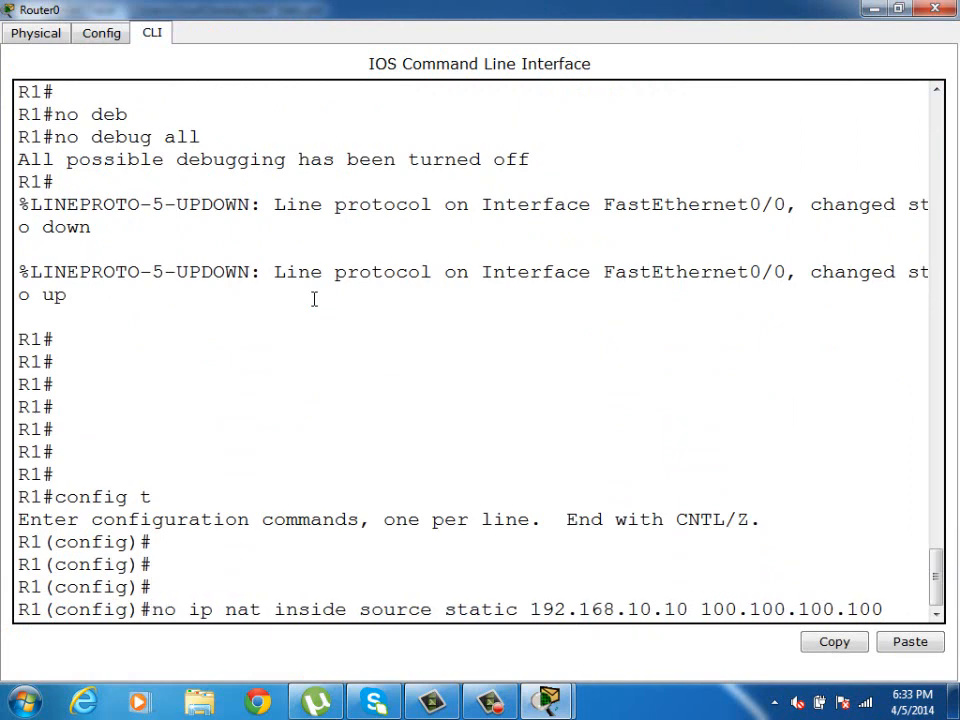
key(Return)
key(Return)
key(Return)
key(Return)
key(Return)
key(Return)
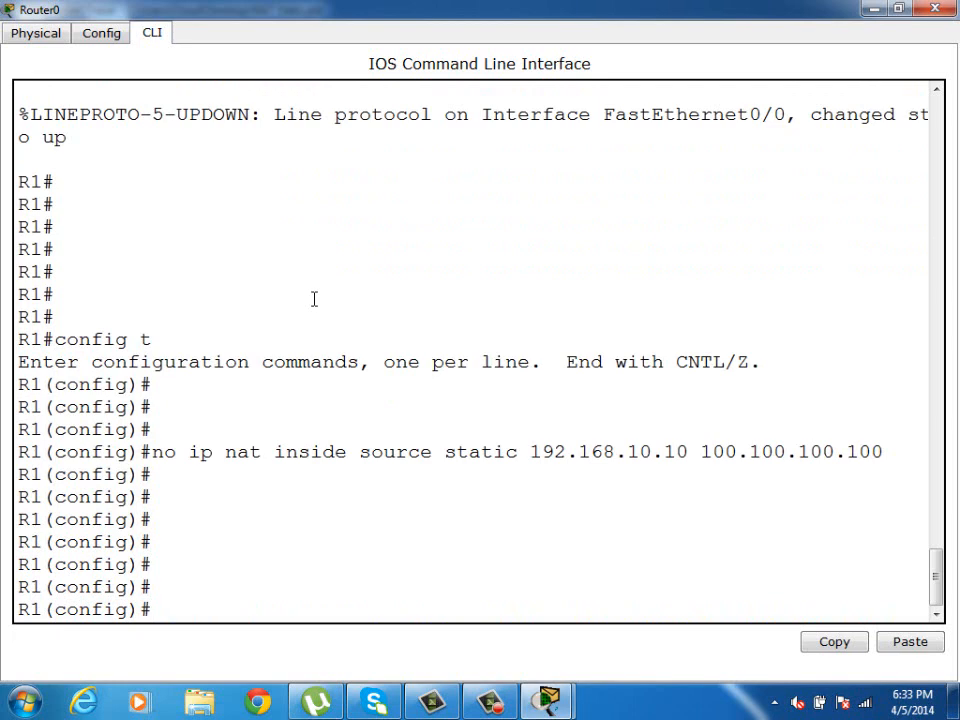
Configure interface FastEthernet 0/0 on R1 as the NAT inside interface
text(inter f 0/0)
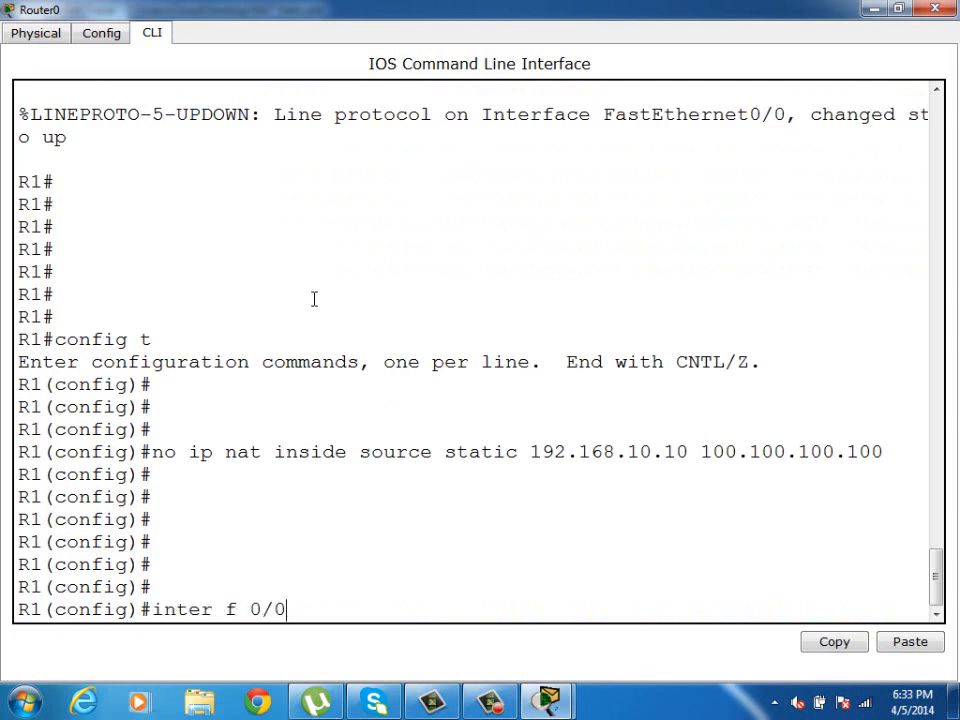
key(Return)
key(Return)
text(ip nat)
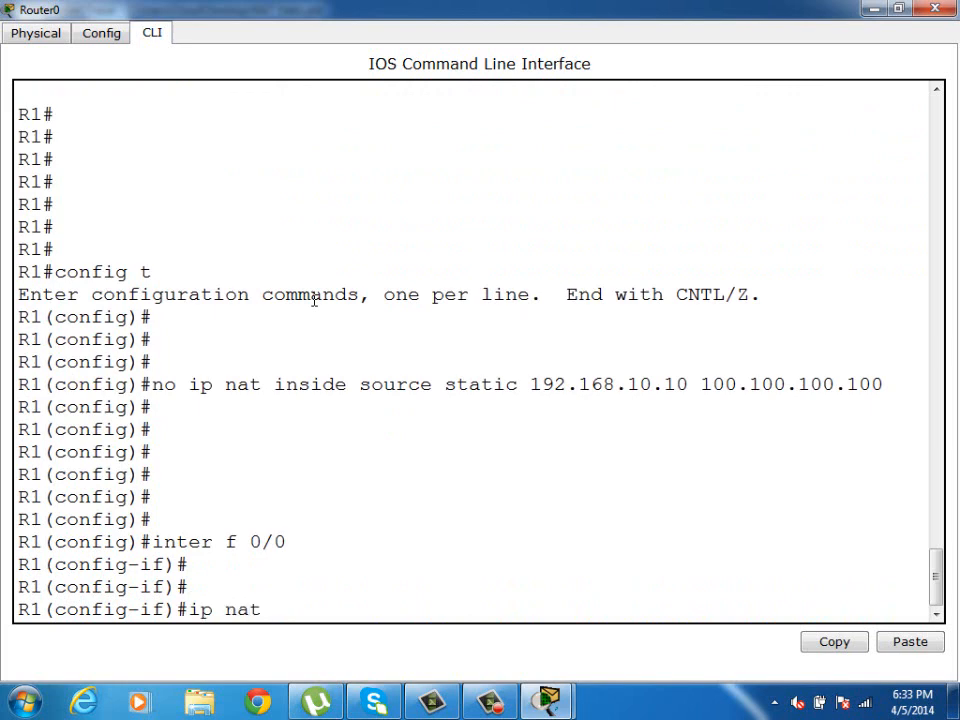
text( inside)
key(Return)
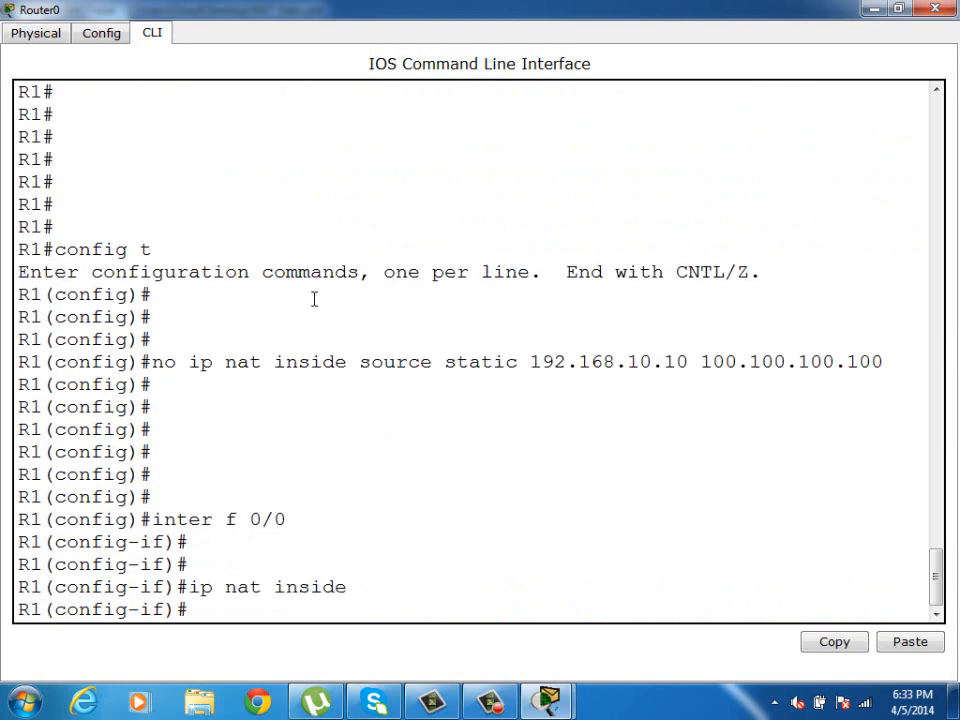
Configure interface FastEthernet 0/1 as the NAT outside interface and return to global configuration mode
text(inter f 0/)
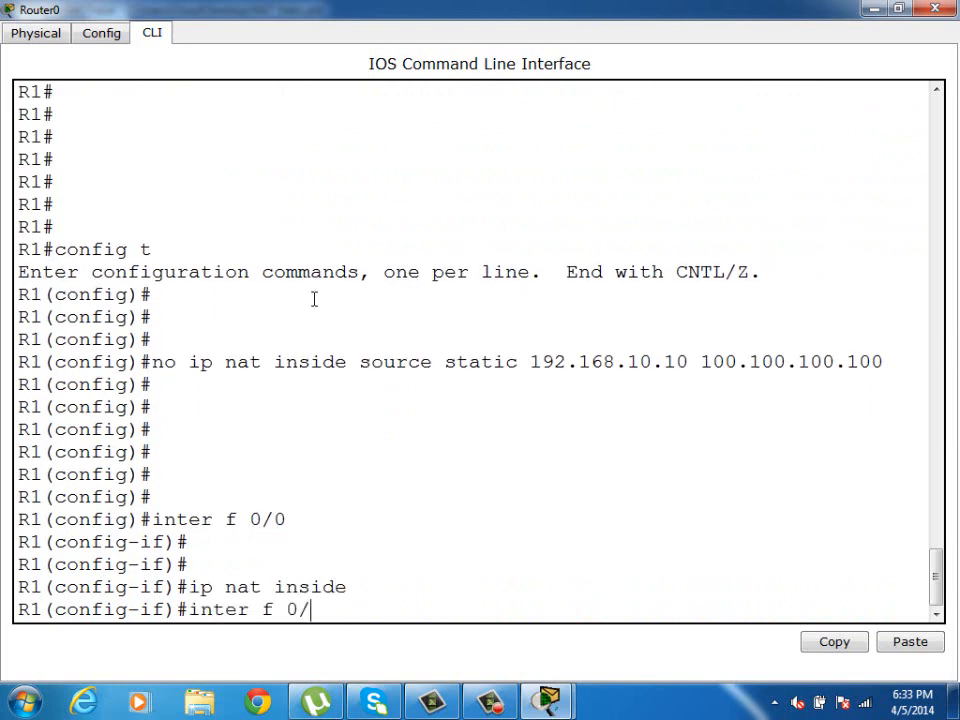
text(1)
key(Return)
text(ip)
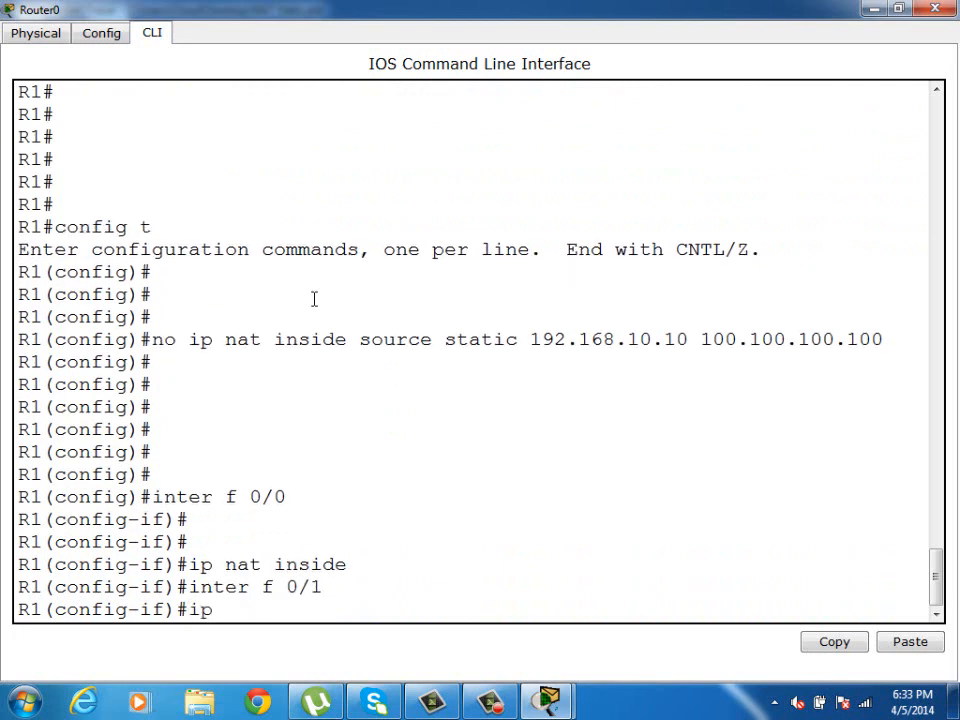
text( nat outside)
key(Return)
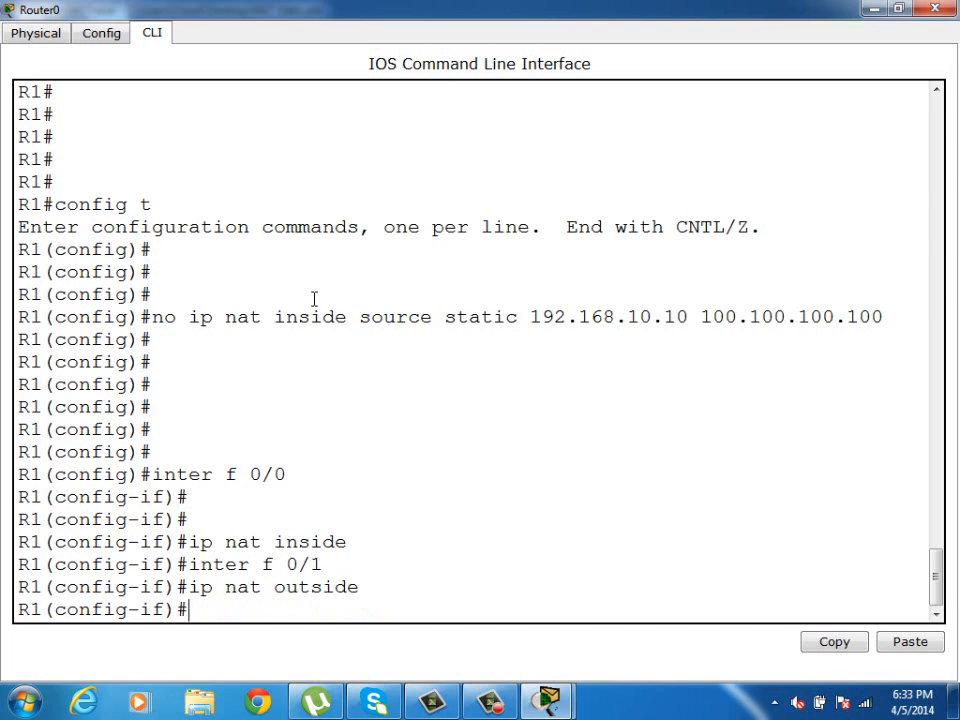
text(exit)
key(Return)
key(Return)
key(Return)
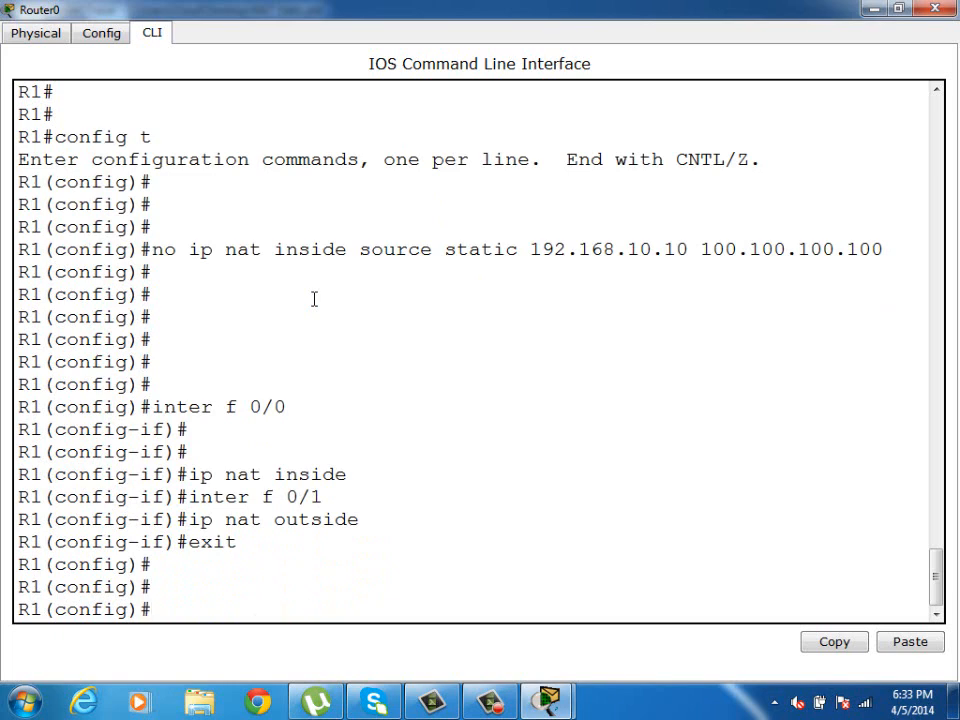
Create access list 10 permitting network 192.168.10.0 with wildcard mask 0.0.0.255
text(acc)
key(Tab)
text(1)
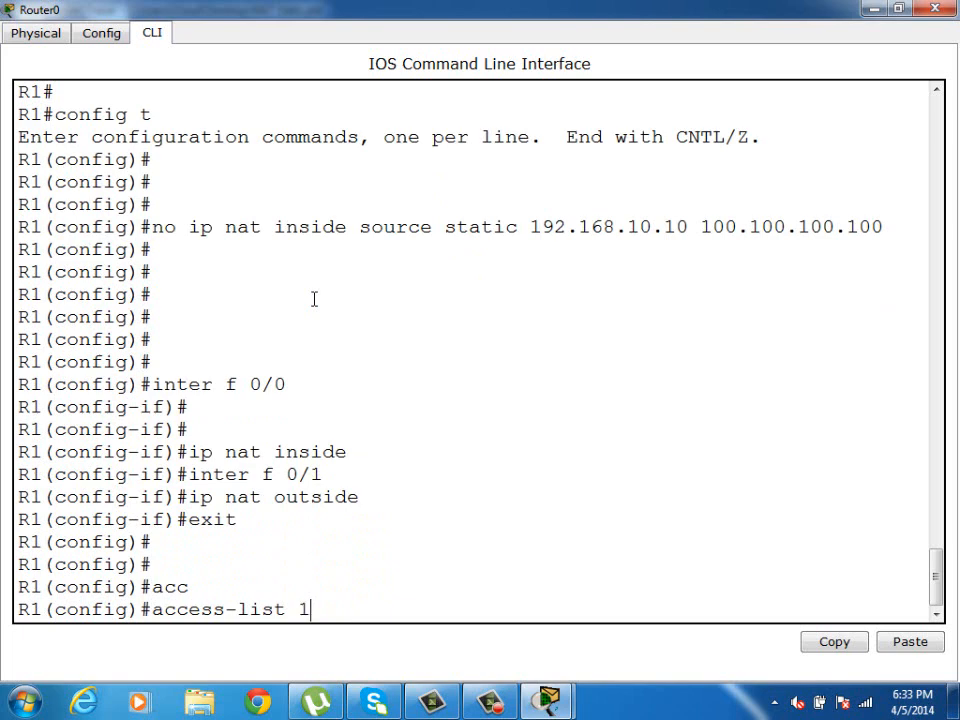
text(0 perm)
key(Tab)
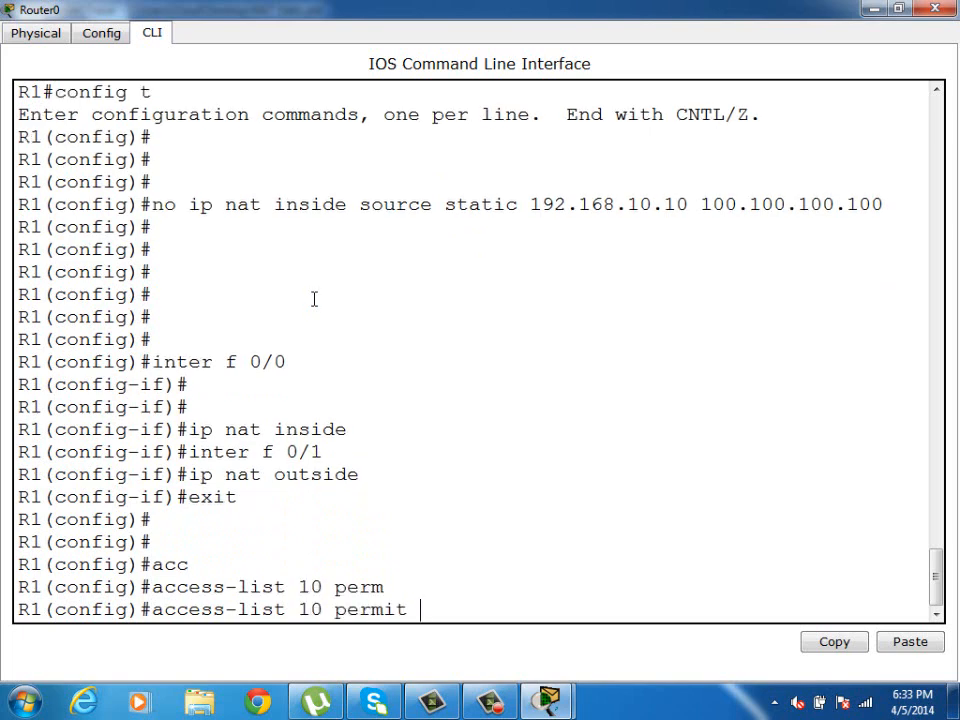
text(192.168.10.0 0.)
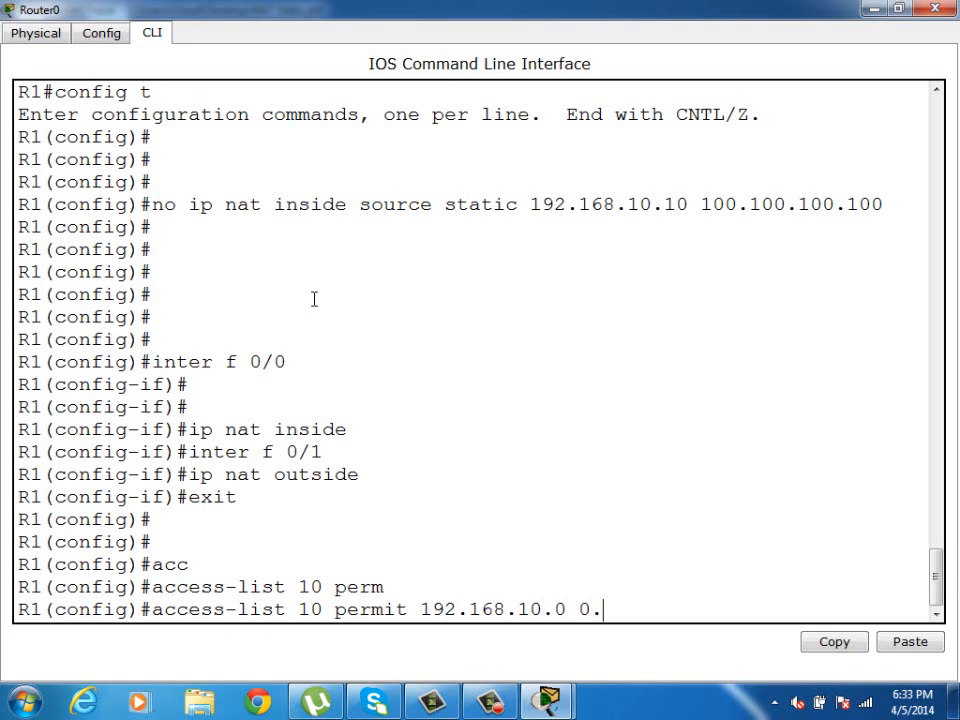
text(0.0.255)
key(Return)
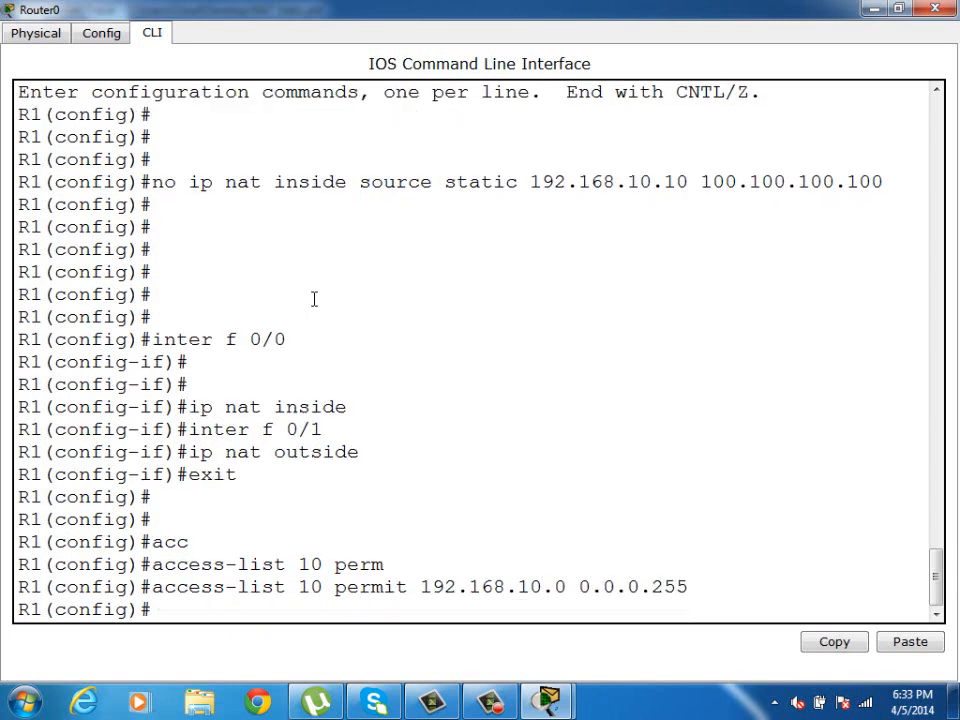
Compare the network permitted by access list 10 with the inside PCs in the topology and return to Router0's command line
triple_click(470, 582)
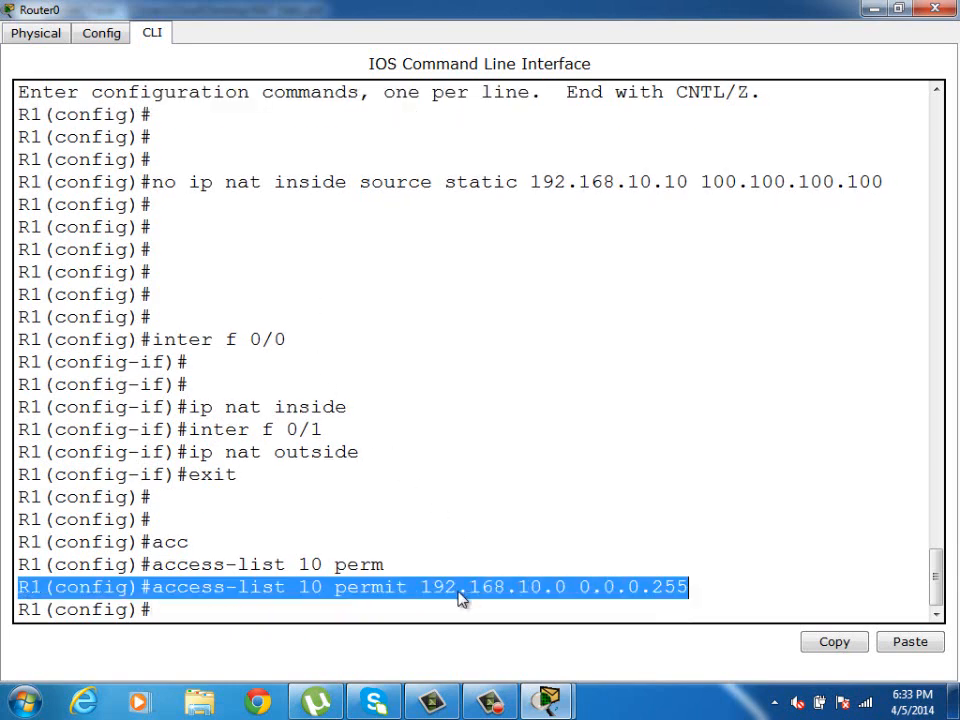
click(409, 612)
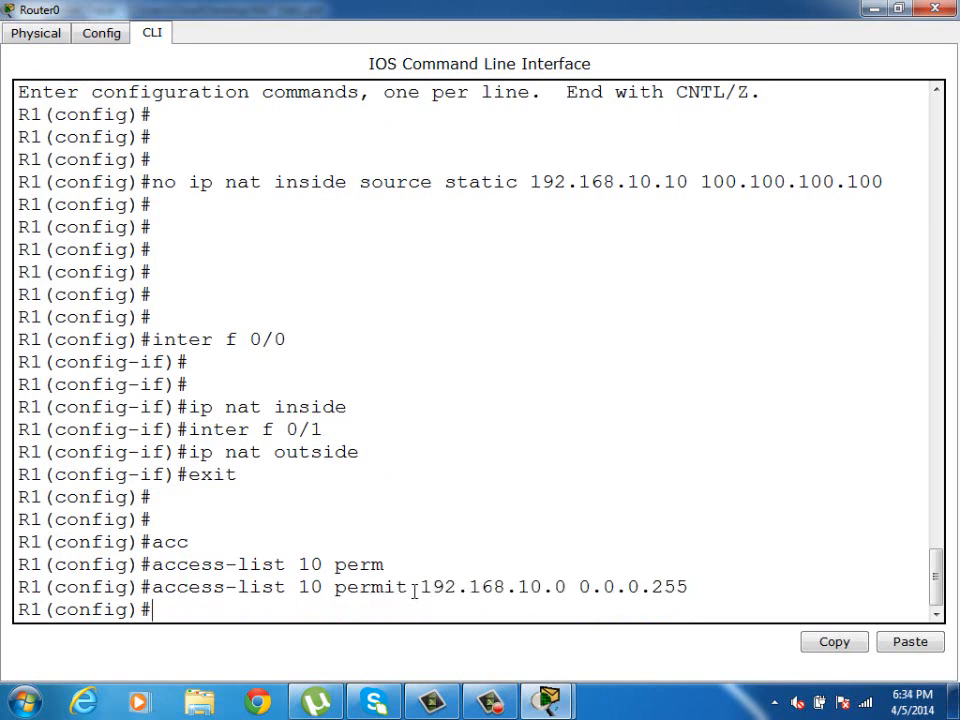
drag(420, 589, 690, 606)
click(876, 10)
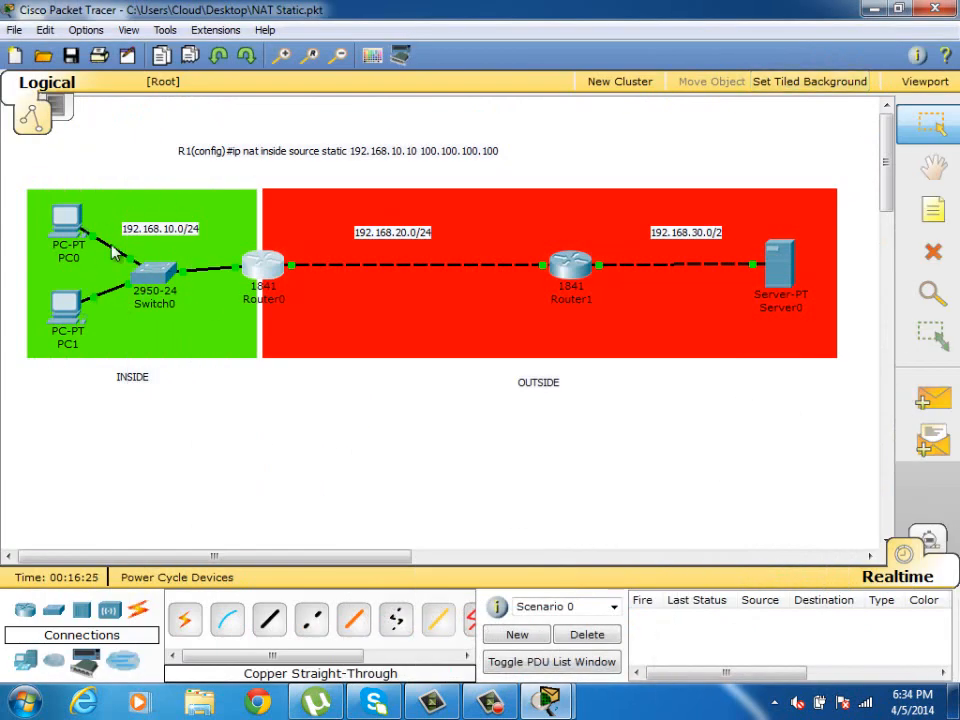
click(258, 266)
double_click(320, 179)
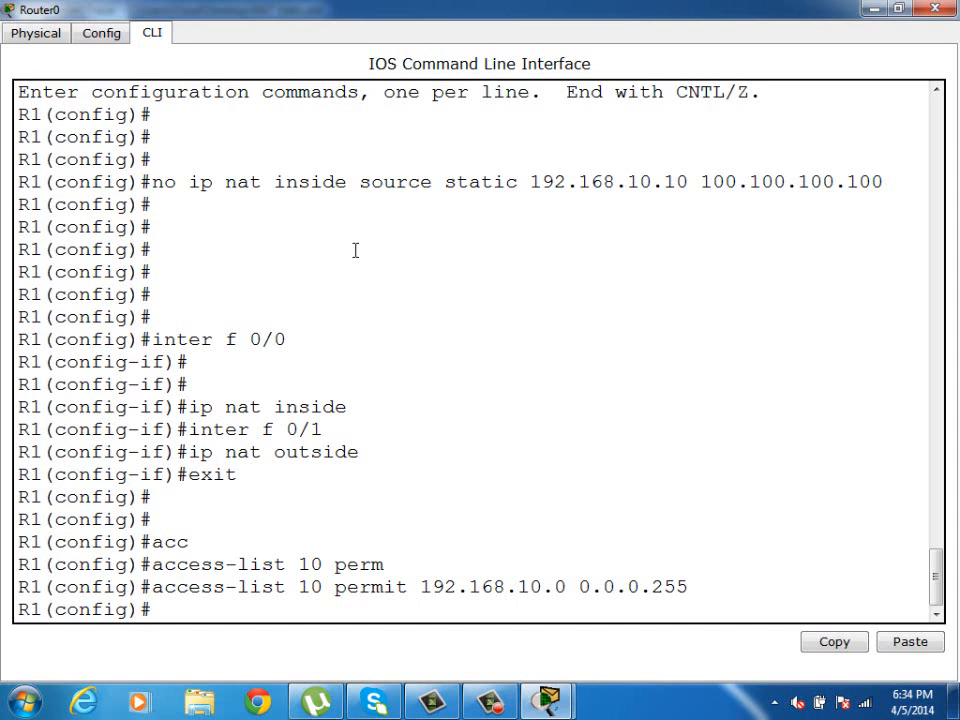
Create a NAT pool named CCNP ranging from 200.200.200.1 to 200.200.200.200 with its netmask, checking the command help for each argument
key(Return)
key(Return)
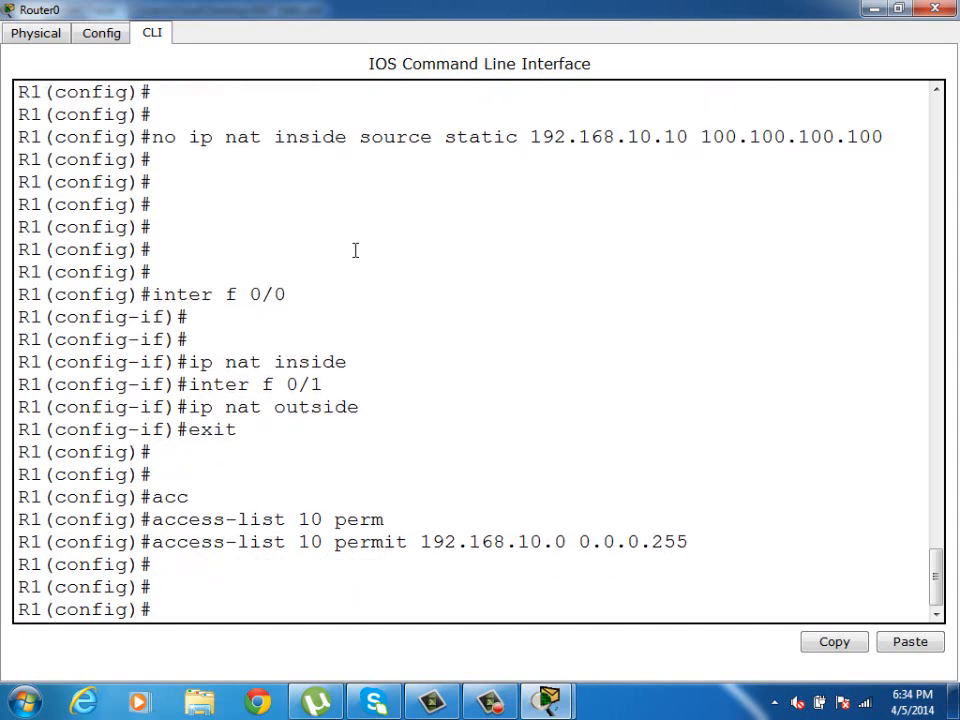
text(ip nat po)
key(Tab)
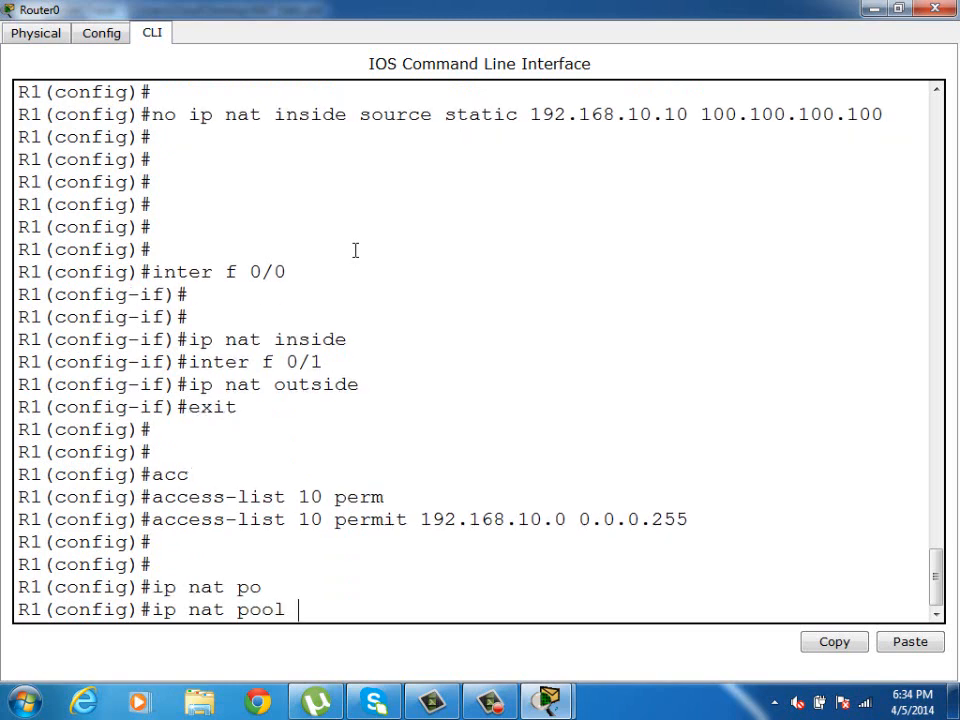
text(CCNP)
text(?)
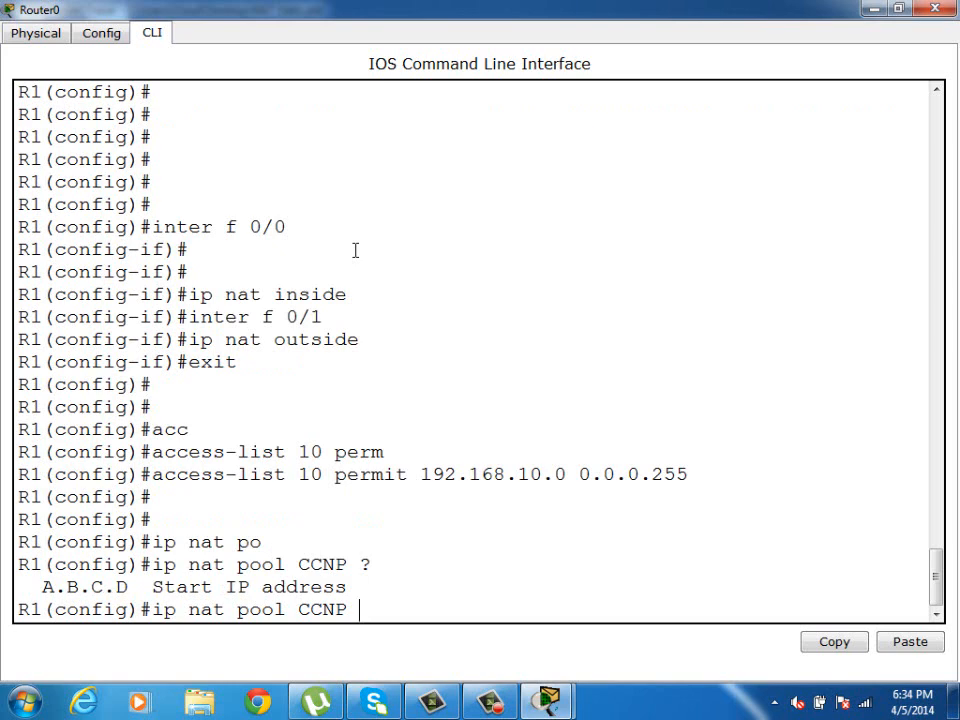
text(200.200.)
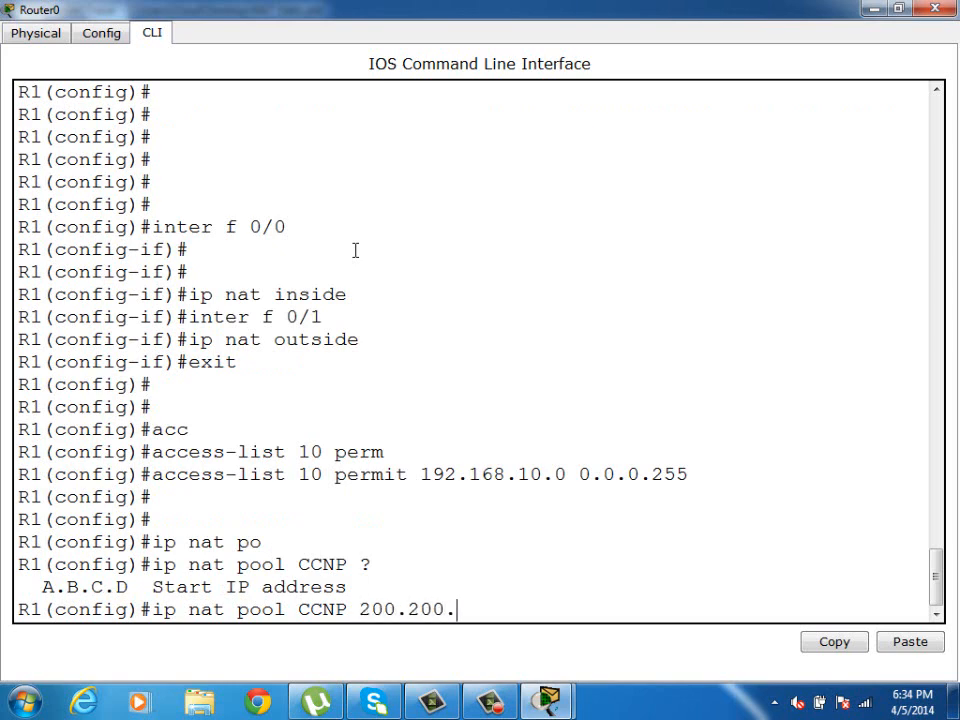
text(200.1 ?)
text(255)
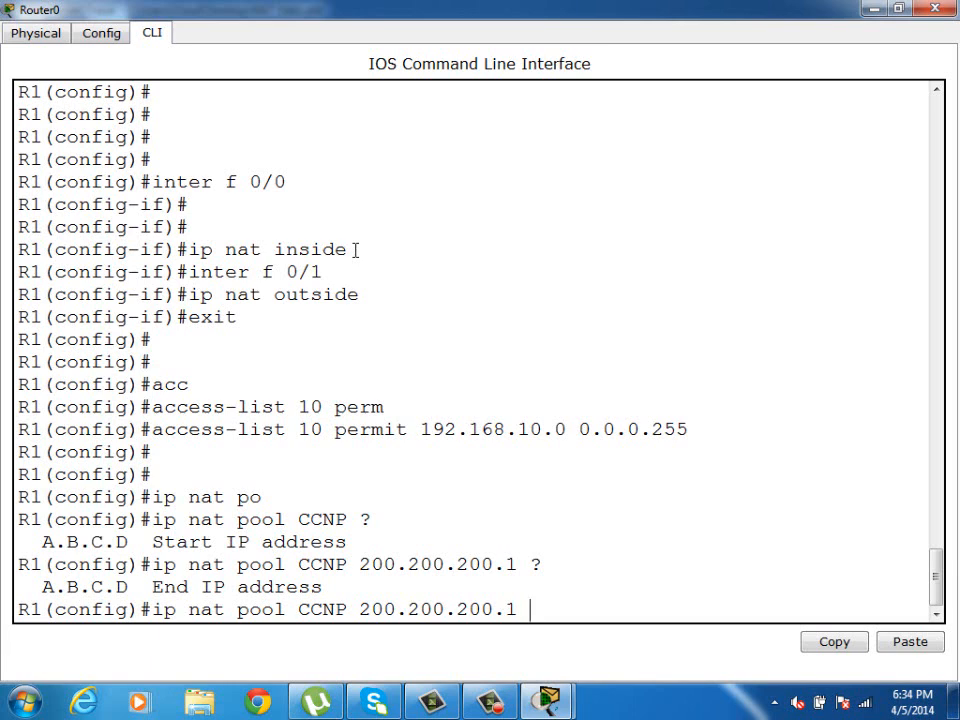
key(BackSpace)
key(BackSpace)
key(BackSpace)
text(200.200.200.200)
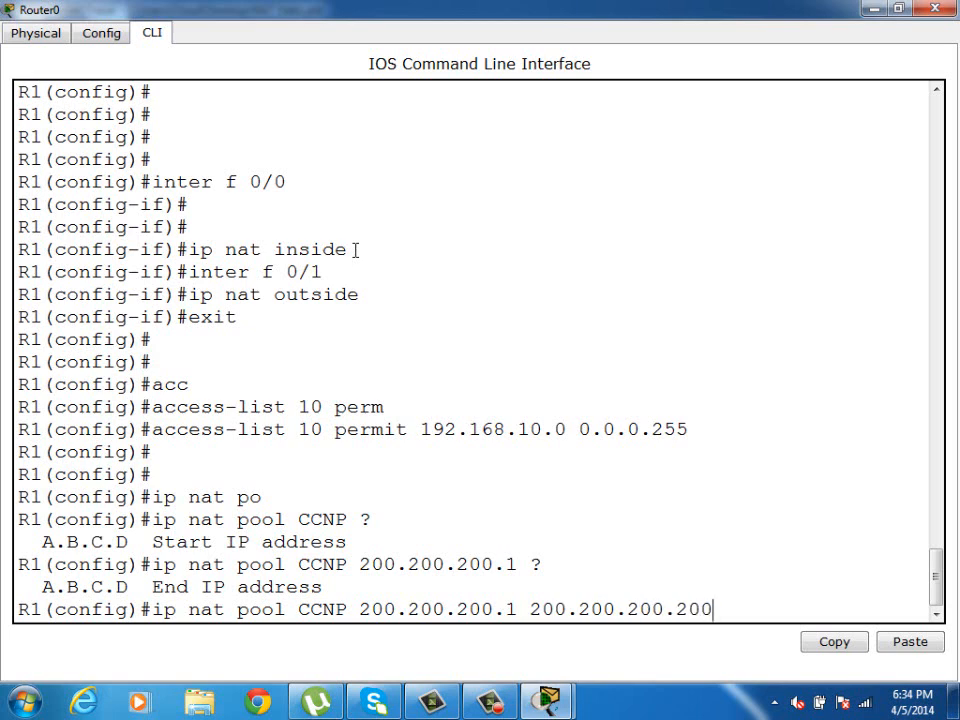
text( ?)
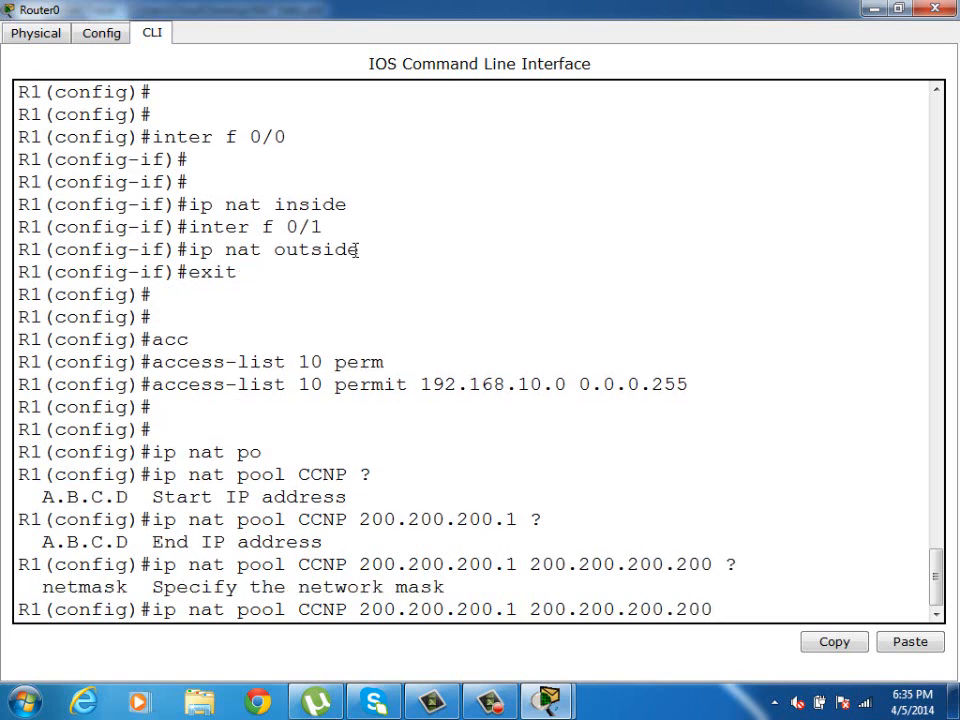
text(ne)
key(Tab)
text(255.255.2)
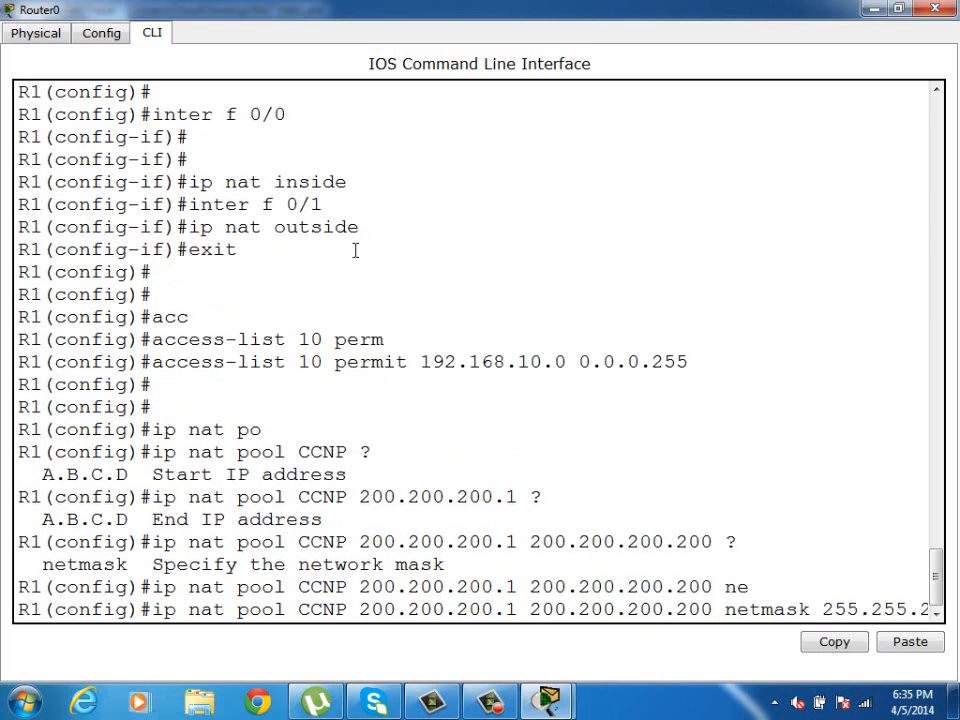
key(Return)
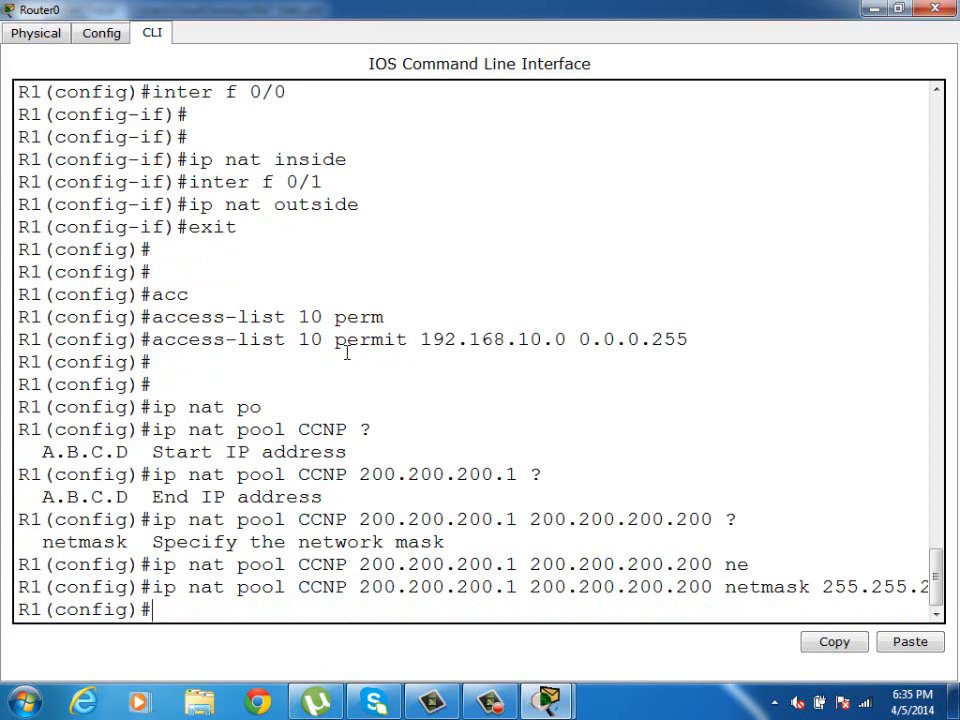
triple_click(372, 590)
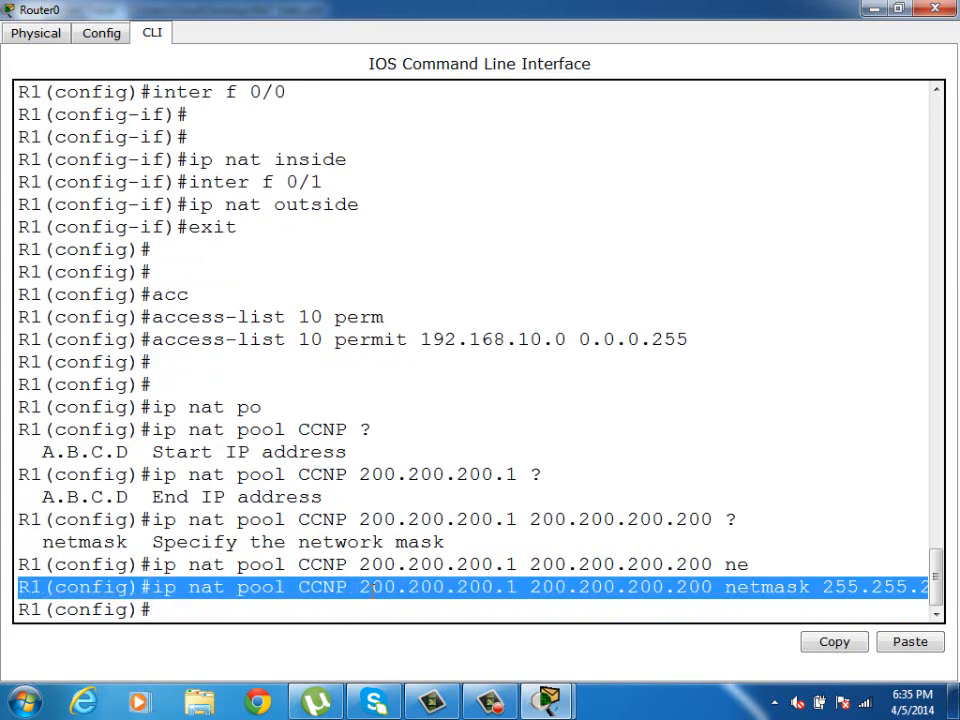
right_click(374, 594)
click(392, 604)
right_click(421, 588)
click(440, 596)
click(451, 607)
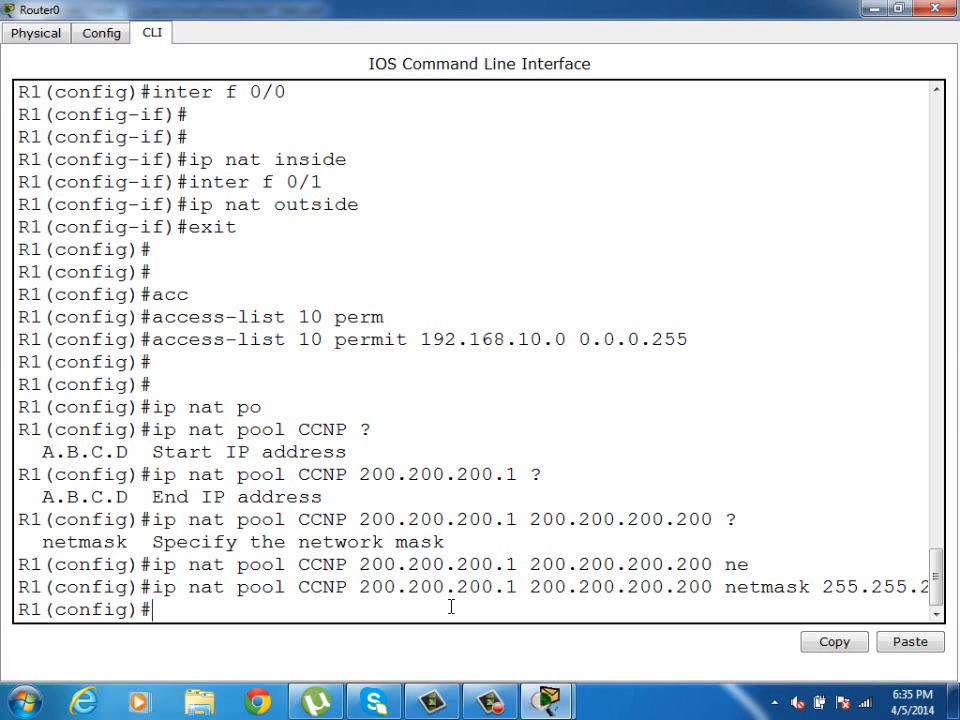
Enable dynamic NAT for inside sources matching access list 10, translating them through address pool CCNP
key(Return)
key(Return)
text(ip n)
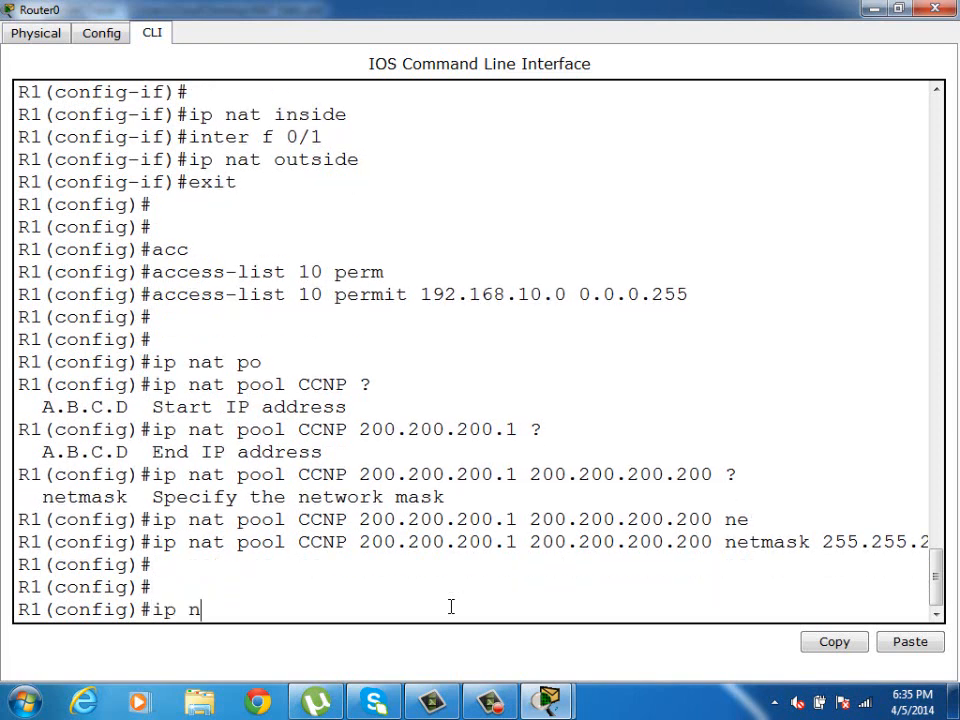
text(at insid)
key(Tab)
text(so)
key(Tab)
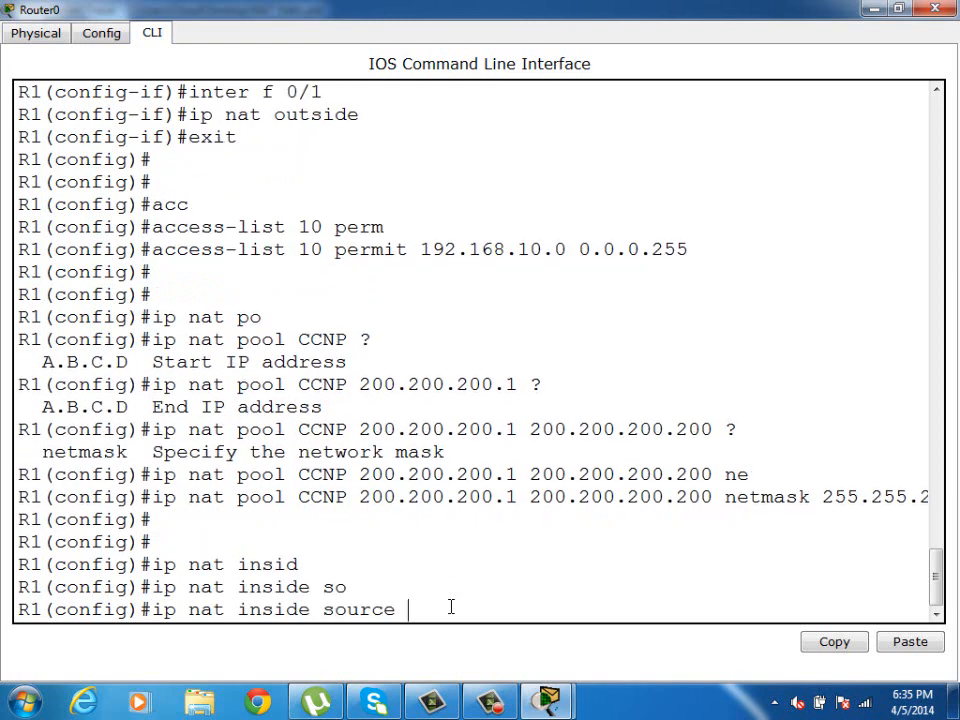
text(li)
key(Tab)
text(1)
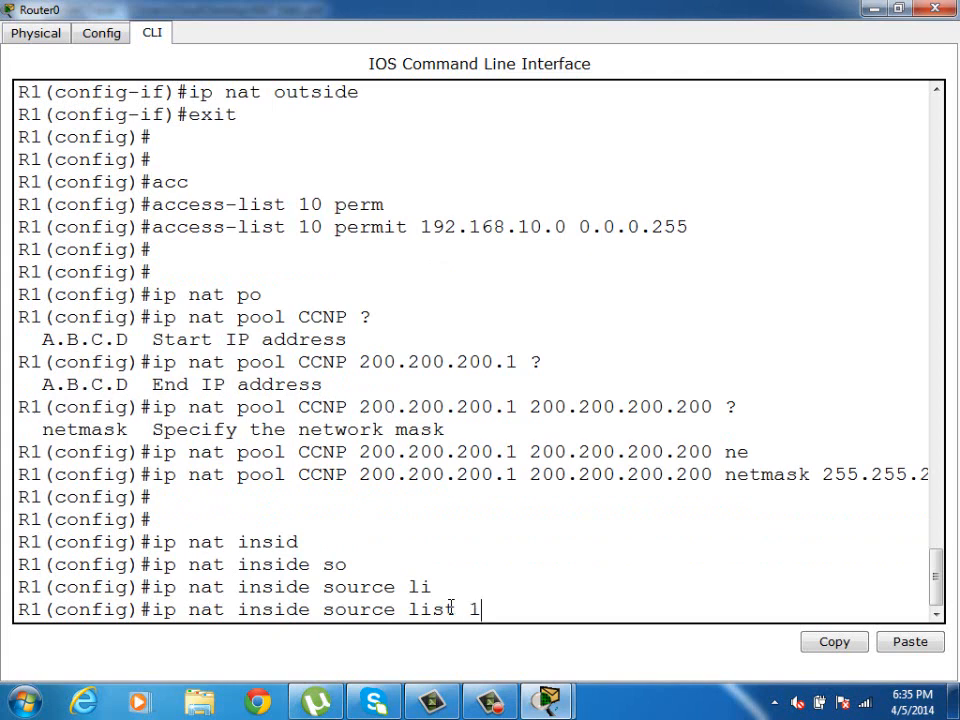
text(0 po)
key(Tab)
text(CCNP)
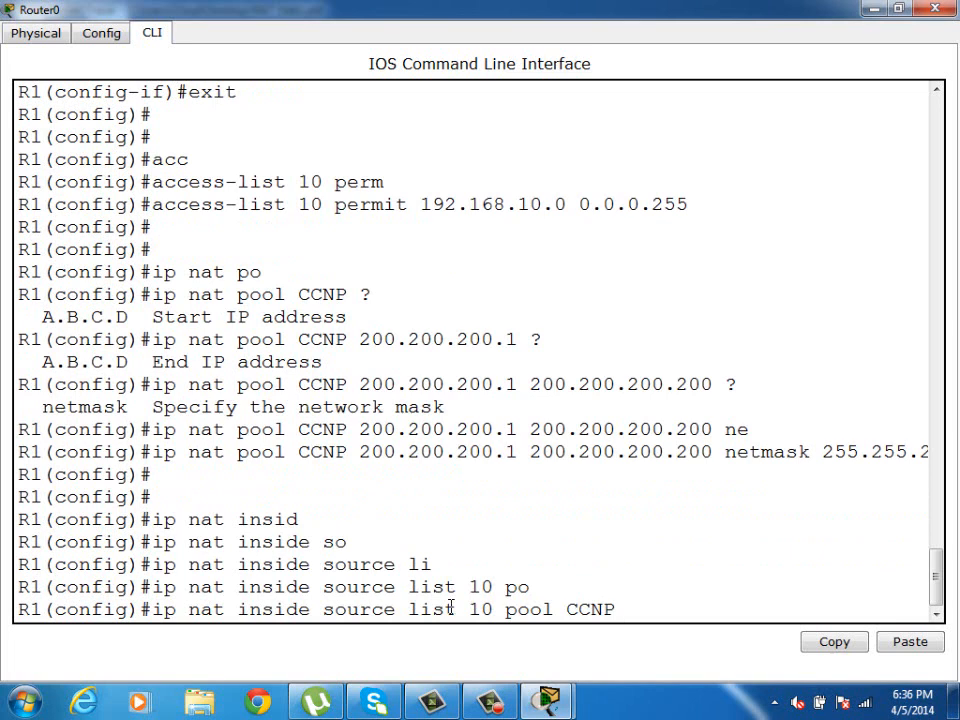
key(Return)
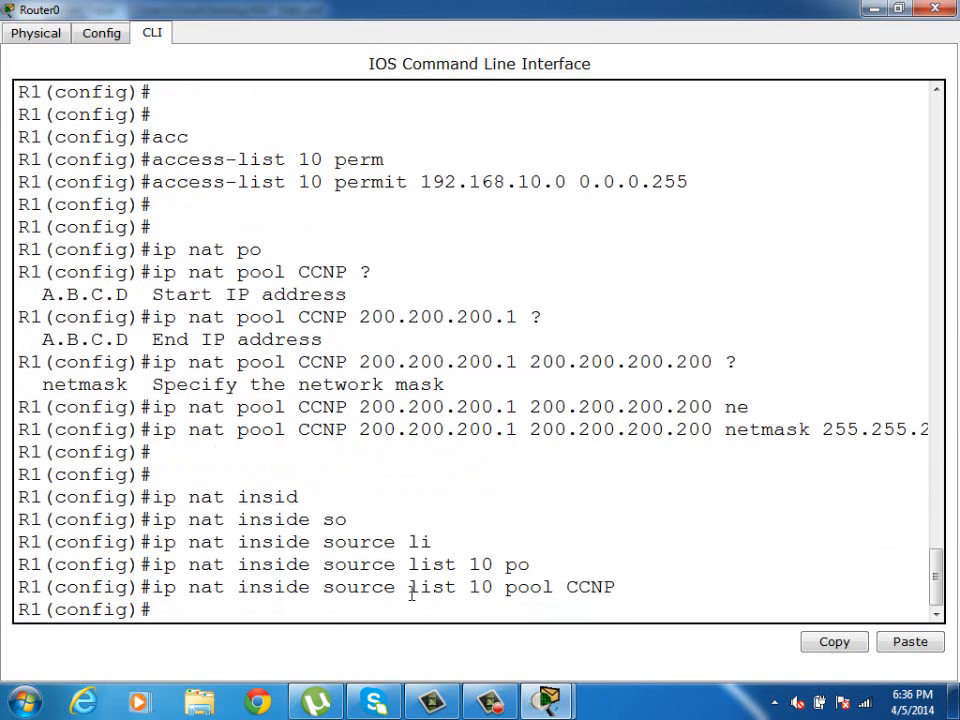
Check the command help for options after pool CCNP in the inside source NAT command and reissue it without any option
drag(410, 588, 495, 588)
drag(553, 590, 618, 593)
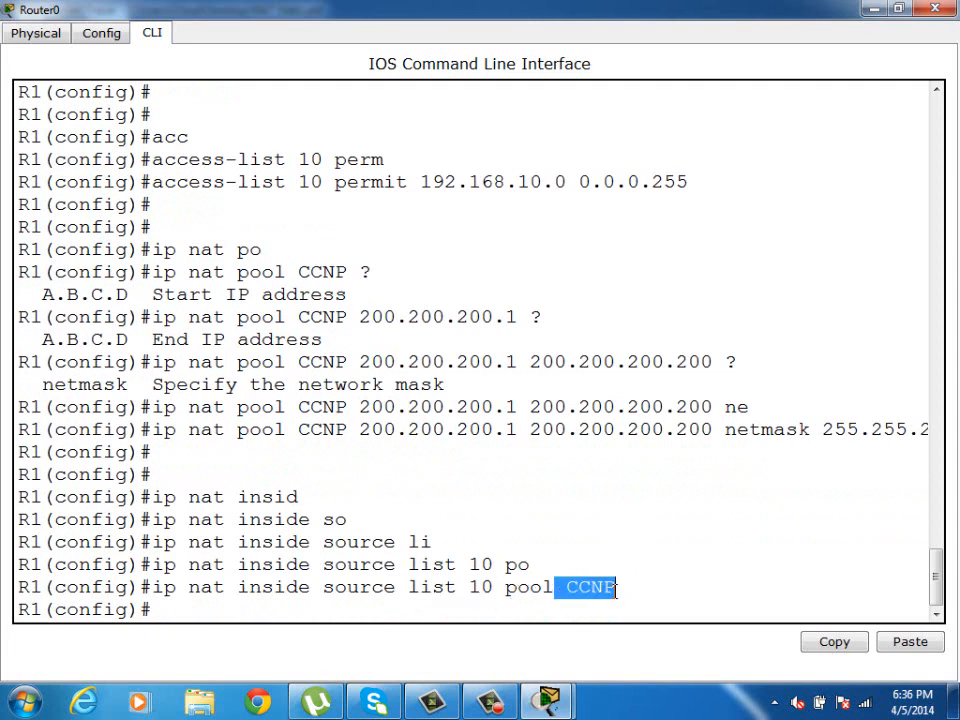
click(617, 593)
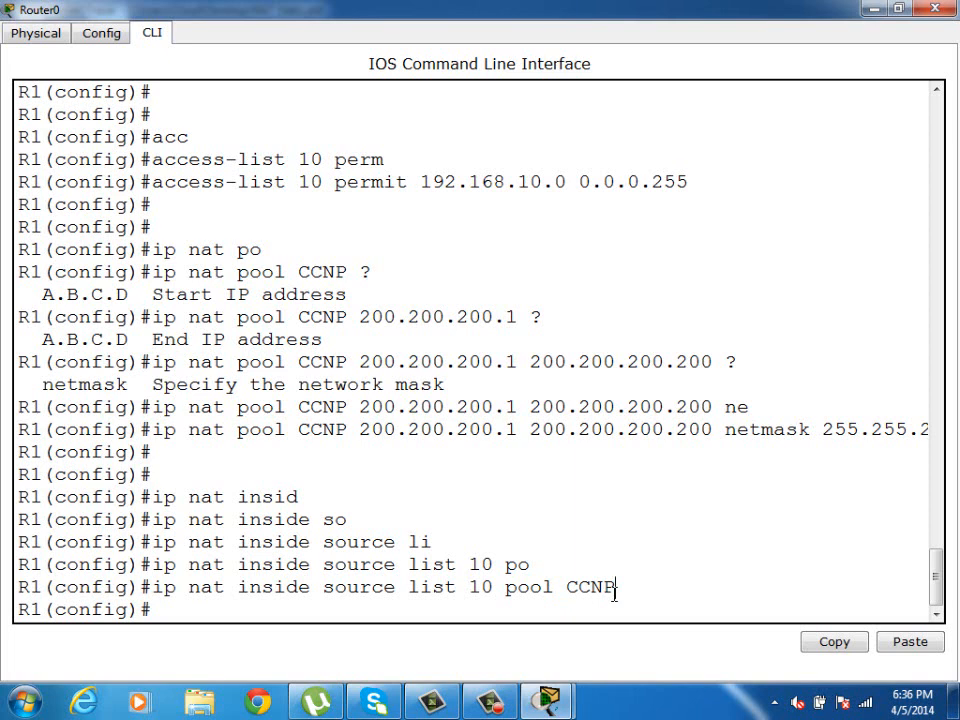
key(Up)
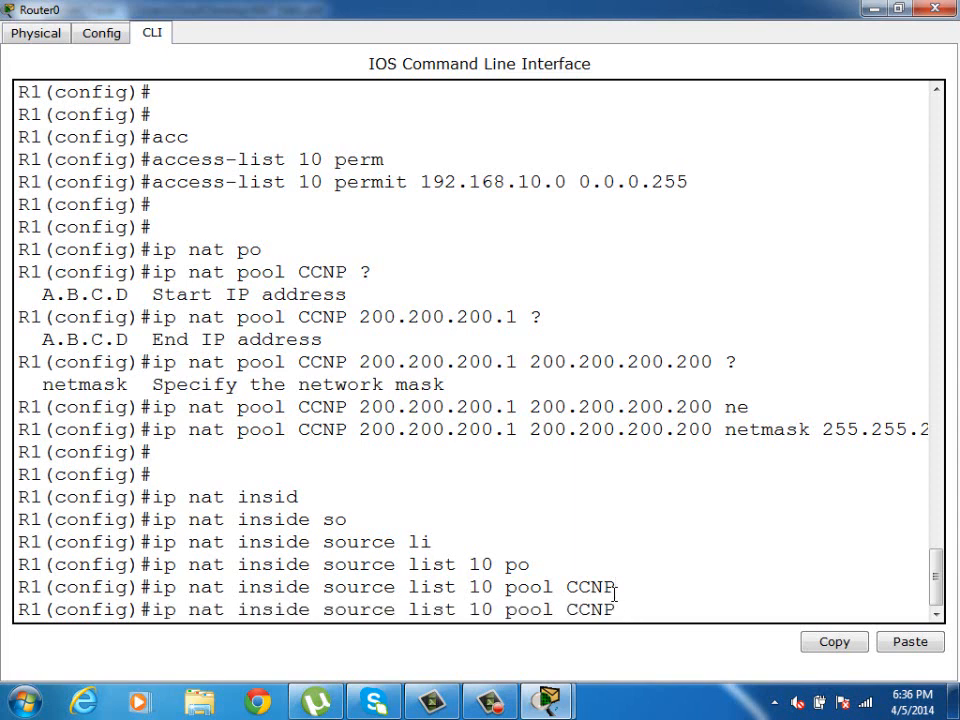
text(?)
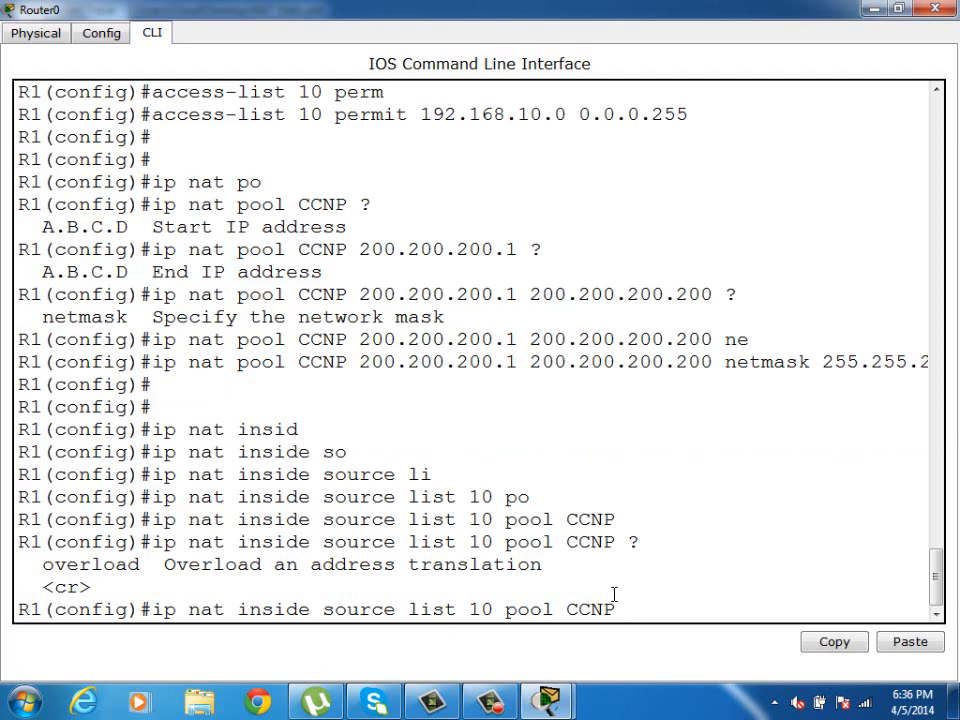
key(Return)
key(Return)
key(Return)
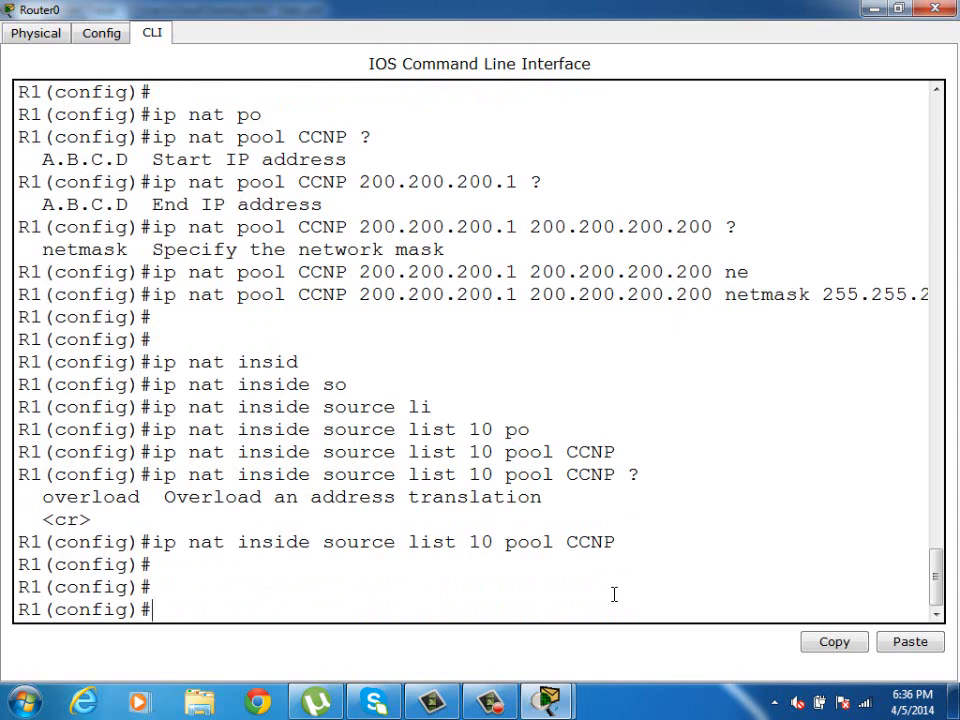
Leave global configuration mode and turn on IP NAT debugging on R1
key(Return)
key(Return)
key(ctrl+z)
key(Return)
key(Return)
key(Return)
key(Return)
key(Return)
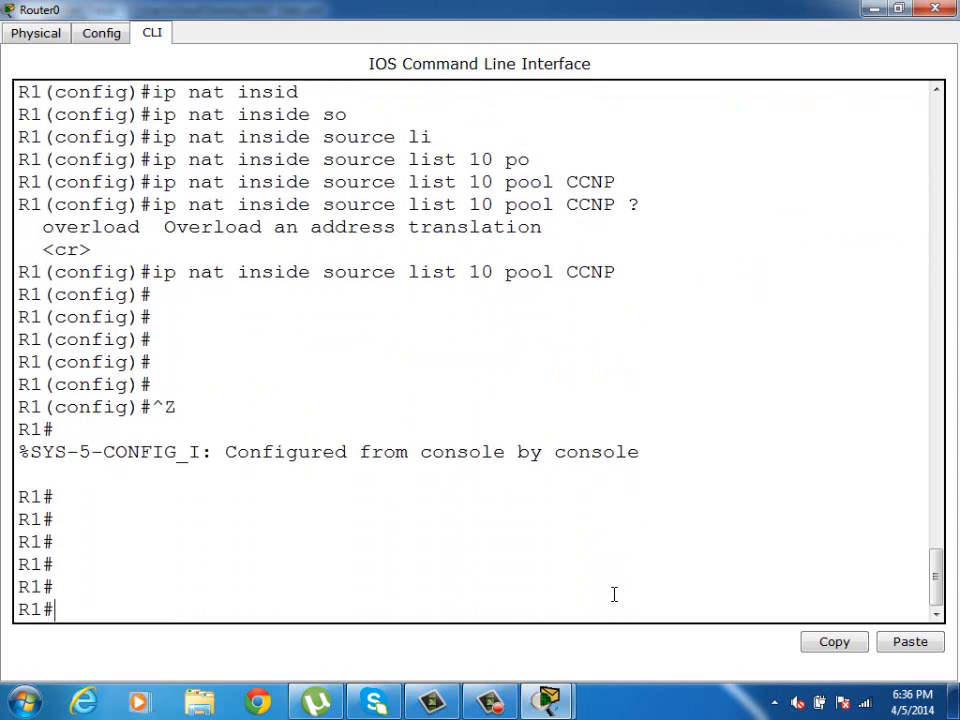
text(deb)
key(Tab)
text(ip nat)
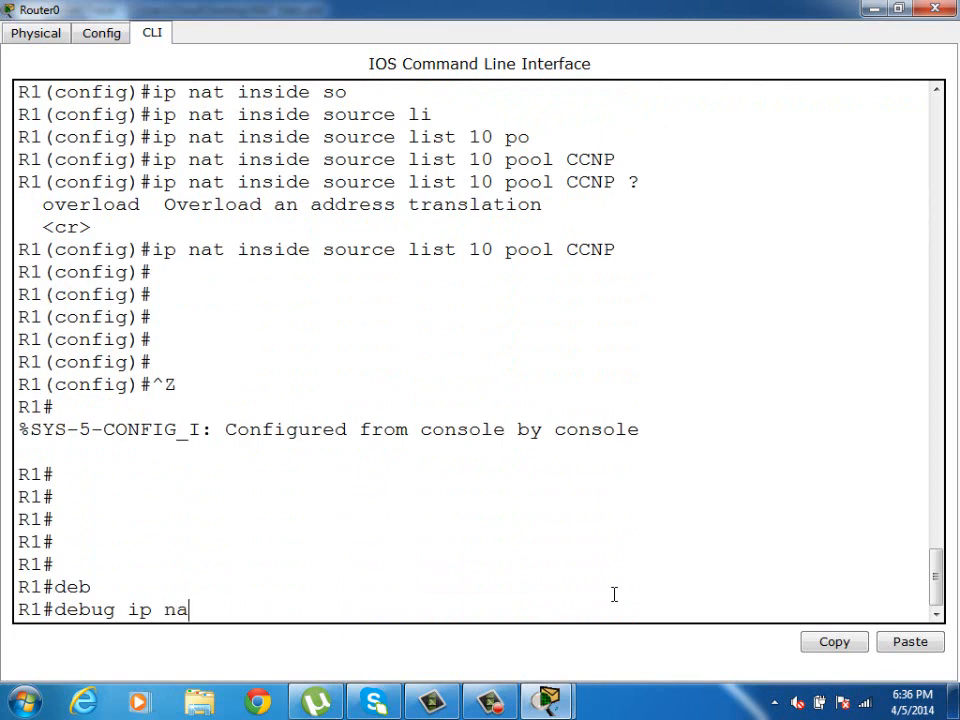
key(Return)
key(Return)
key(Return)
key(Return)
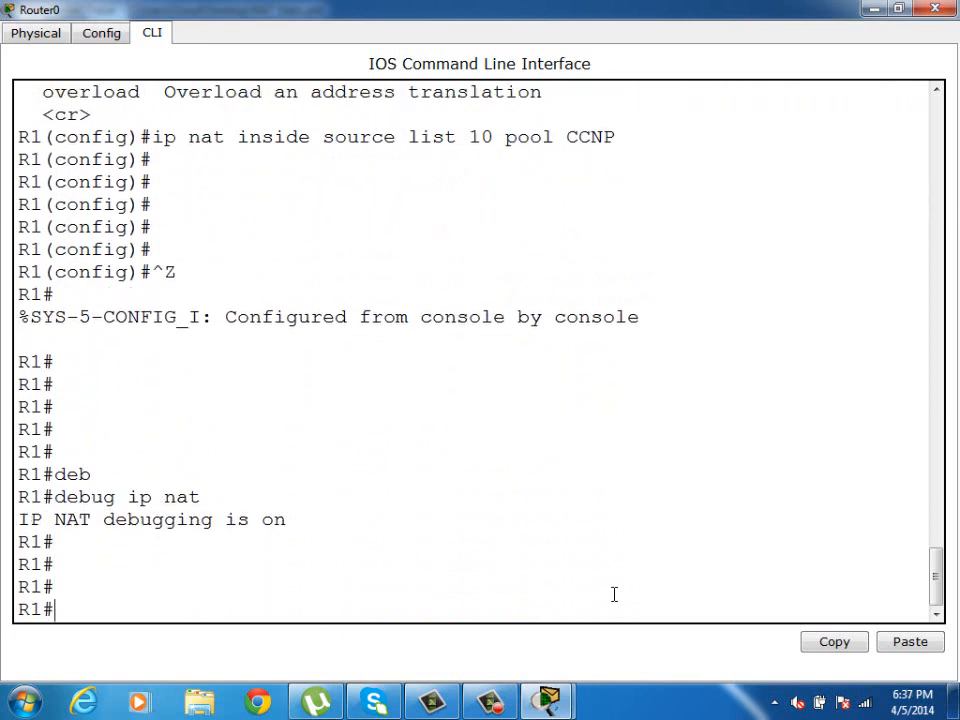
Set Router0's window aside and ping 192.168.30.10 from PC1's command prompt
click(872, 10)
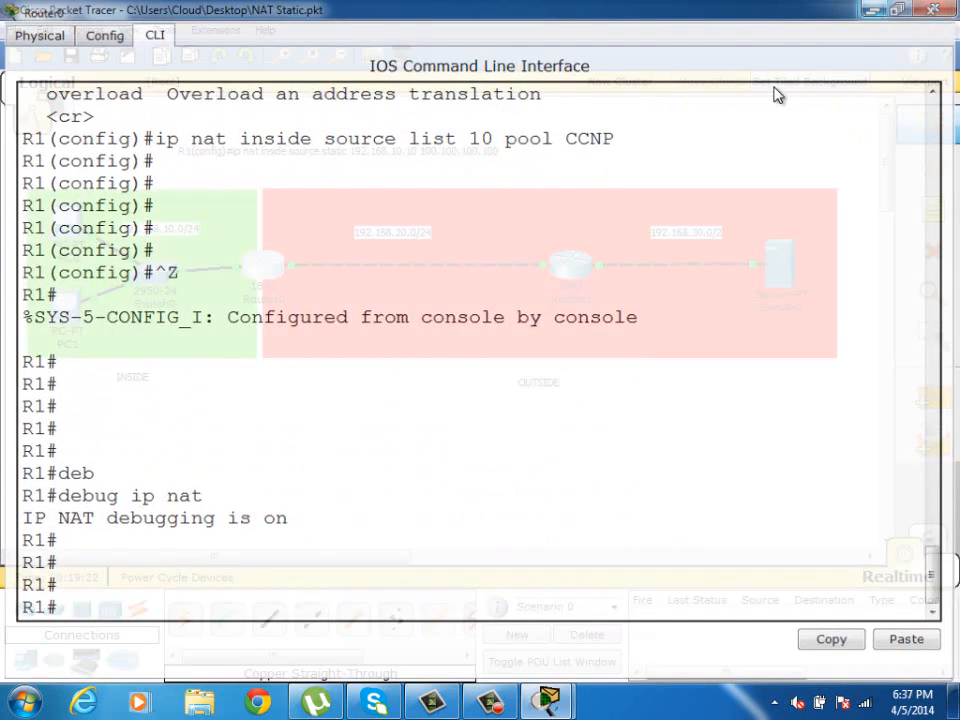
click(64, 216)
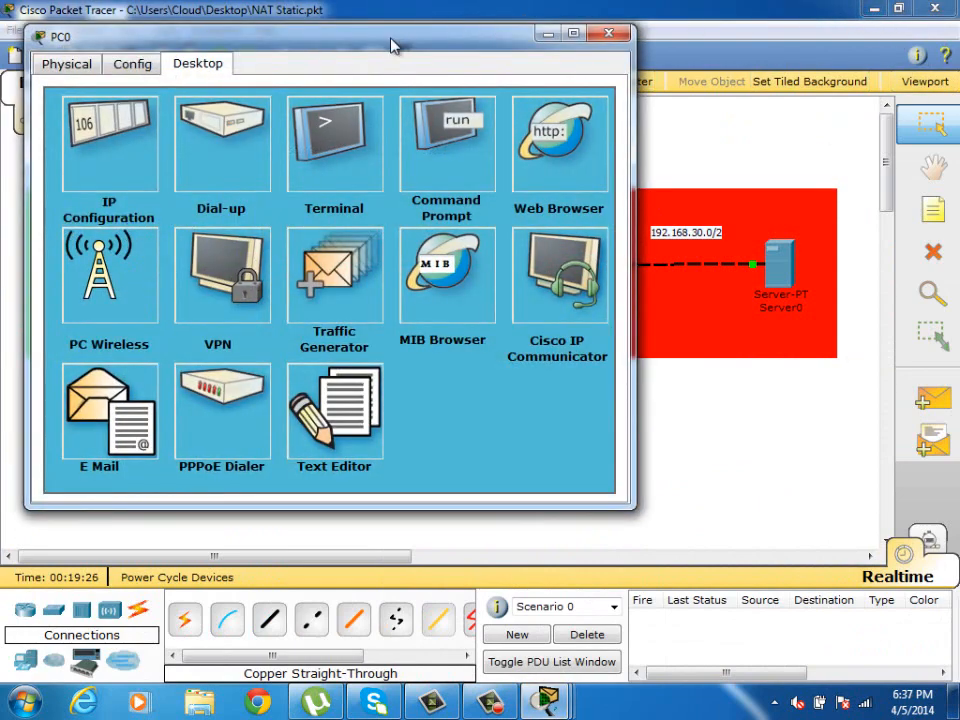
drag(292, 28, 615, 24)
click(68, 305)
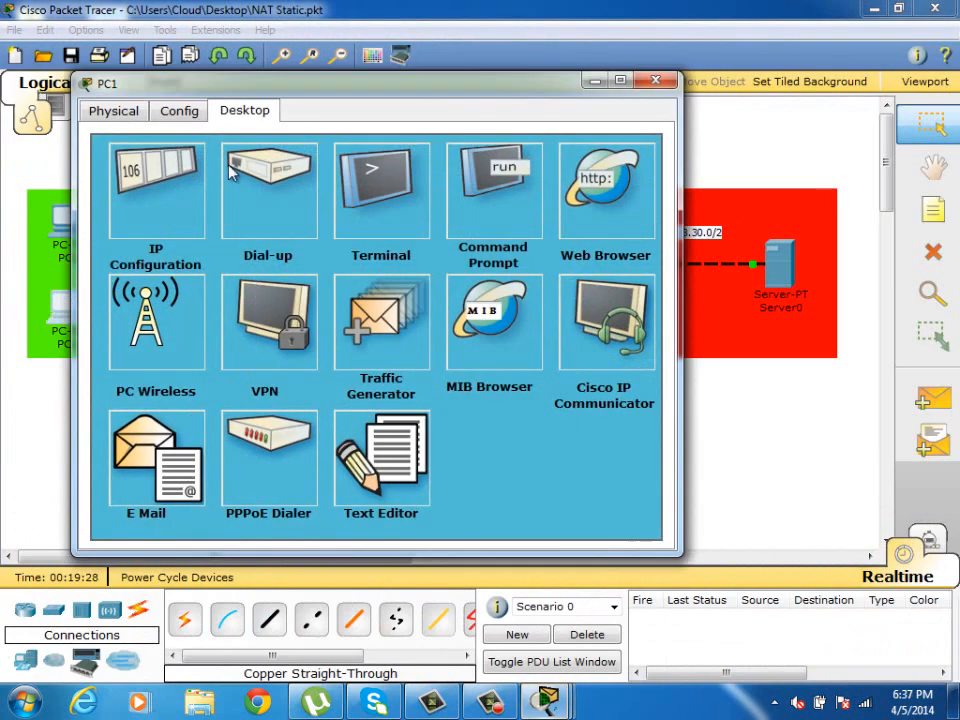
click(490, 190)
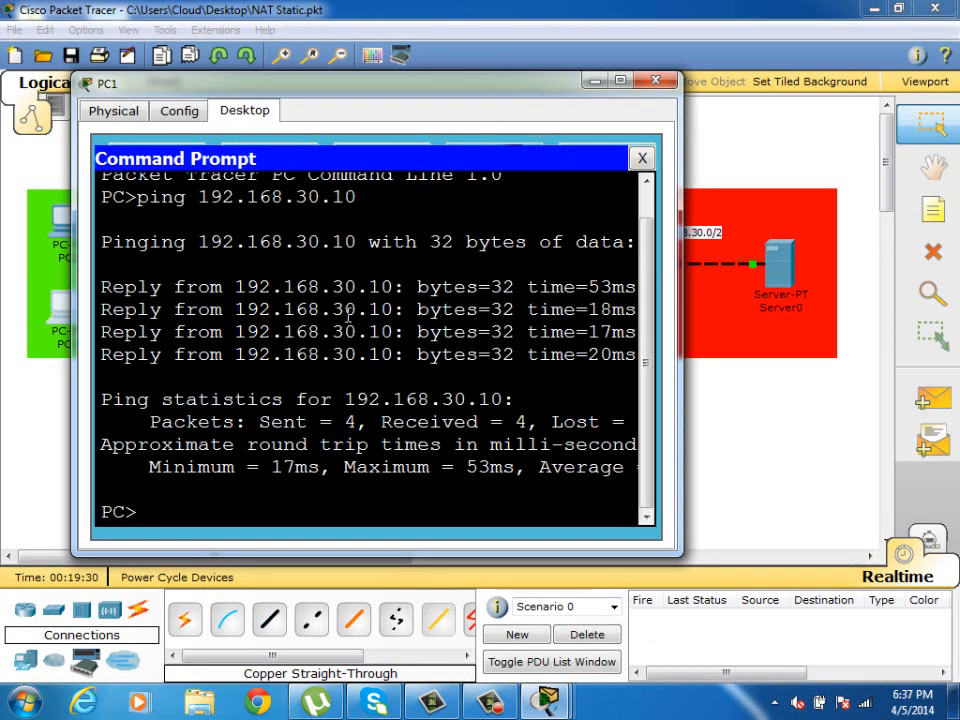
key(Up)
key(Return)
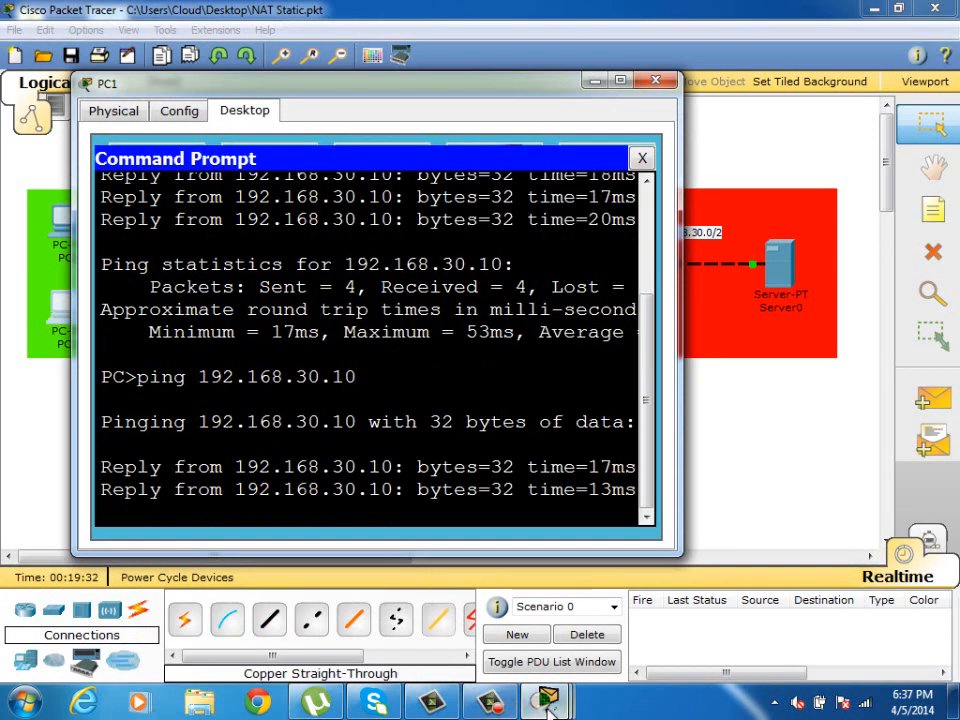
Switch to PC0 and ping 192.168.30.10 from its command prompt
mouse_move(545, 700)
click(635, 640)
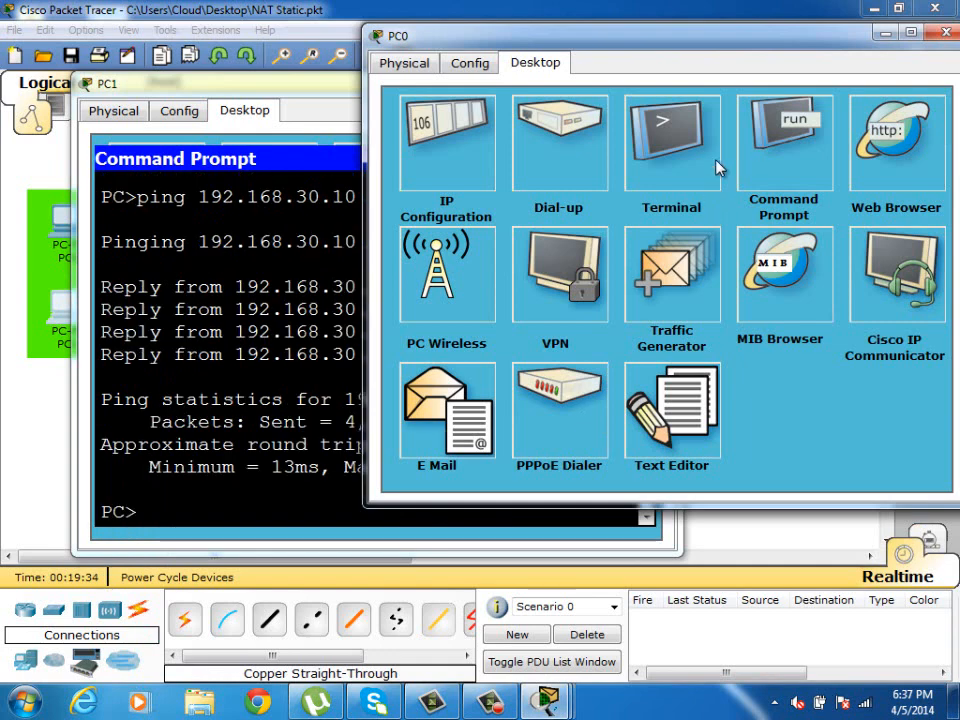
click(760, 160)
key(Up)
key(Return)
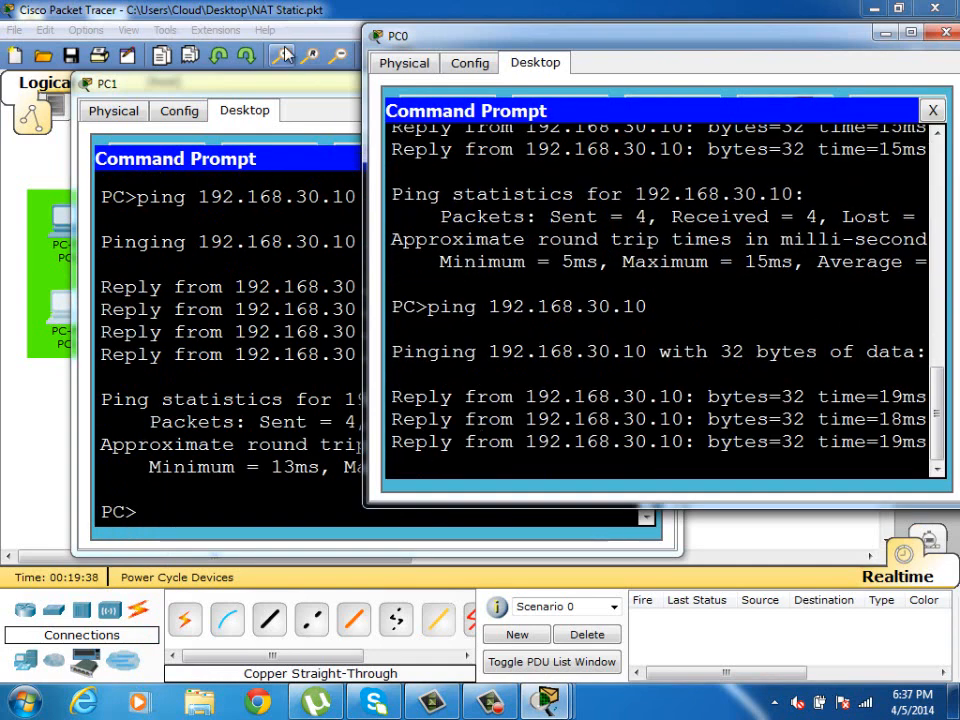
Return to Router0's command line and turn off all debugging
click(275, 10)
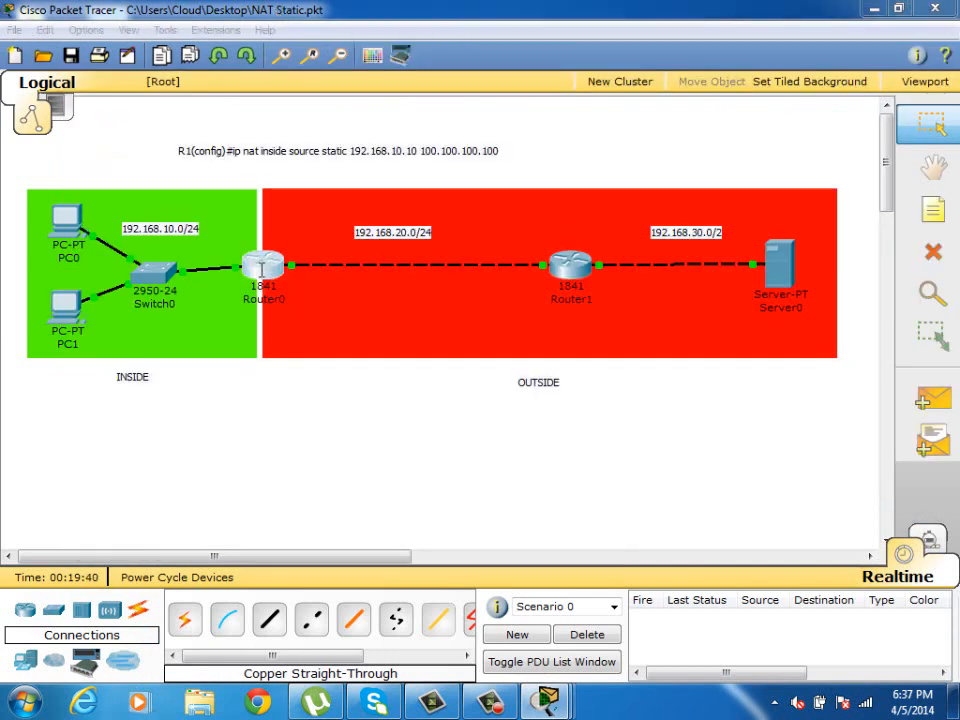
click(258, 266)
double_click(360, 180)
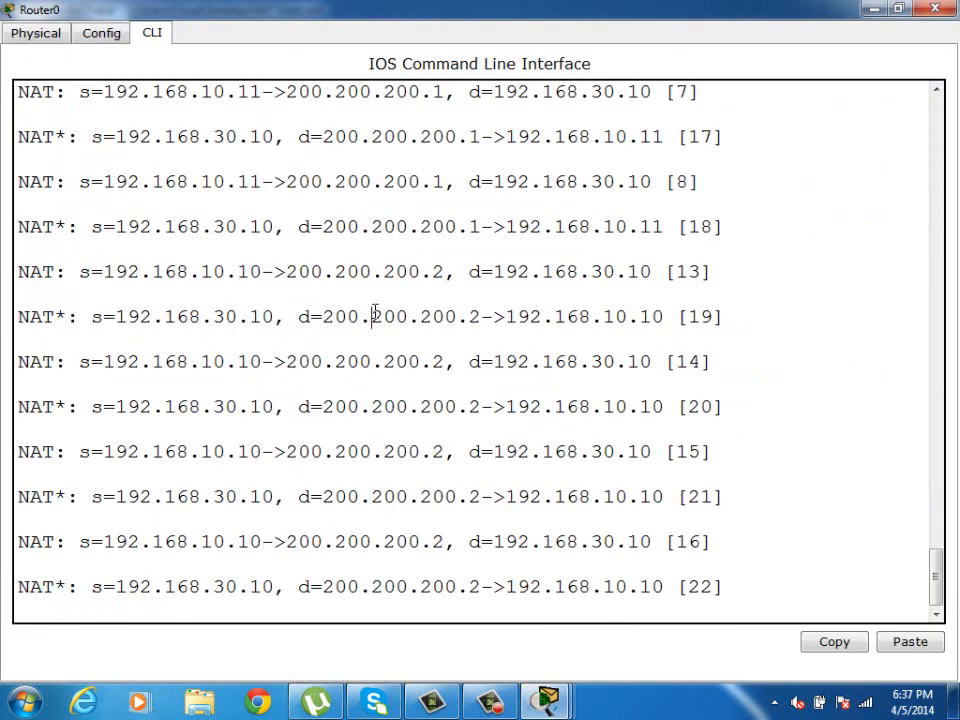
key(Return)
key(Return)
key(Return)
text(no )
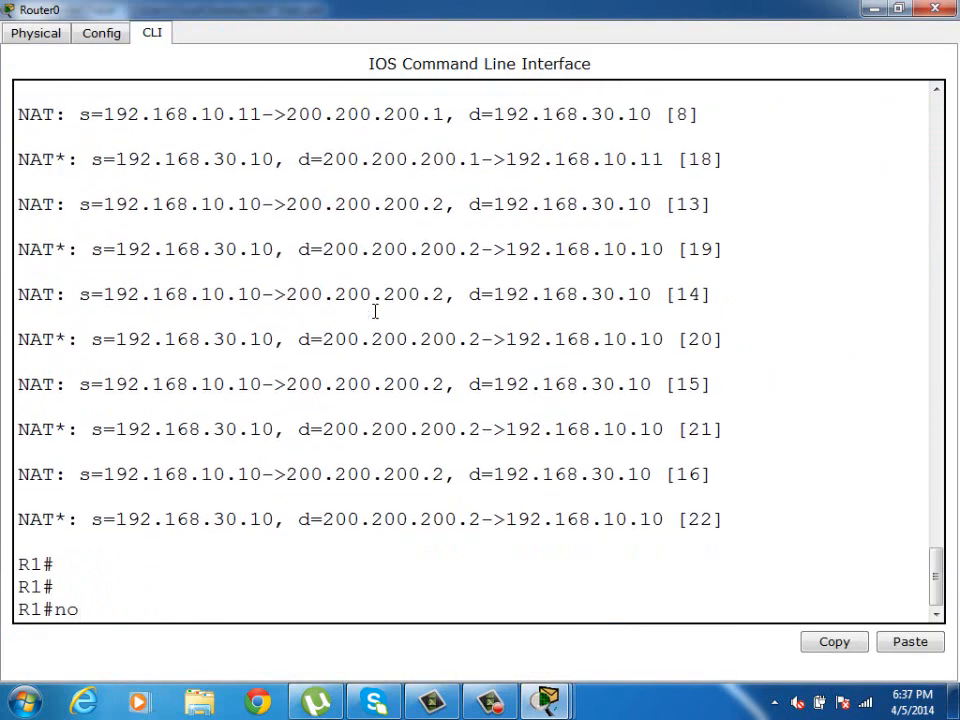
text(deb)
key(Tab)
text(all)
key(Return)
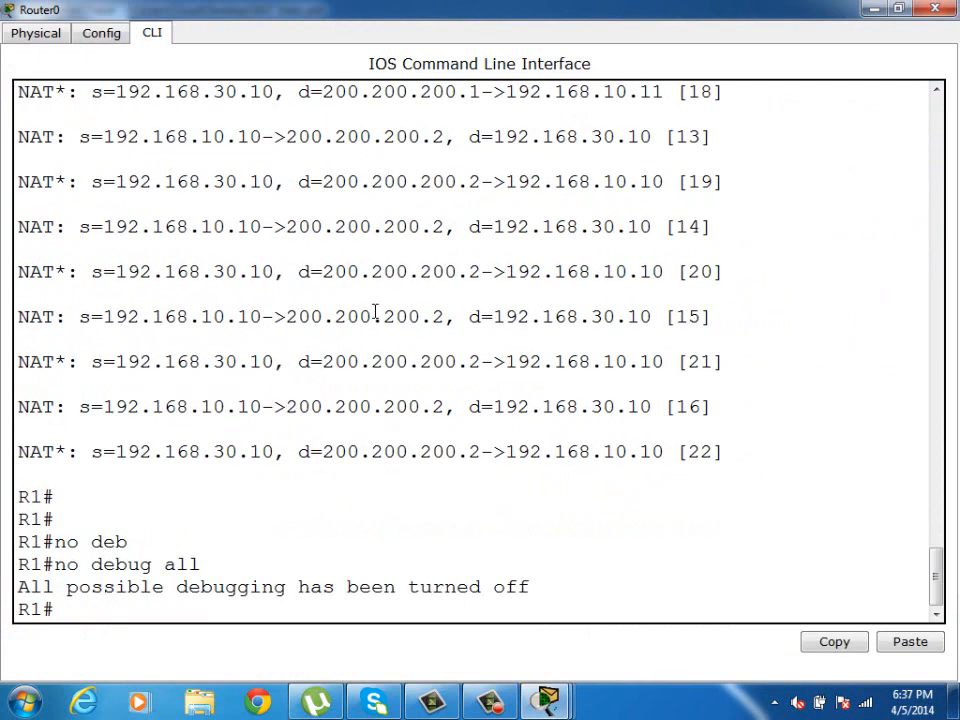
Examine the NAT debug output for each PC's translated source address and review the overload option in the earlier command help
scroll(375, 312, up, 10)
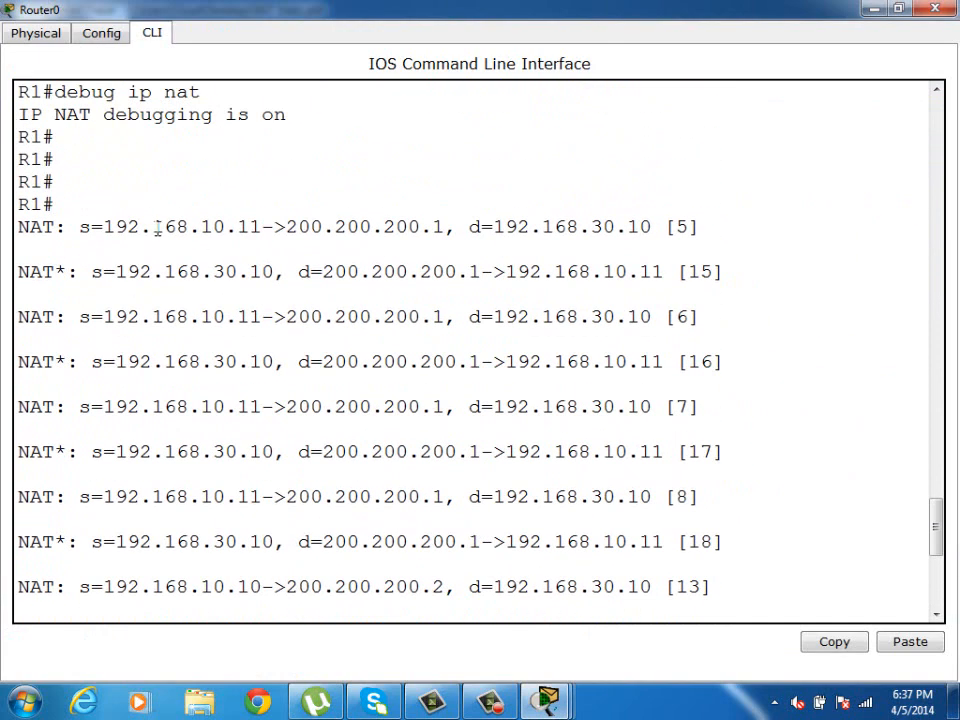
drag(203, 227, 262, 227)
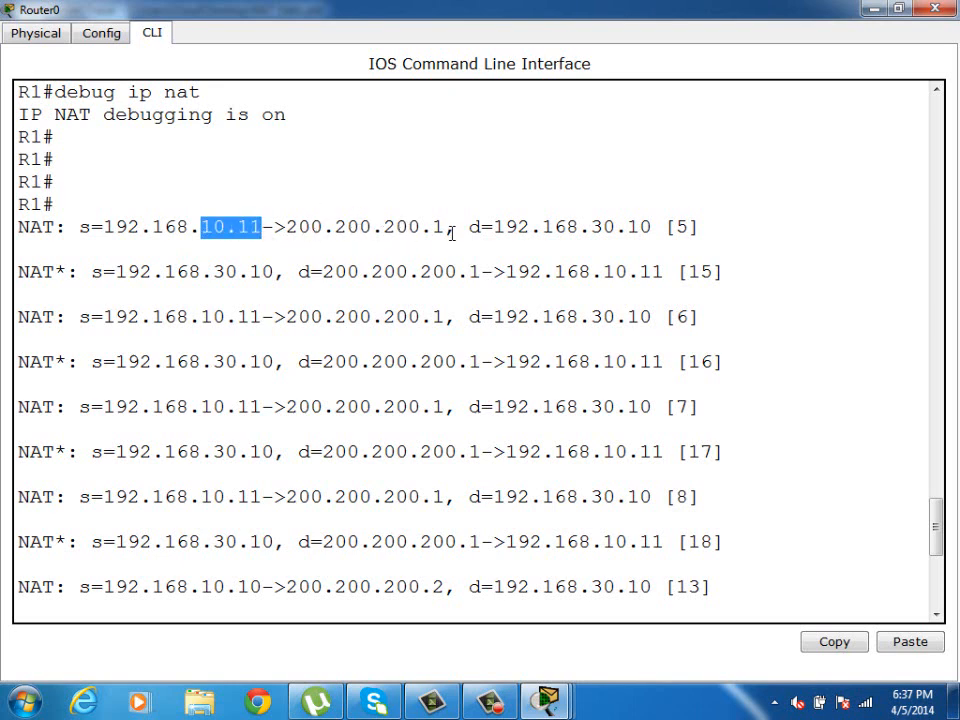
drag(445, 228, 102, 227)
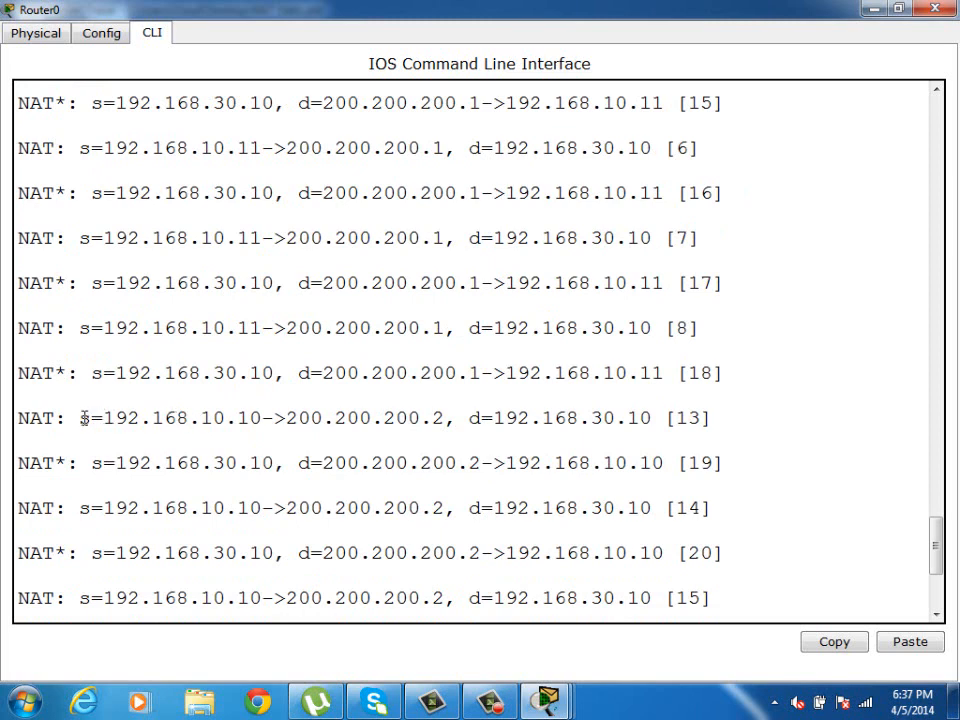
drag(80, 418, 437, 418)
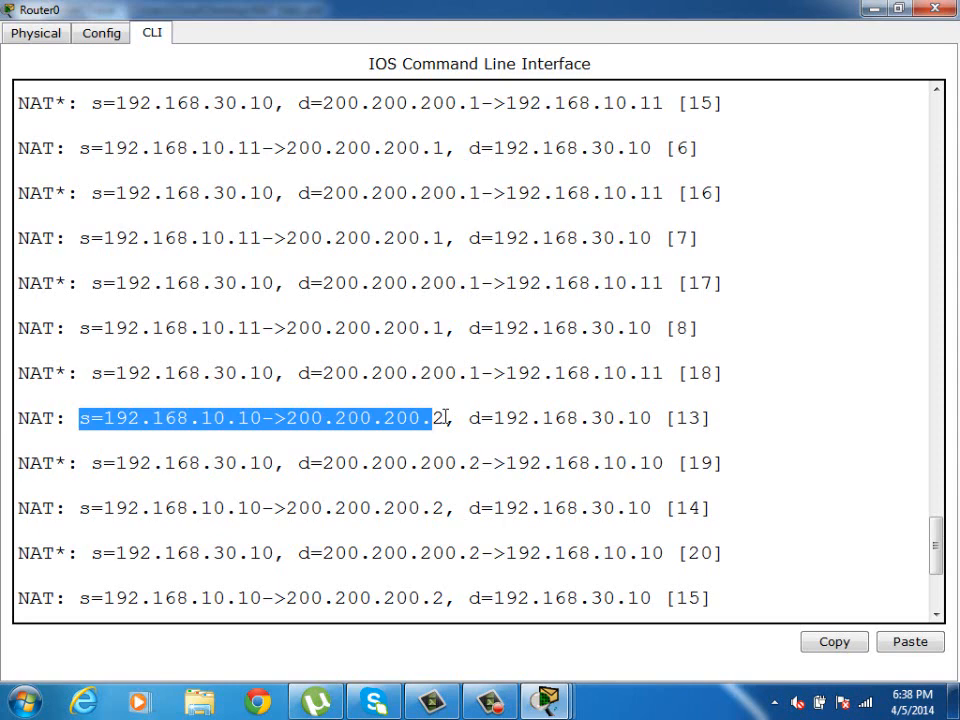
scroll(445, 416, up, 4)
scroll(445, 416, up, 7)
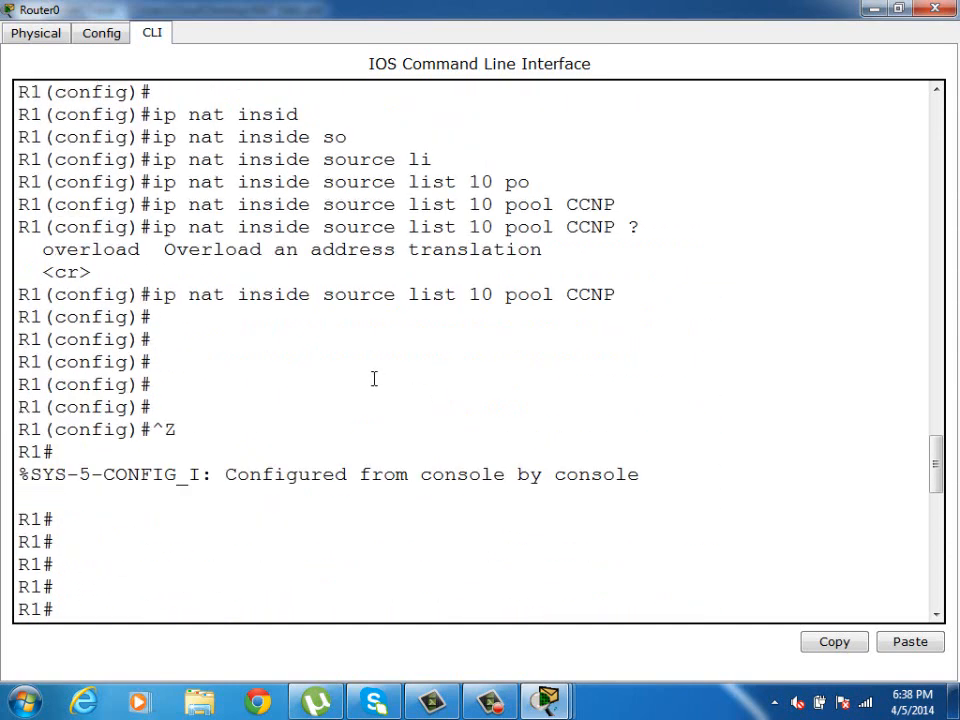
drag(140, 247, 30, 249)
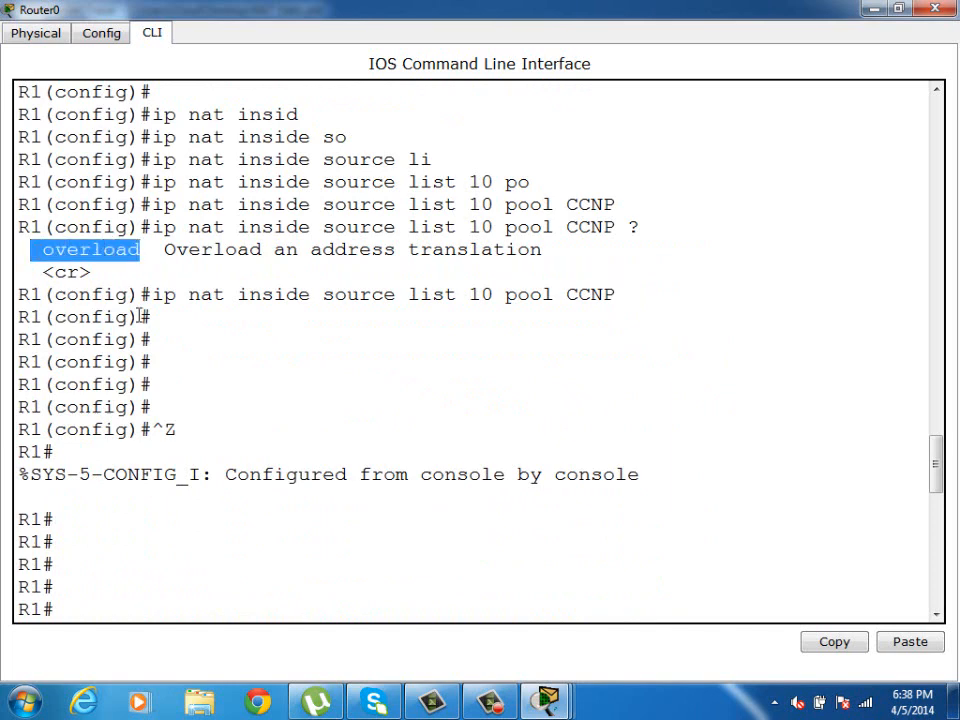
click(259, 410)
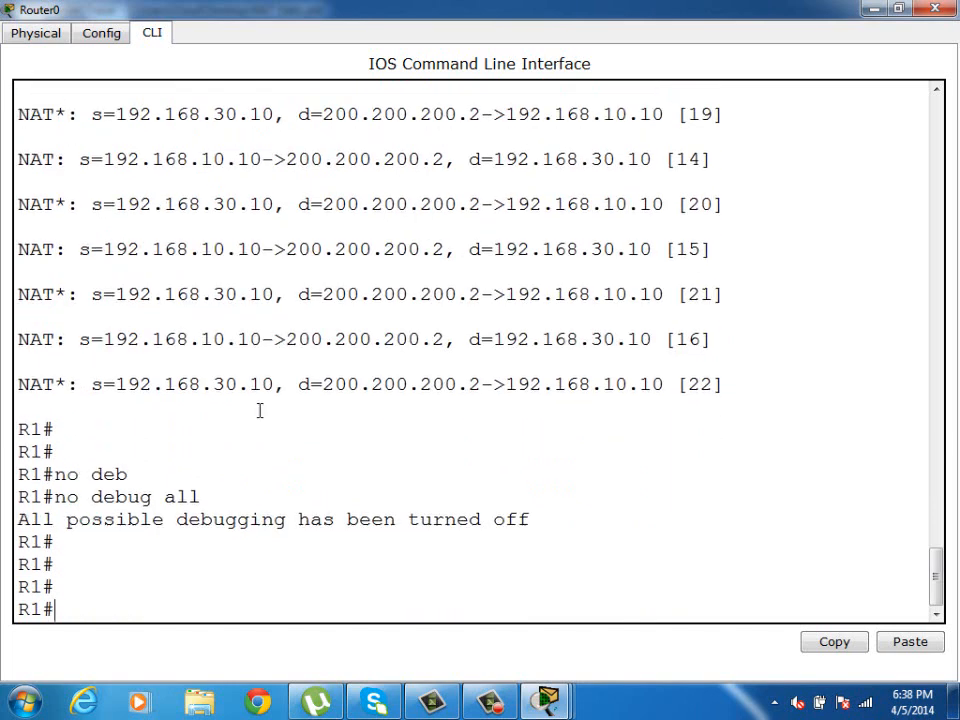
Enter global configuration mode on R1
key(Return)
key(Return)
text(config t)
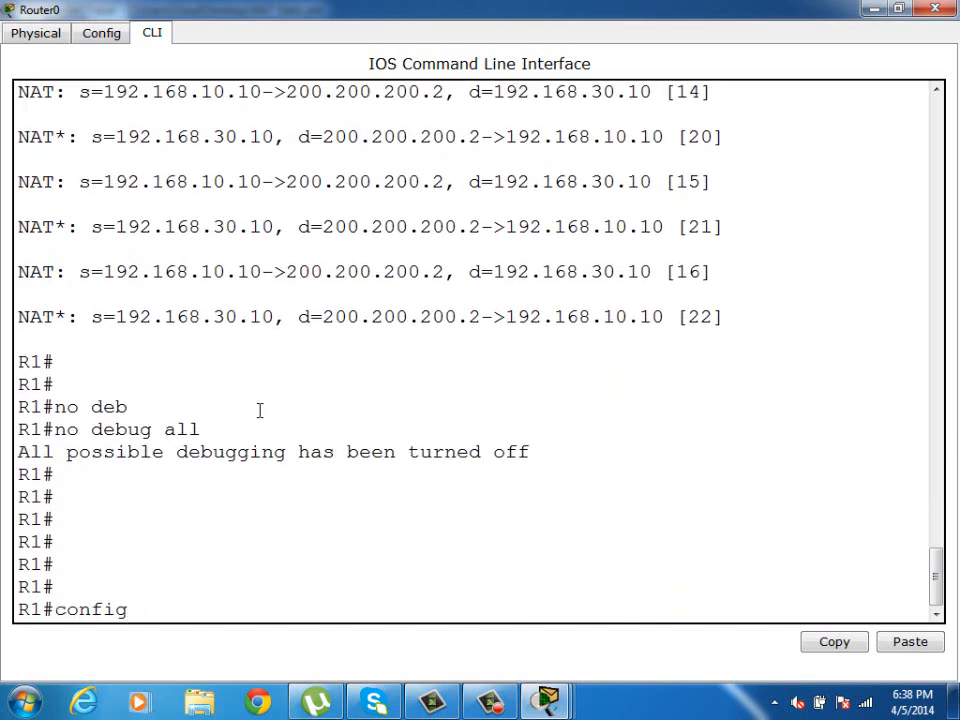
key(Return)
key(Return)
key(Return)
key(Return)
Try to remove the inside source NAT mapping of access list 10 to pool CCNP
key(Up)
key(Up)
key(Up)
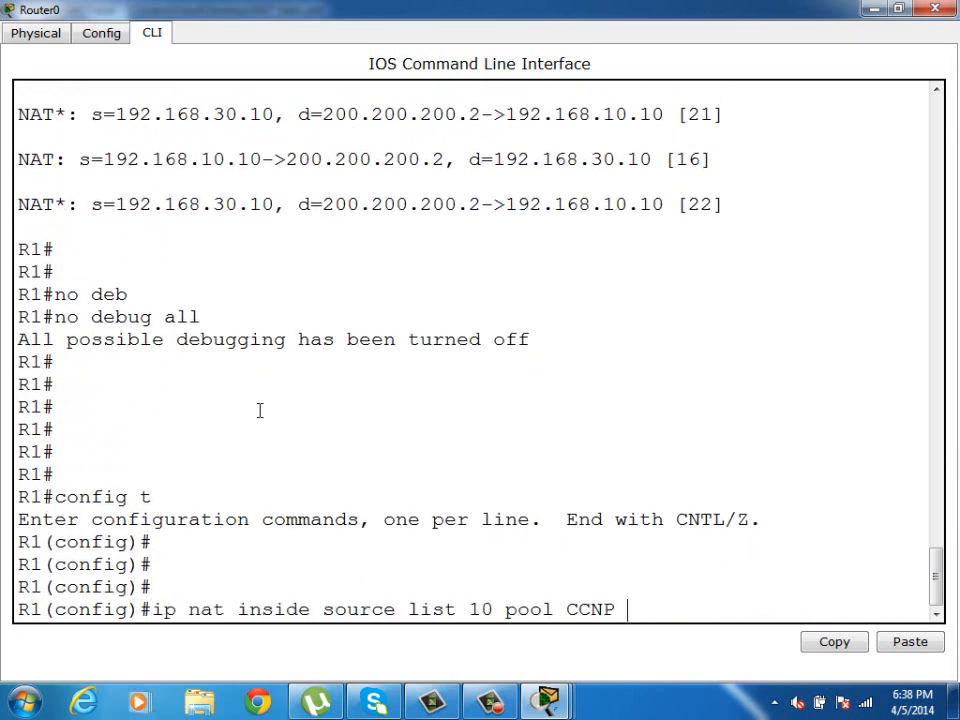
key(Left)
key(Left)
key(Left)
key(Left)
key(Left)
key(Left)
key(Left)
key(Left)
key(Left)
key(Left)
key(Left)
key(Left)
key(Left)
key(Left)
key(Left)
key(Left)
key(Left)
key(Left)
key(Left)
key(Left)
key(Left)
key(Left)
key(Left)
key(Left)
key(Left)
key(Left)
key(Left)
key(Left)
key(Left)
key(Left)
text(no)
key(Return)
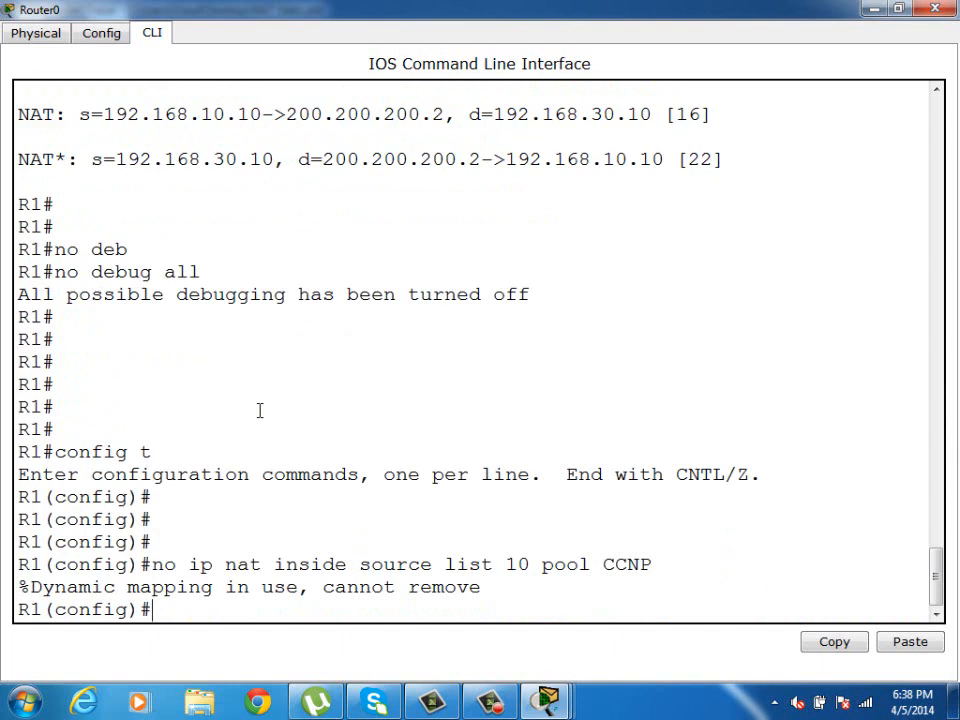
Configure inside source NAT on R1 for access list 10 with pool CCNP and the overload option
key(Up)
text(ov)
key(Tab)
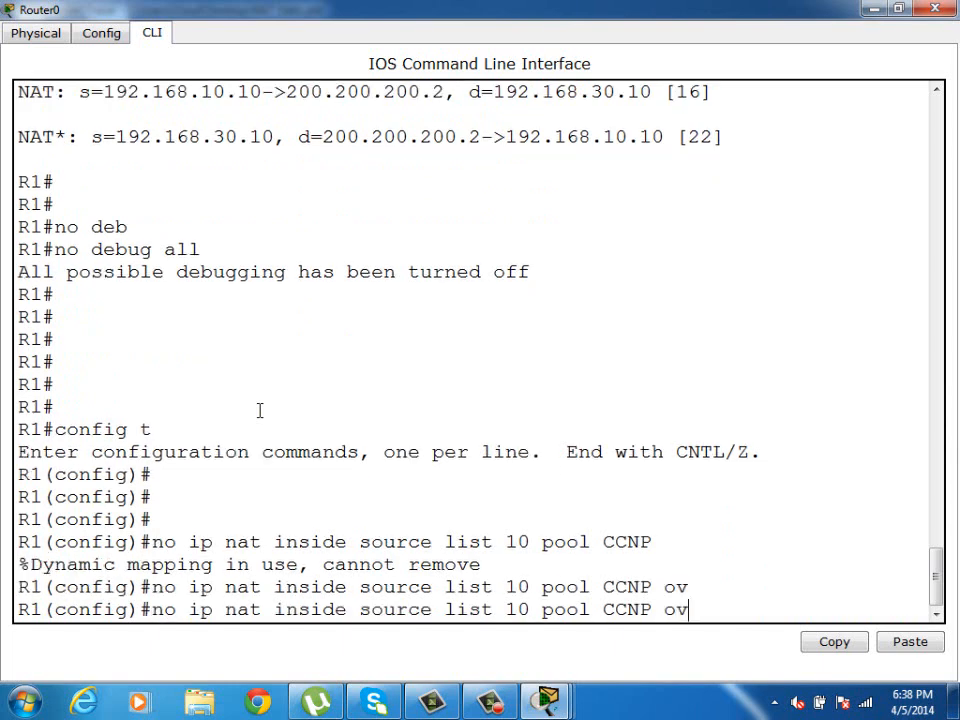
key(Up)
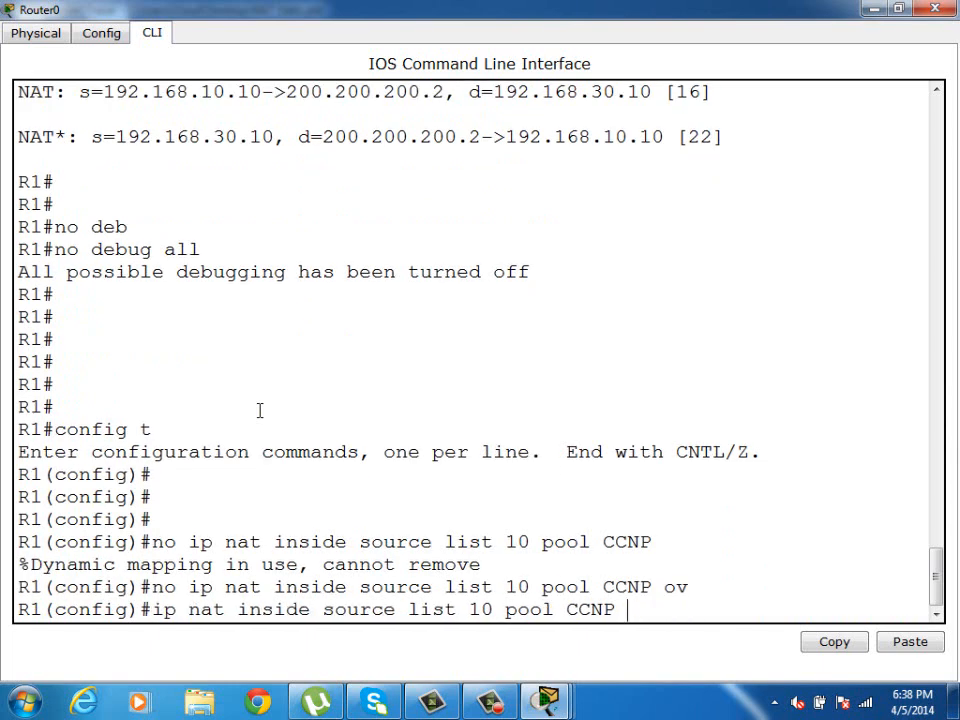
text(ov)
key(Tab)
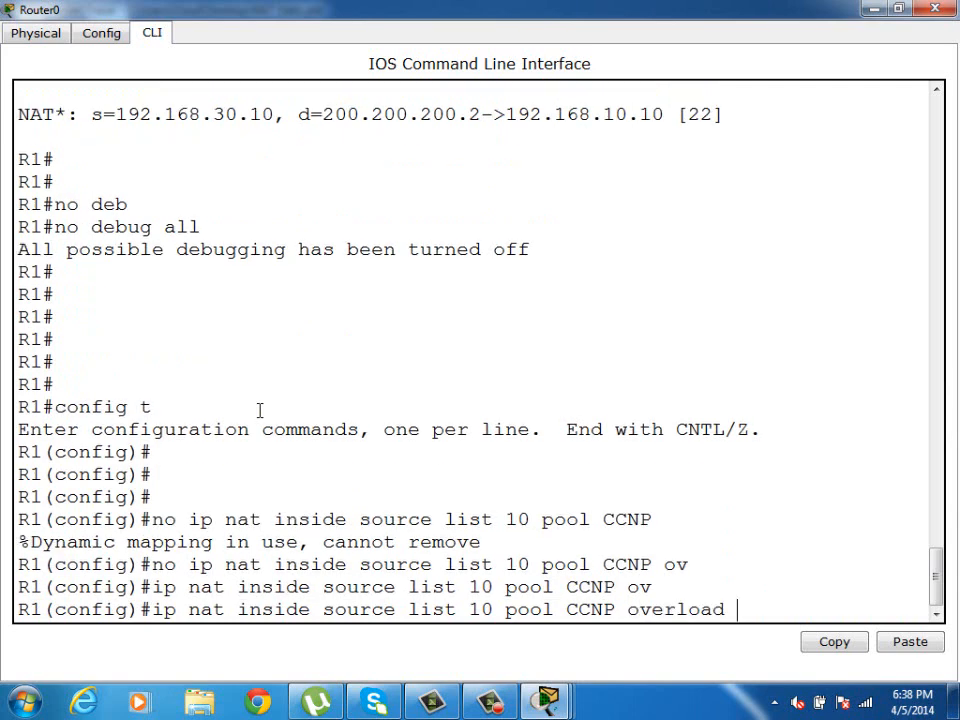
key(Return)
key(Return)
key(Return)
key(Return)
Leave global configuration mode and save R1's configuration to memory
key(ctrl+z)
key(Return)
key(Return)
key(Return)
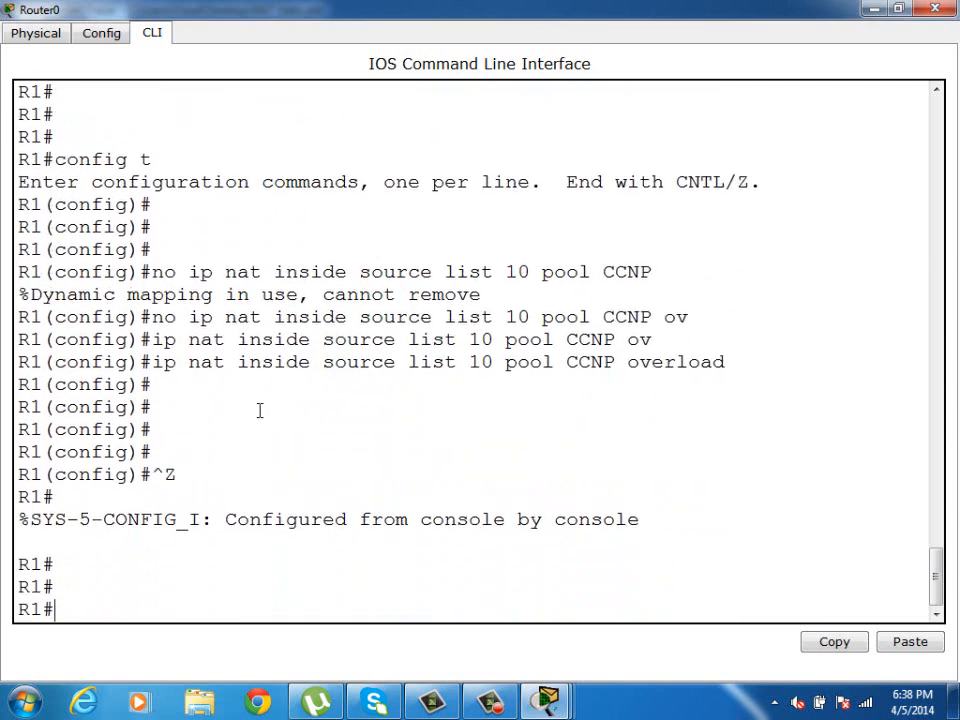
text(wr me)
key(Return)
key(Return)
key(Return)
key(Return)
key(Return)
key(Return)
key(Return)
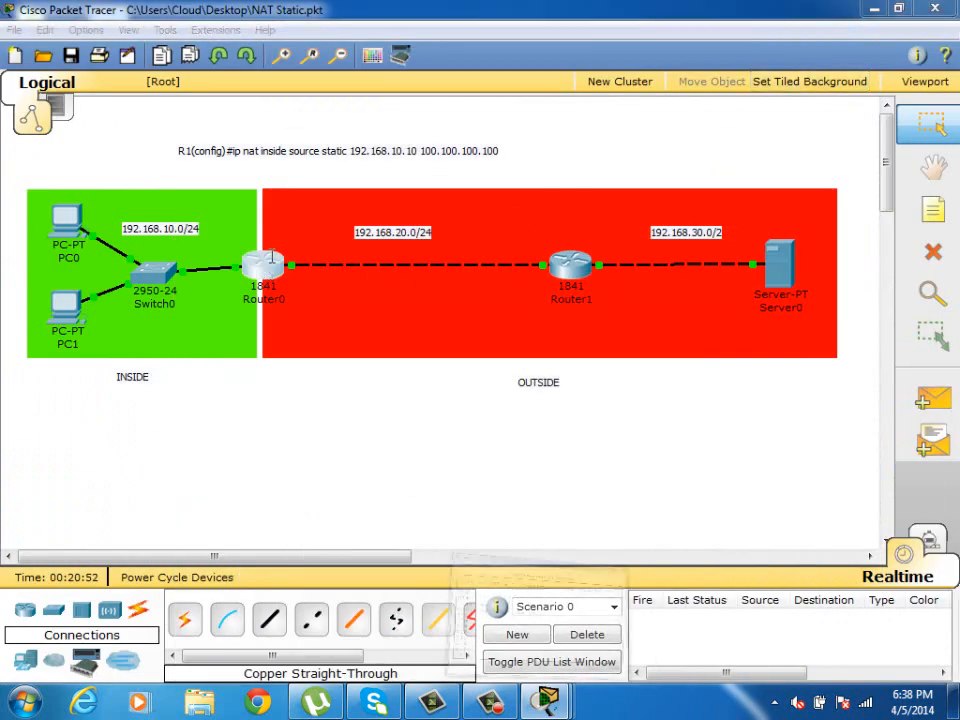
Reopen Router0's command line at full size and turn on IP NAT debugging
click(287, 281)
double_click(356, 189)
key(Return)
key(Return)
key(Return)
key(Return)
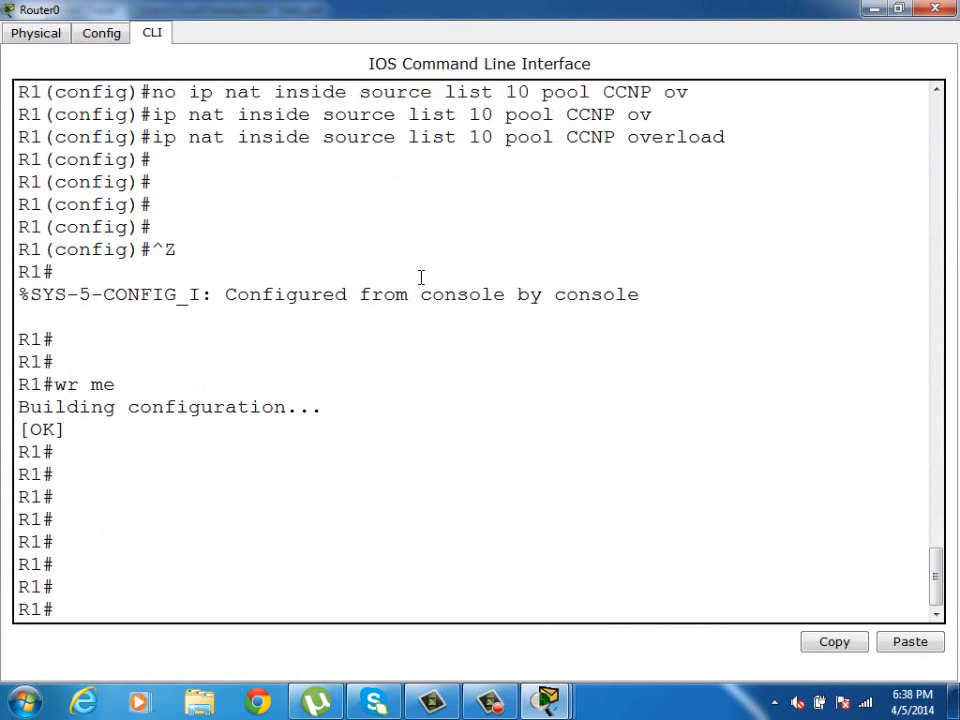
text(deb)
key(Tab)
text(ip nat)
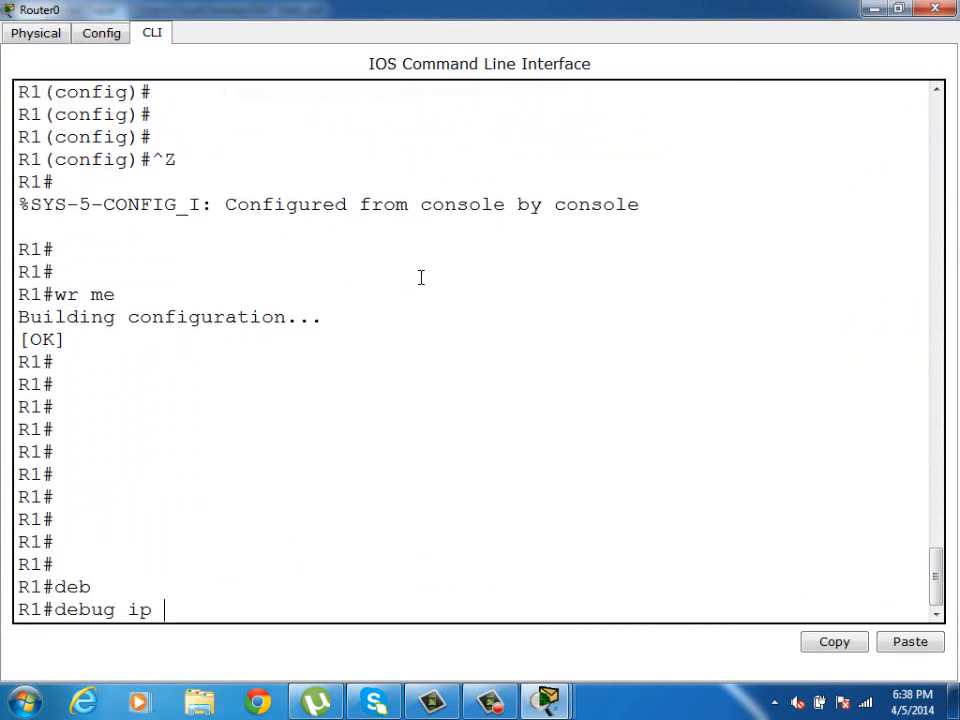
key(Return)
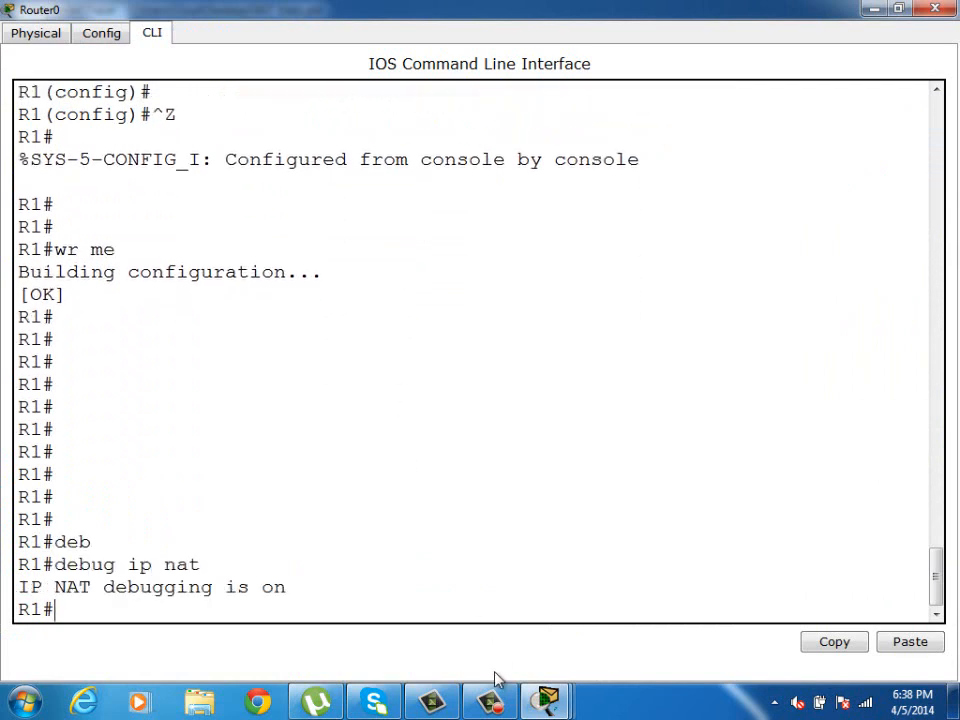
Ping the server at 192.168.30.10 from PC0's command prompt
mouse_move(547, 700)
click(584, 613)
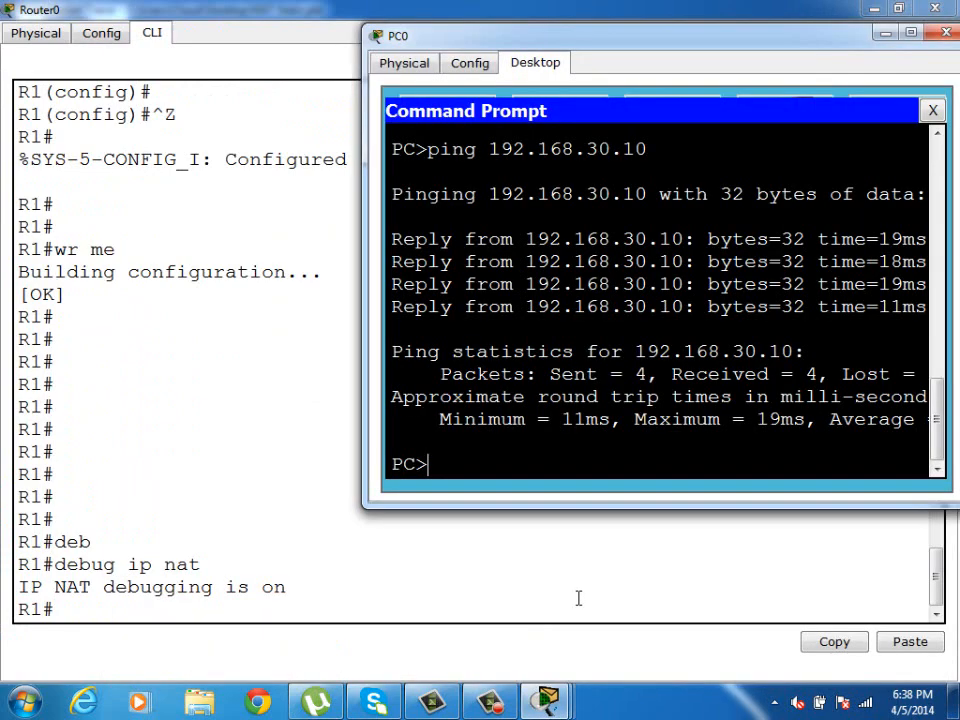
key(Up)
key(Return)
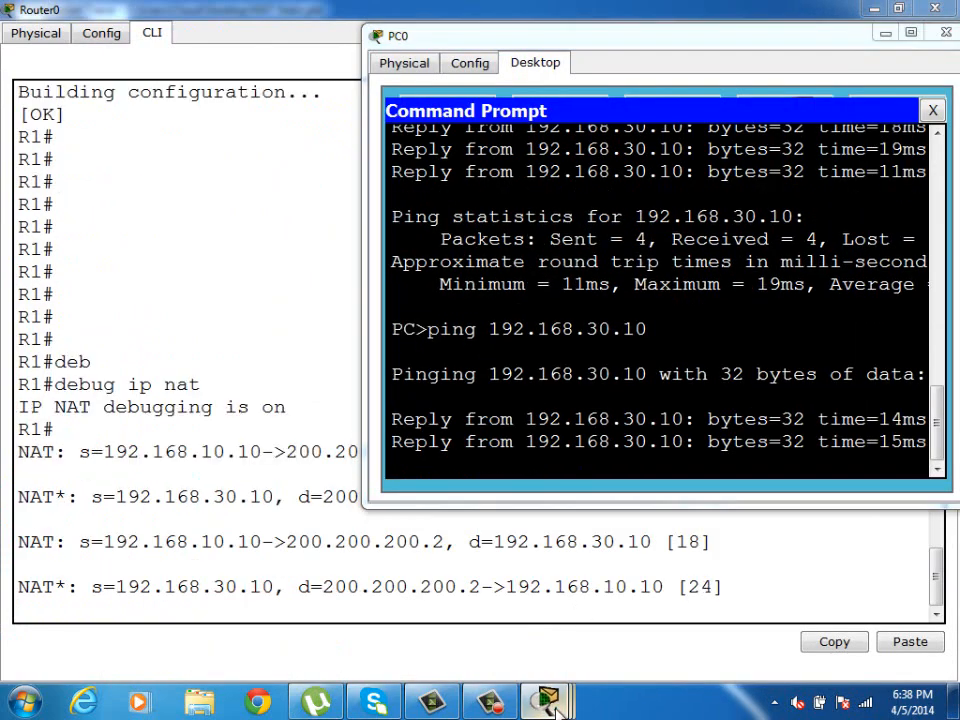
Ping the server at 192.168.30.10 from PC1's command prompt
mouse_move(547, 700)
click(771, 606)
key(Up)
key(Return)
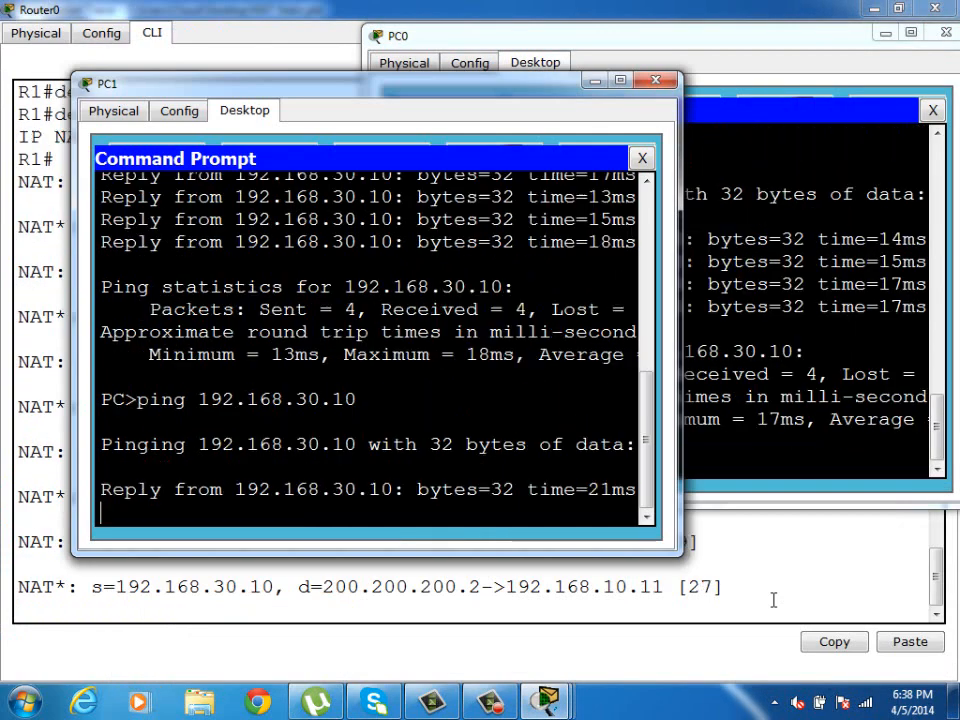
Compare the translated source addresses of 192.168.10.10 and 192.168.10.11 in Router0's NAT debug output
click(583, 593)
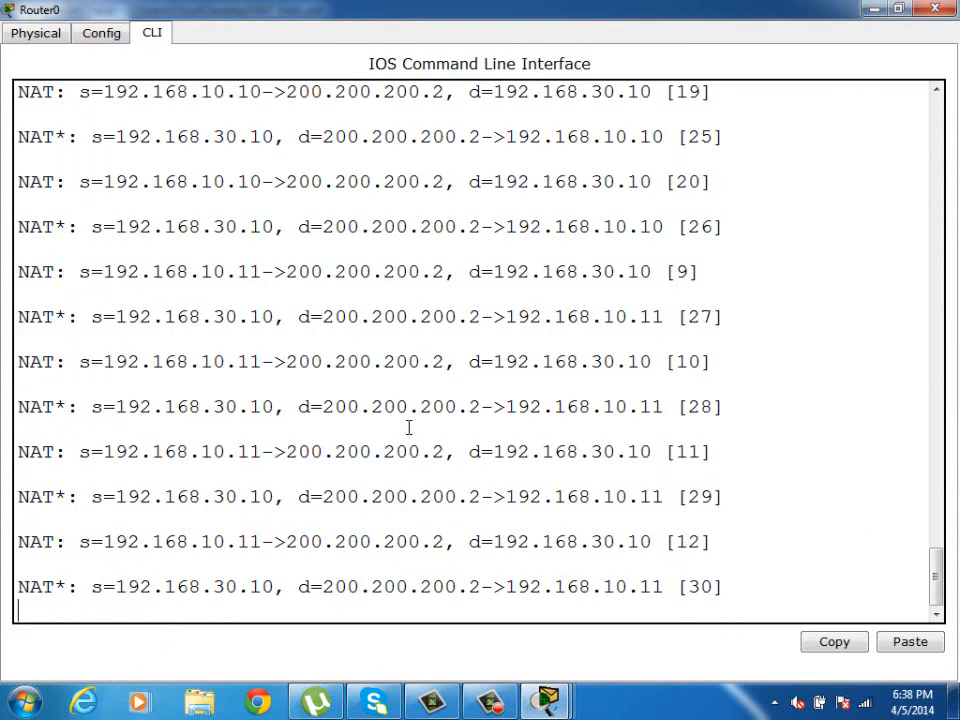
scroll(409, 424, up, 3)
scroll(409, 424, up, 3)
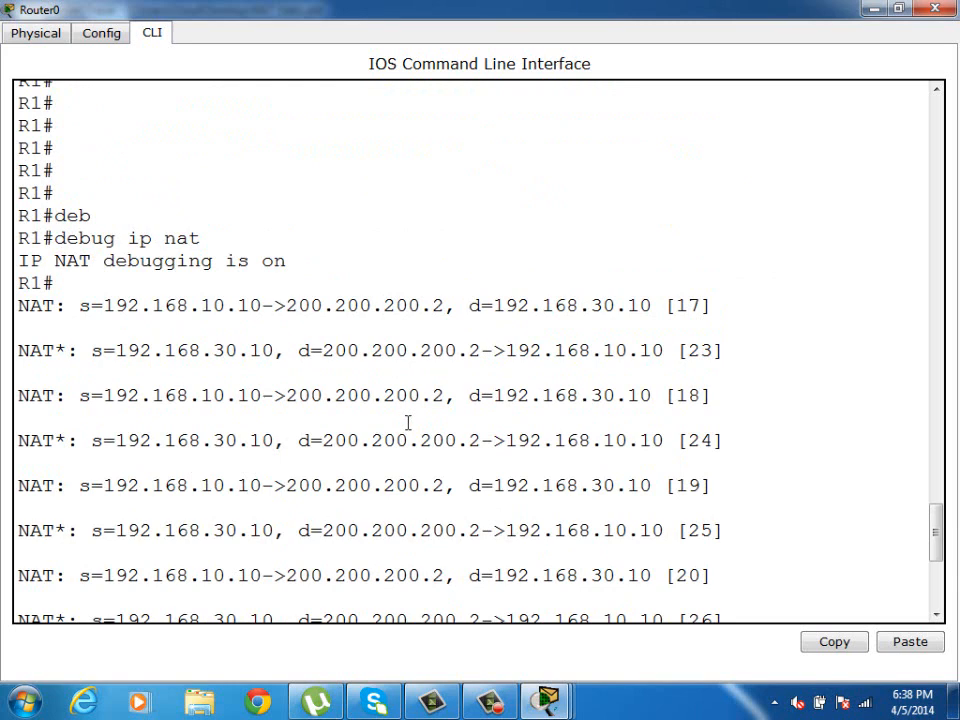
drag(92, 305, 315, 305)
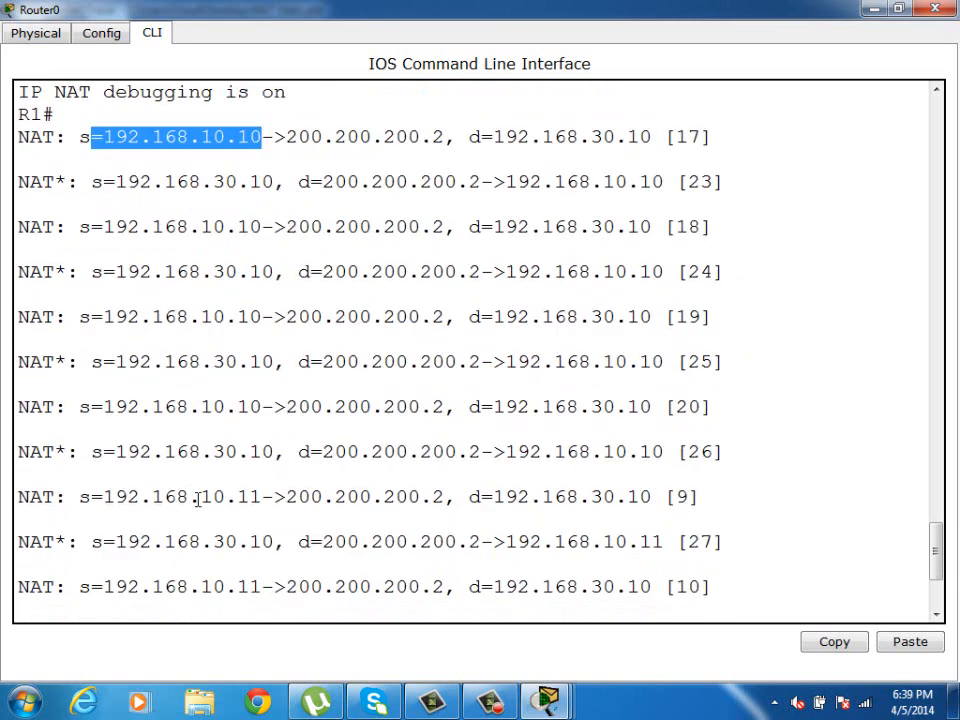
drag(201, 496, 432, 510)
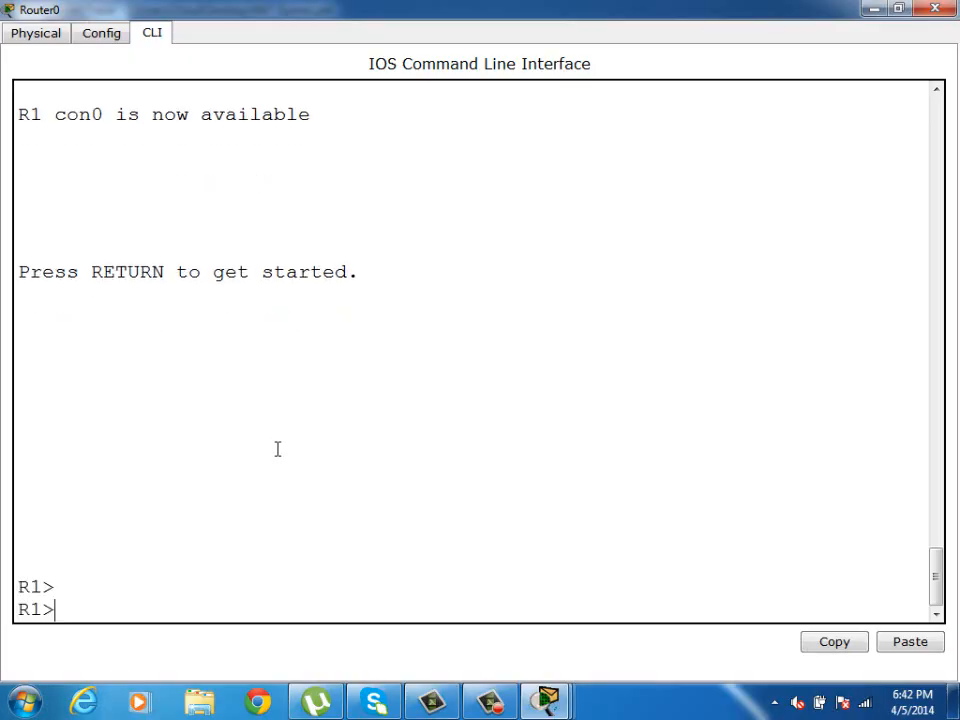
Enter privileged EXEC mode on R1
key(Return)
key(Return)
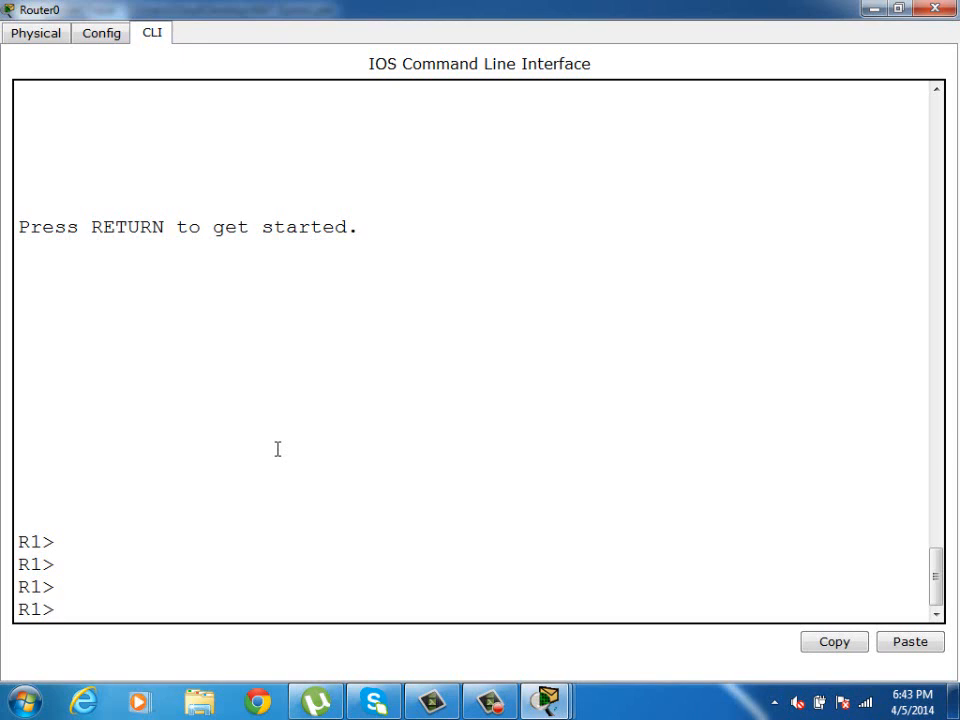
key(Return)
key(Return)
key(Return)
key(Return)
key(Return)
key(Return)
text(ena)
key(Return)
key(Return)
key(Return)
key(Return)
key(Return)
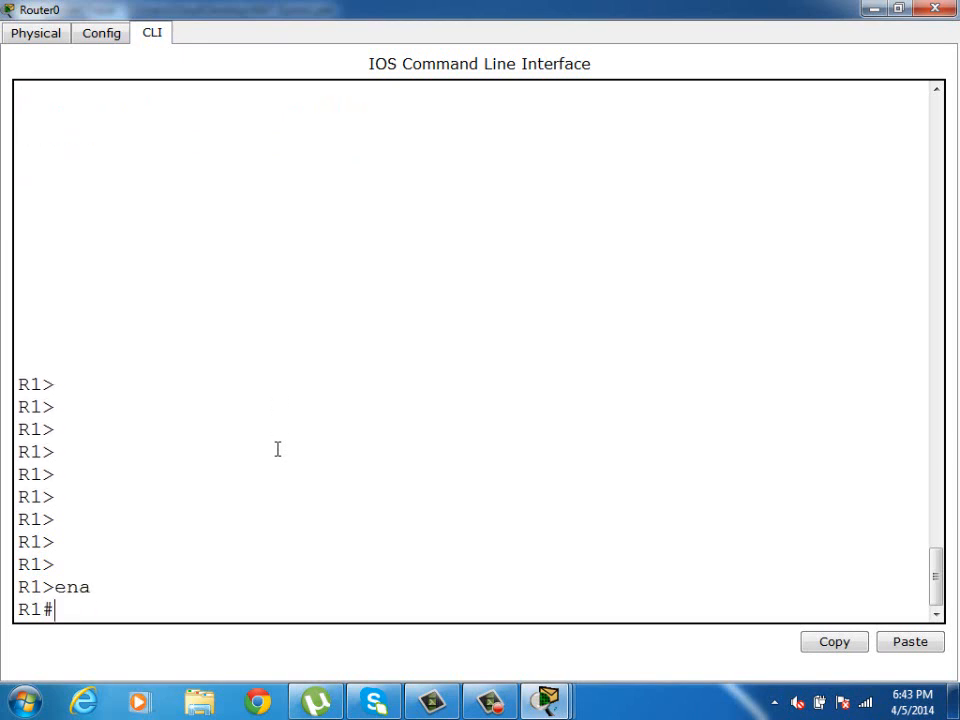
Enter global configuration mode on R1 from privileged EXEC mode
text(config t)
key(Return)
key(Return)
key(Return)
key(Return)
key(Return)
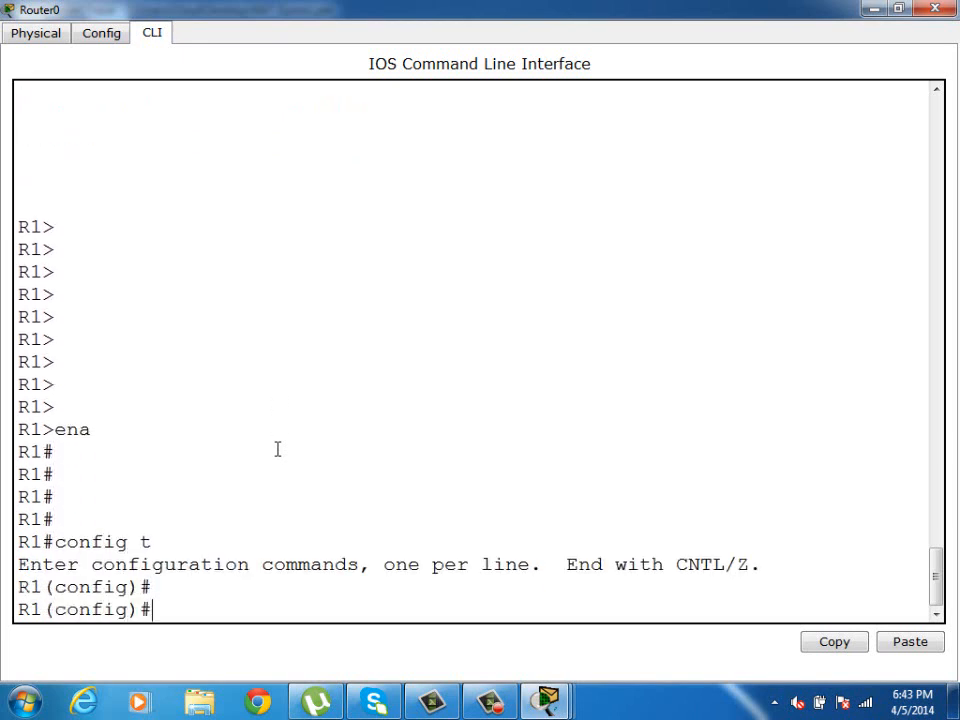
Set R1's FastEthernet 0/0 interface as the NAT inside interface
text(inter f 0/0)
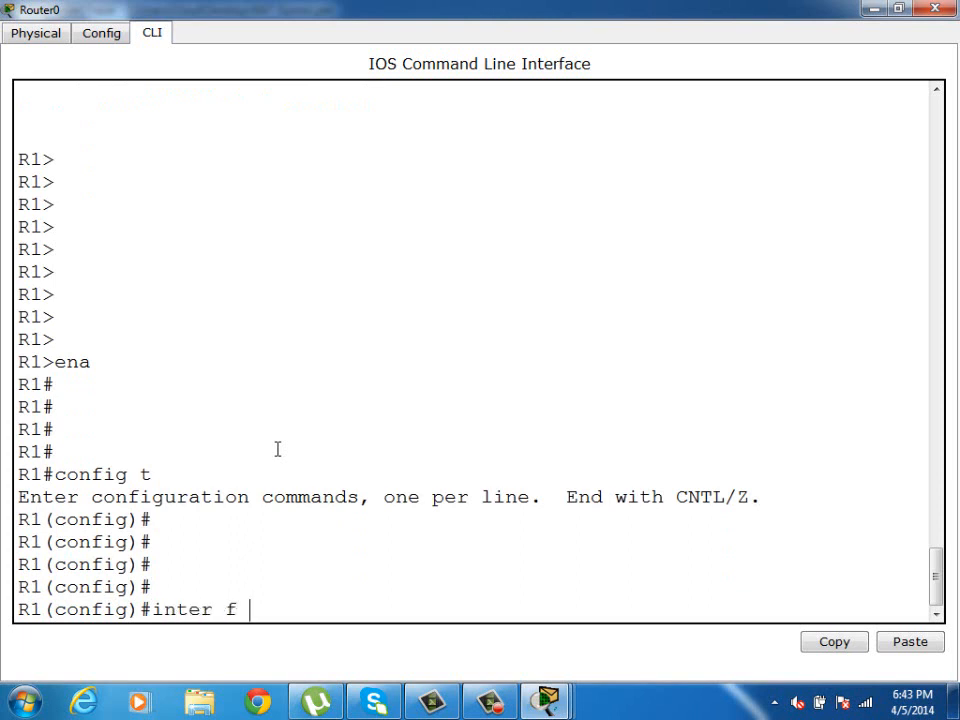
key(Return)
key(Return)
key(Return)
text(ip )
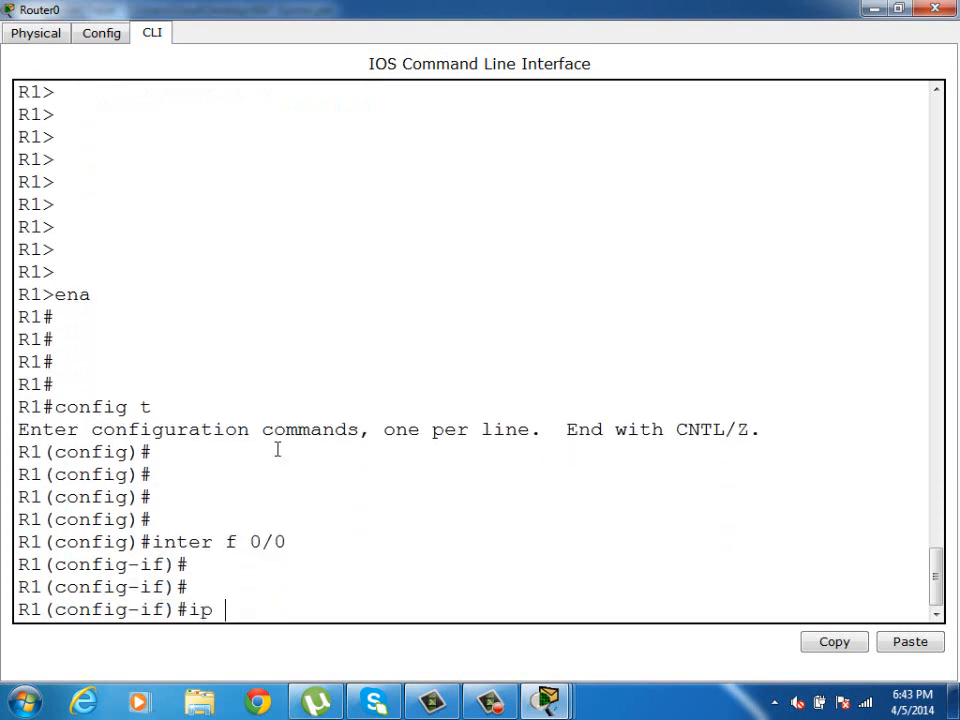
text(nat insid e)
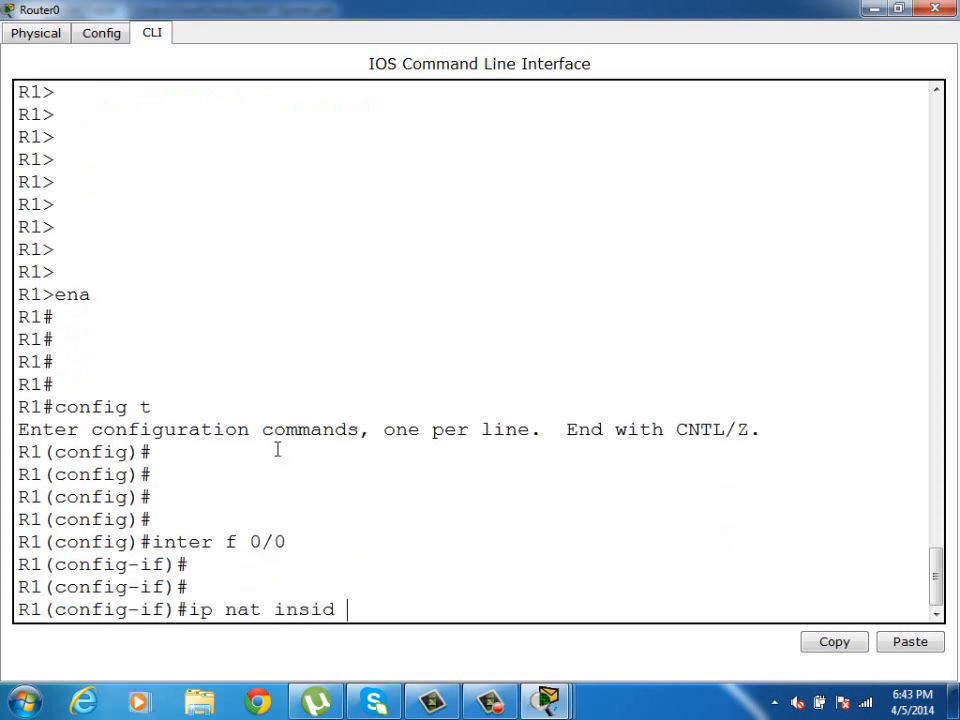
key(Return)
key(Up)
key(BackSpace)
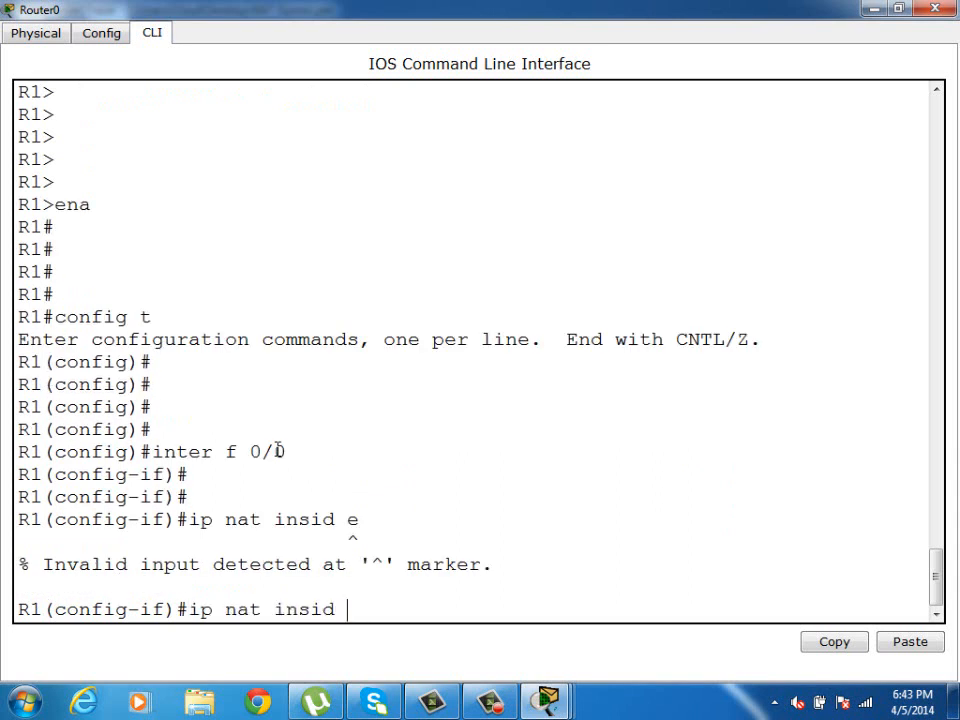
key(Return)
Set R1's FastEthernet 0/1 interface as the NAT outside interface
text(inter)
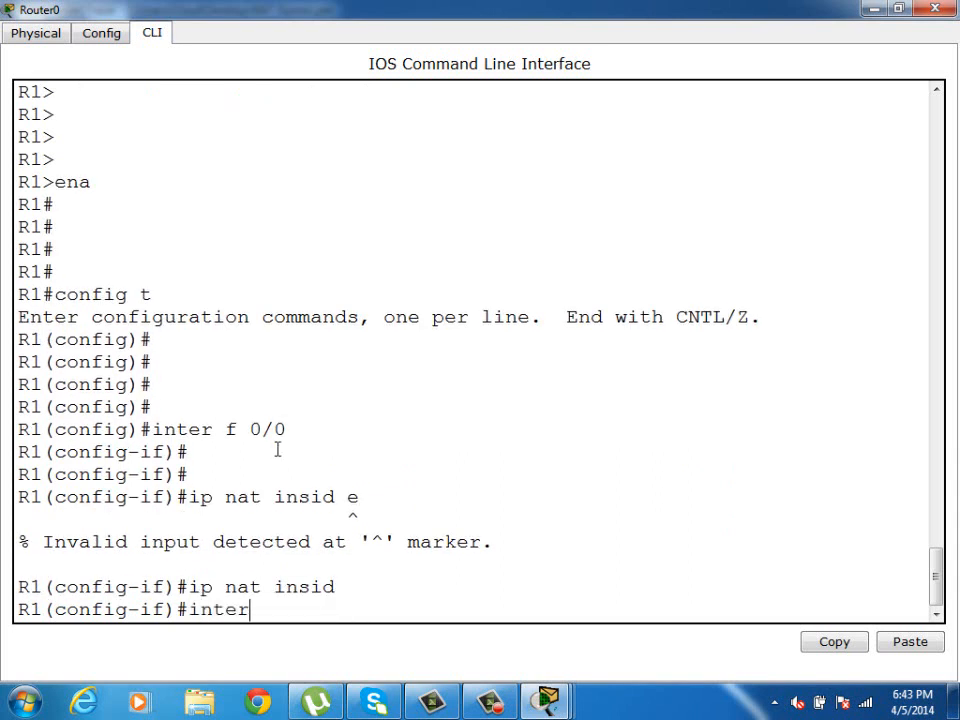
text( f 0/1)
key(Return)
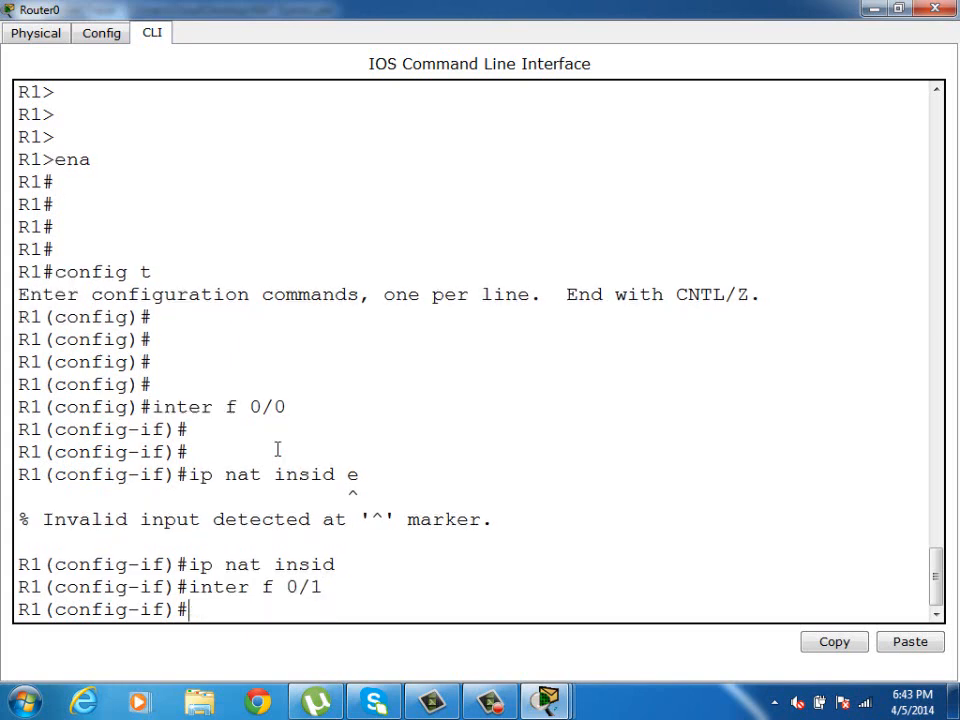
key(Up)
key(Up)
key(BackSpace)
key(BackSpace)
key(BackSpace)
key(BackSpace)
key(BackSpace)
text(outside)
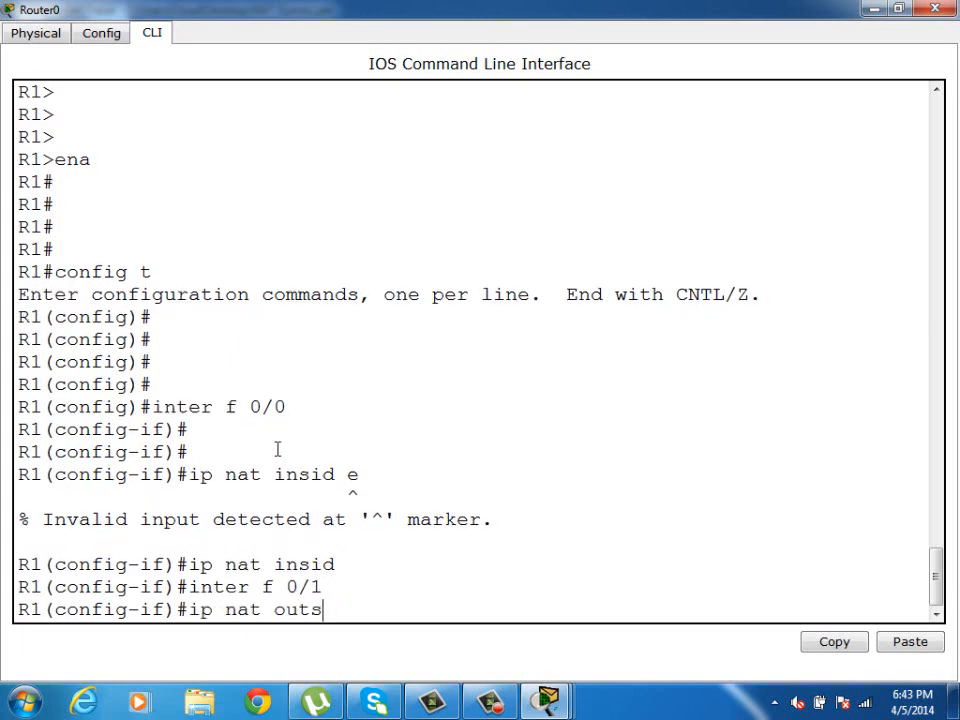
key(Return)
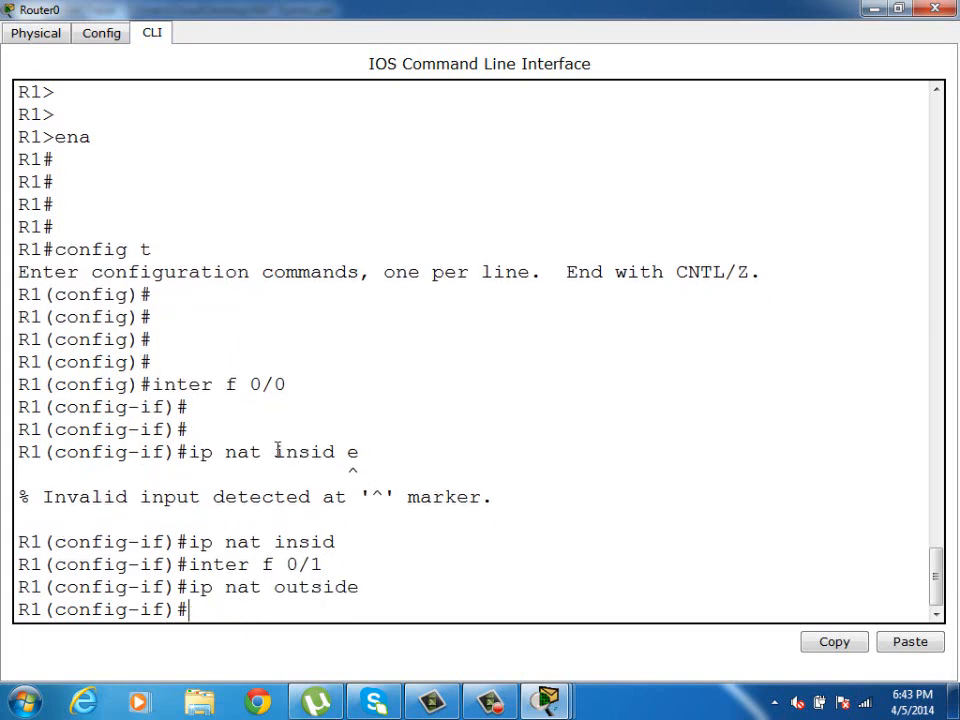
Review the NAT overload command notes on the network topology, then return to Router0's full-size command line
click(876, 9)
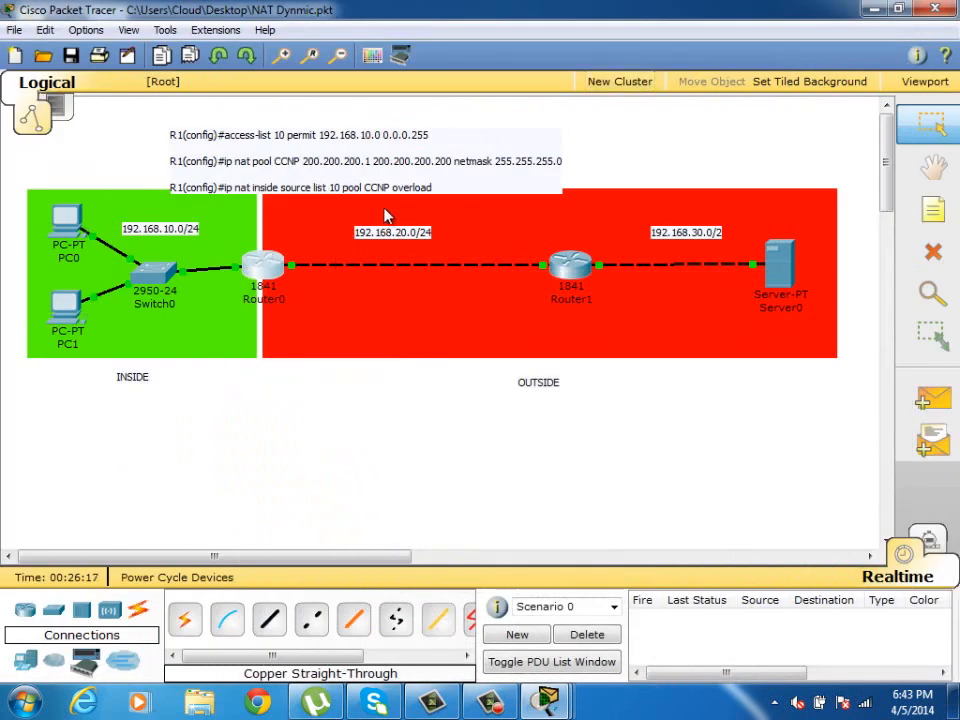
click(250, 266)
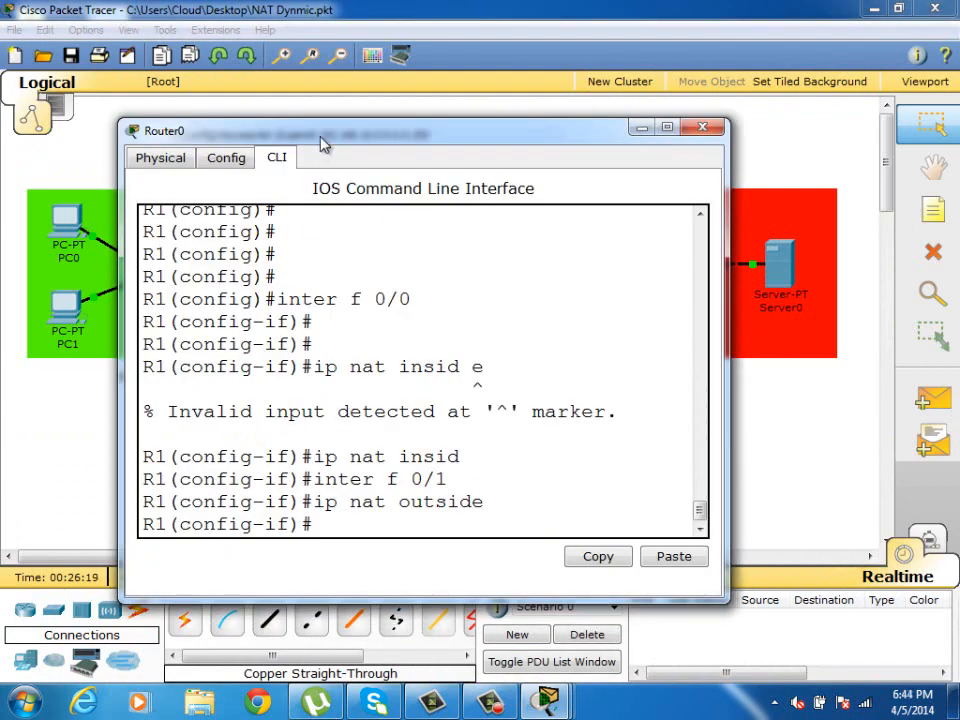
double_click(321, 140)
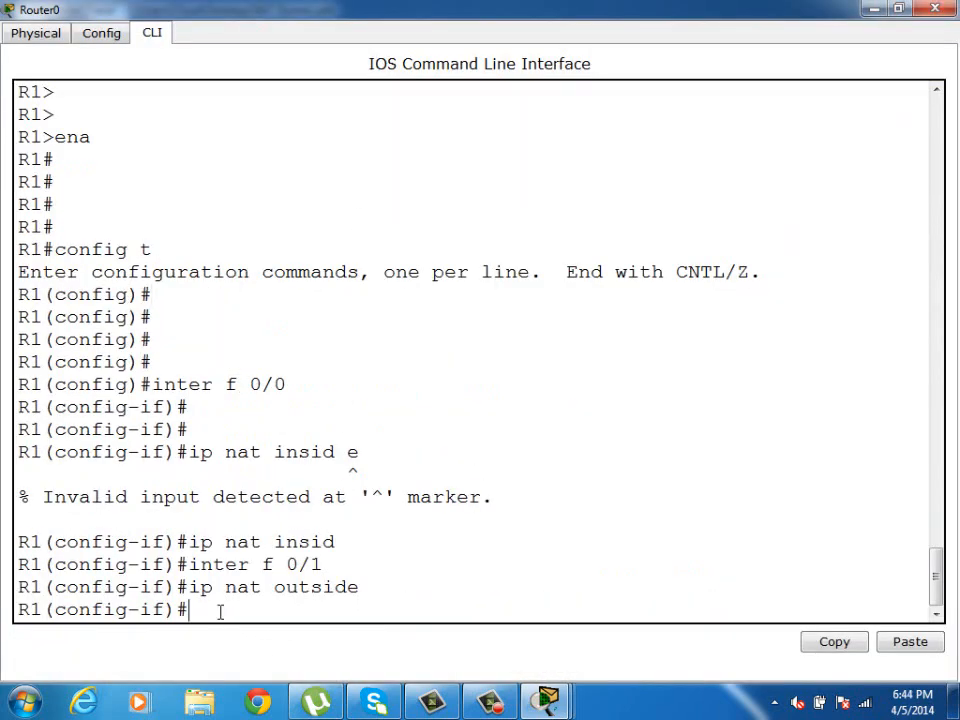
Exit interface configuration and return to R1's global configuration mode
text(exit)
key(Return)
key(Return)
key(Return)
key(Return)
key(Return)
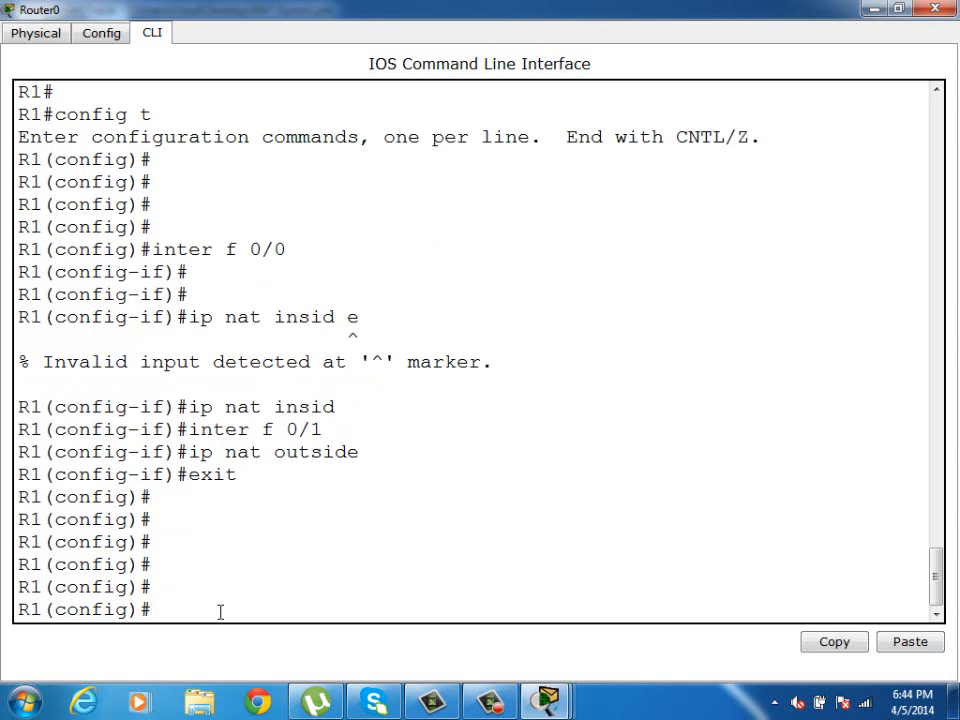
Create access list 10 on R1 permitting network 192.168.10.0 with wildcard mask 0.0.0.255
text(acc)
key(Tab)
text(10 )
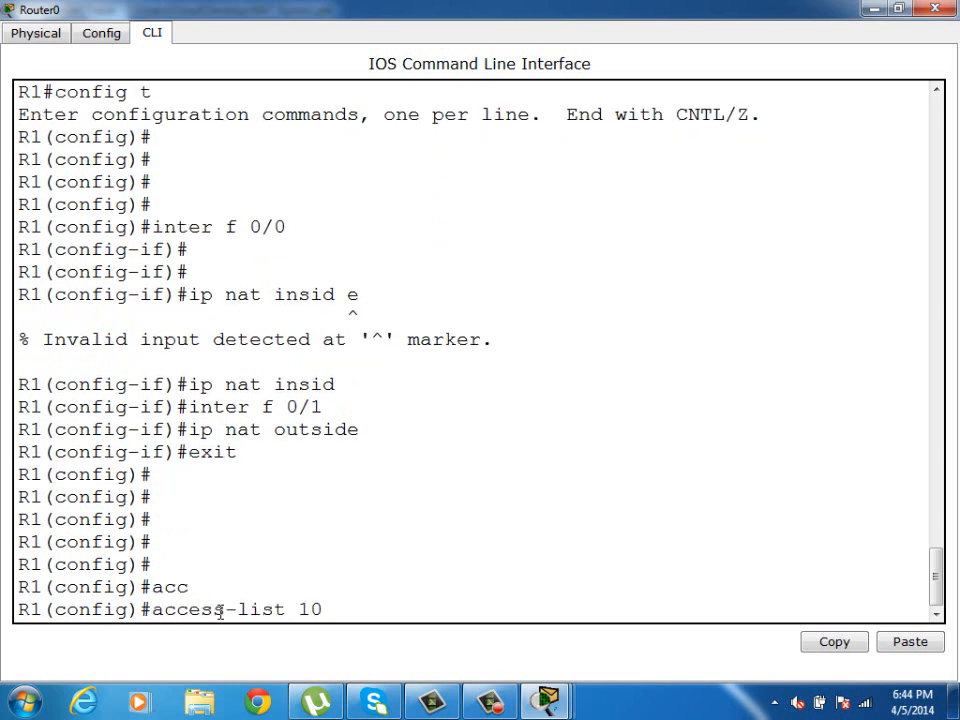
text(perm)
key(Tab)
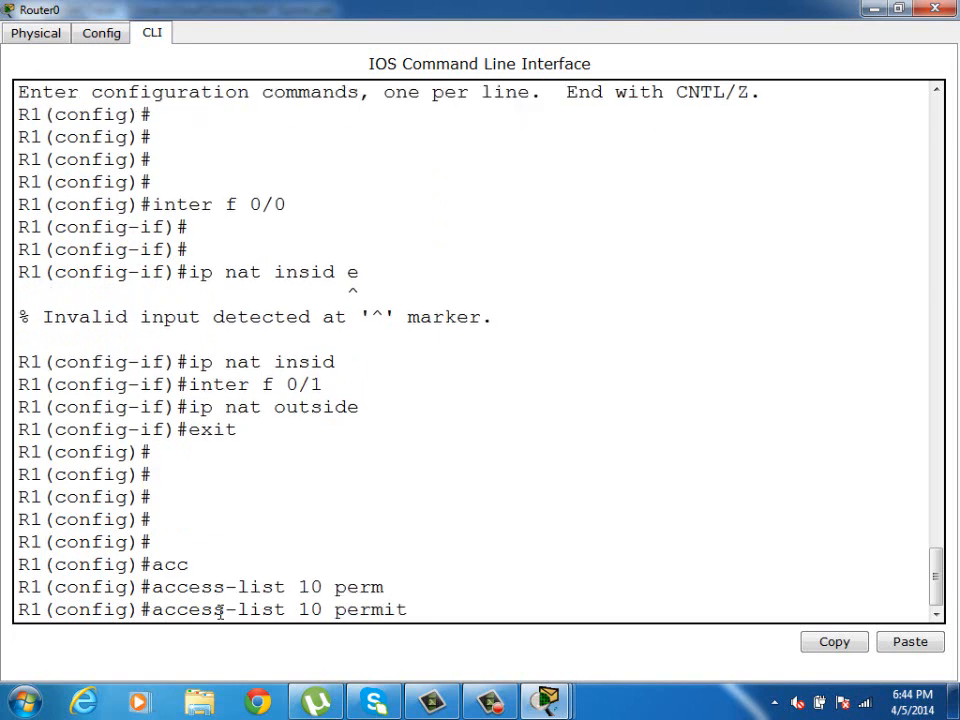
text(192.168)
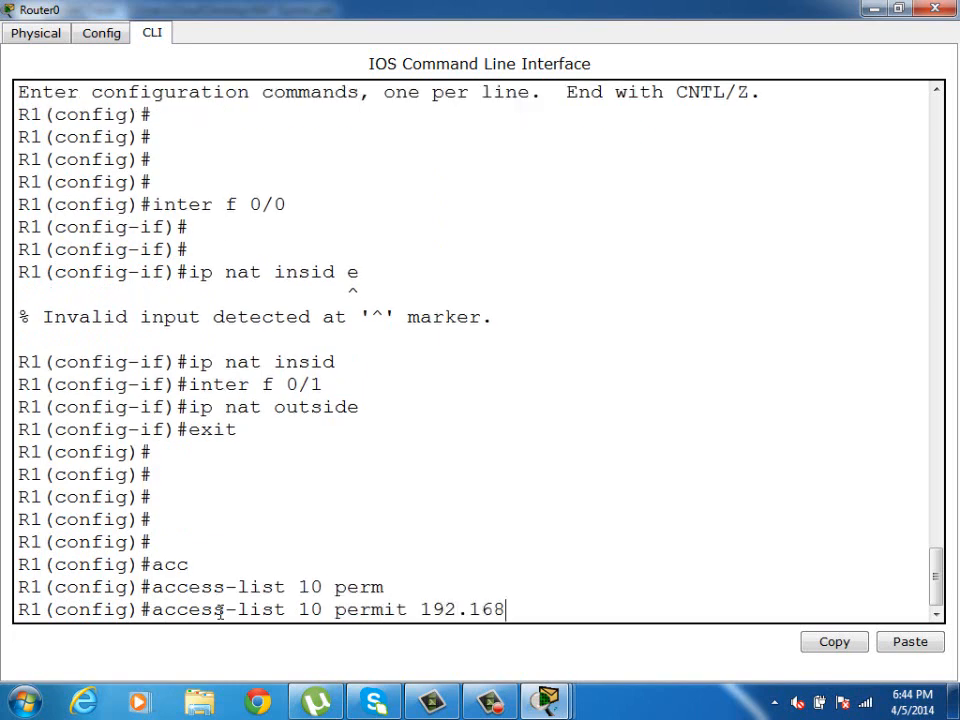
text(.10.00.0)
key(BackSpace)
key(BackSpace)
key(BackSpace)
text(0.0.0.255)
key(Return)
key(Return)
key(Return)
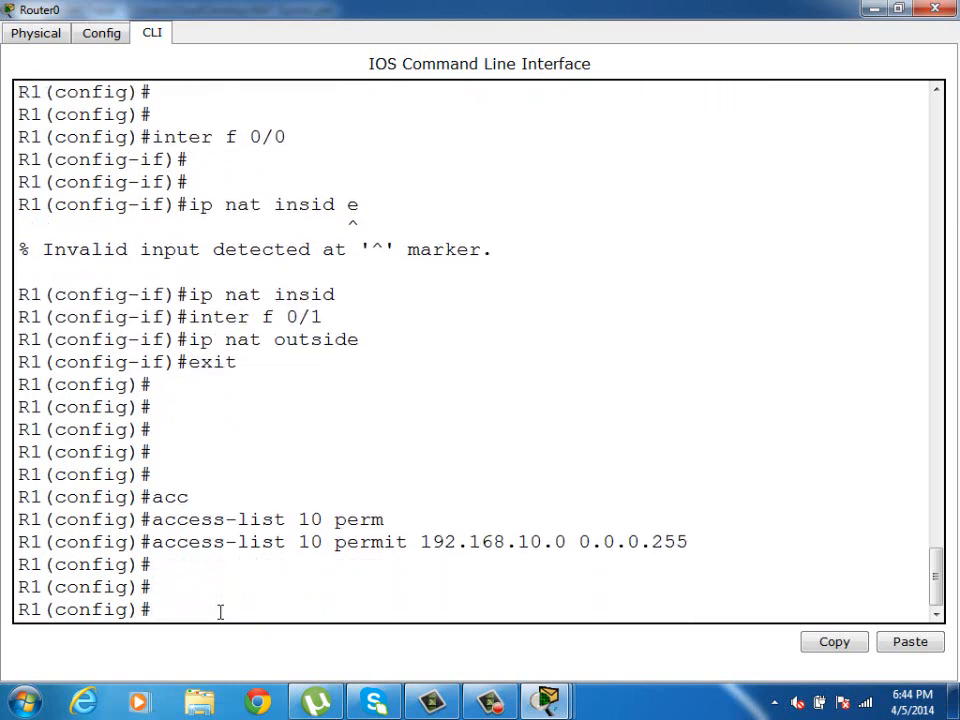
key(Return)
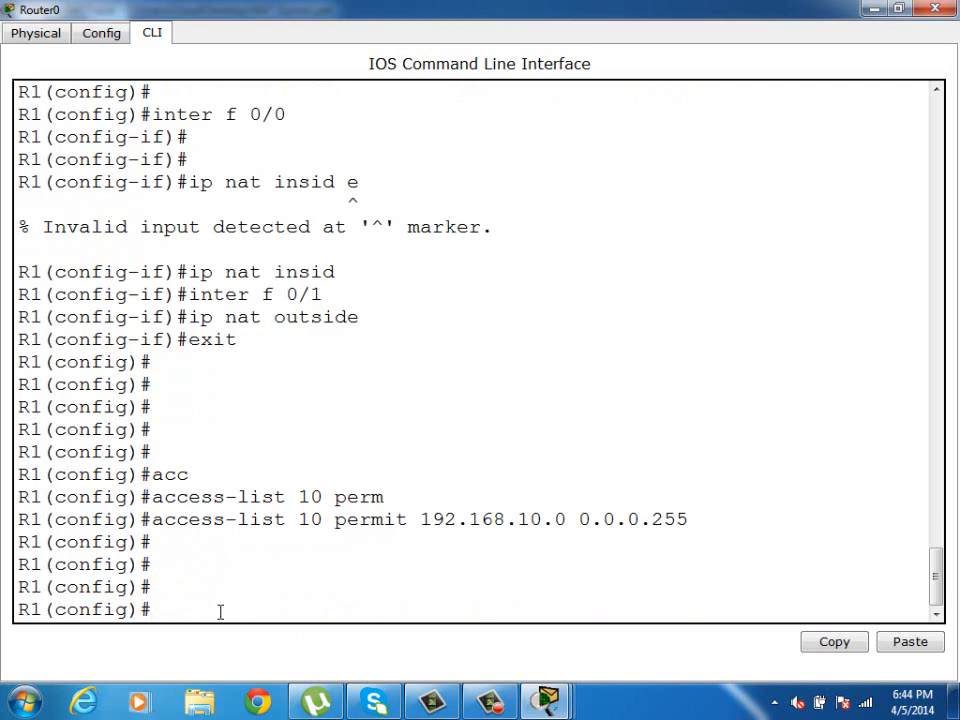
Enter R1's NAT inside source mapping for access list 10 with interface f 0/1, leaving the command line open
text(ip na)
text(t ins)
key(Tab)
text(so)
key(Tab)
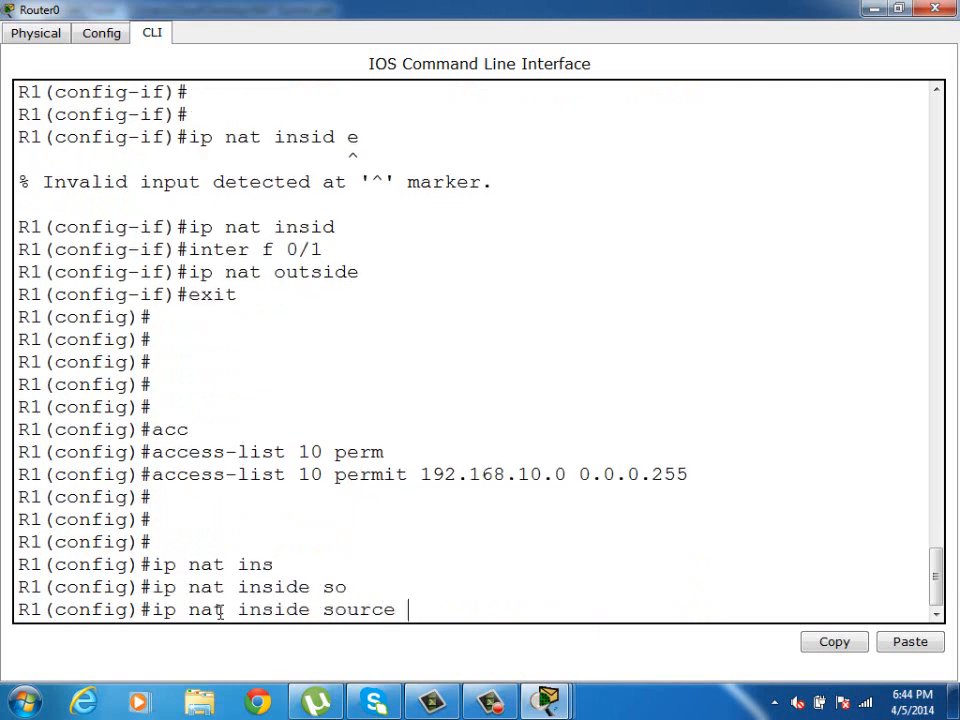
text(lis)
key(Tab)
text(10)
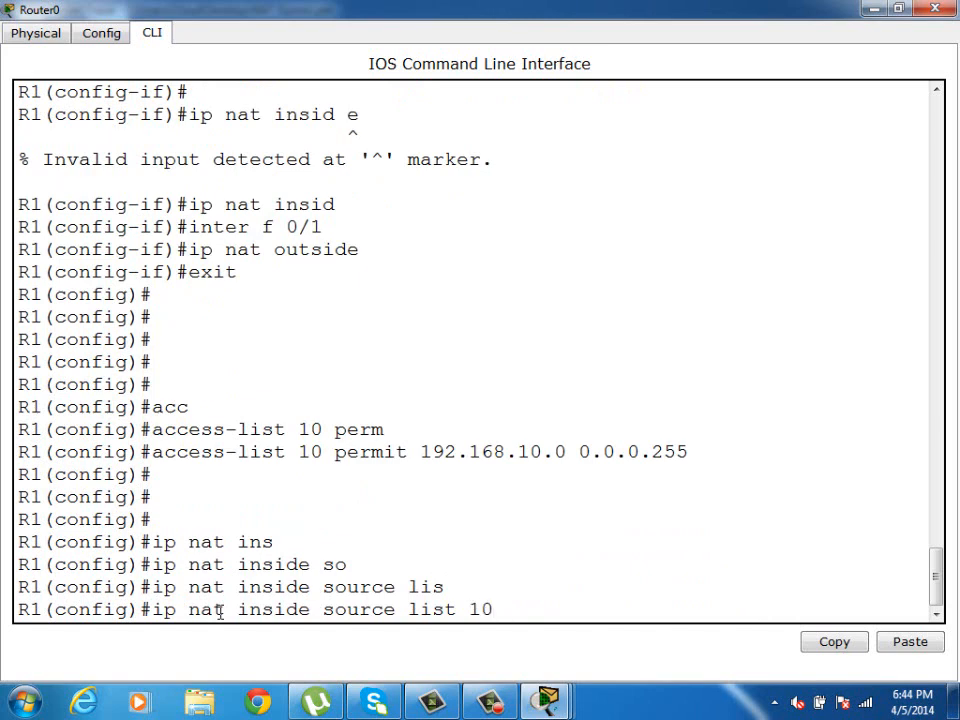
text( int)
key(Tab)
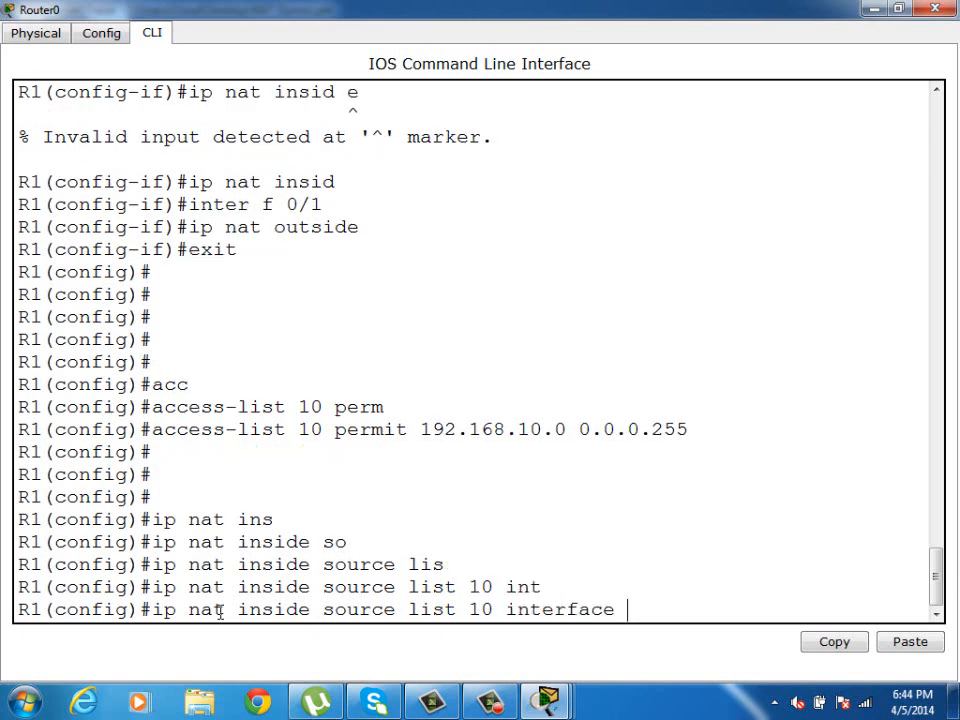
text(f 0/1)
Check Router0's outside link on the network topology, then return to its full-size command line and review the interface part of the mapping
click(878, 10)
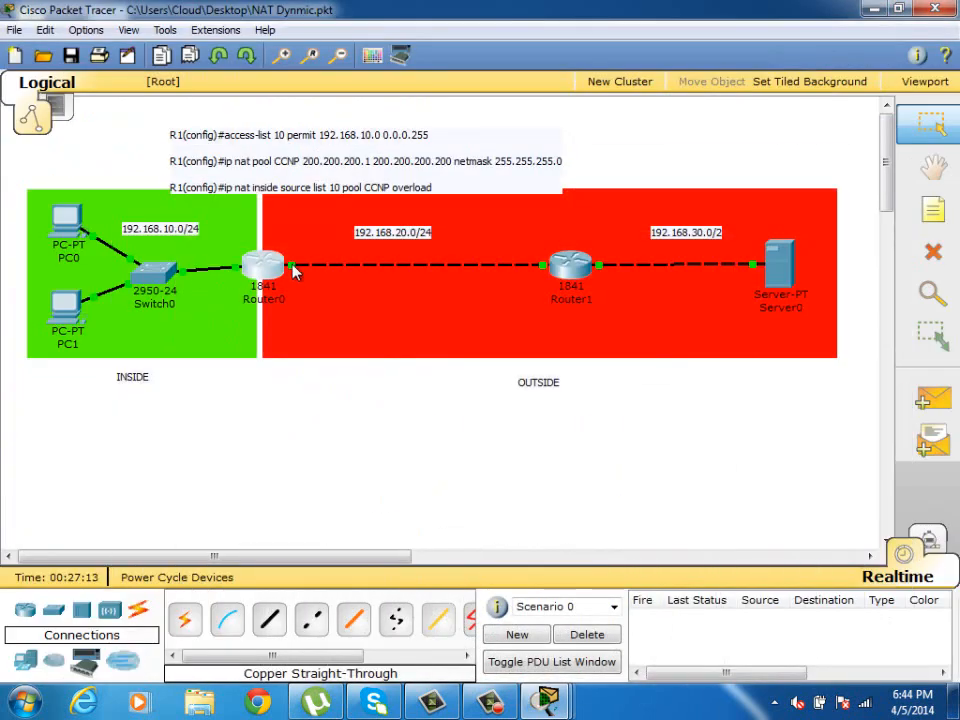
click(267, 277)
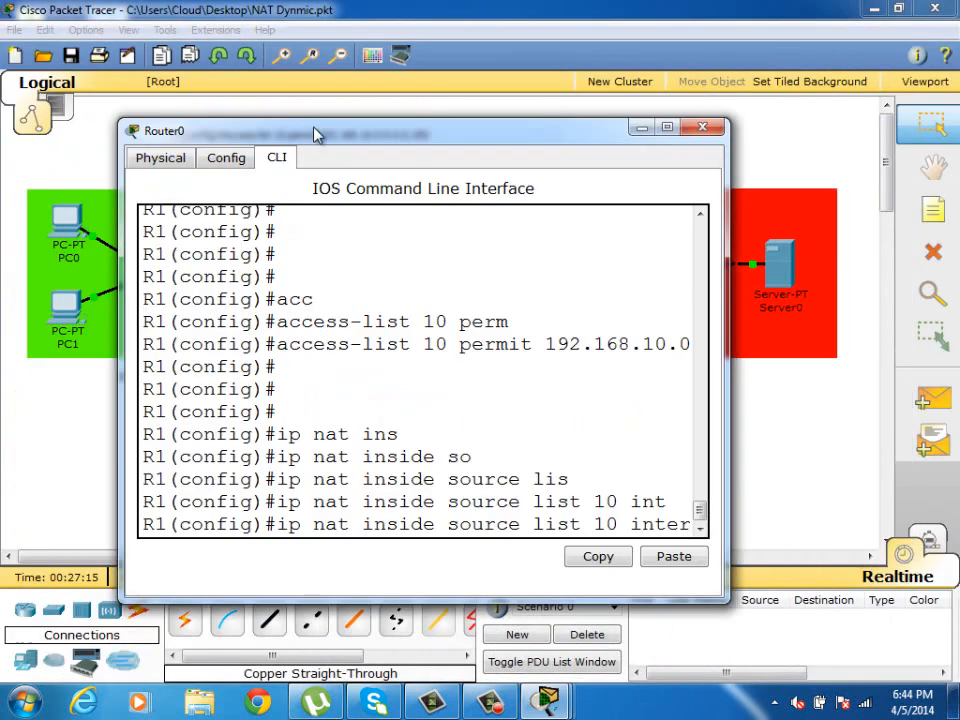
double_click(320, 128)
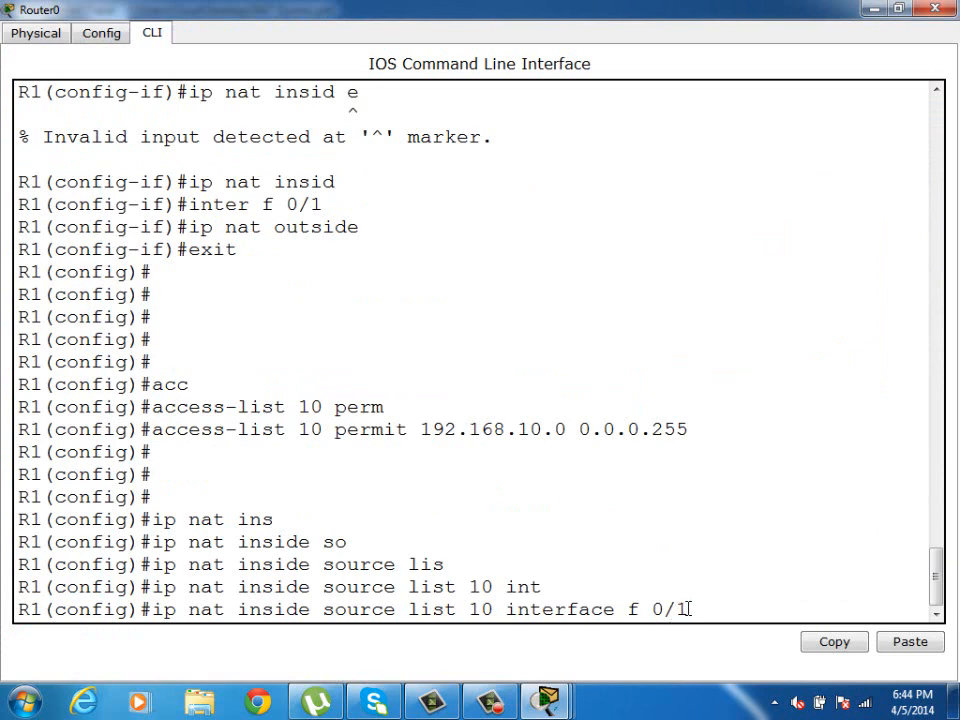
drag(687, 610, 500, 612)
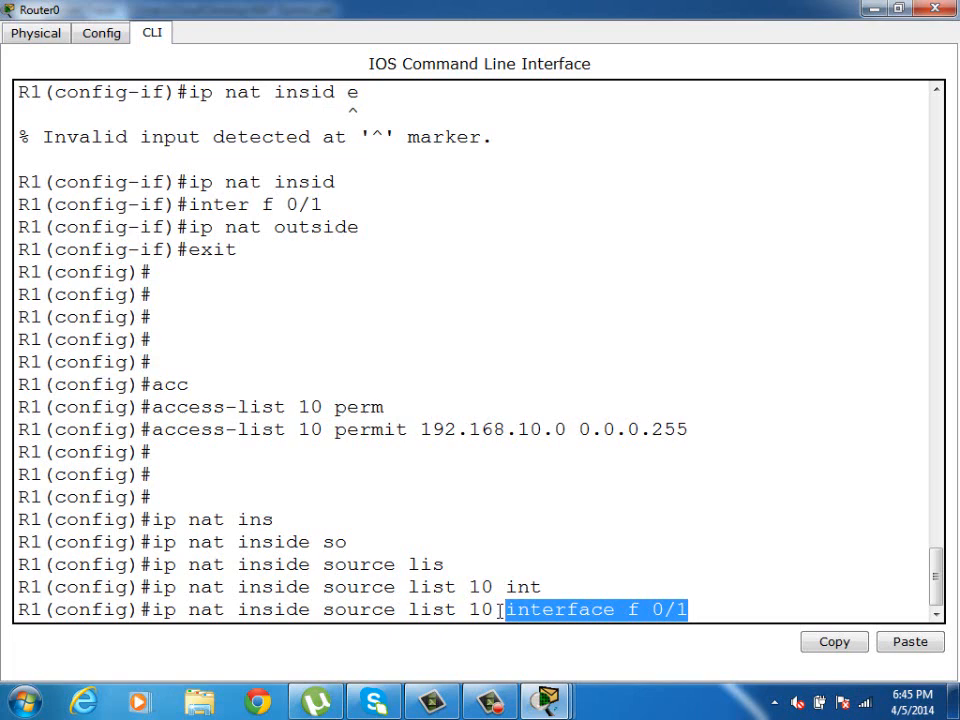
click(696, 608)
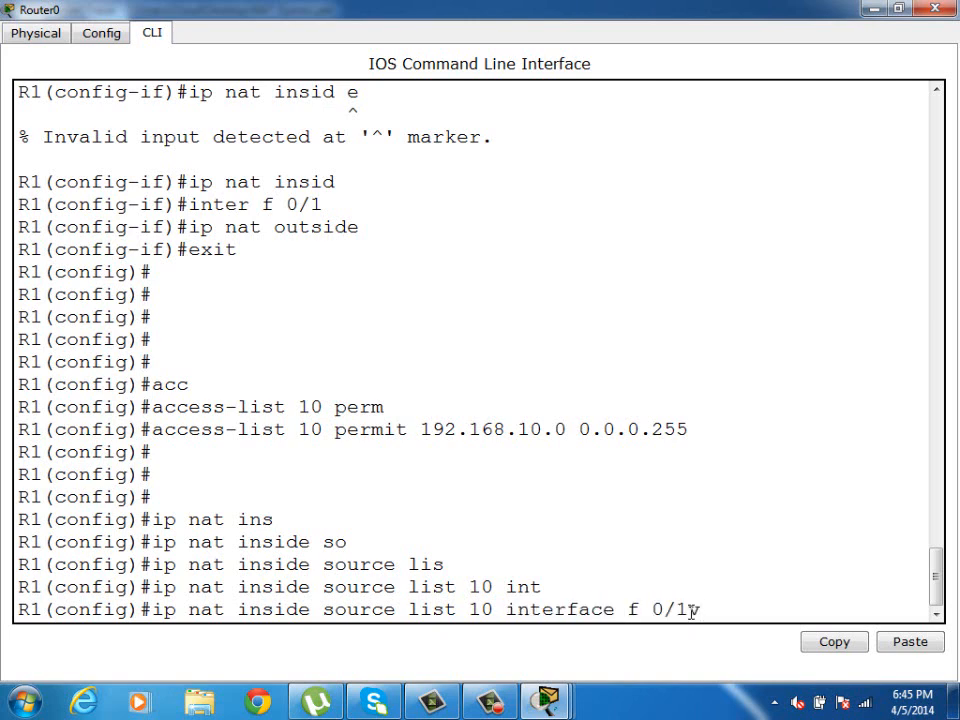
Complete the list 10 interface f 0/1 mapping with the overload option, apply it on R1 and select the finished command
text(vov)
key(Tab)
key(BackSpace)
key(BackSpace)
key(BackSpace)
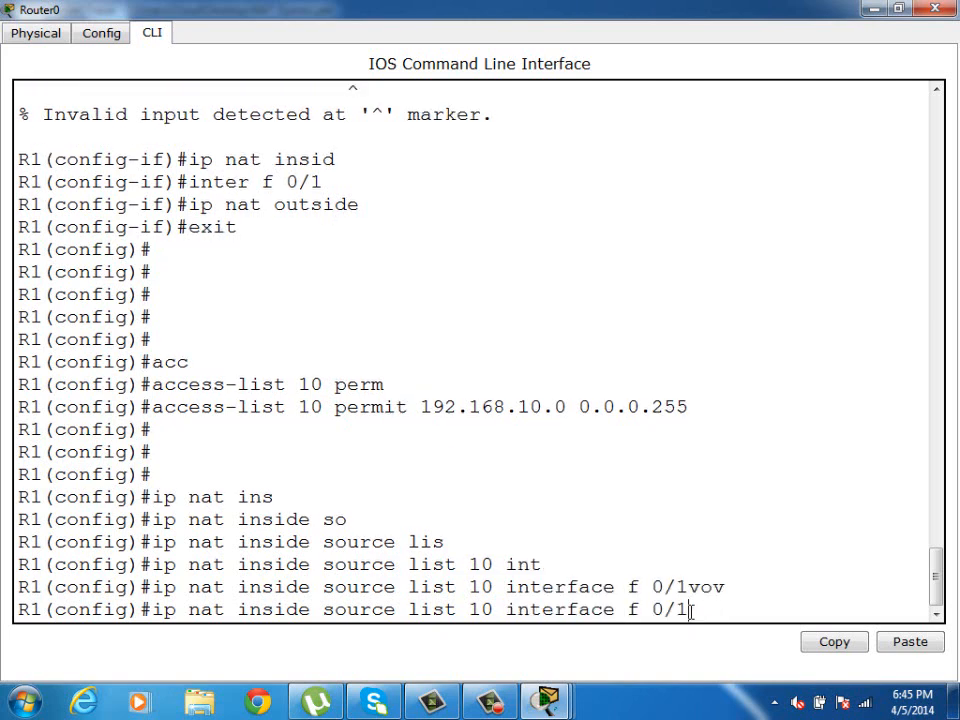
text(ov)
key(Tab)
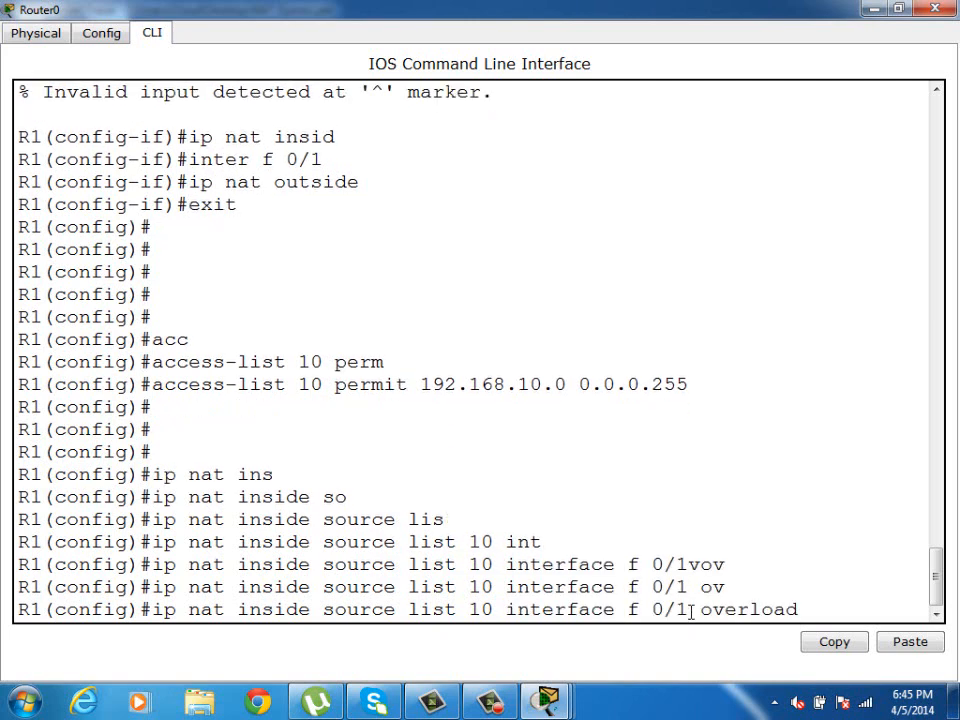
key(Return)
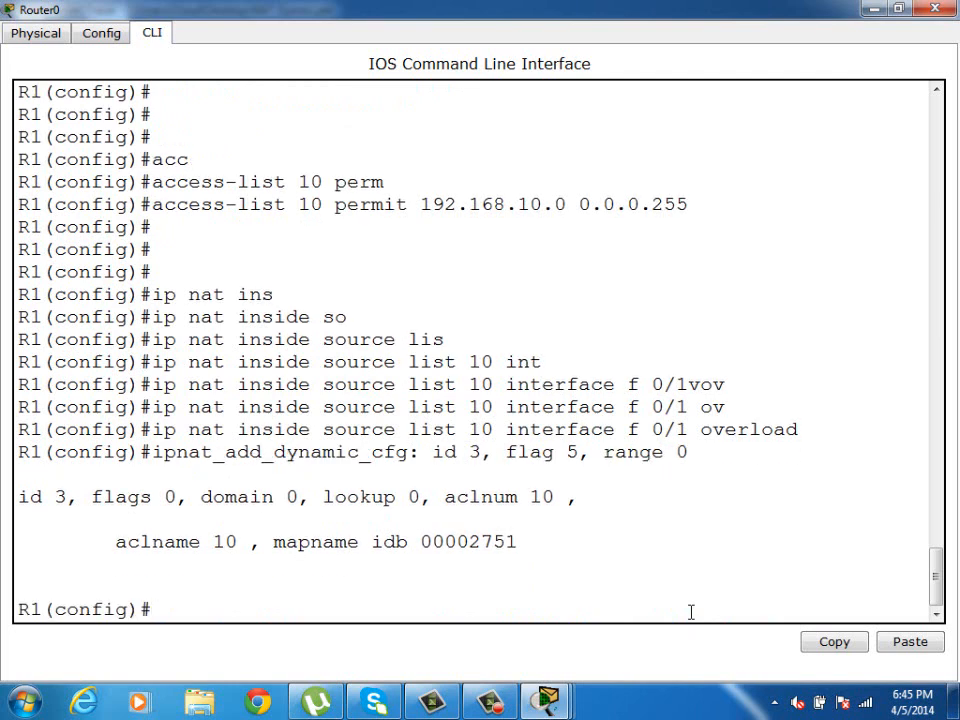
key(Return)
key(Return)
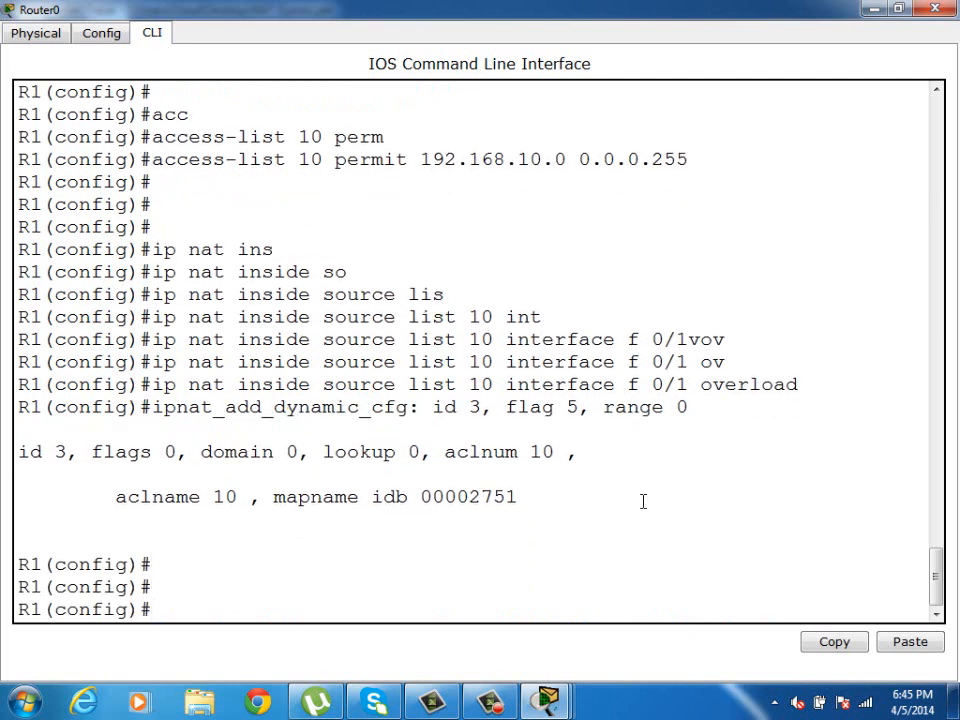
triple_click(553, 386)
right_click(553, 393)
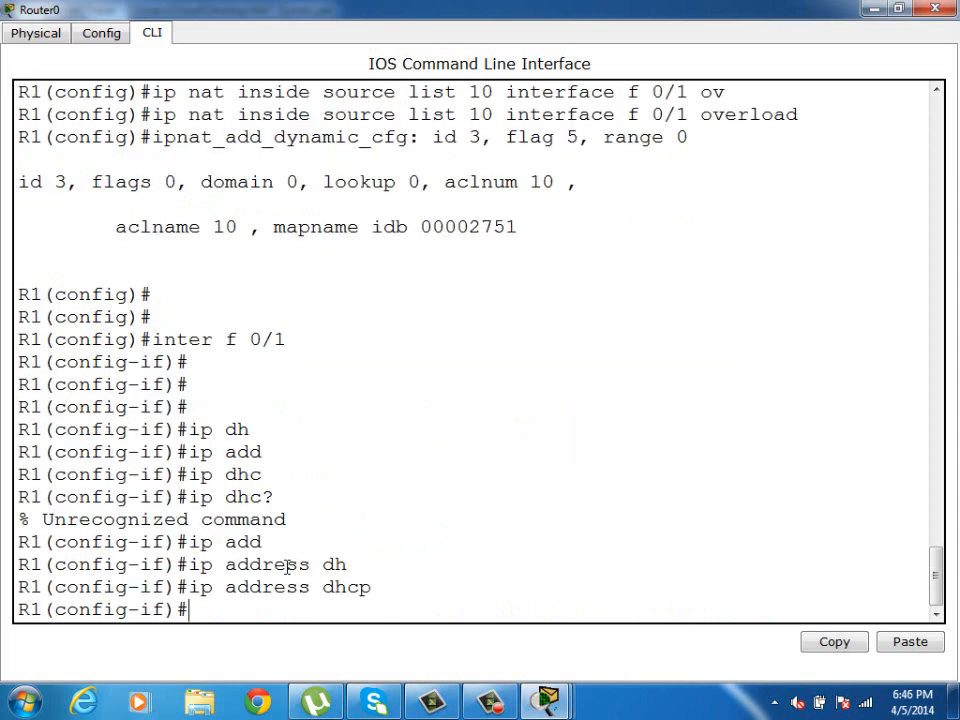
Leave interface configuration and return to R1's privileged EXEC mode
key(Return)
key(ctrl+z)
key(Return)
key(Return)
key(Return)
key(Return)
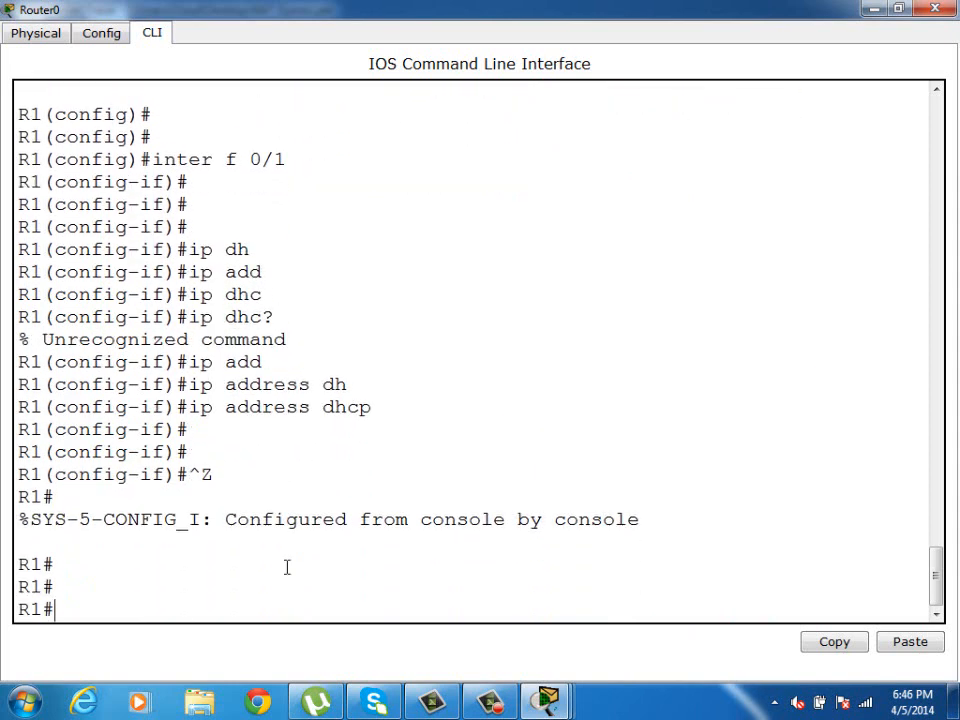
Turn on NAT debugging on R1 with debug ip nat
text(deb)
key(Tab)
text(ip nat)
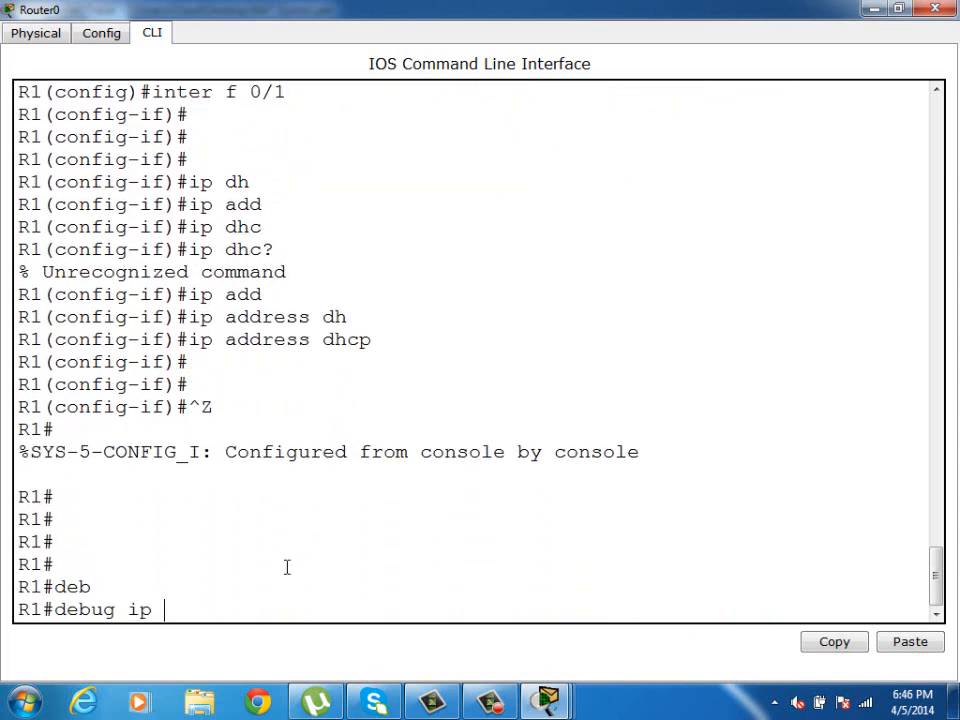
key(Return)
key(Return)
key(Return)
key(Return)
key(Return)
key(Return)
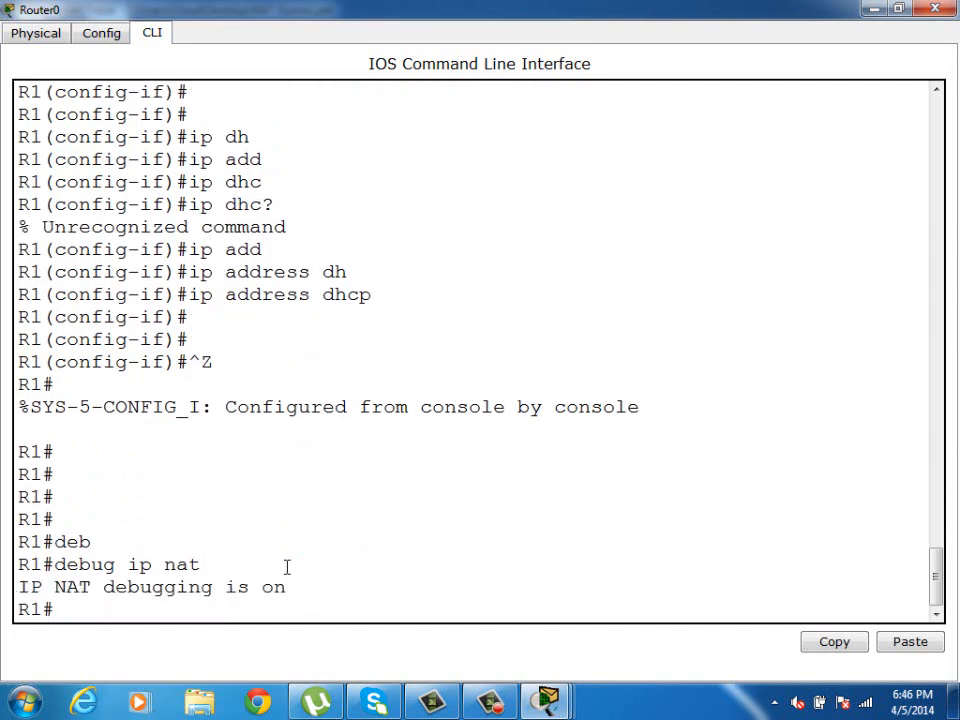
Ping server 192.168.30.10 from PC0's command prompt to generate traffic through R1
click(872, 9)
click(73, 229)
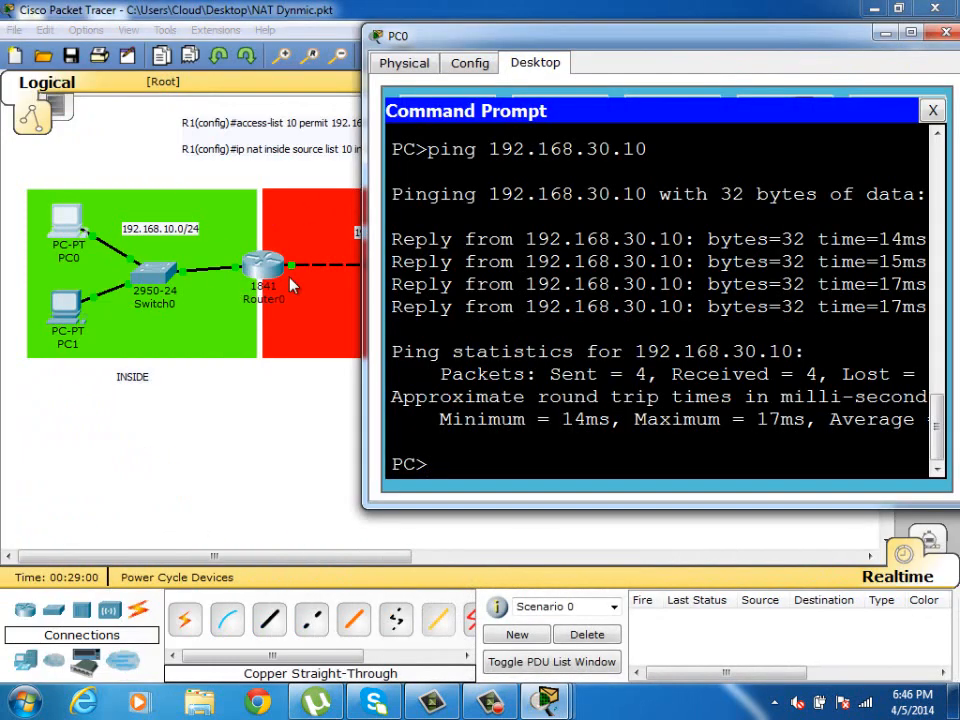
key(Up)
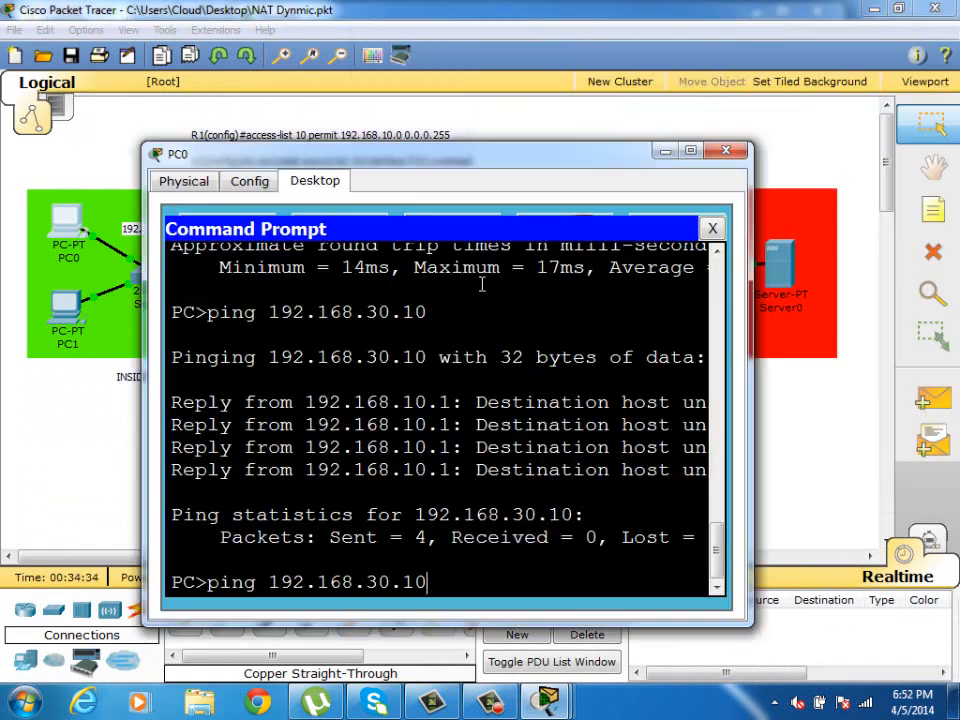
key(Return)
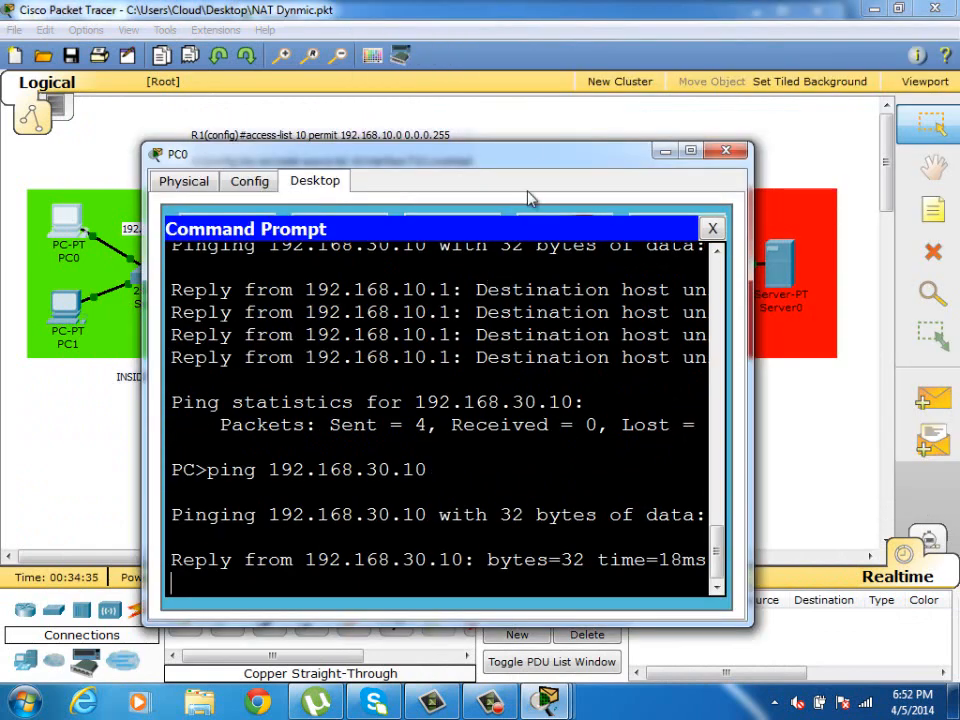
Show Router0's command line at full size and examine the source address translation in the first NAT debug line
click(520, 114)
click(270, 272)
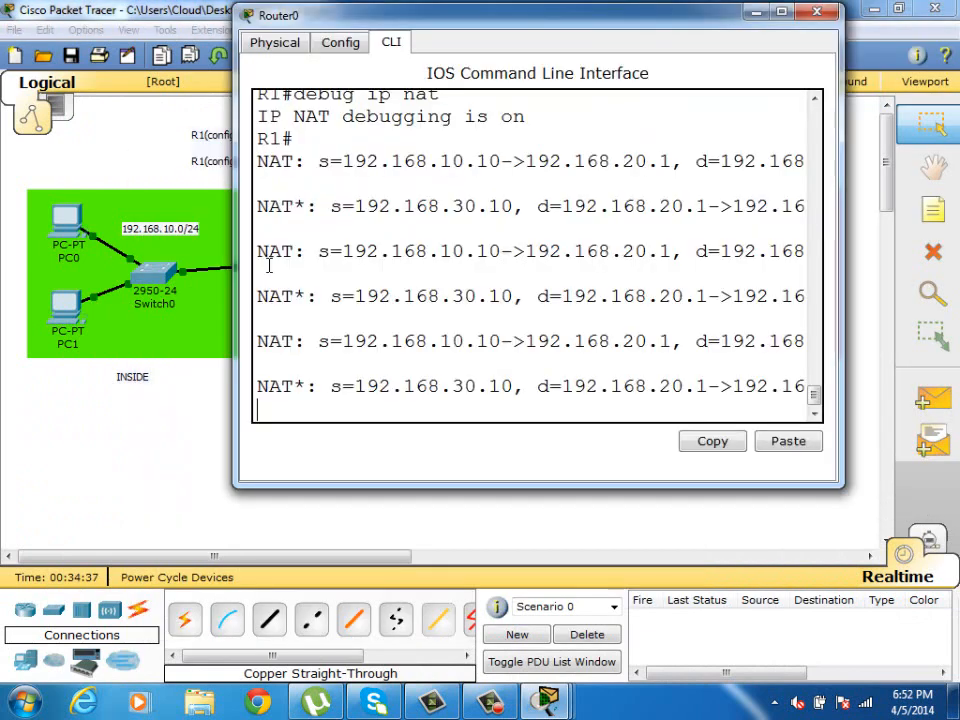
double_click(339, 15)
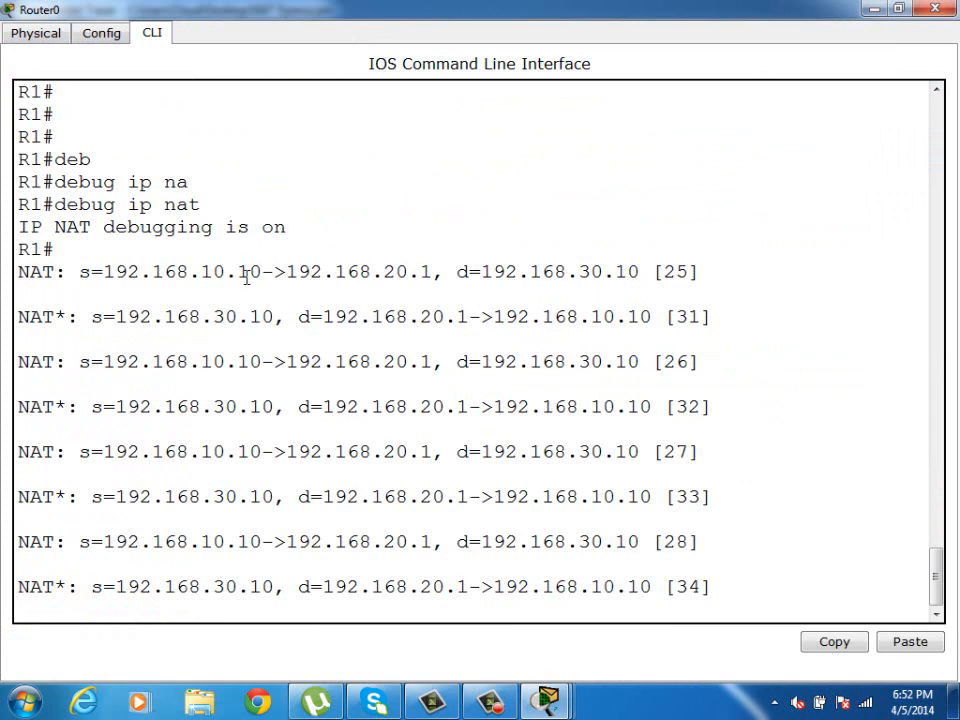
drag(249, 272, 435, 272)
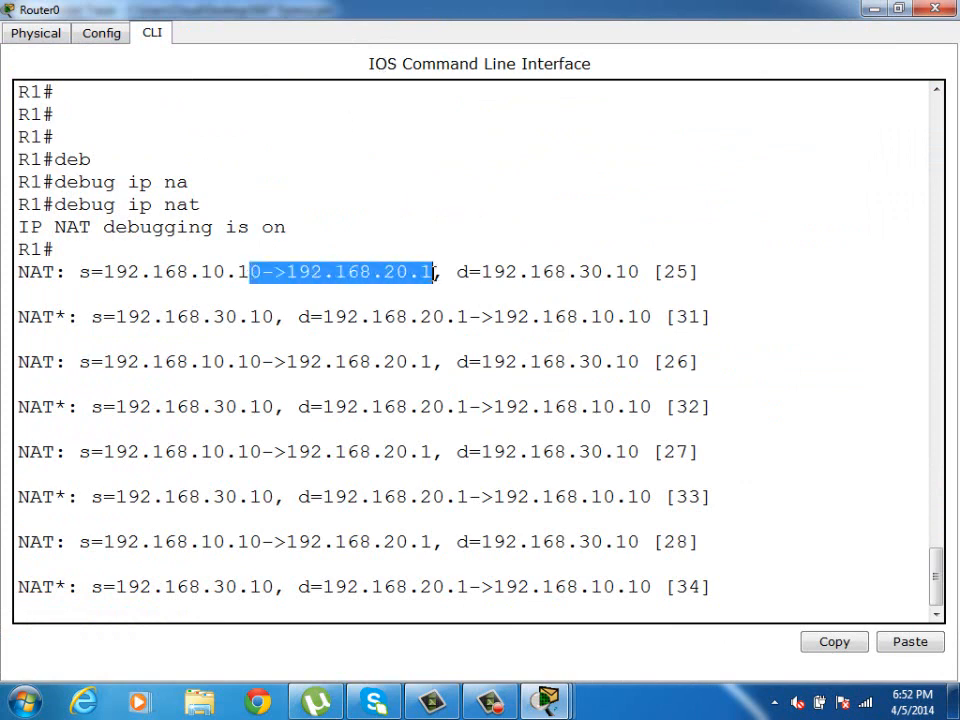
Check the inside network on the topology, then return to the full-size NAT debug output on Router0
click(875, 10)
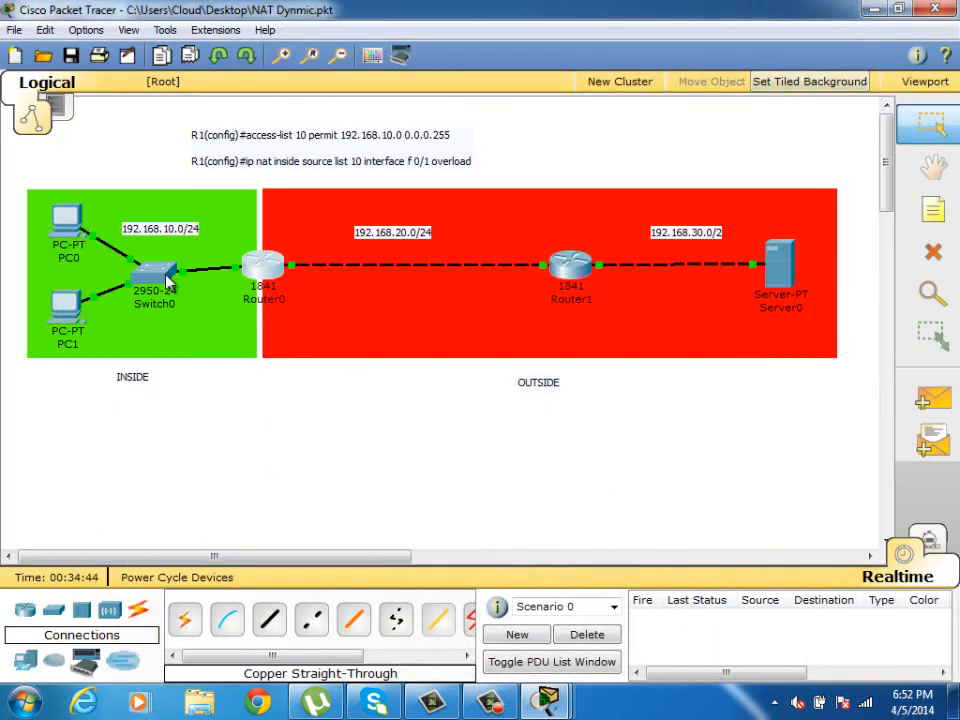
click(260, 280)
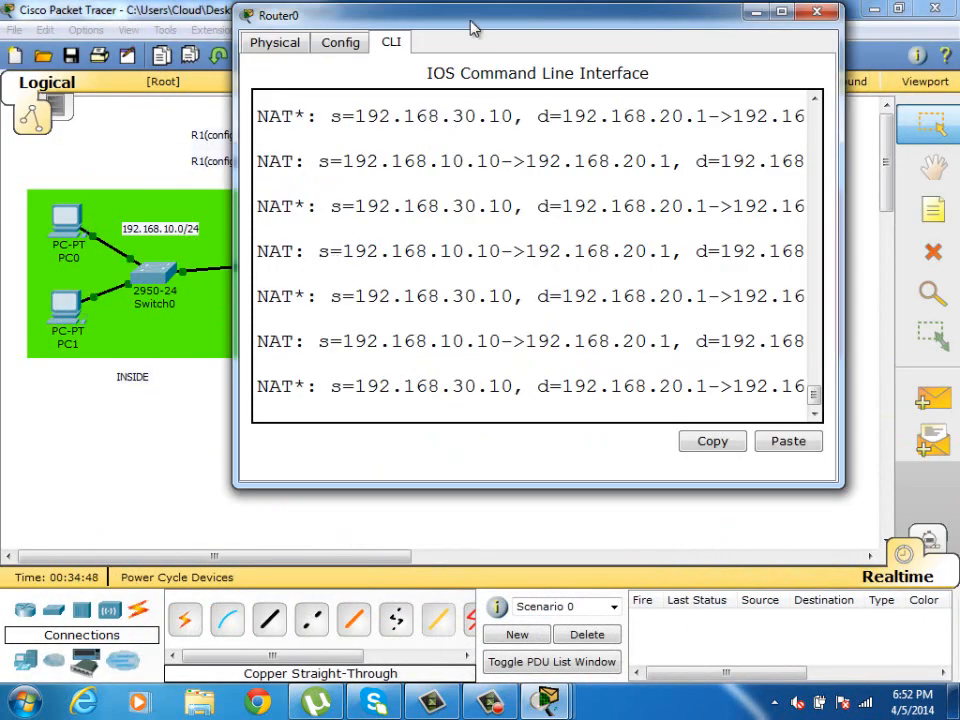
double_click(357, 16)
click(340, 283)
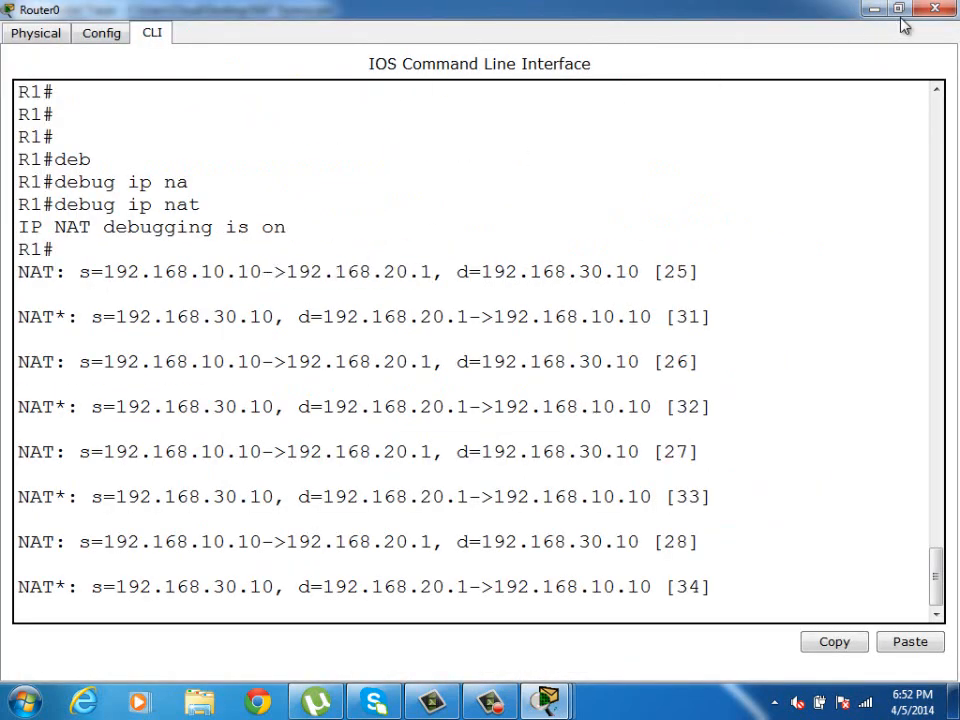